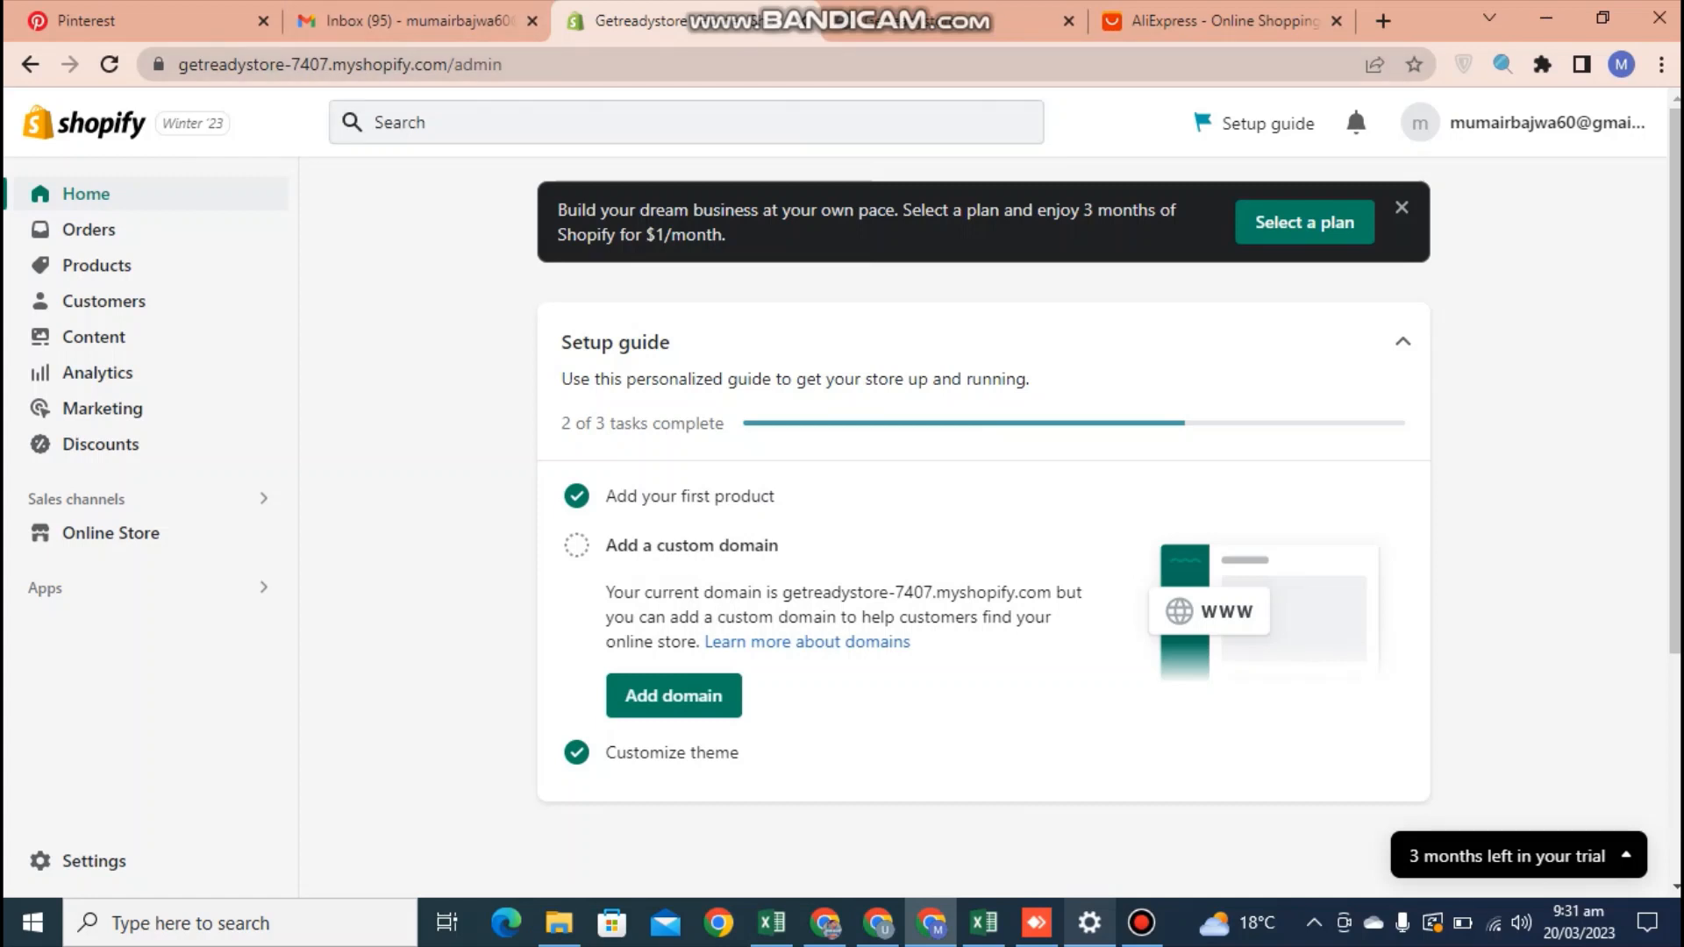
Open the app and sales channel settings and go from there to the Shopify App Store
left_click(686, 123)
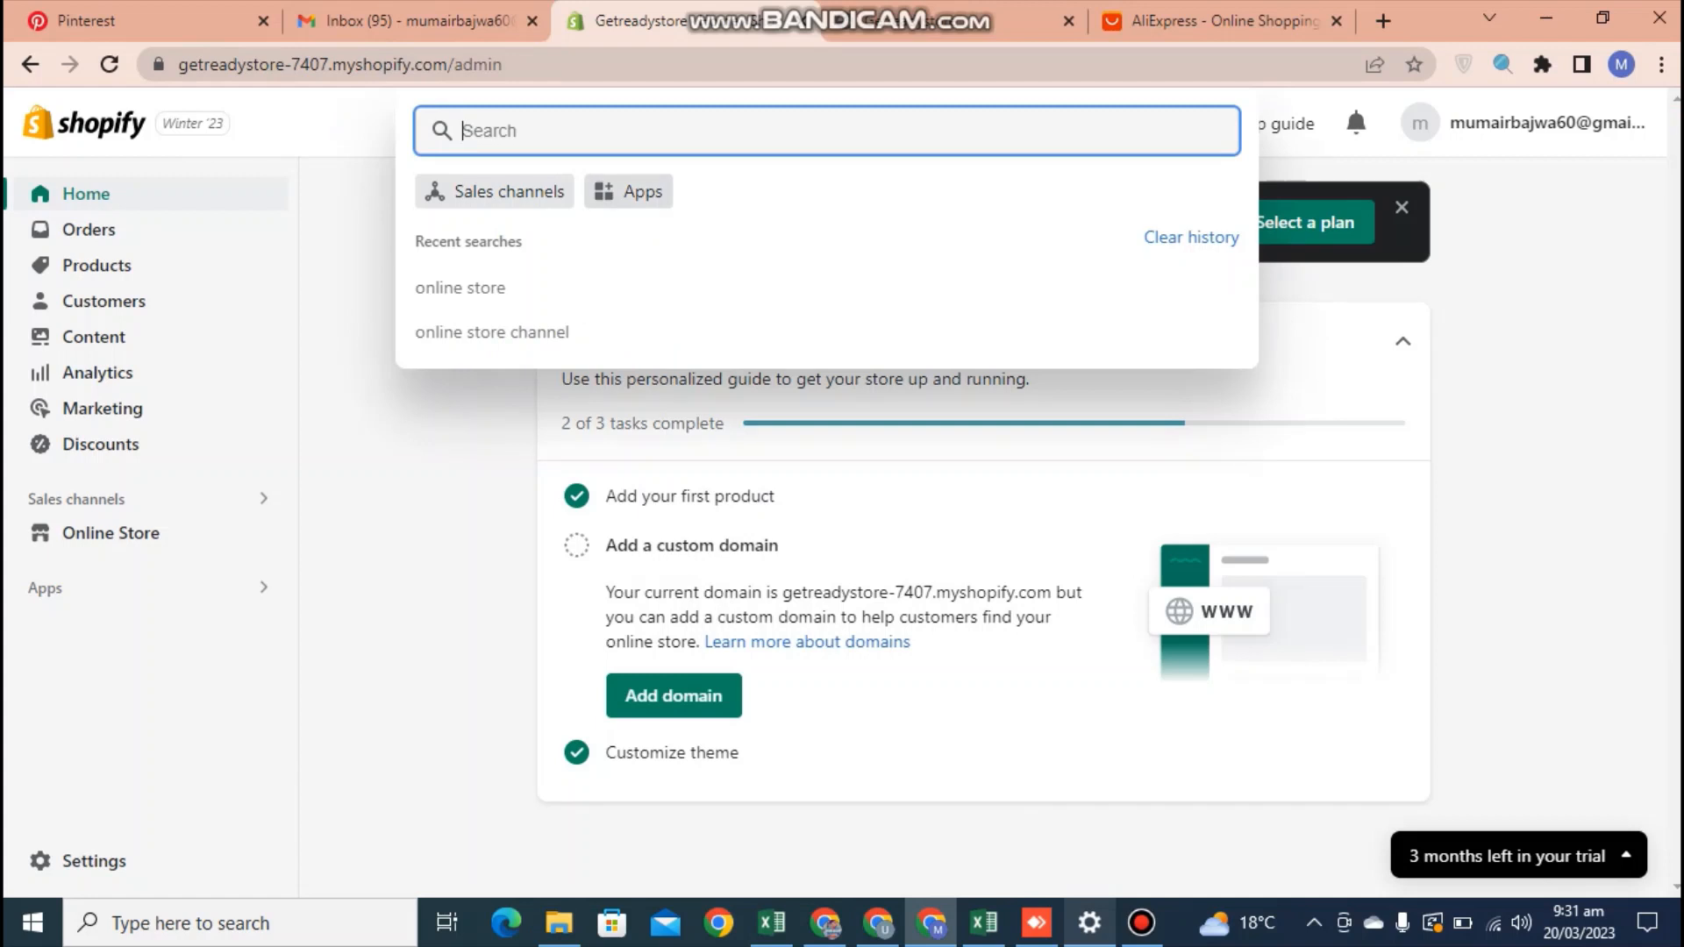
left_click(629, 192)
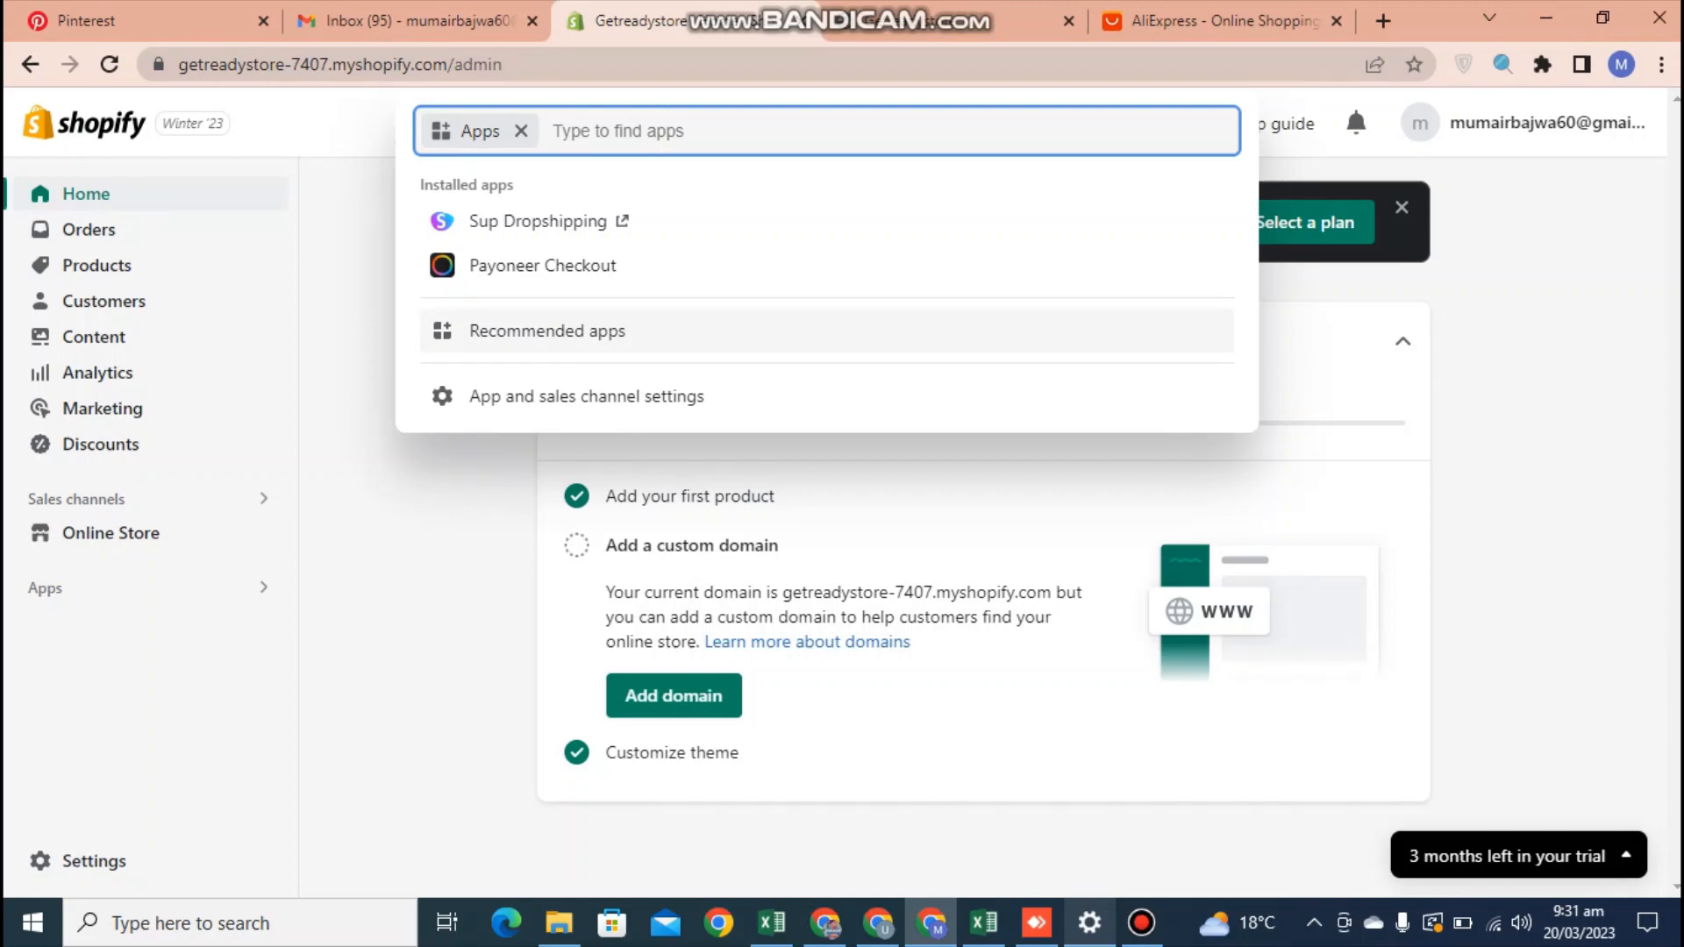
key("Down")
key("Return")
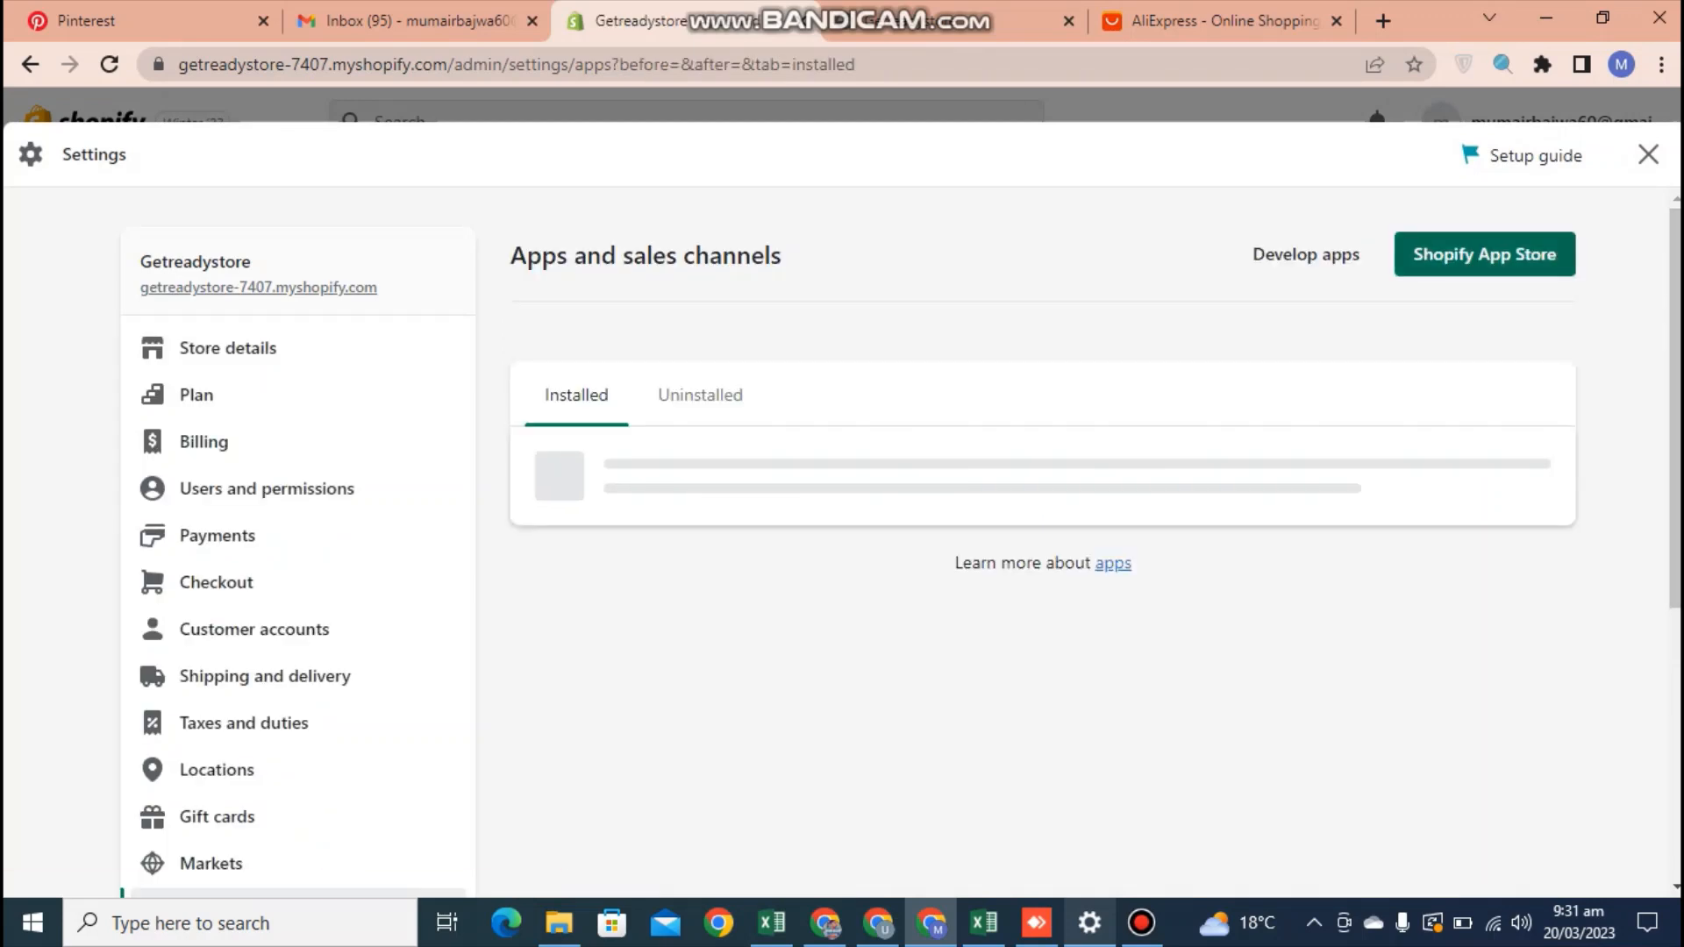
key("Return")
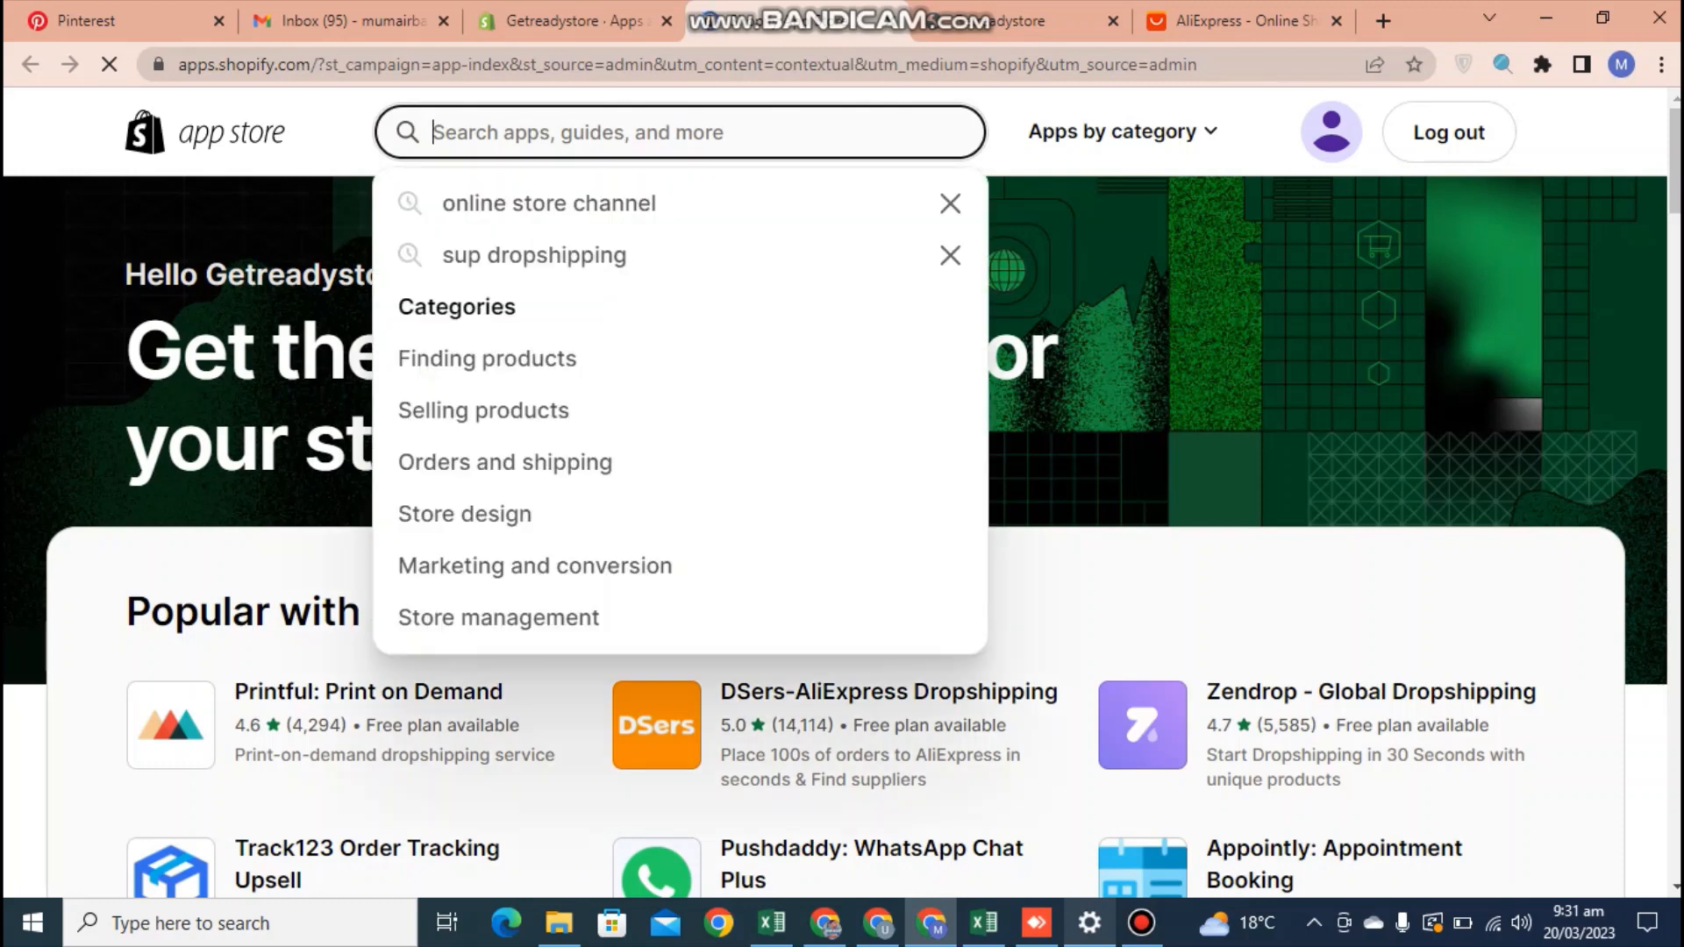
Find Judge.me Product Reviews in the App Store, install it on the store and pin it to the admin navigation
type("judge")
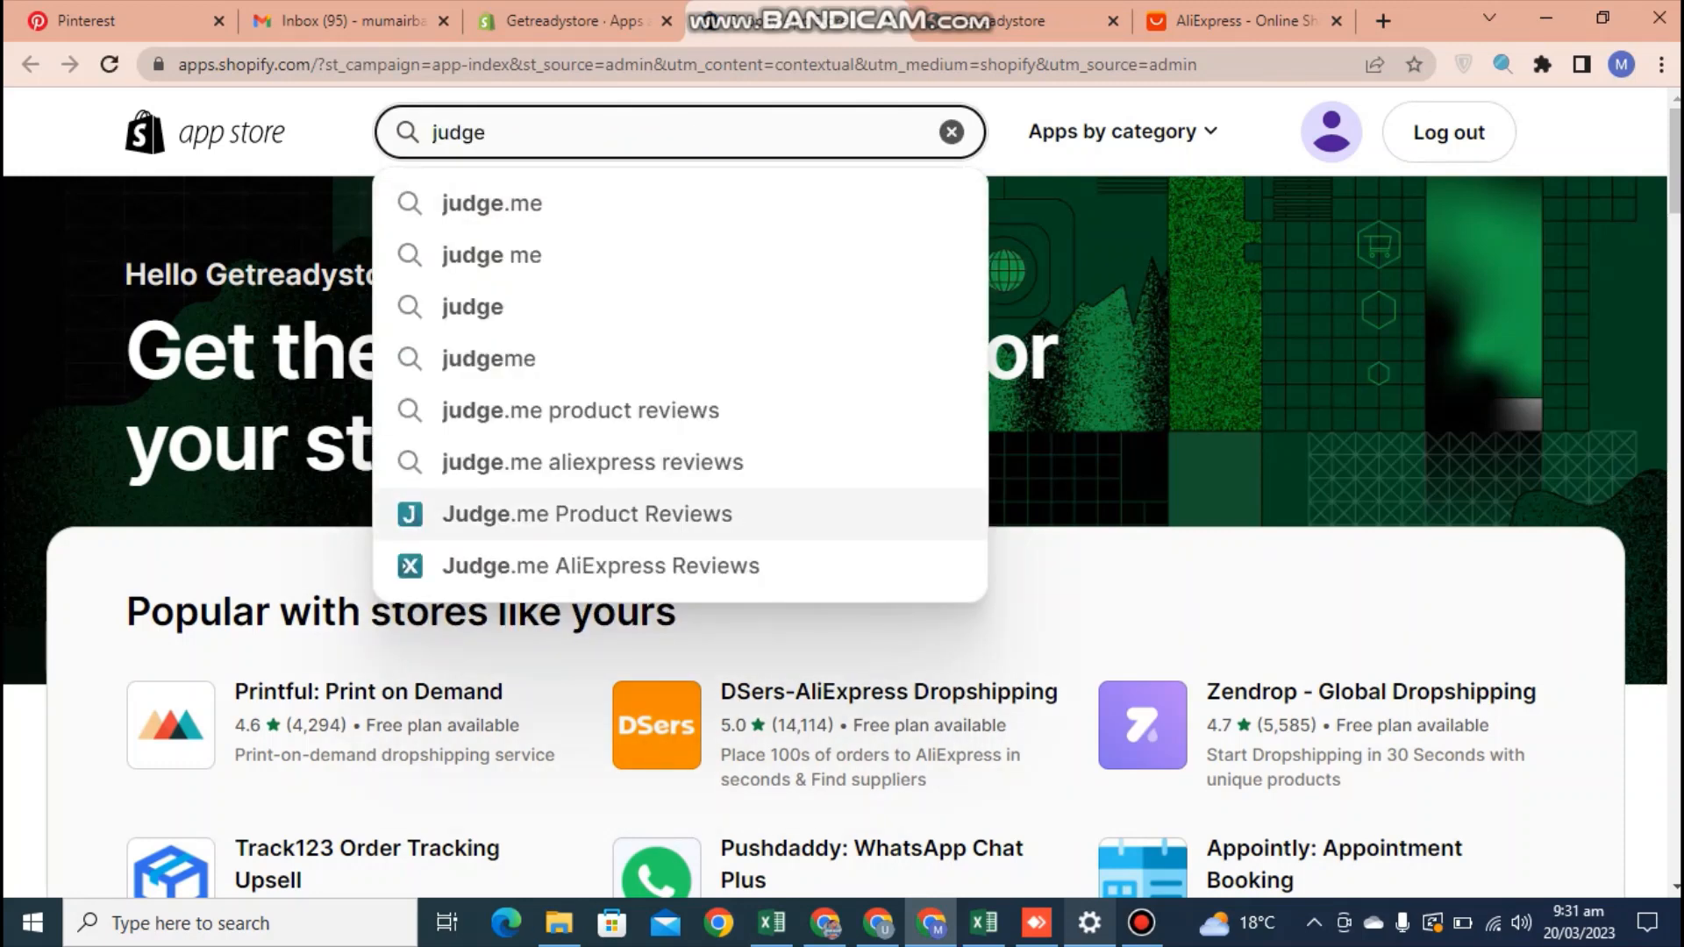
key("Down")
key("Return")
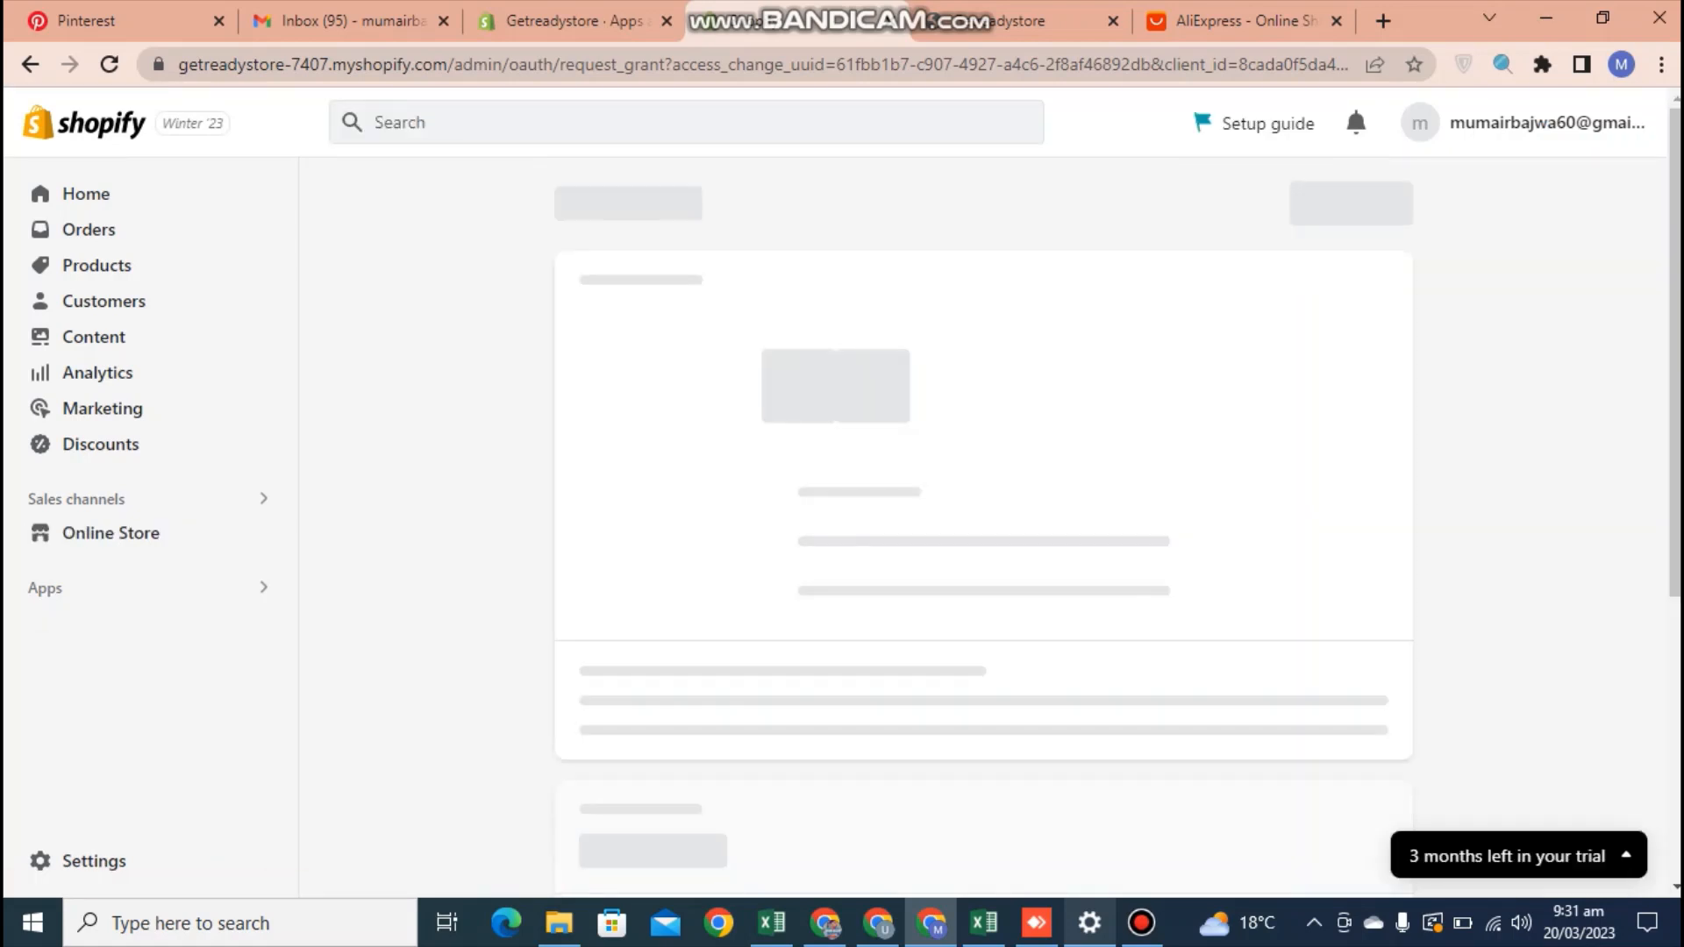
left_click(1352, 203)
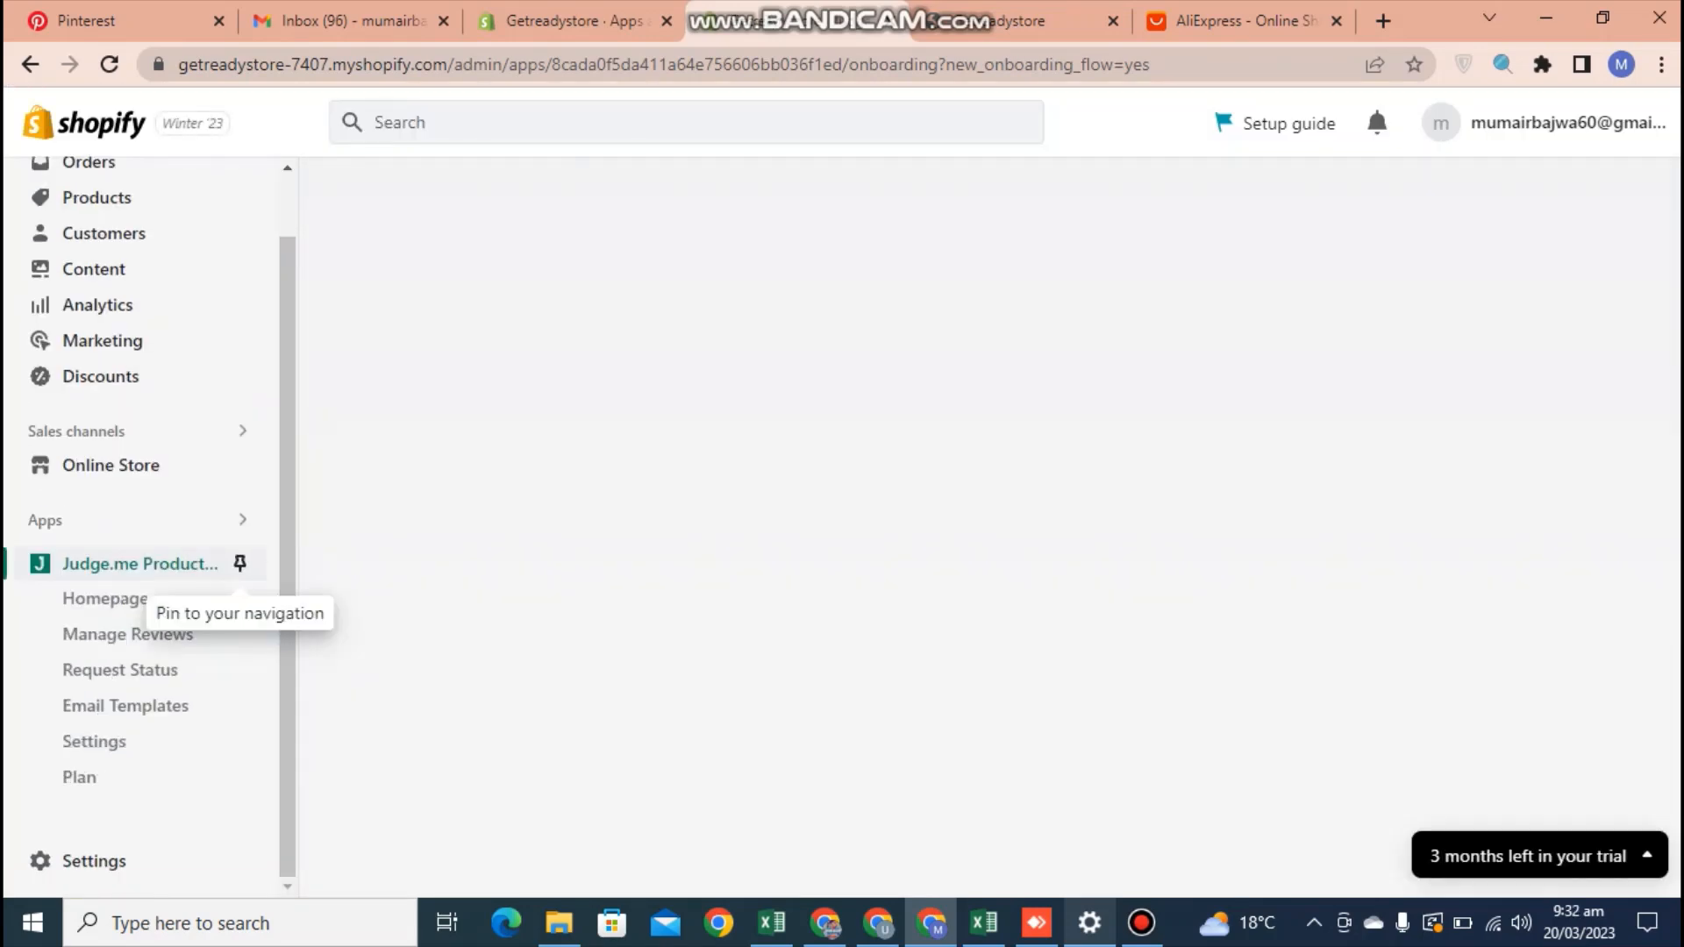
left_click(239, 563)
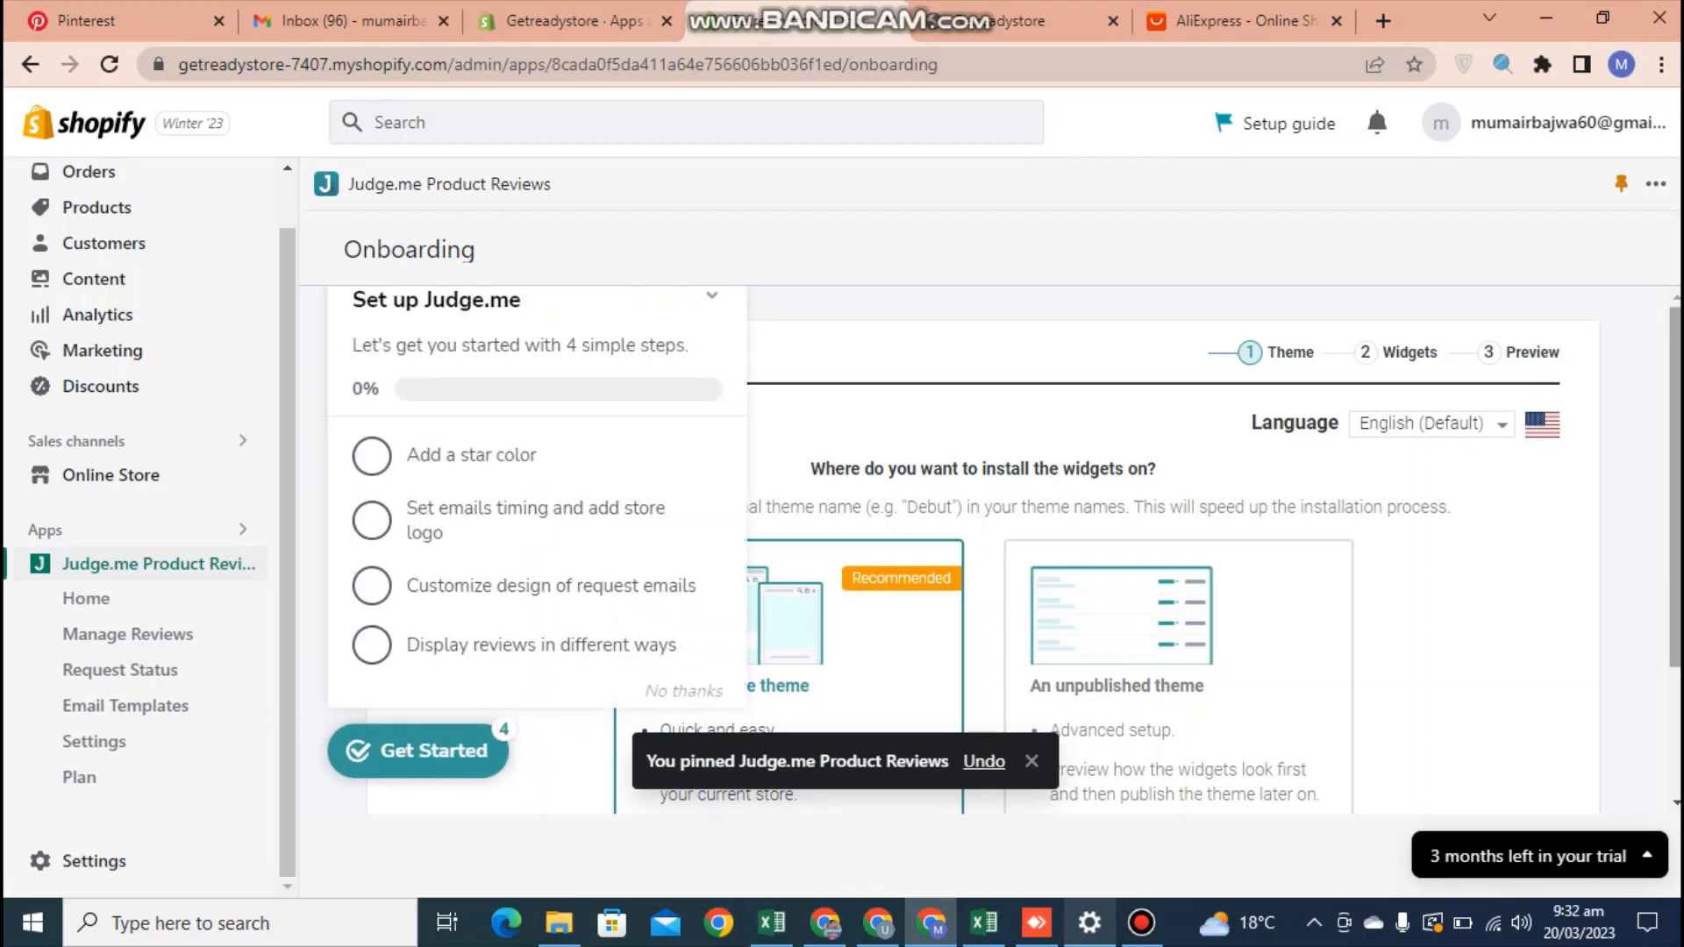
Install the review widget and both preview badges on the recommended theme option, with Judge.me allowed to update the theme files
scroll(1170, 553, "down", 2)
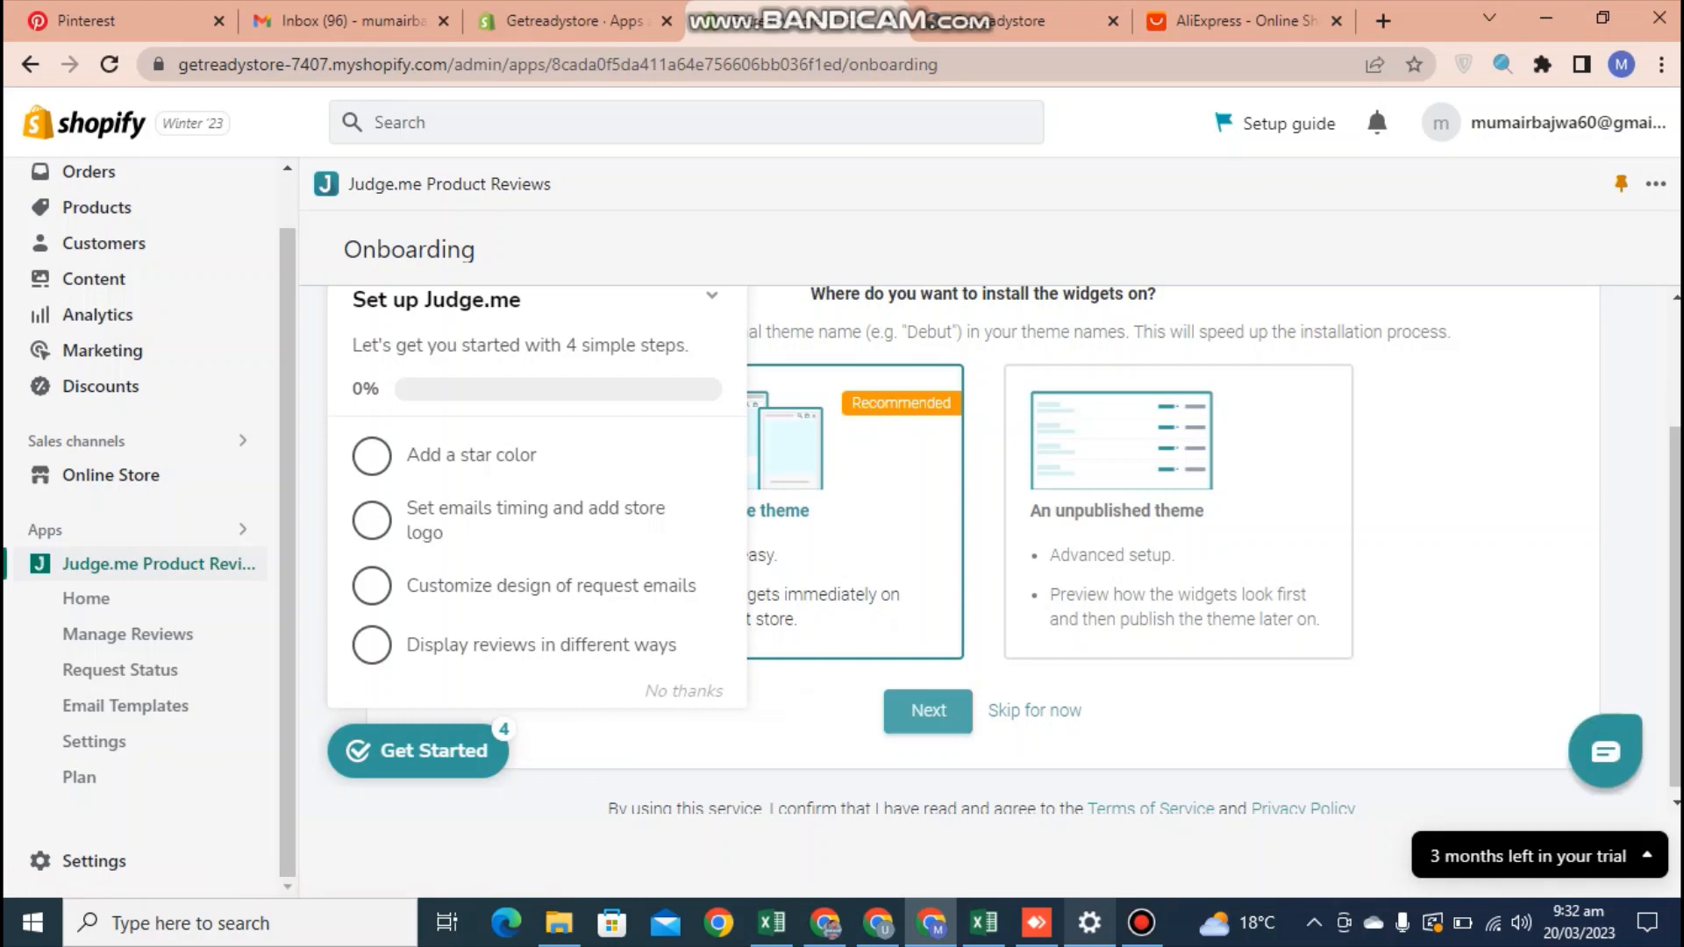
left_click(928, 711)
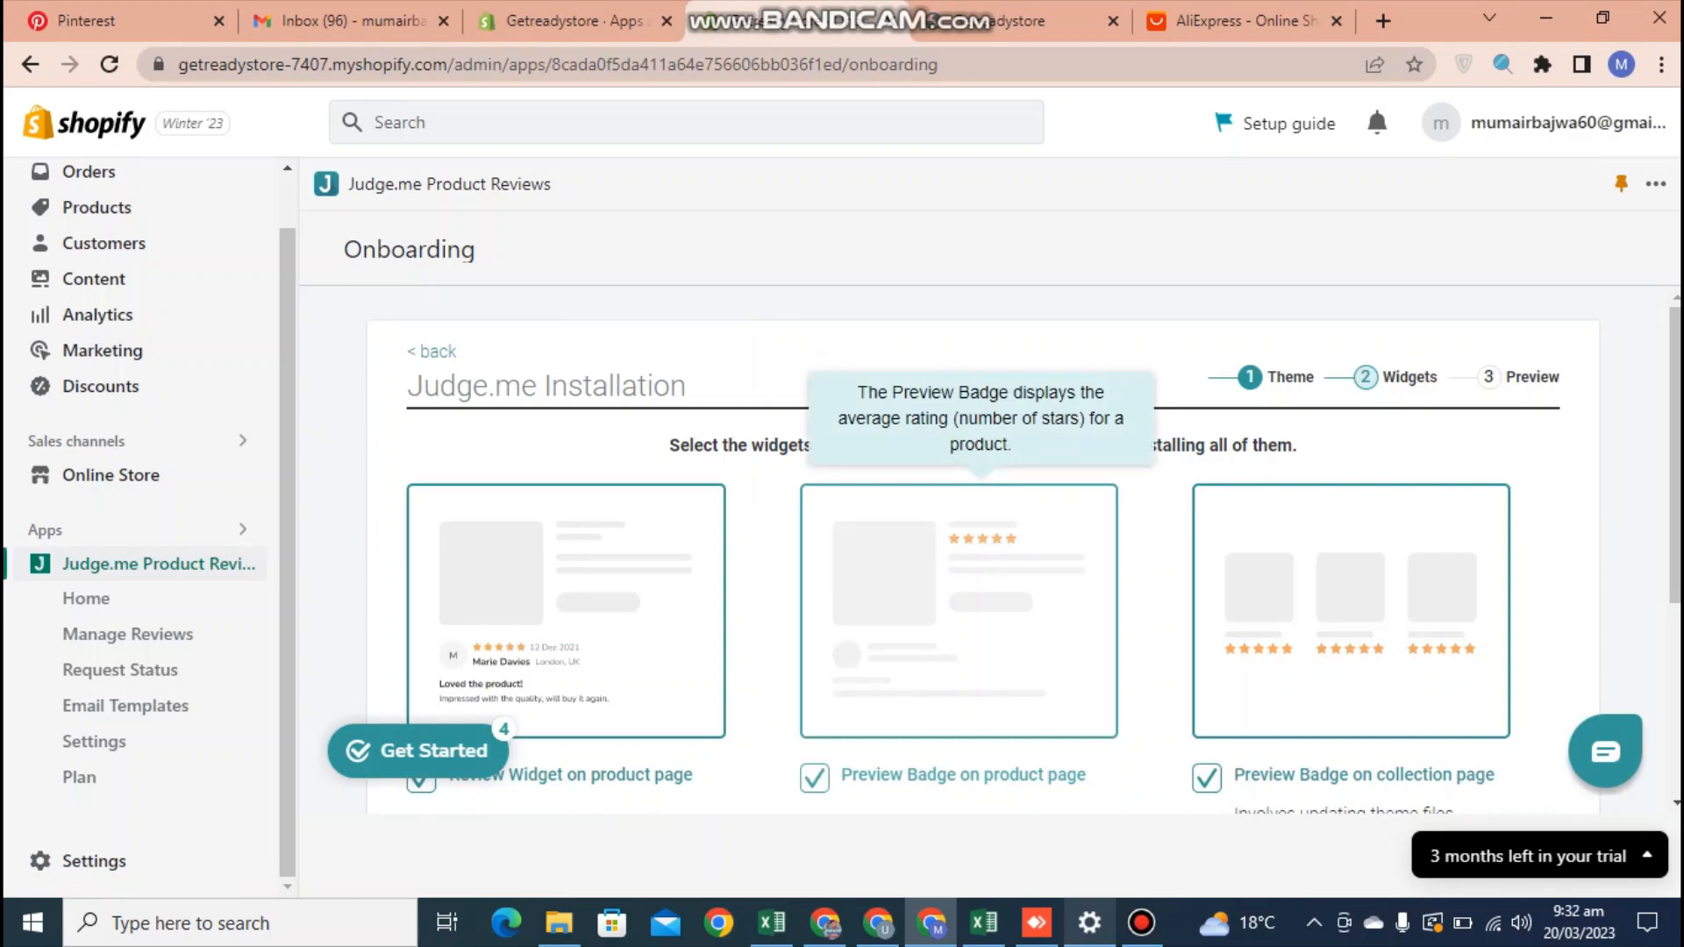
left_click_drag(1675, 491, 1675, 662)
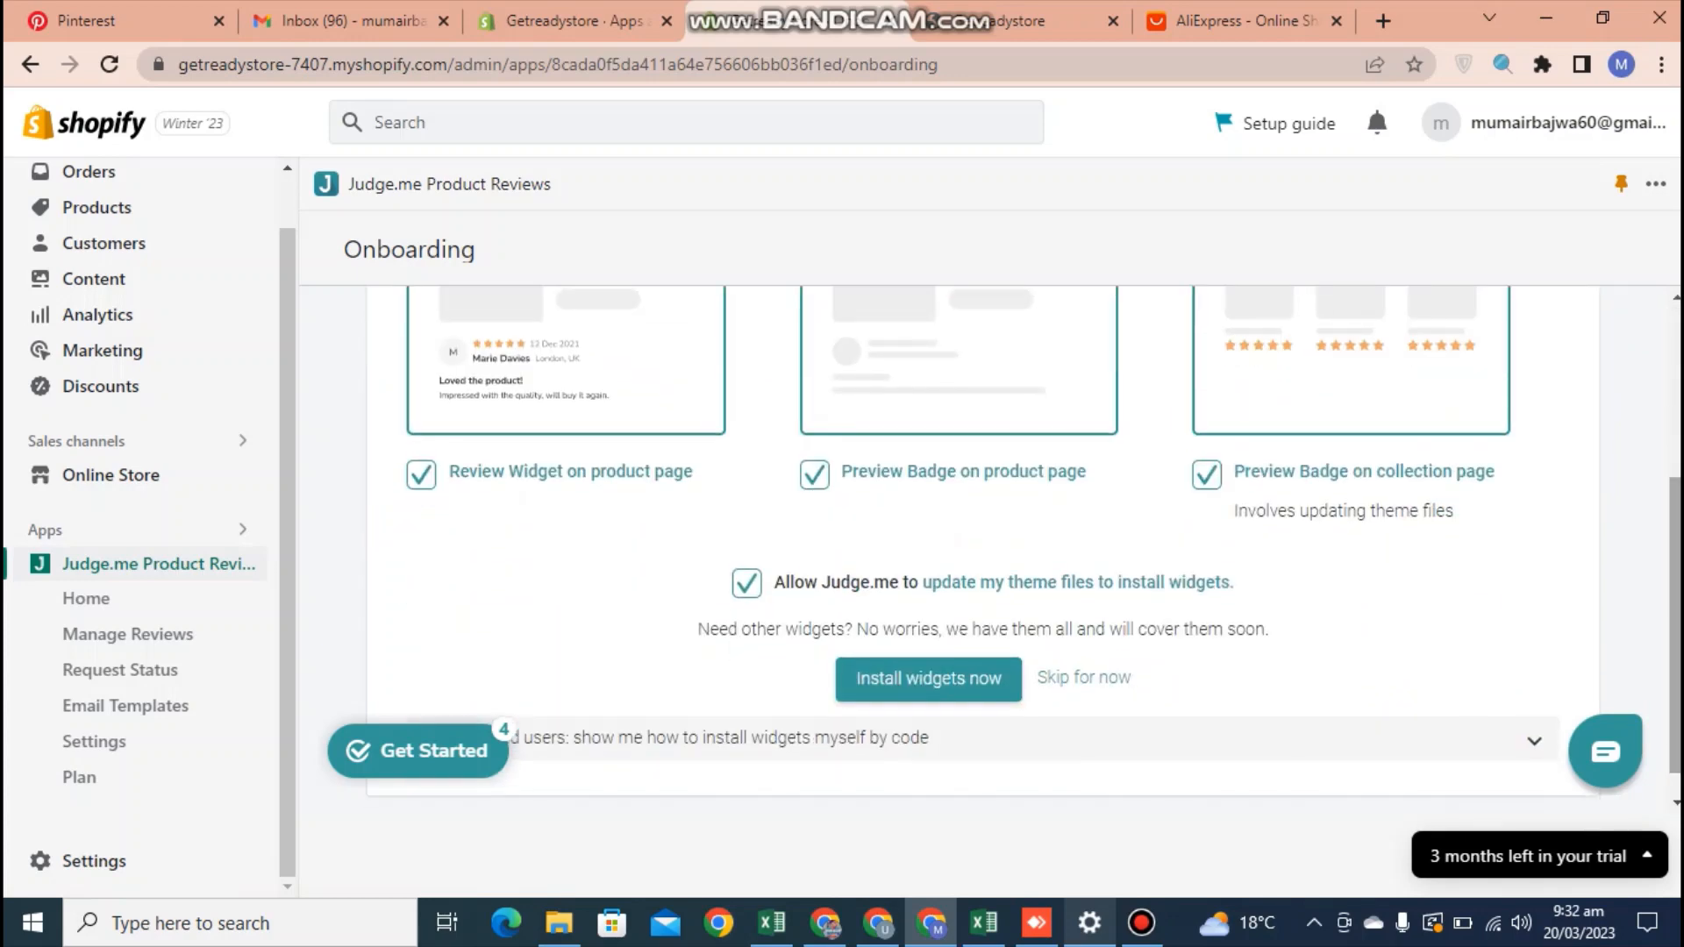
left_click(928, 679)
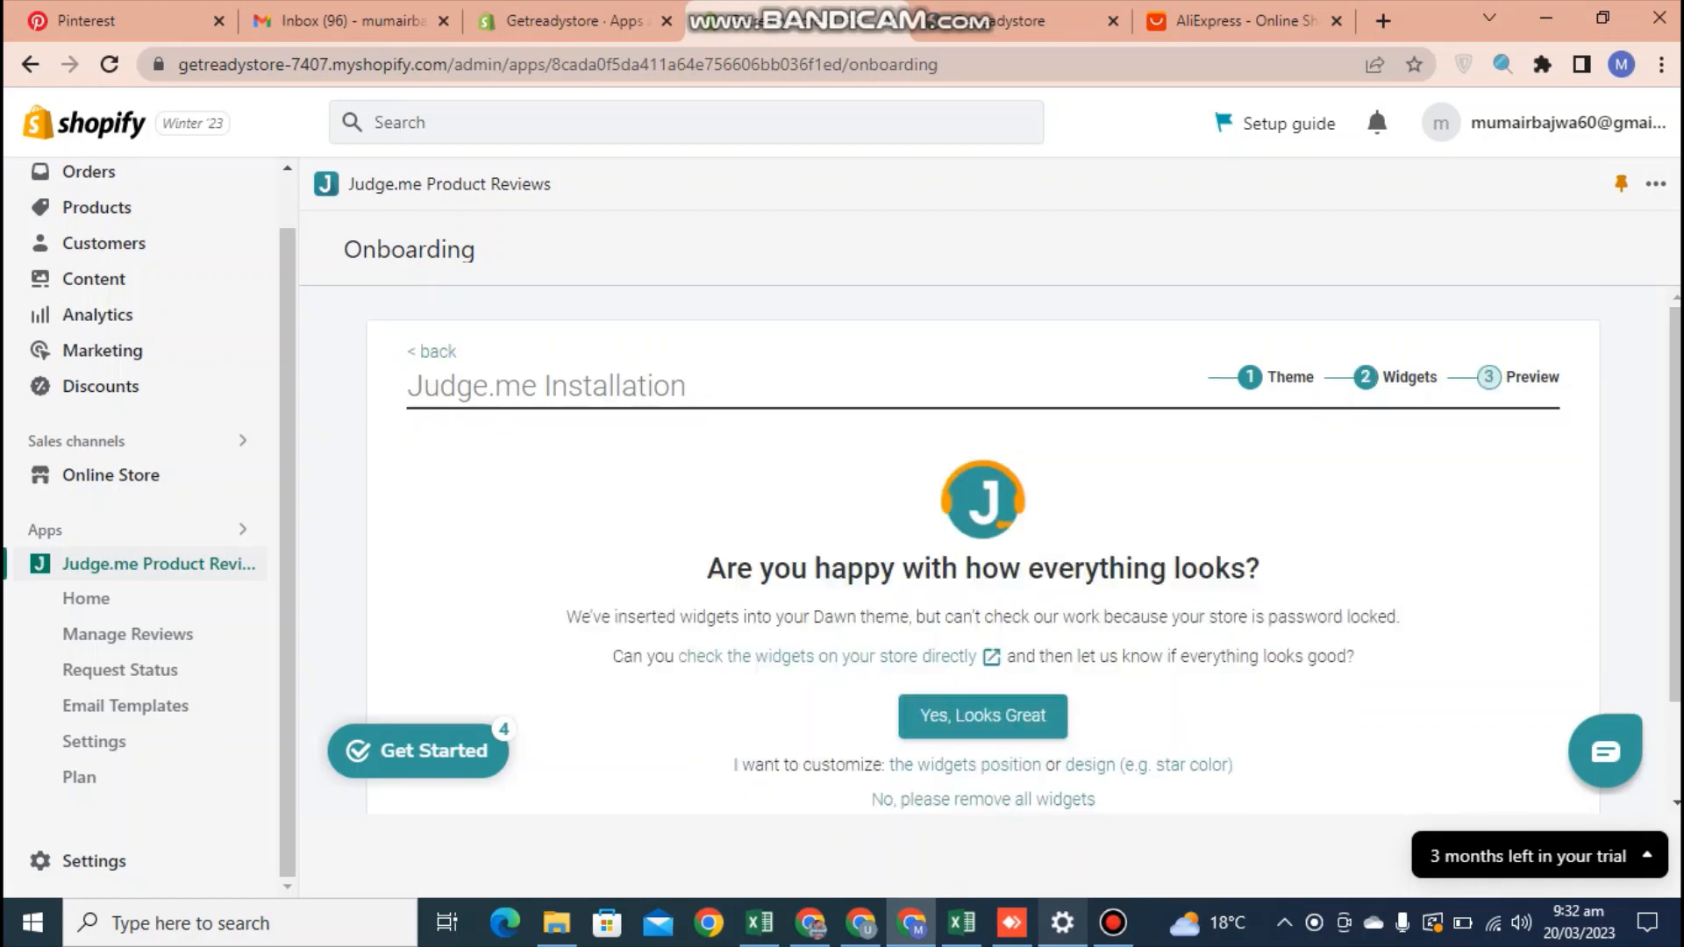
Check the star rating badge and Customer Reviews section on the store's product page
left_click(827, 656)
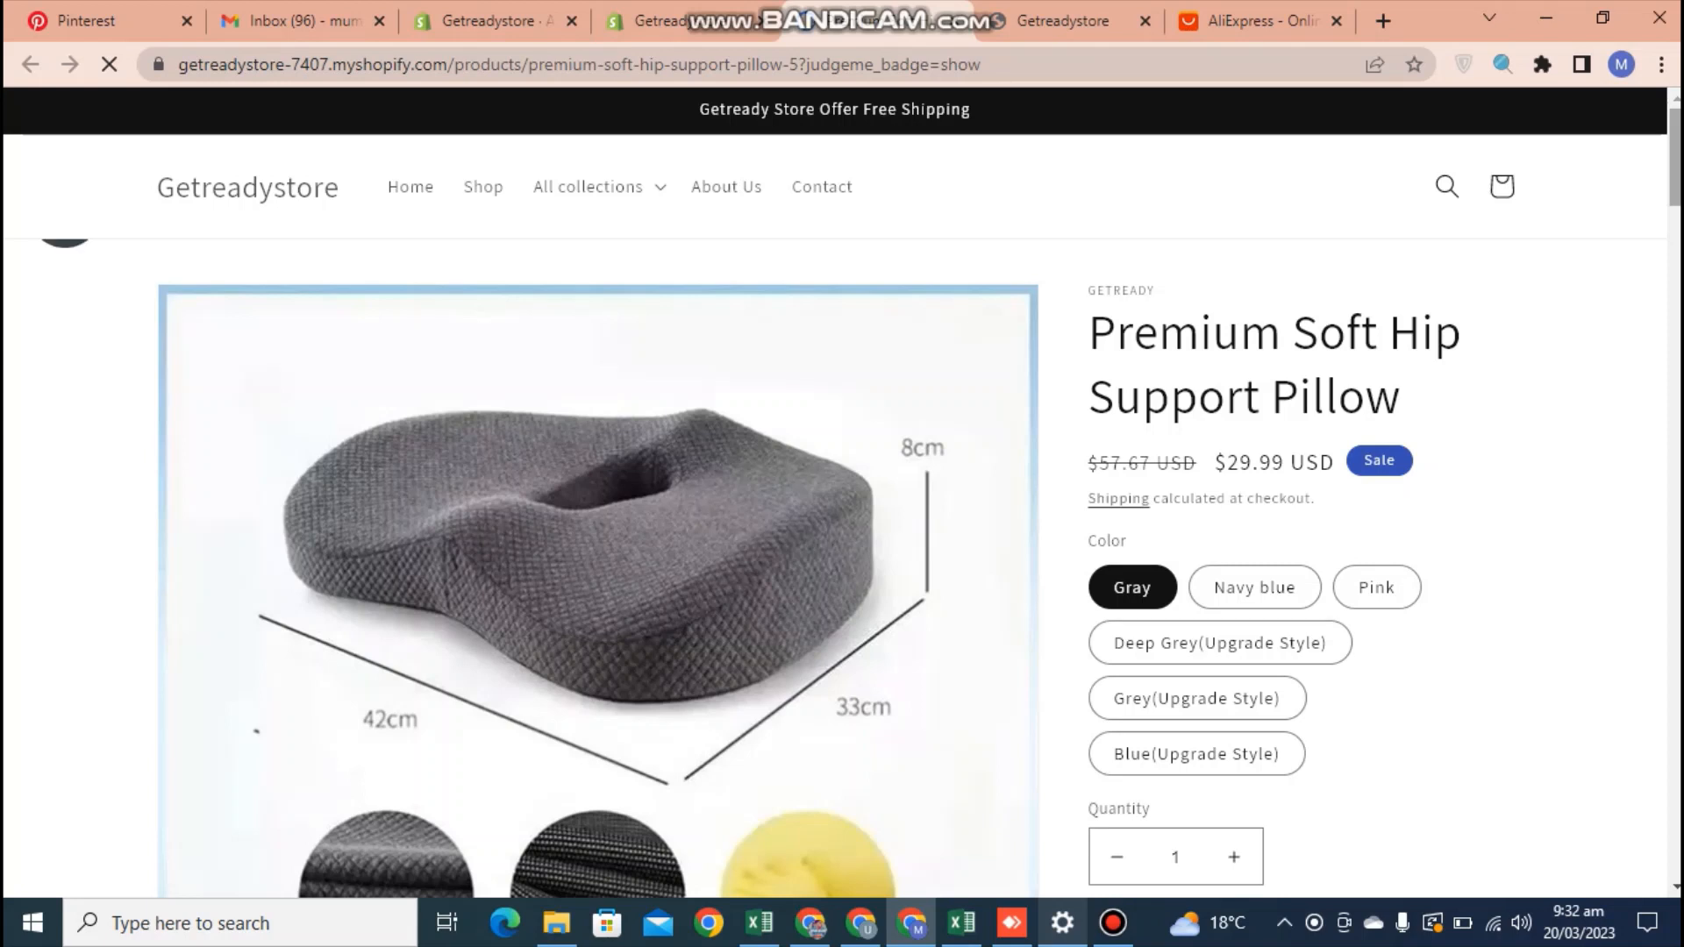
scroll(835, 493, "down", 2)
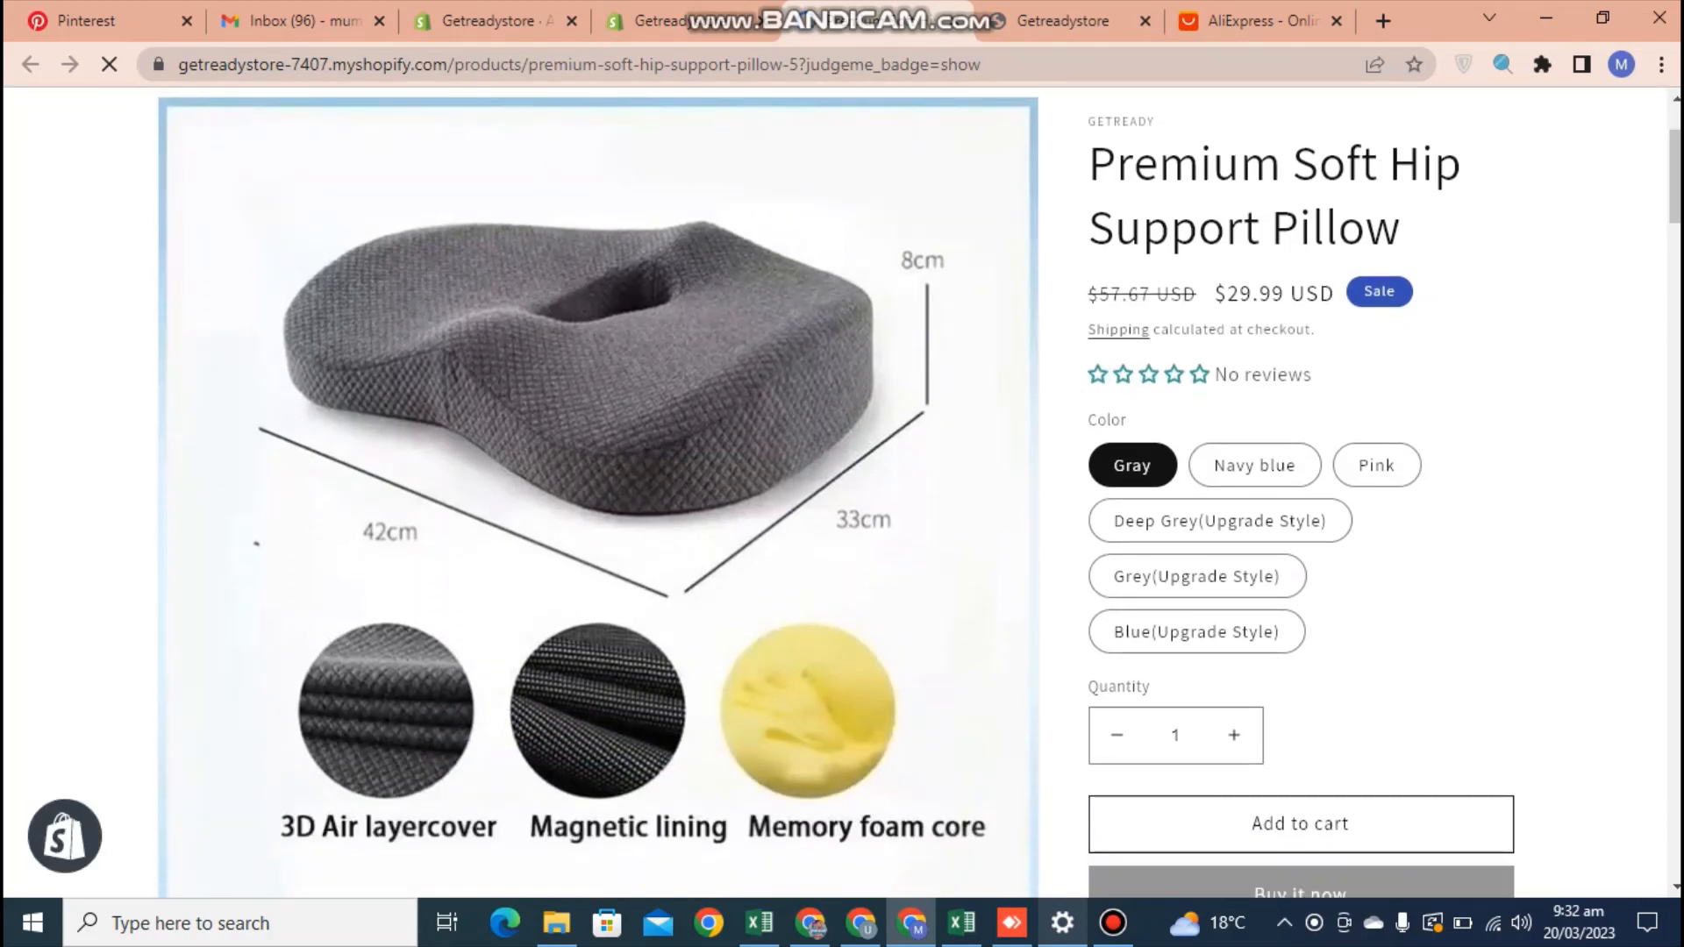
scroll(835, 493, "down", 20)
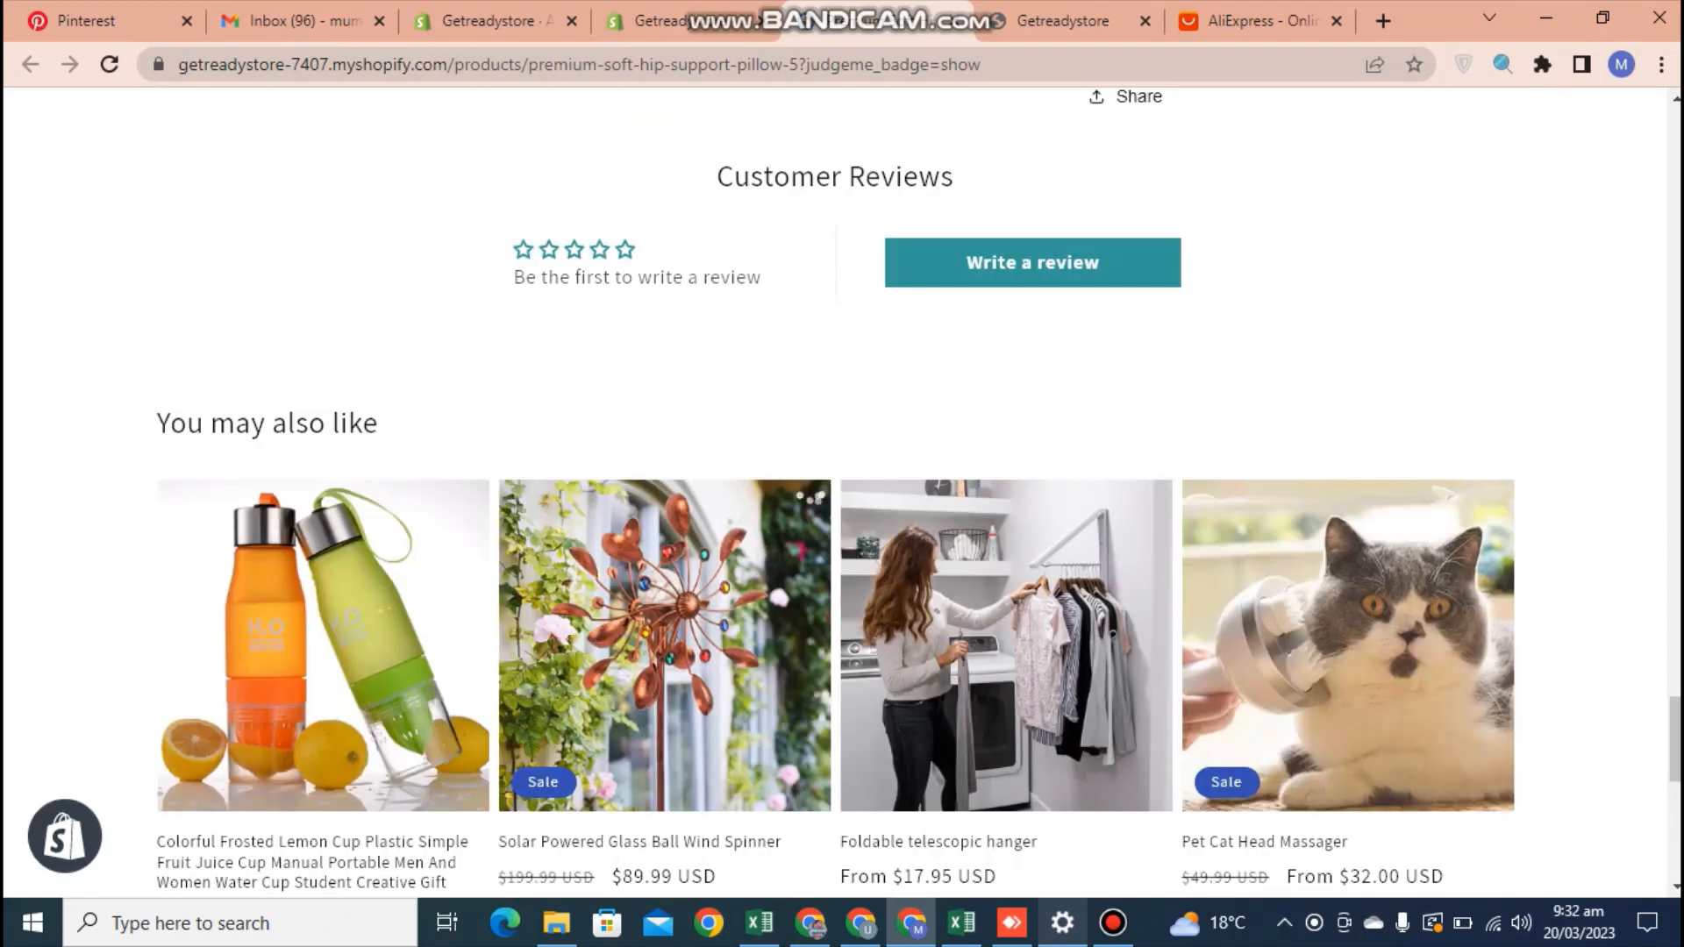
scroll(835, 491, "up", 20)
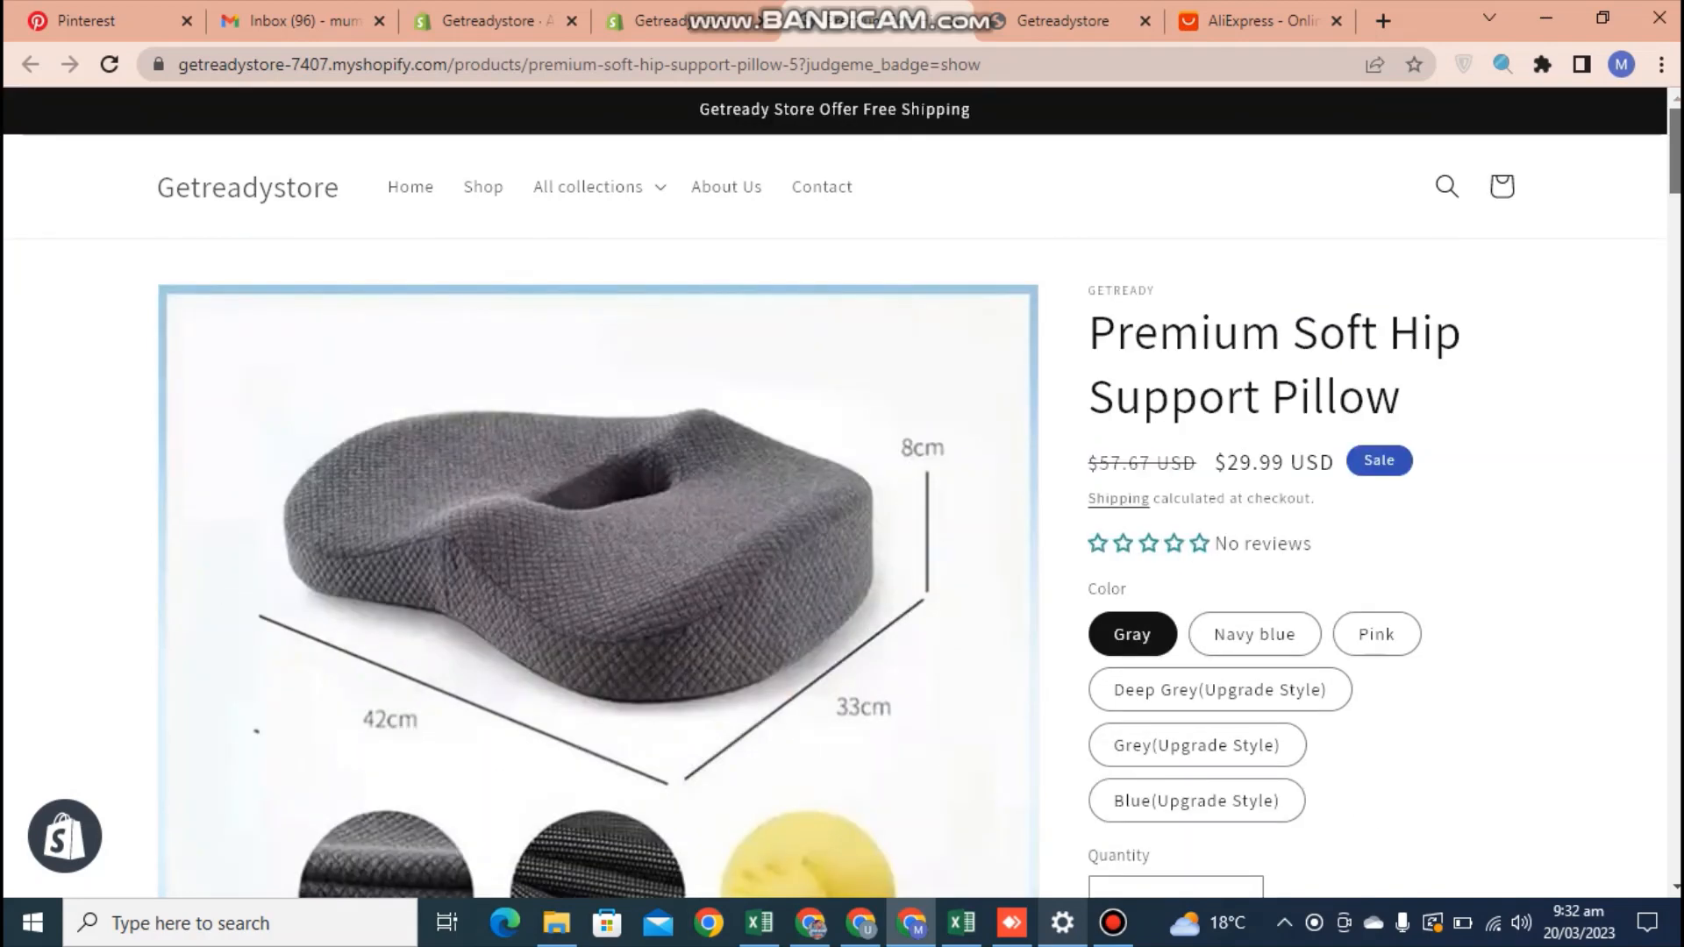
left_click(1113, 923)
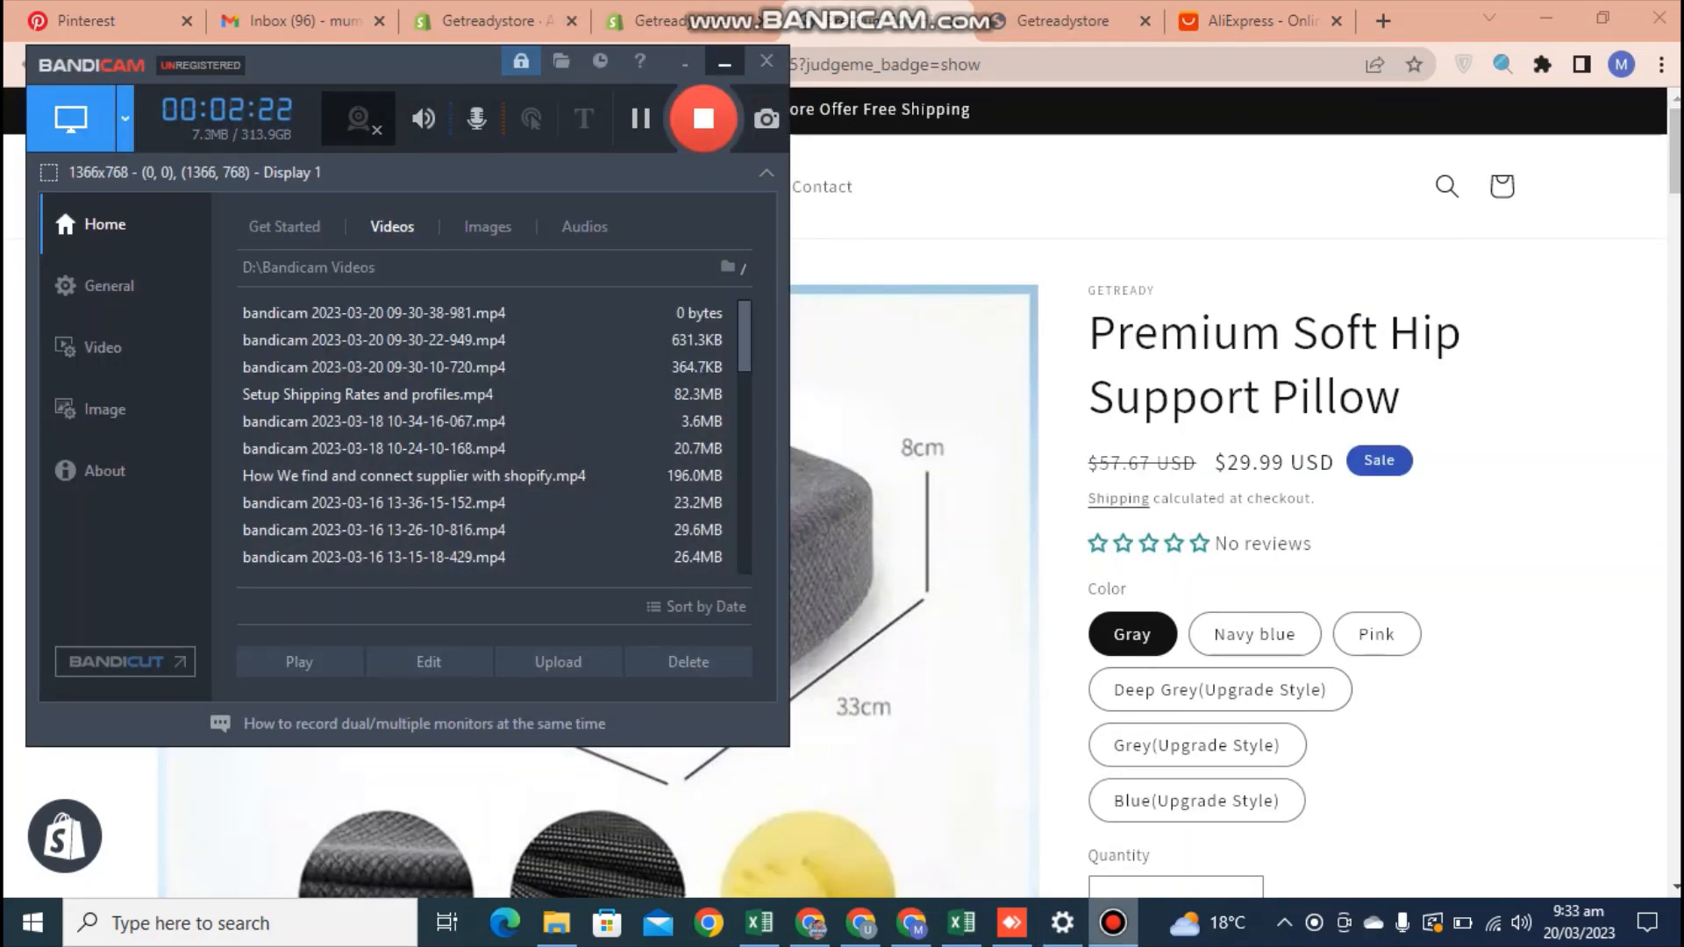
left_click(724, 64)
Return to the Judge.me onboarding page, approve how the widgets look and look over the app's home page
left_click(483, 20)
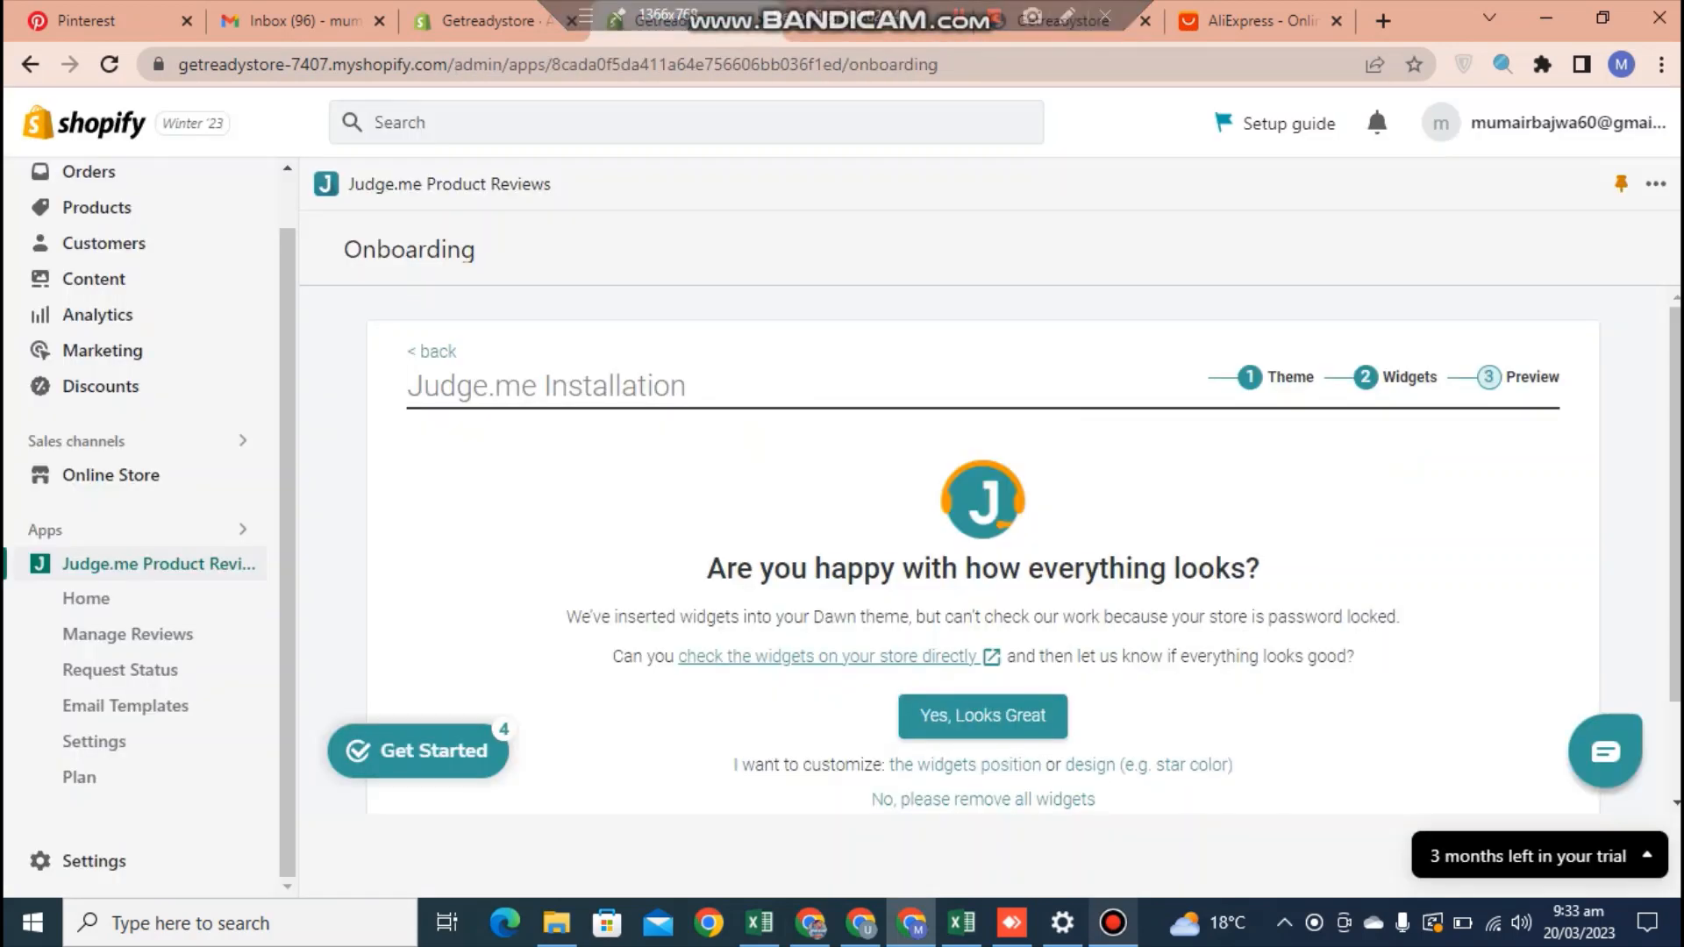
left_click(982, 716)
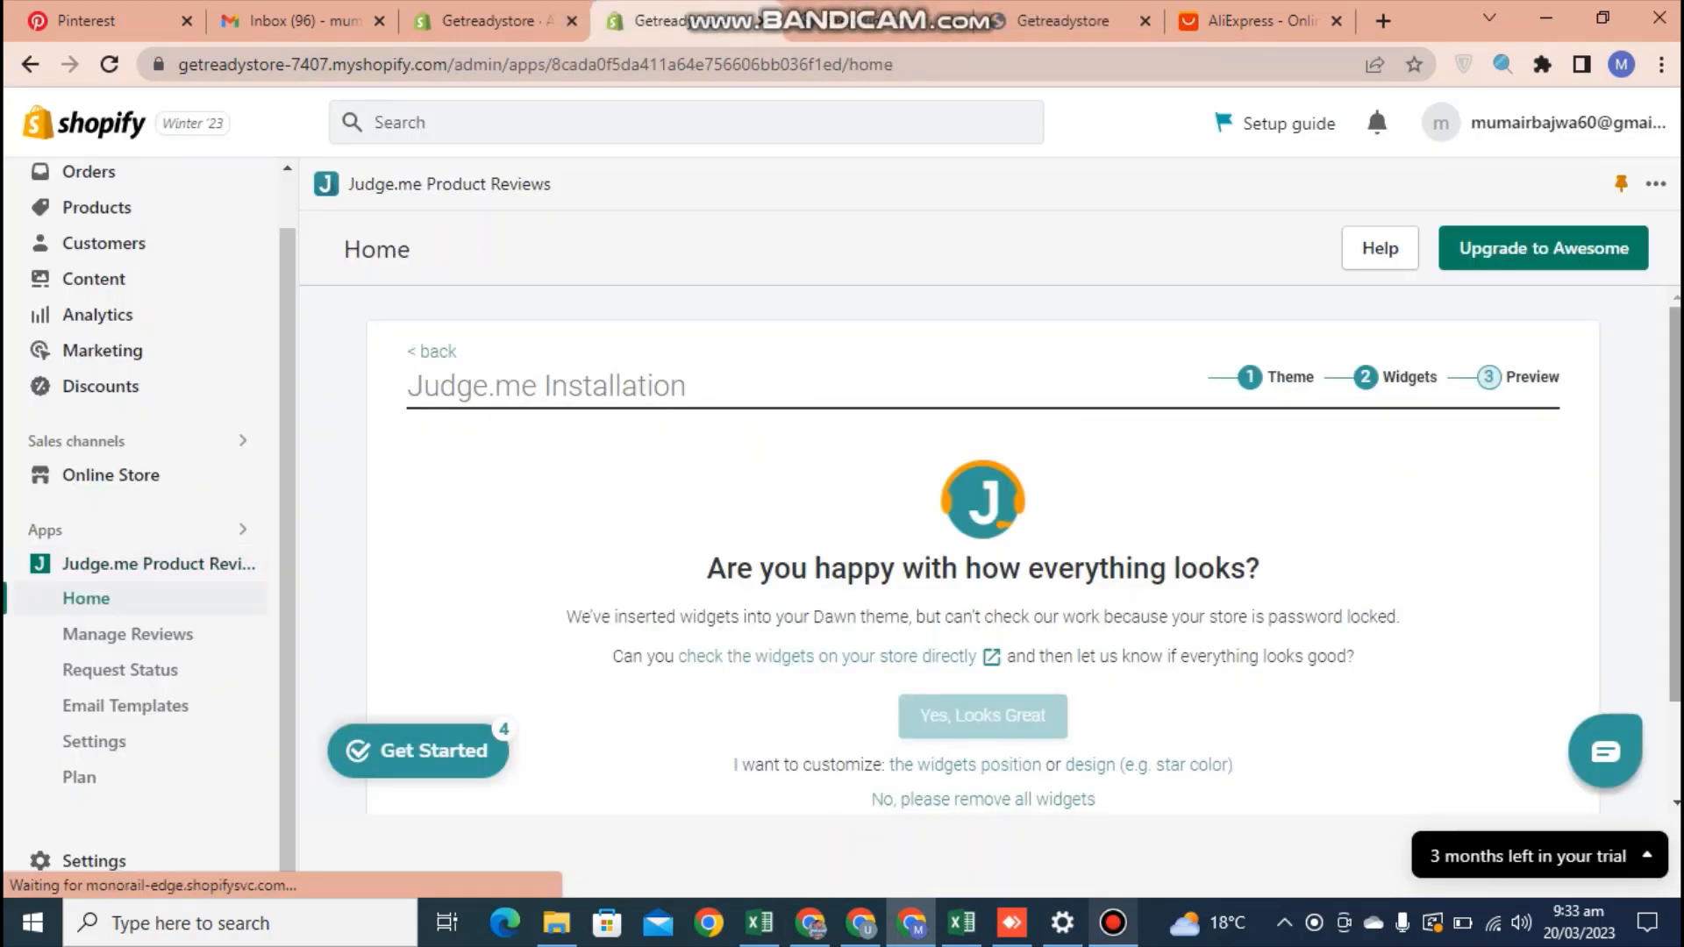
scroll(982, 553, "down", 4)
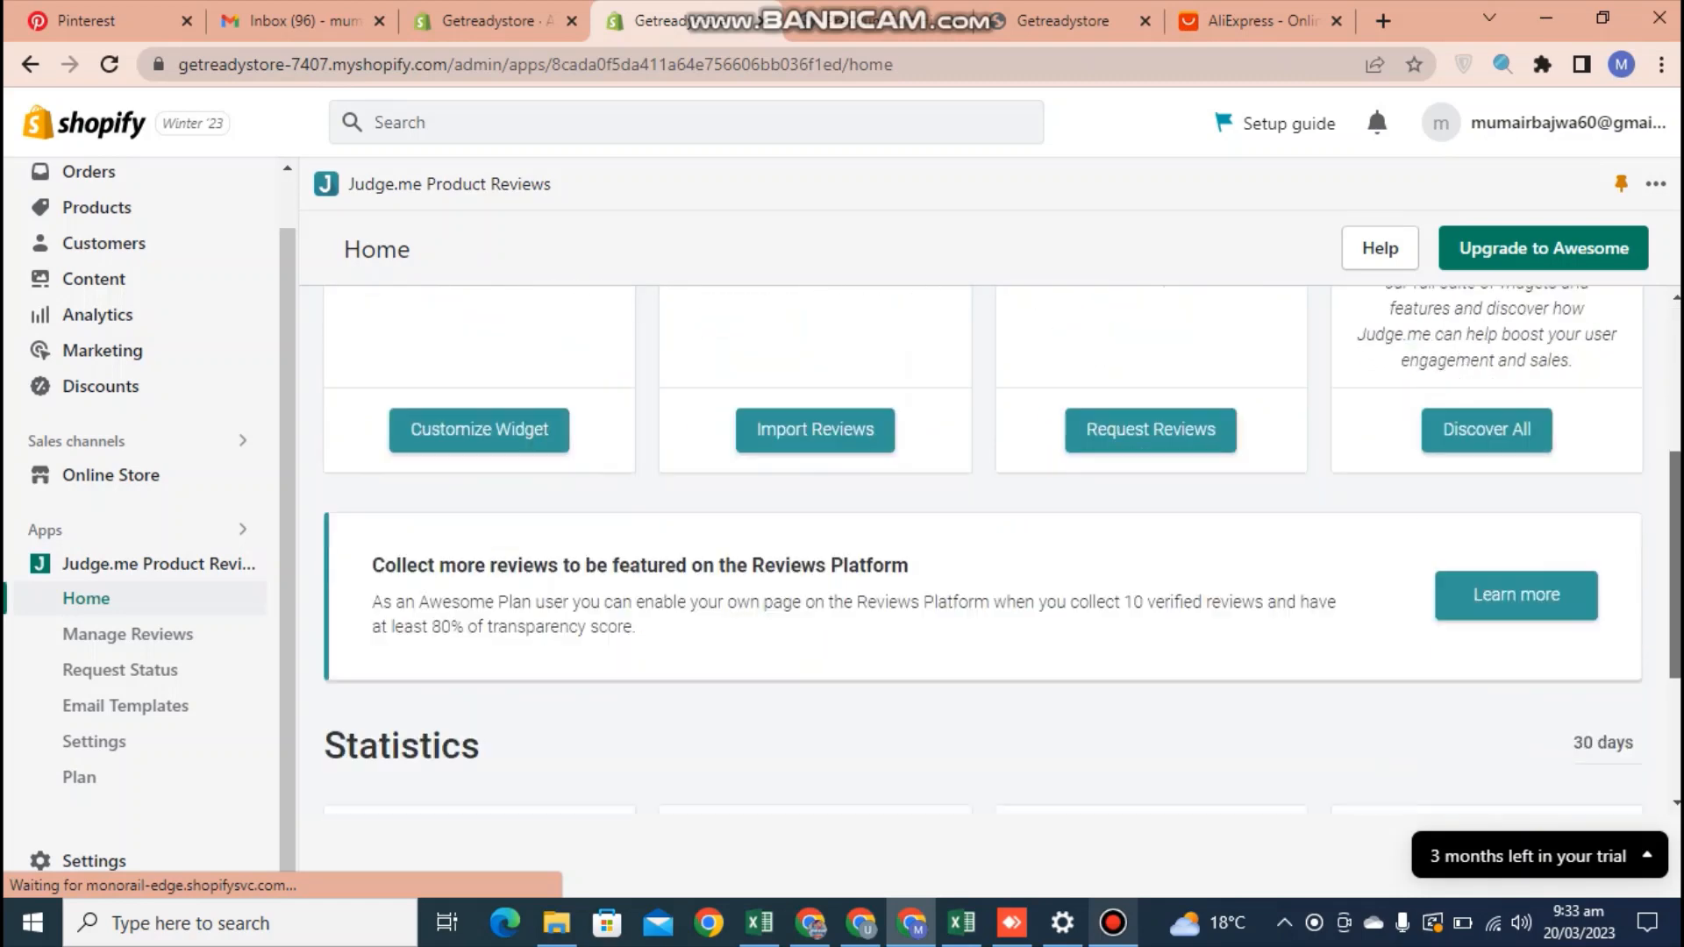
left_click_drag(1676, 565, 1675, 421)
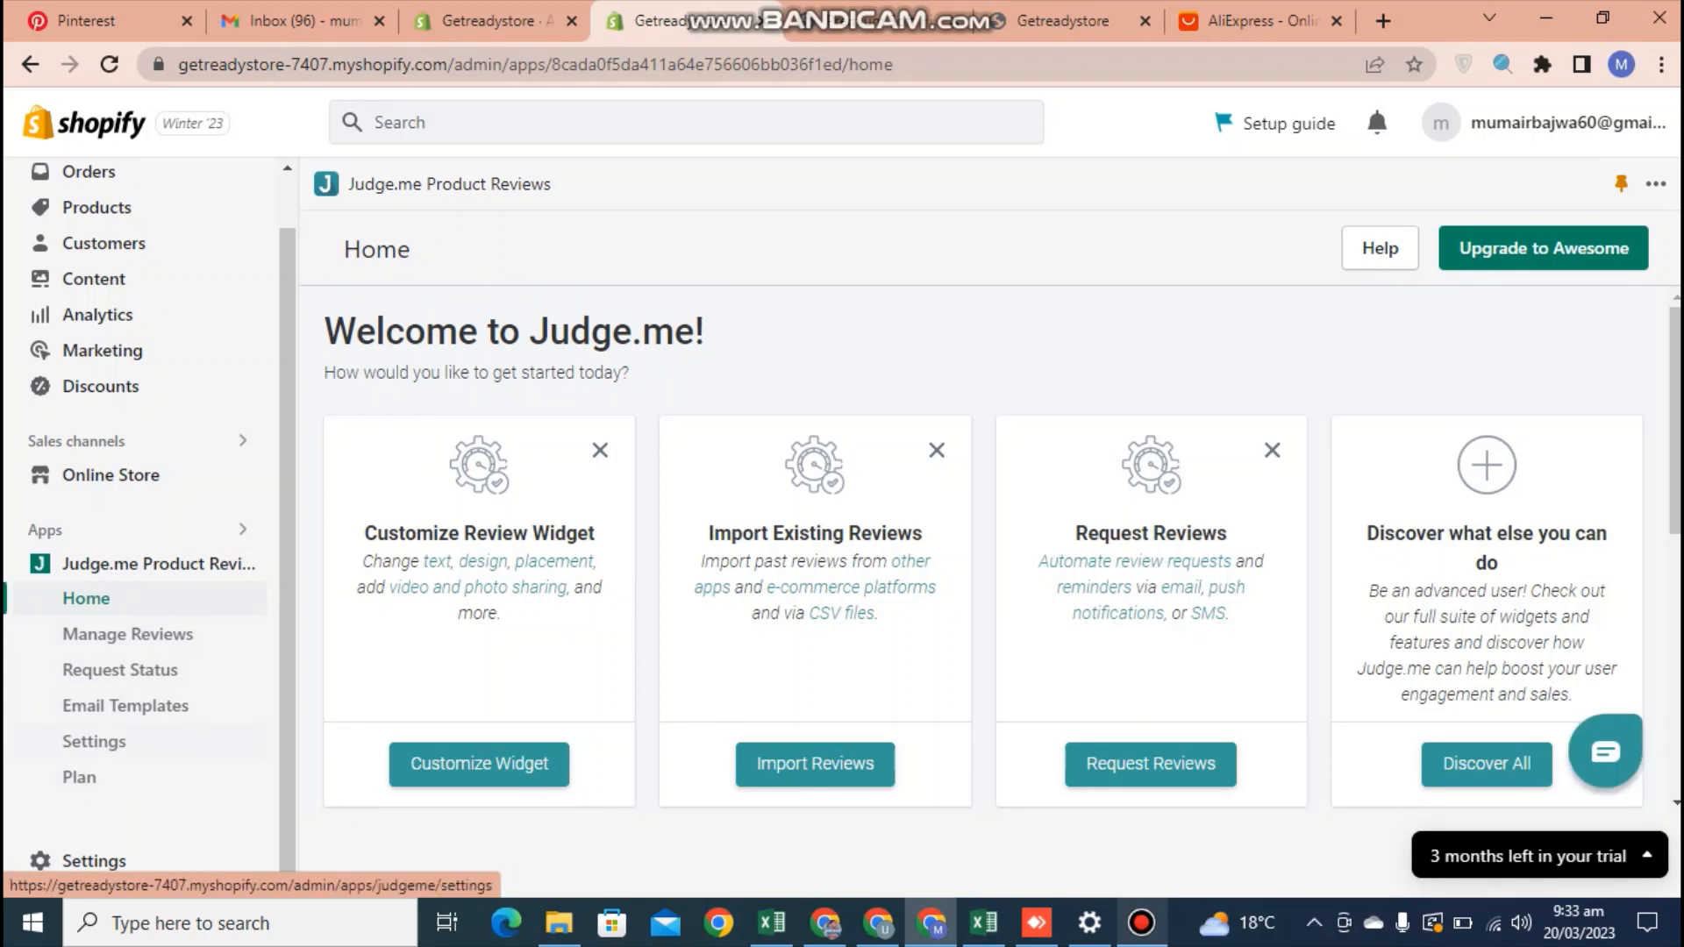
Open the Judge.me settings and go to the Review Widget's color options
left_click(94, 741)
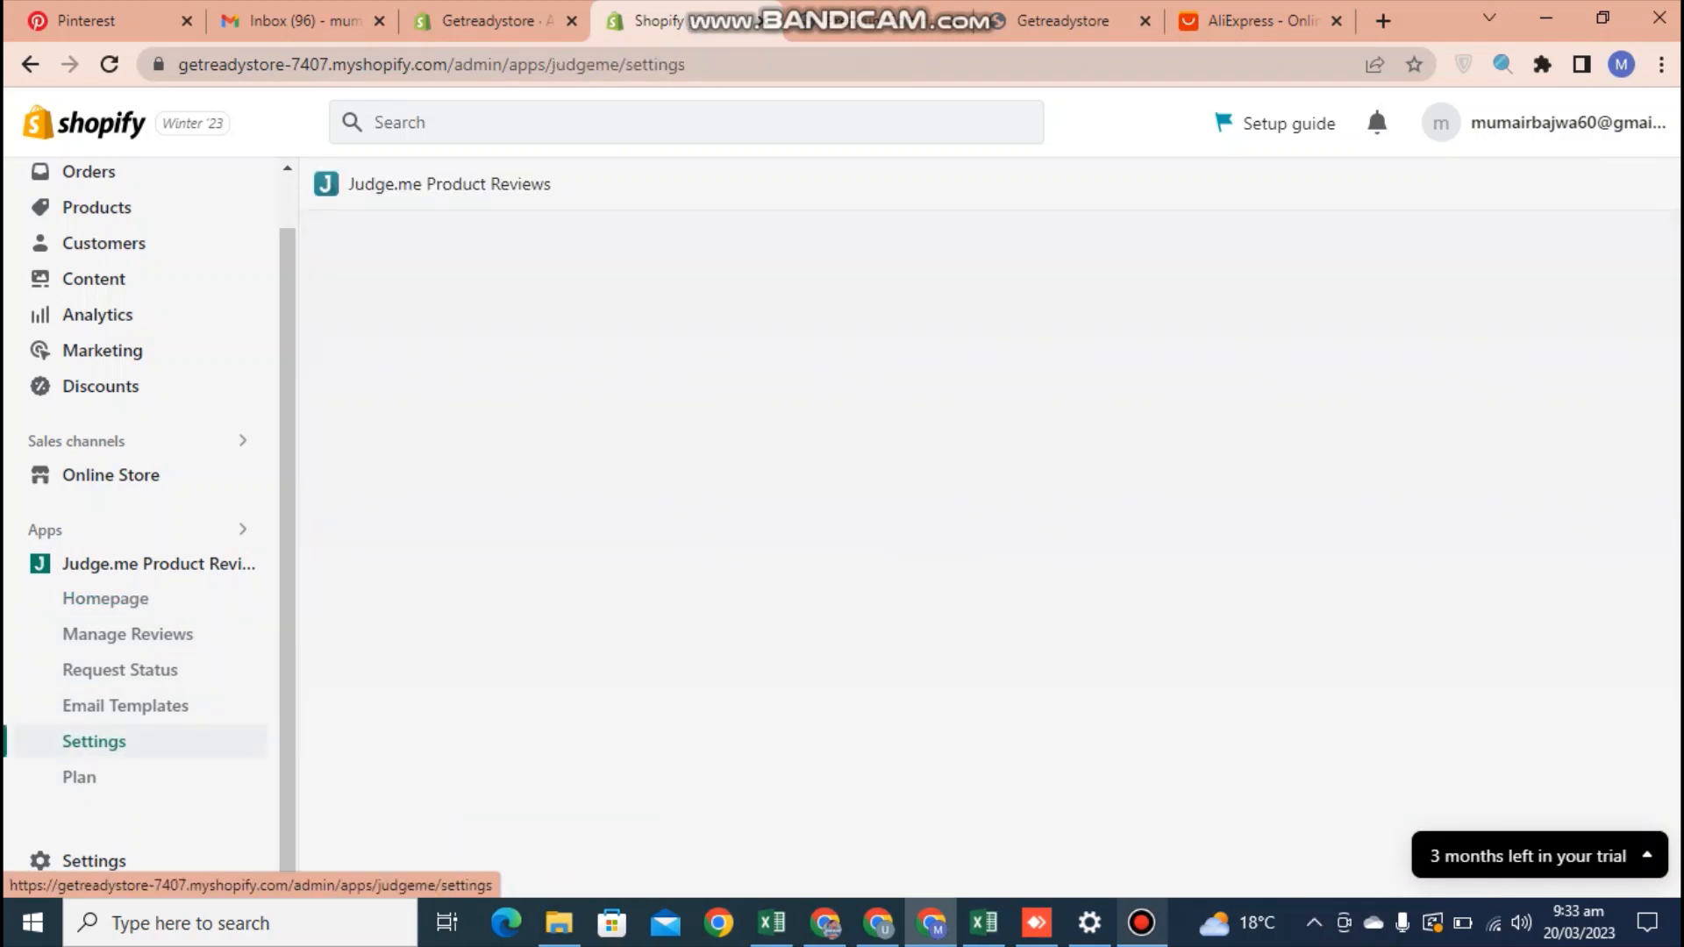
left_click_drag(287, 631, 287, 574)
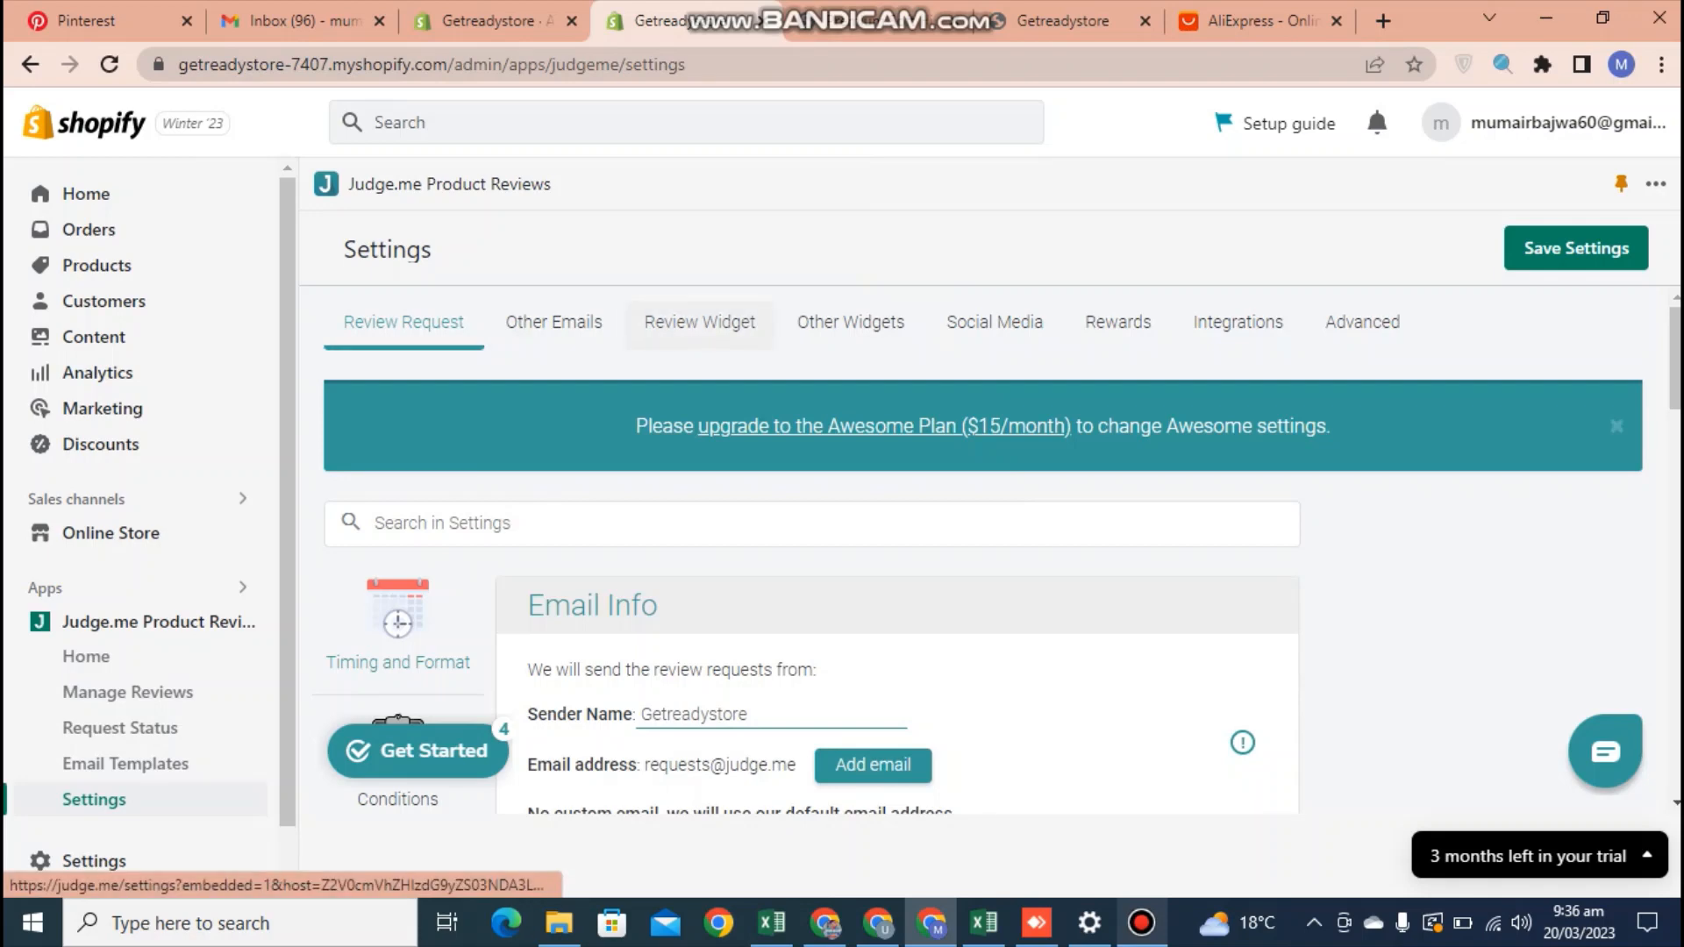
scroll(895, 553, "down", 5)
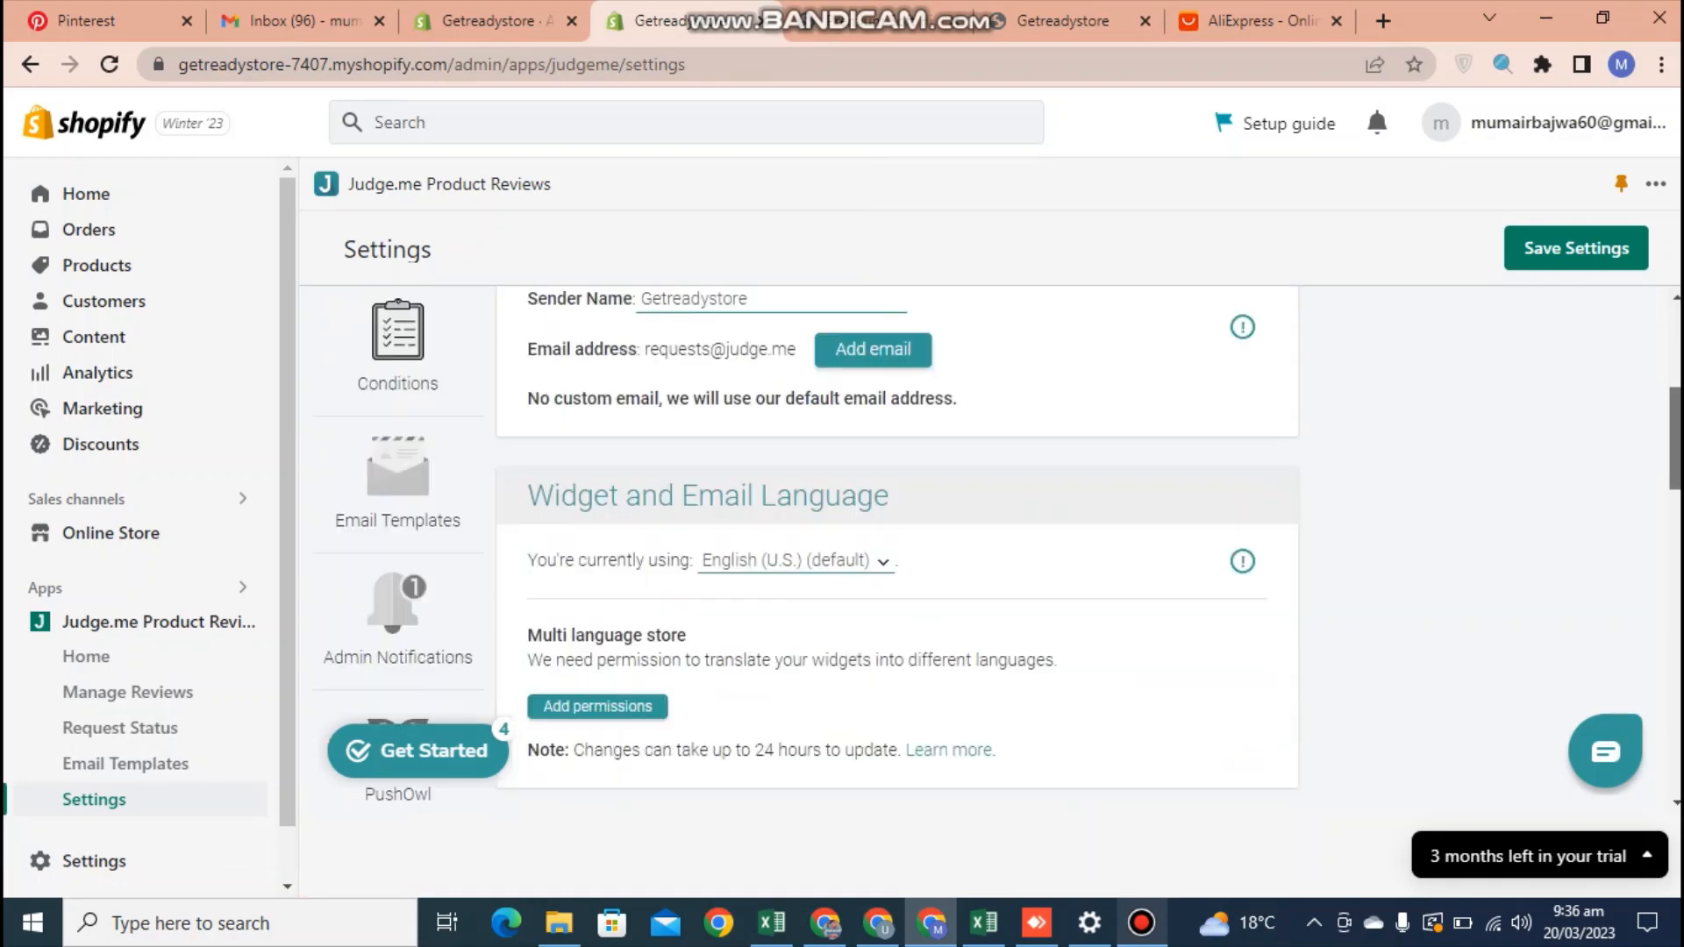
scroll(895, 553, "down", 5)
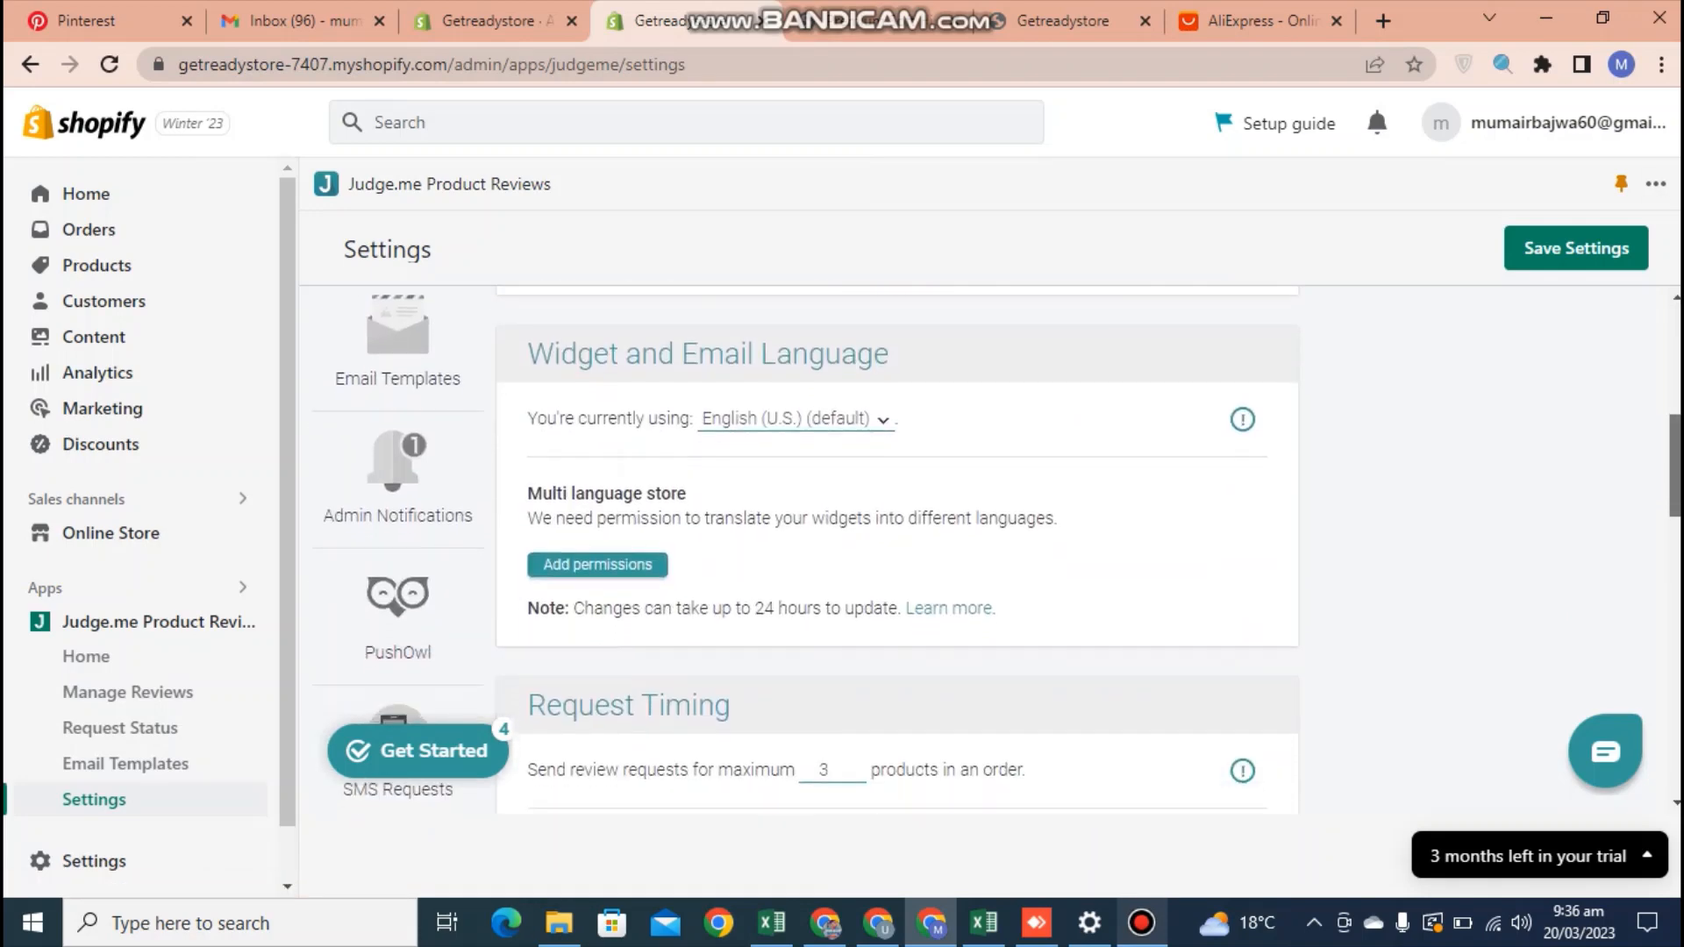
scroll(894, 553, "up", 10)
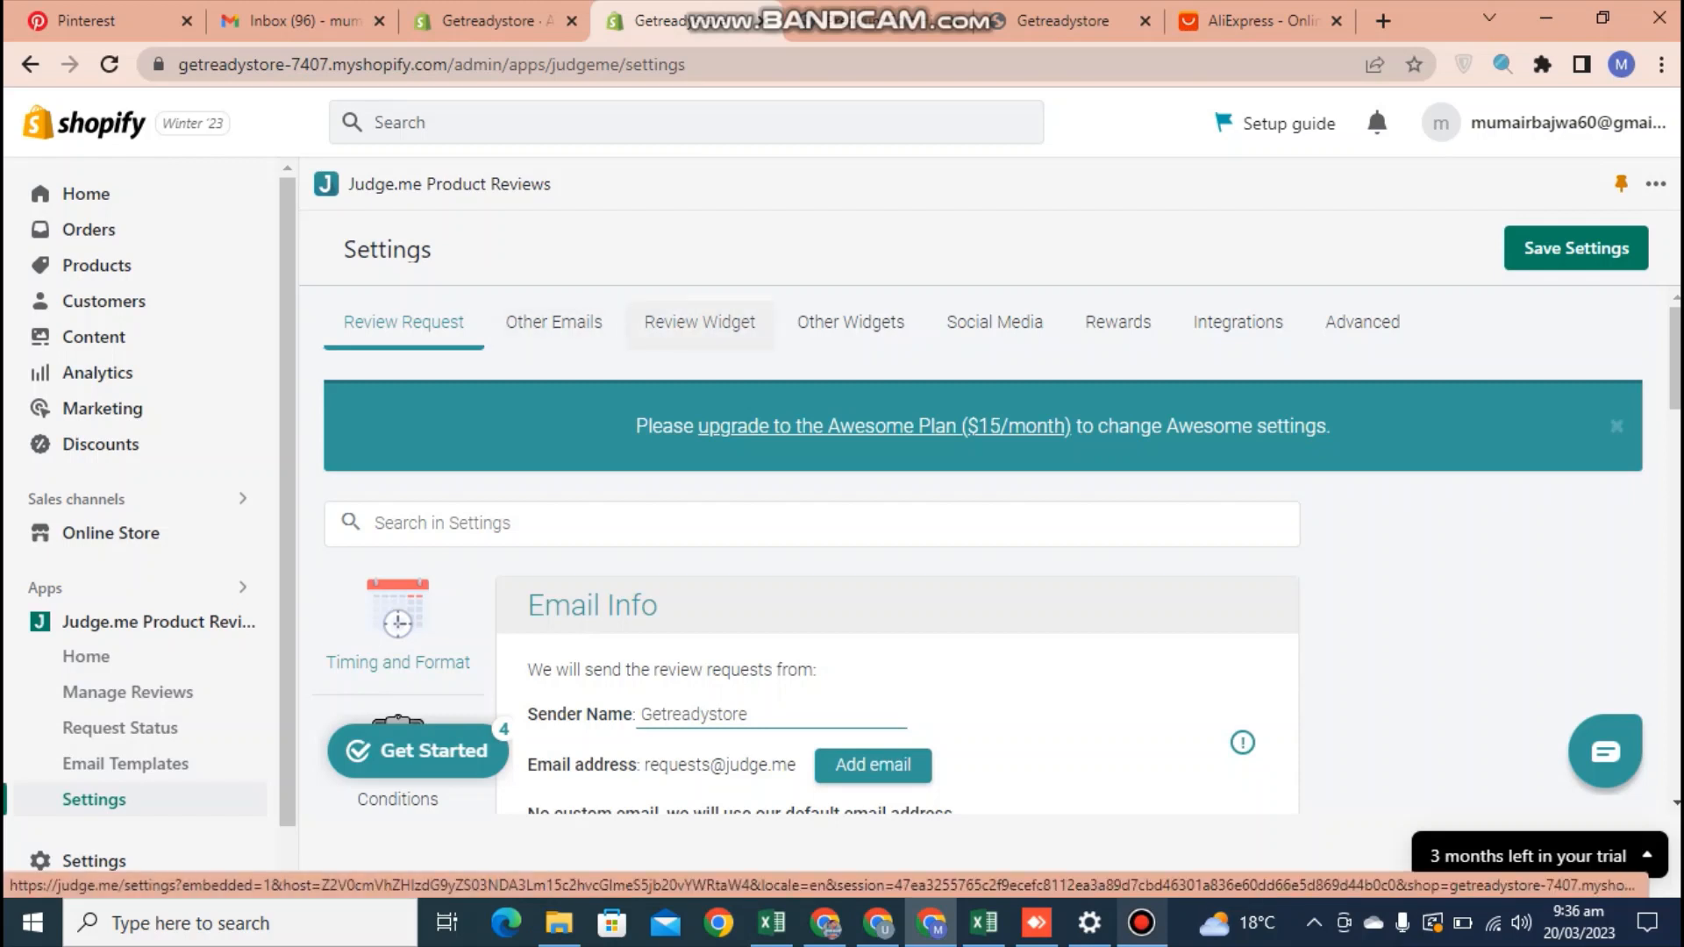
left_click(699, 322)
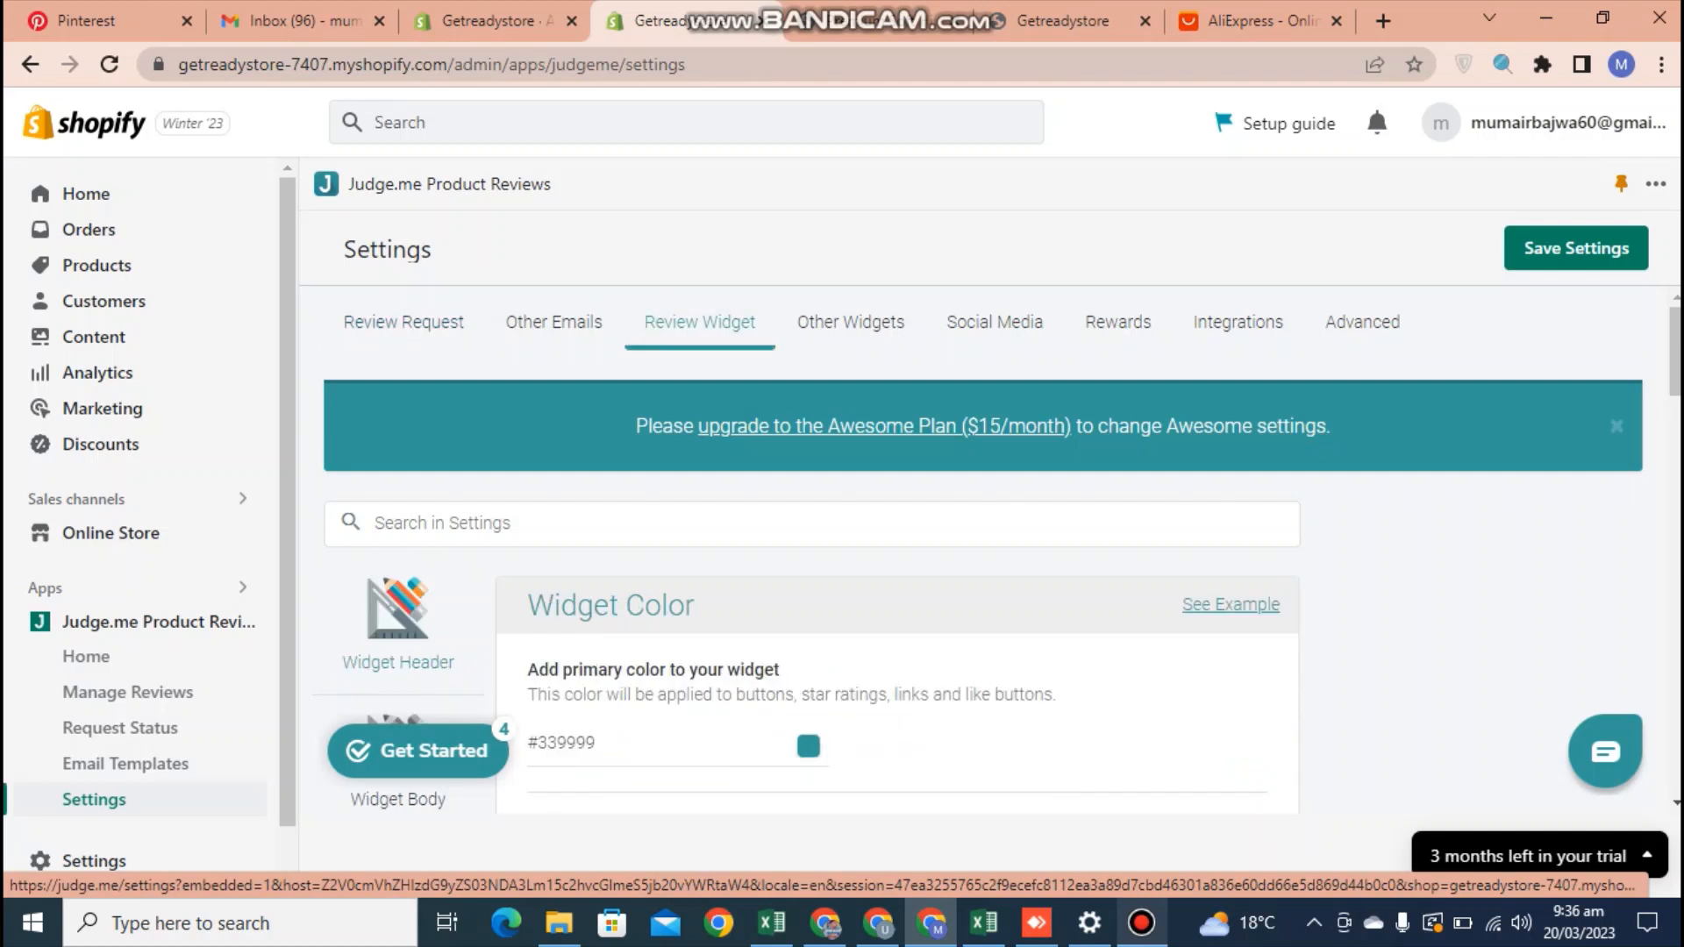
scroll(1000, 552, "down", 4)
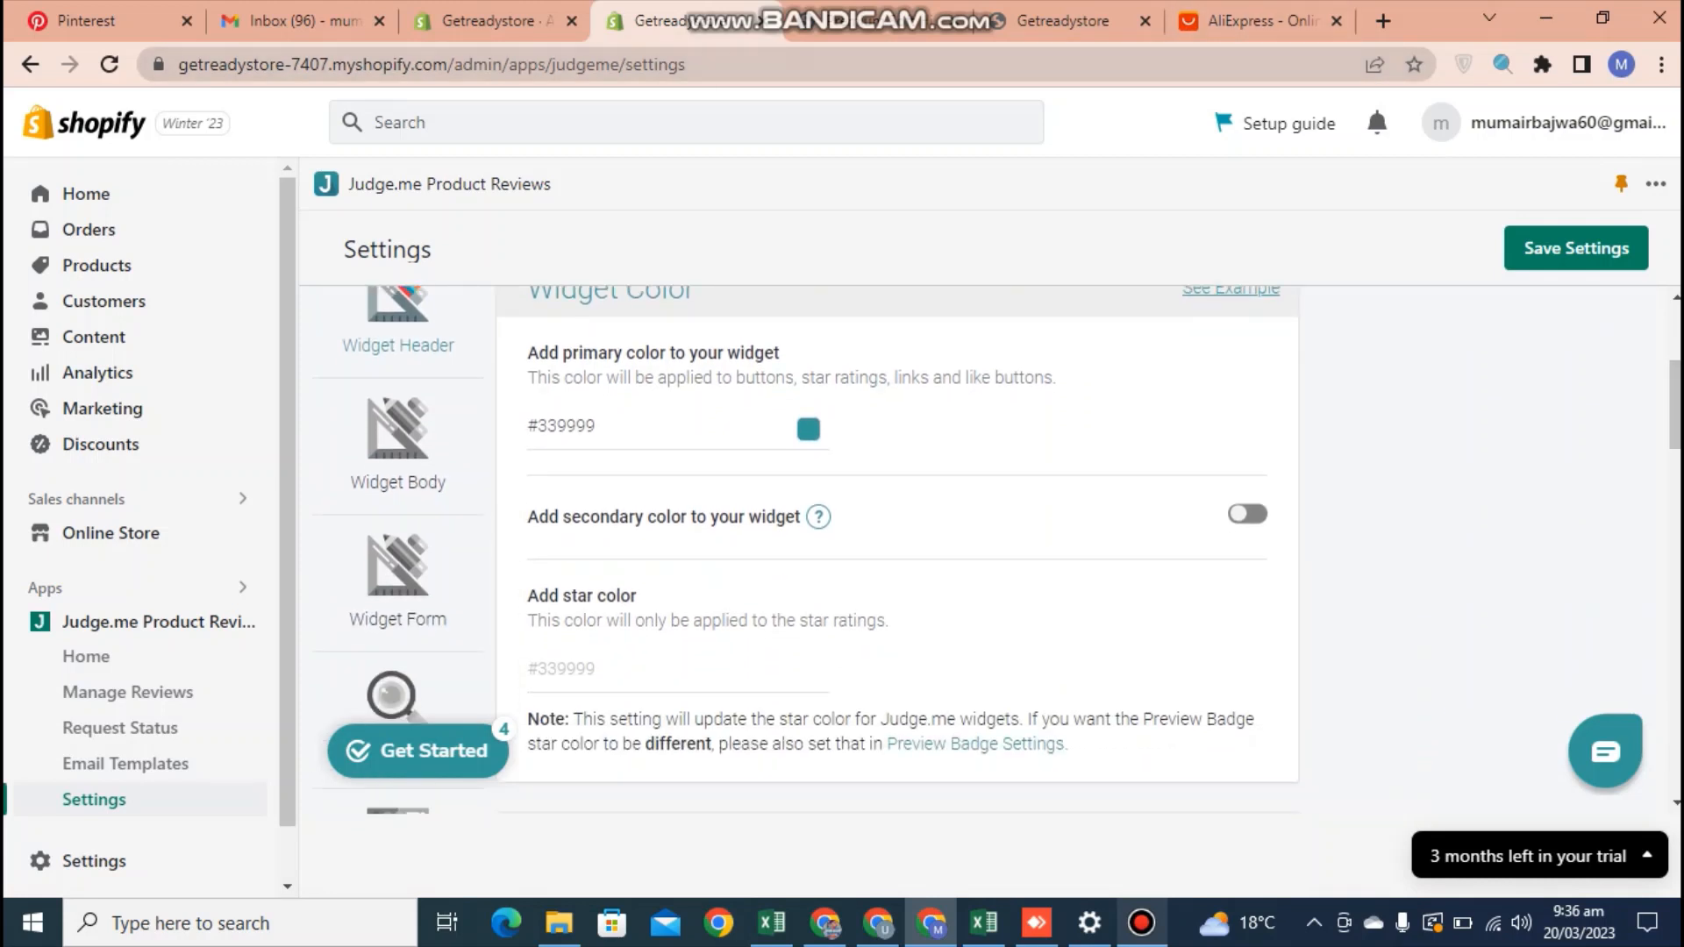
Search Google for "html color codes" in a new browser tab and open the HTML Color Codes website
left_click(1383, 20)
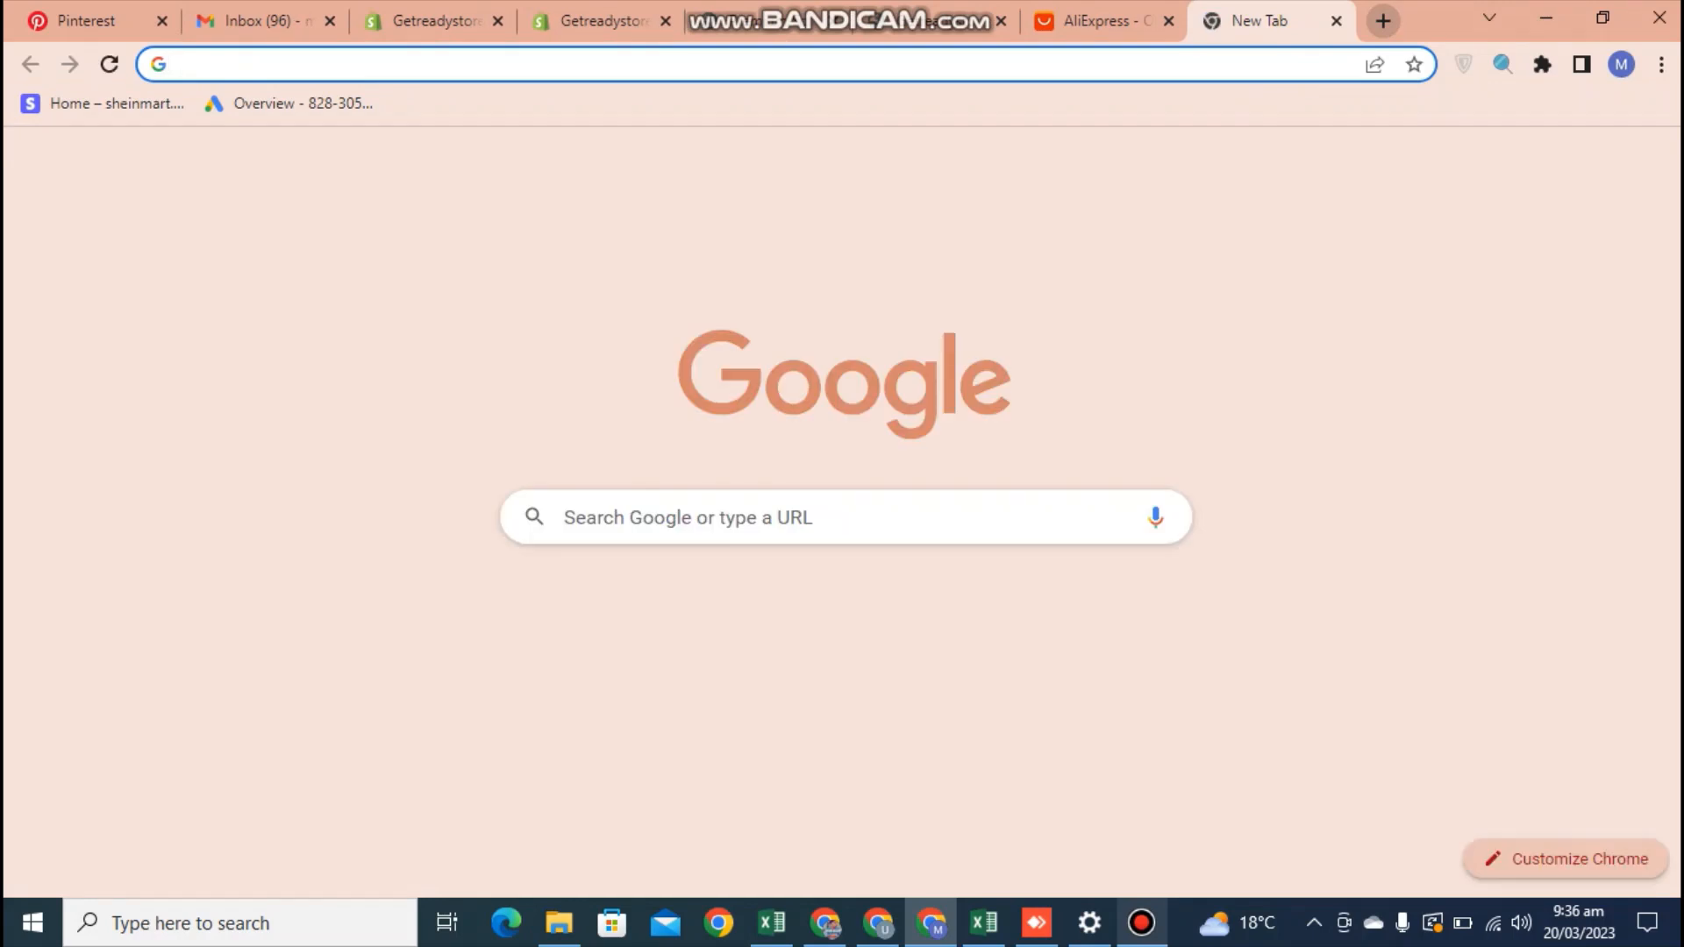
type("html co")
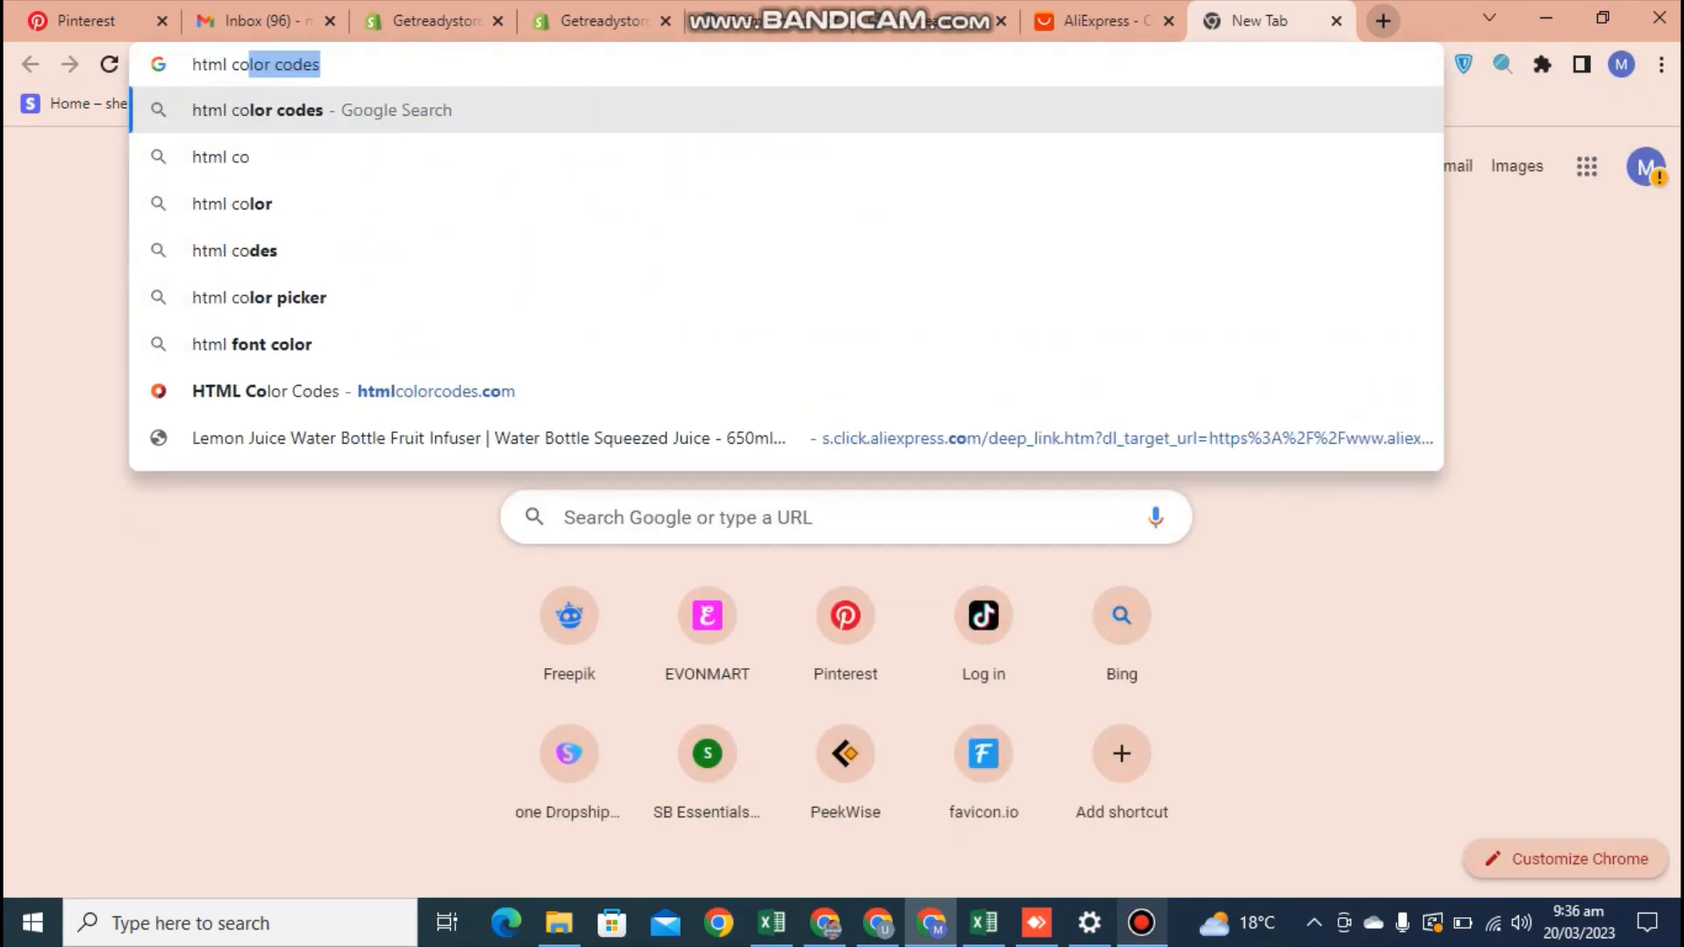
type("lor code")
key("Return")
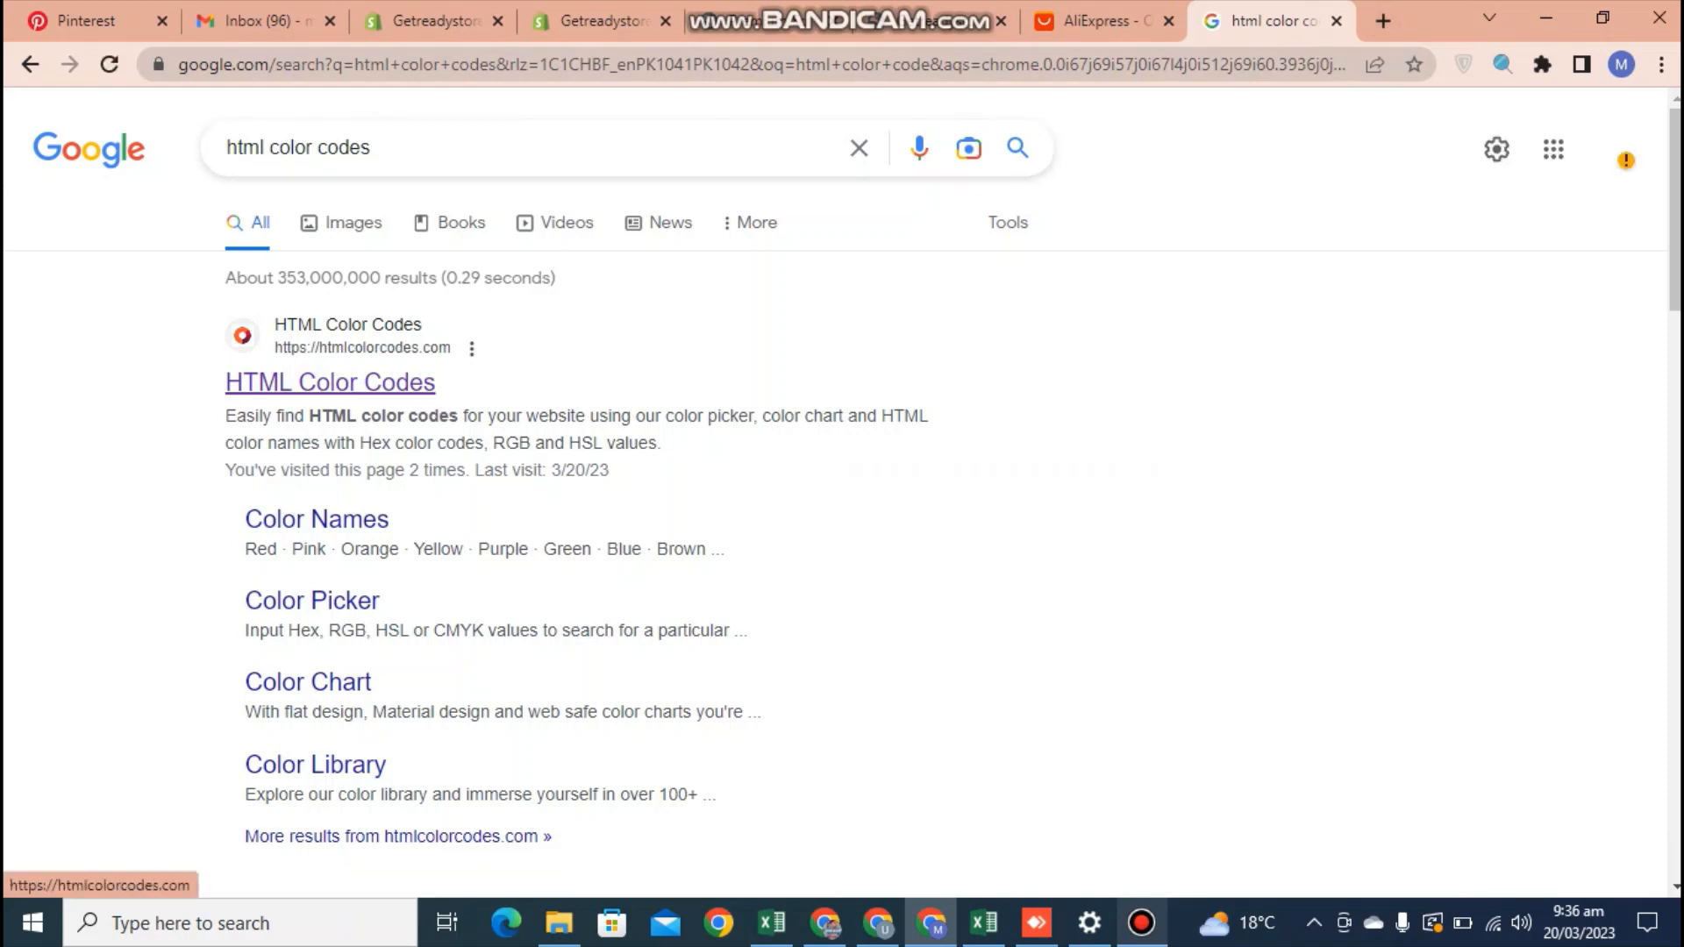
left_click(330, 383)
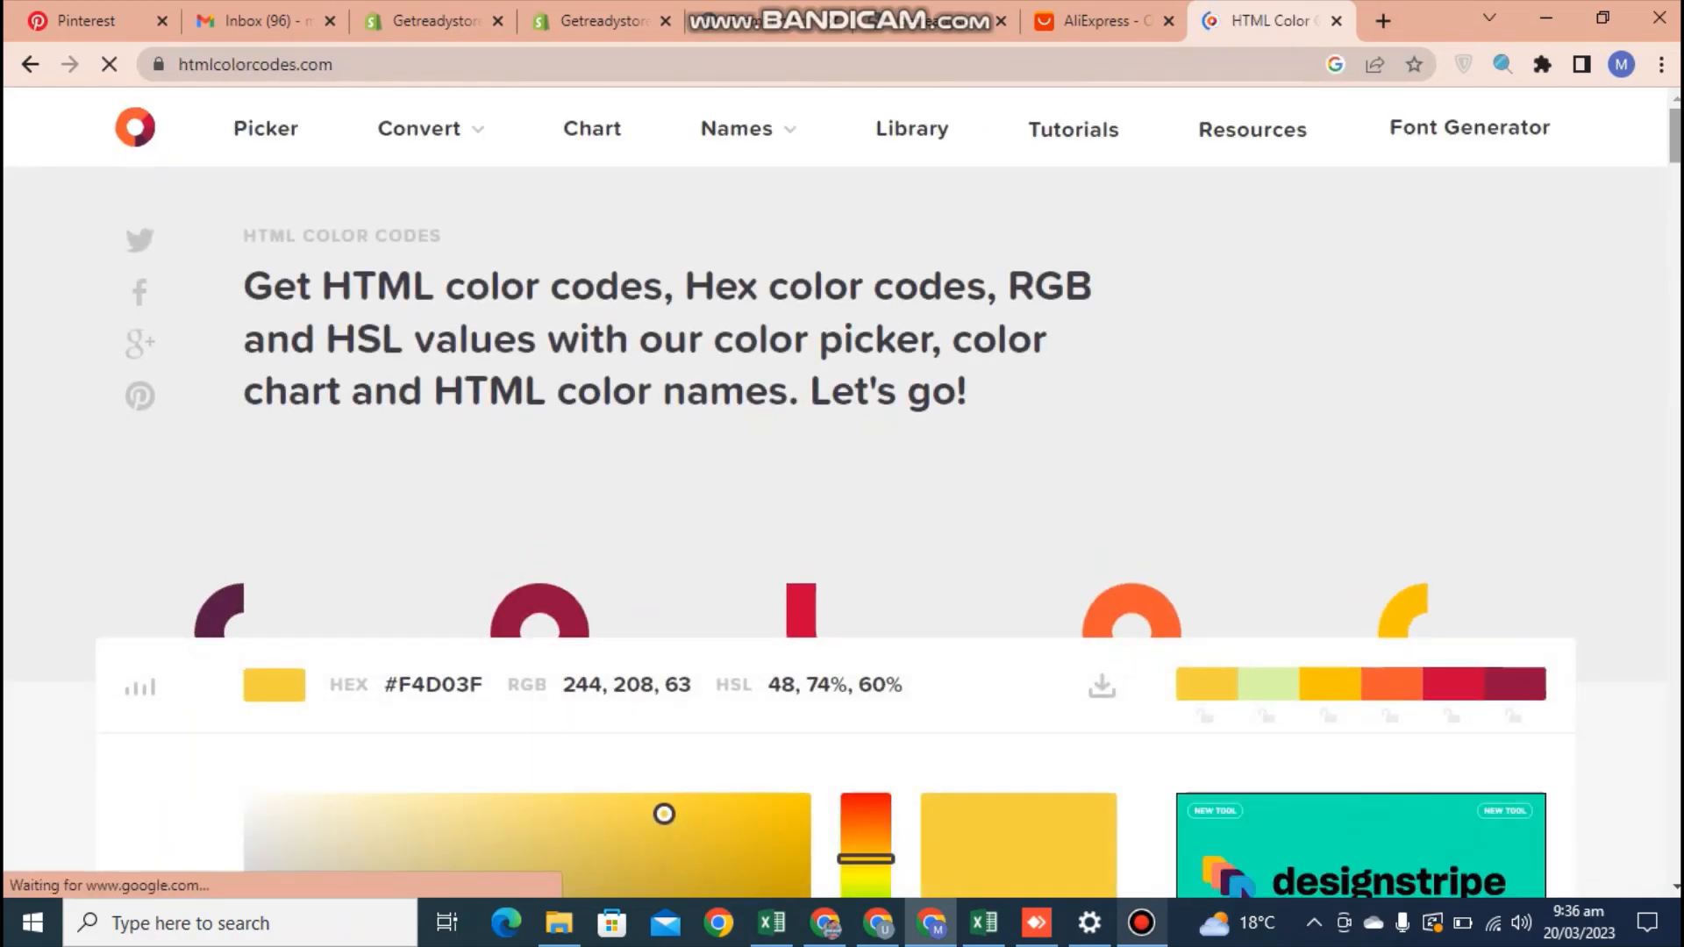
Select the hex code #F4D03F shown above the color chart and switch to the storefront home page
scroll(842, 491, "down", 10)
scroll(841, 491, "down", 6)
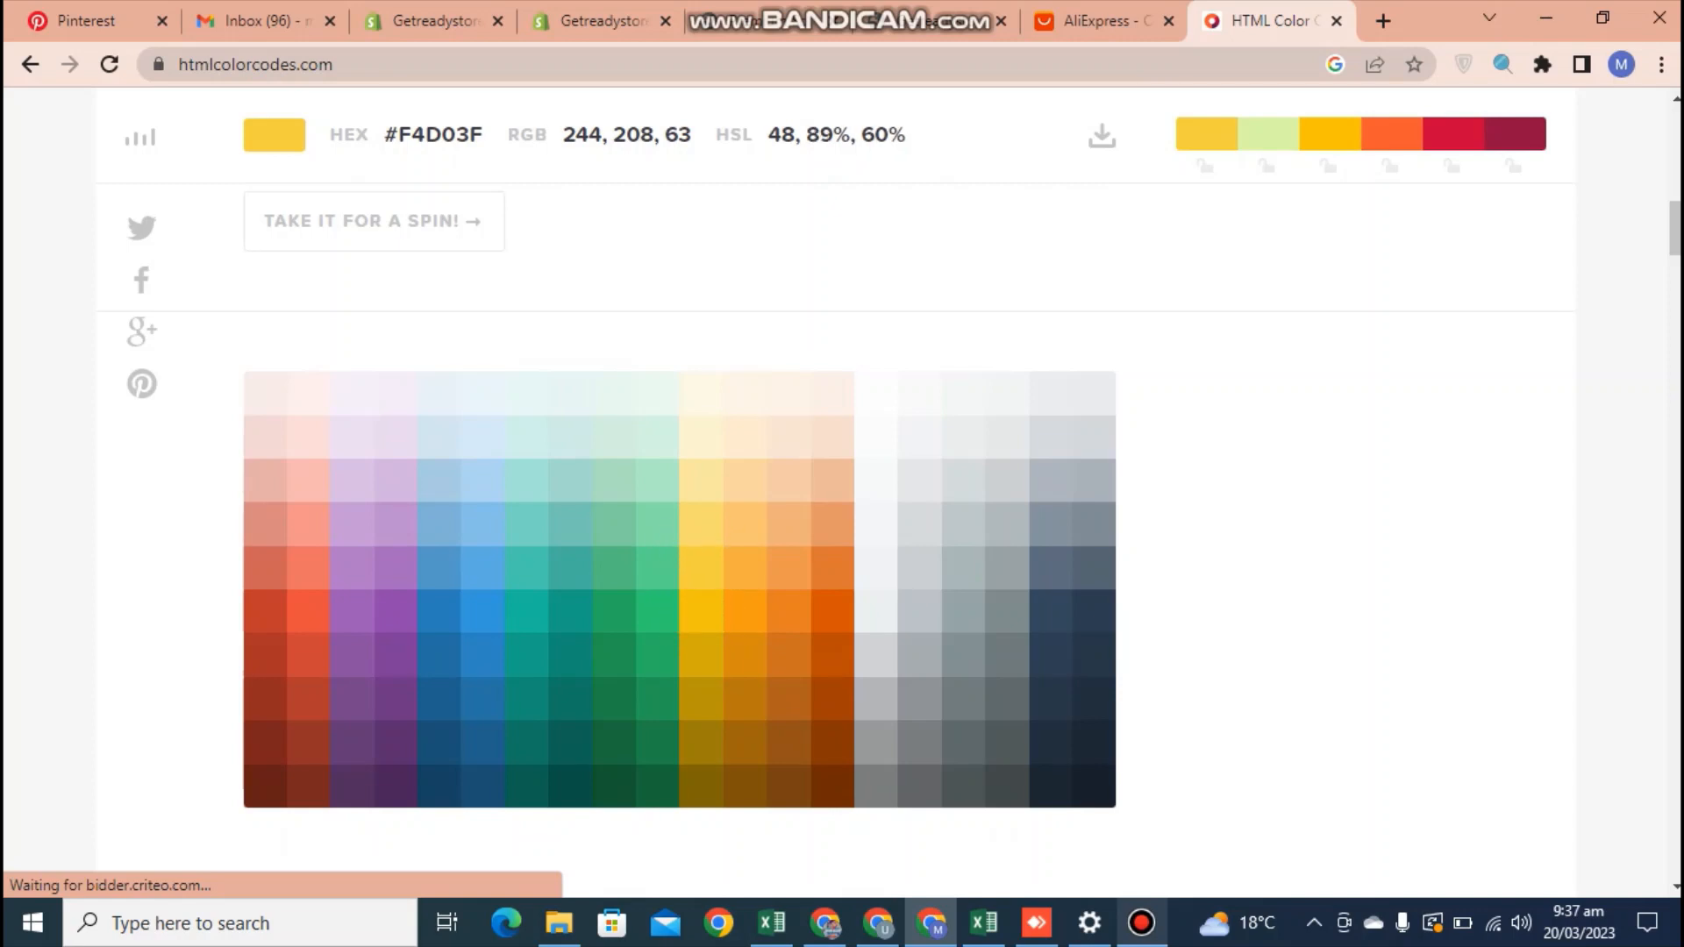
left_click_drag(488, 134, 385, 134)
key("ctrl+c")
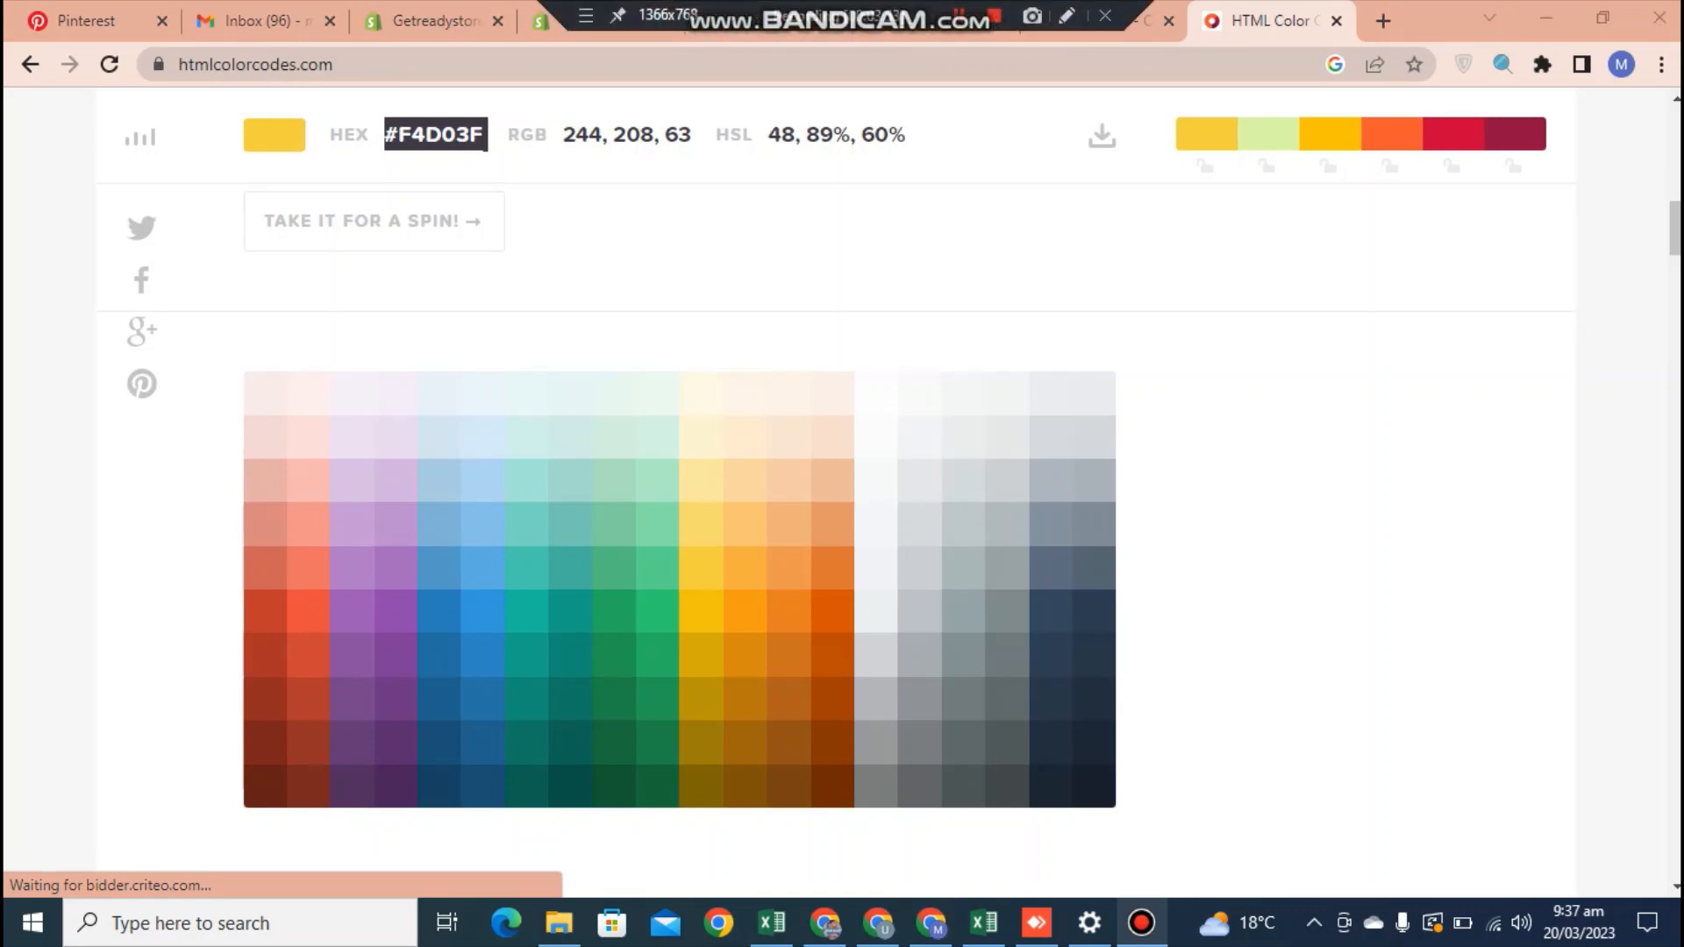
left_click(941, 23)
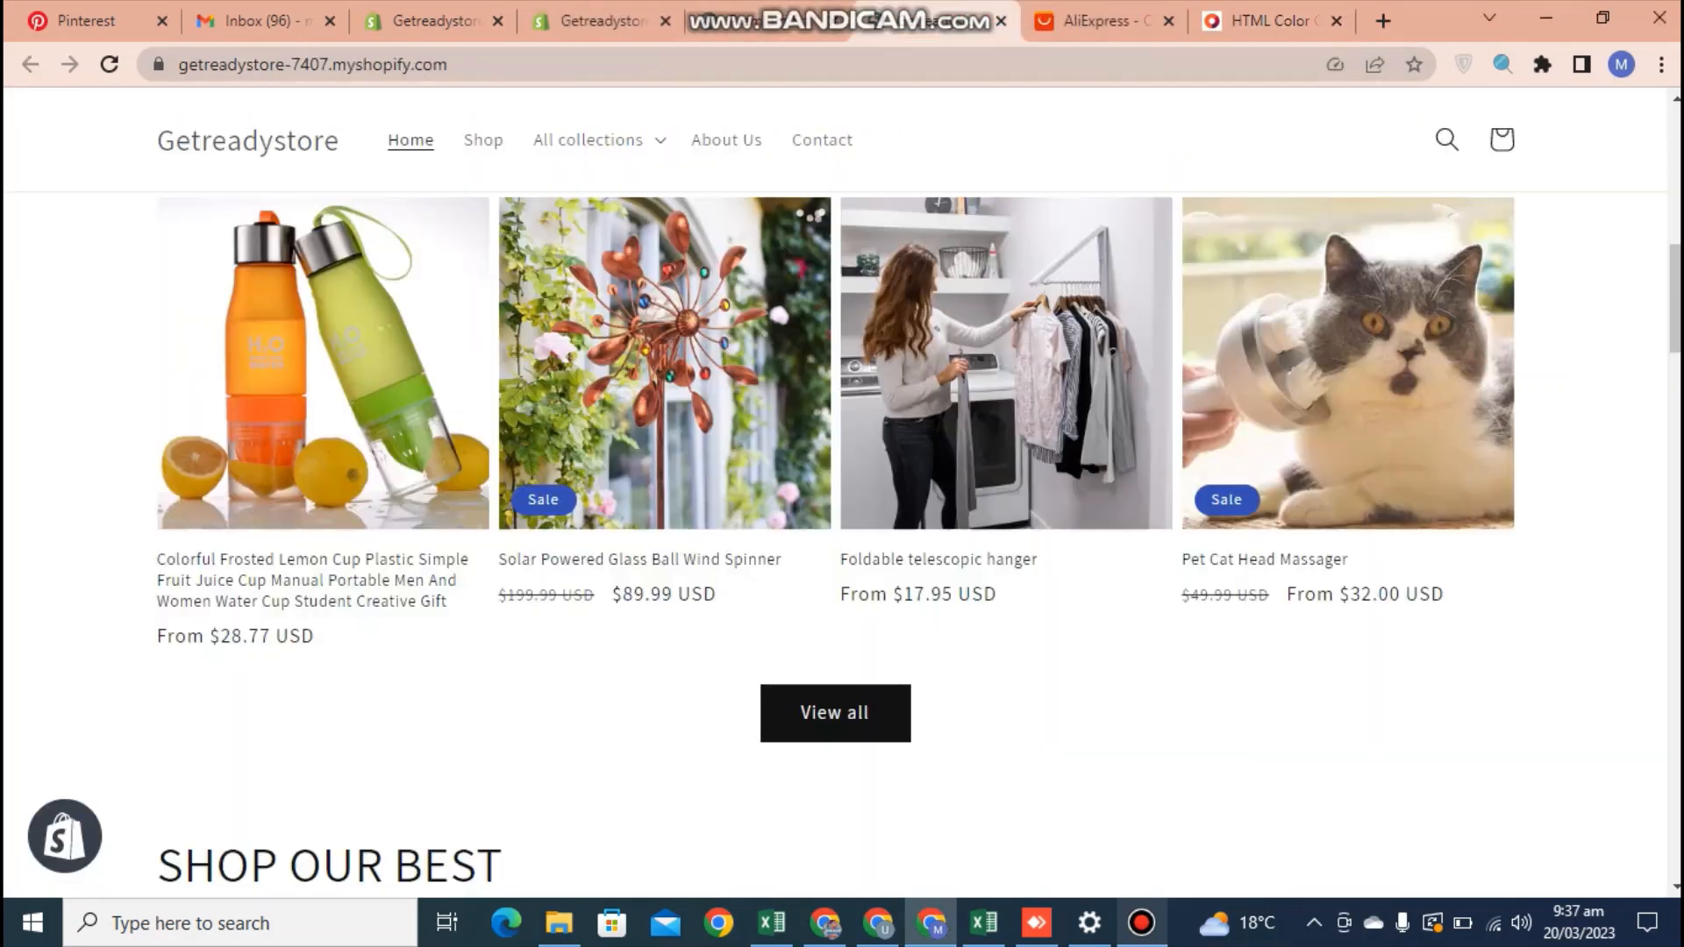
Return to the Judge.me settings and set the review widget's primary color to #F4D03F
left_click(768, 22)
left_click(602, 22)
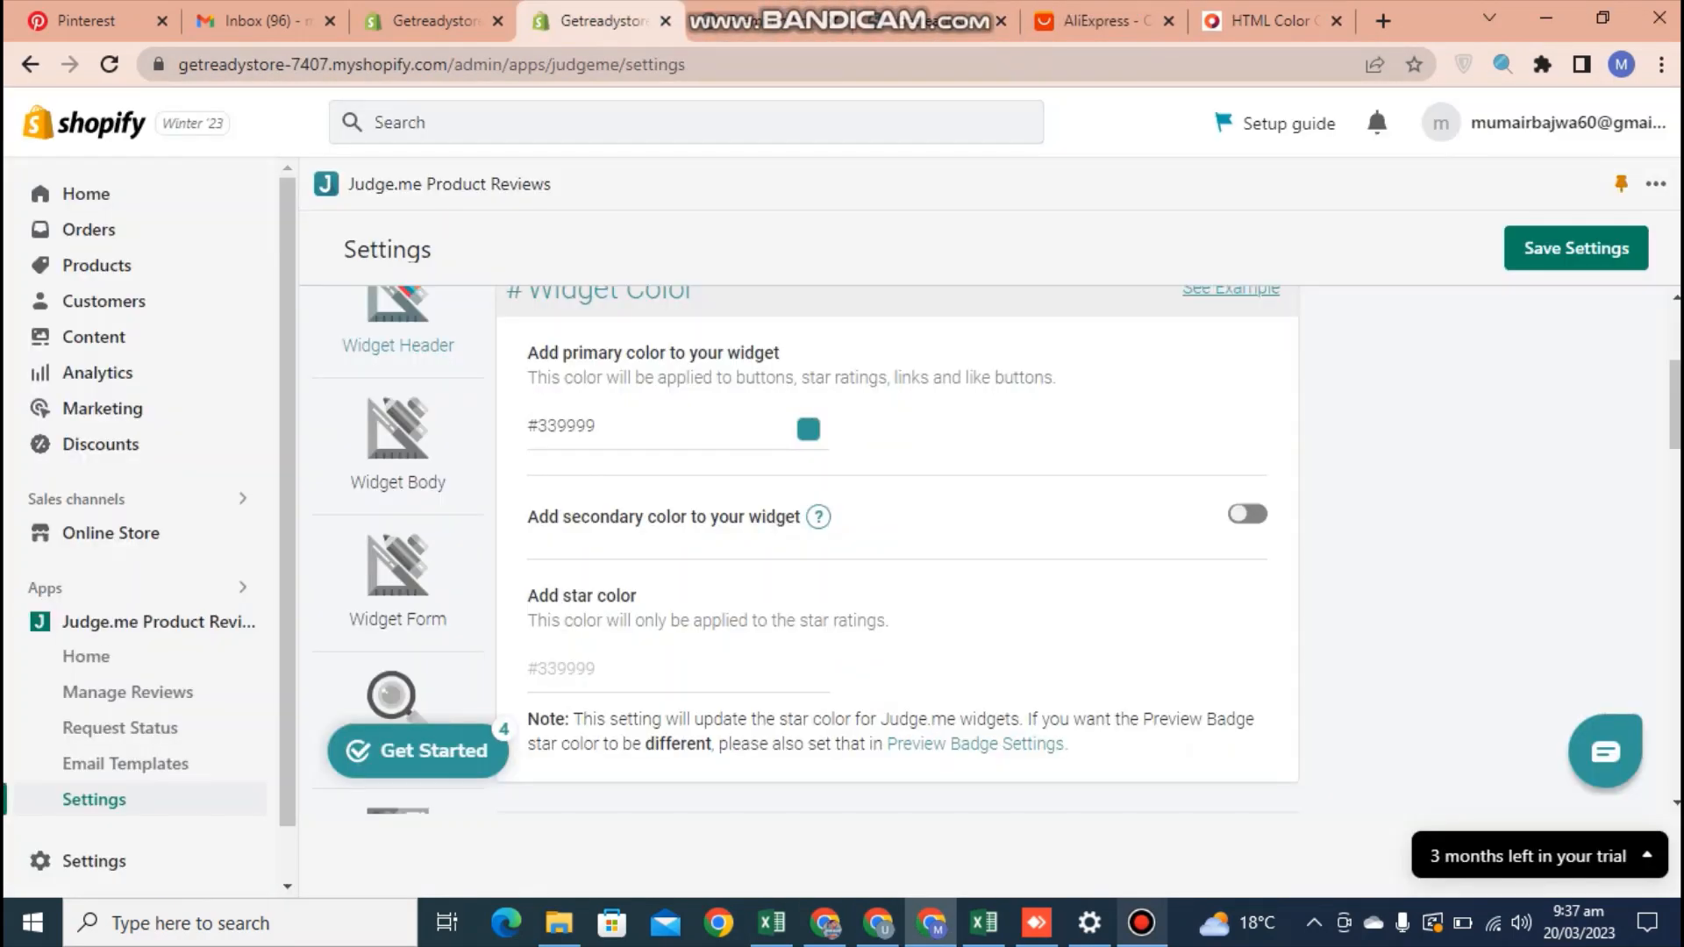
left_click_drag(600, 426, 526, 426)
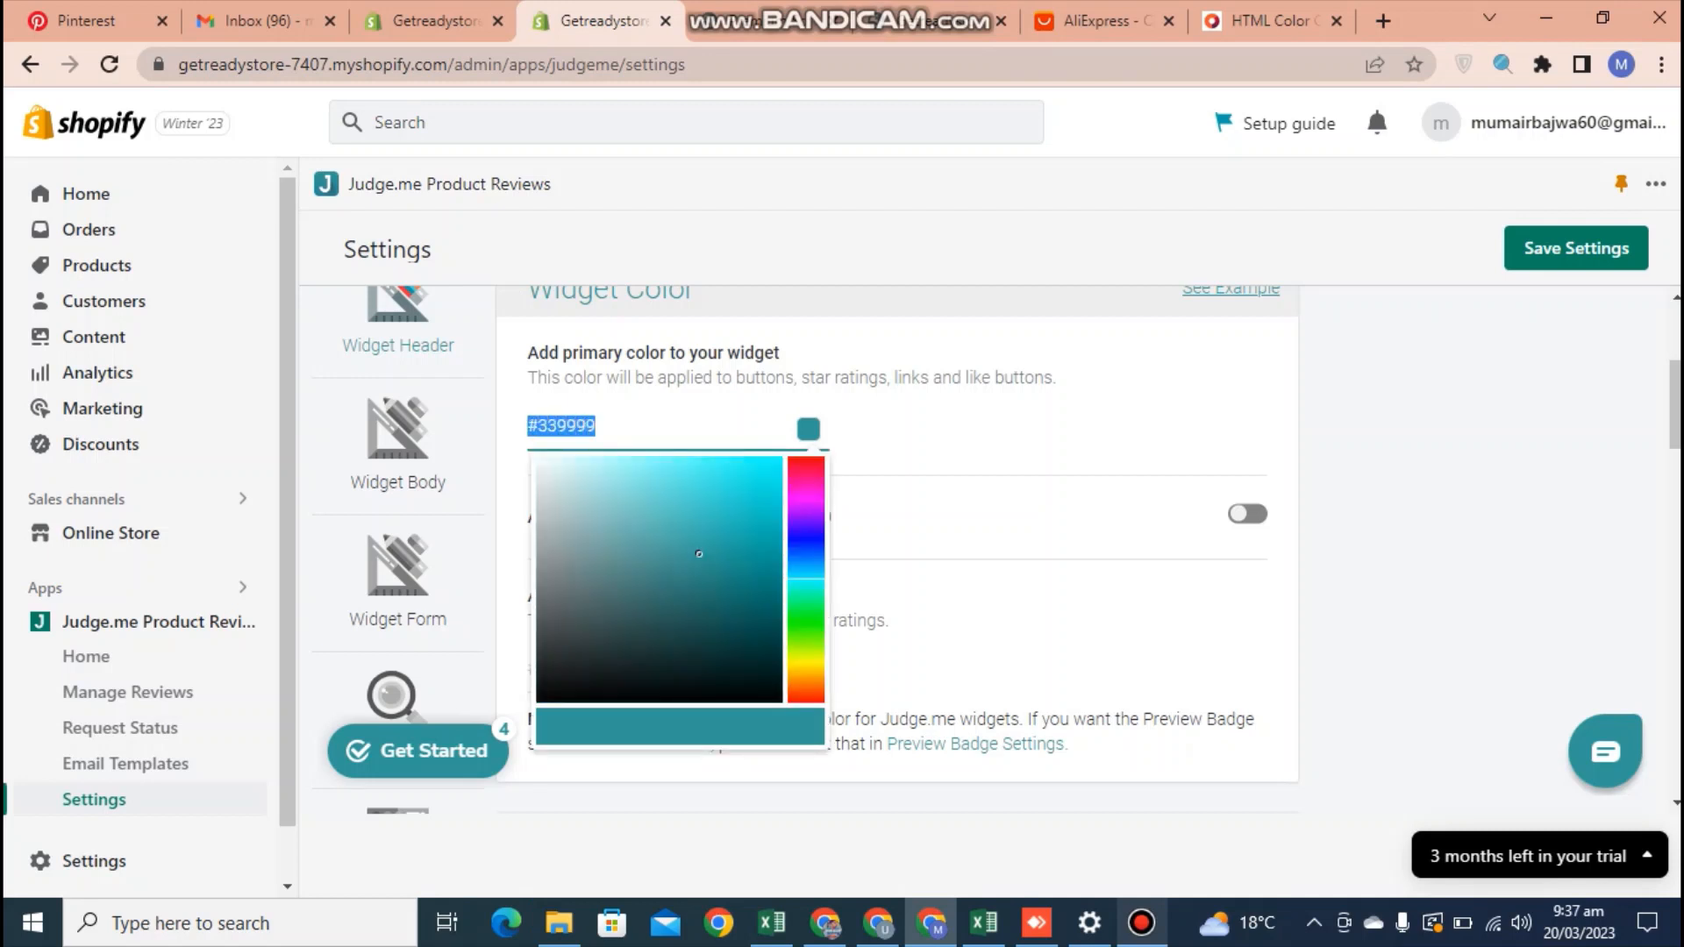
key("ctrl+v")
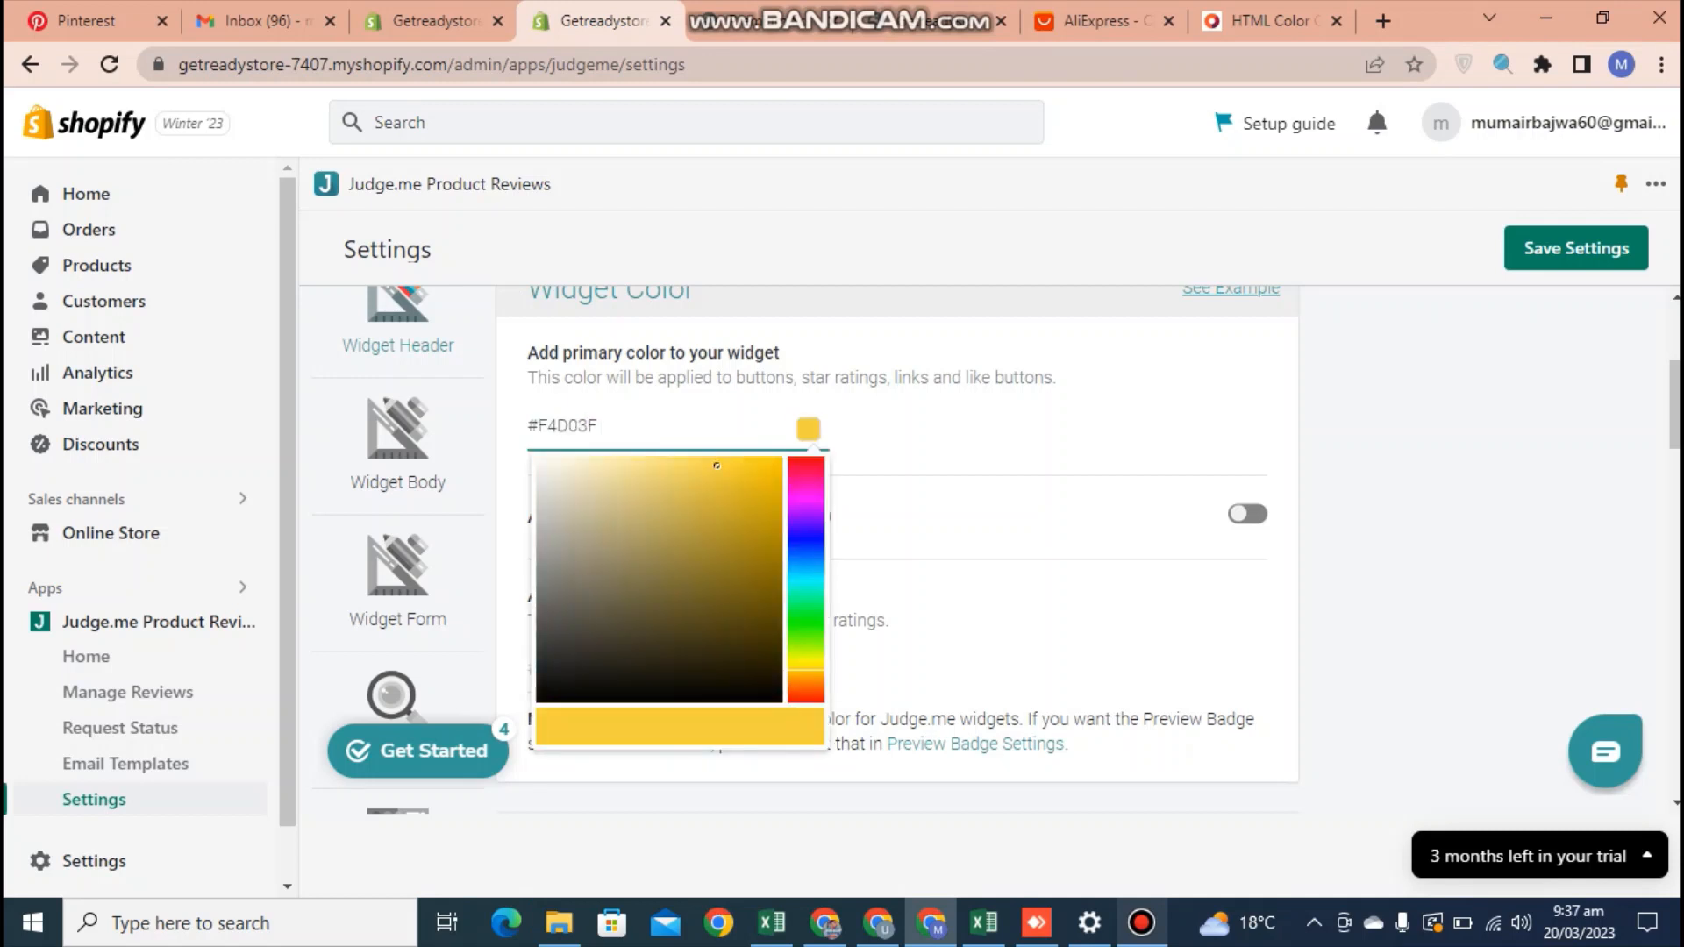
key("Return")
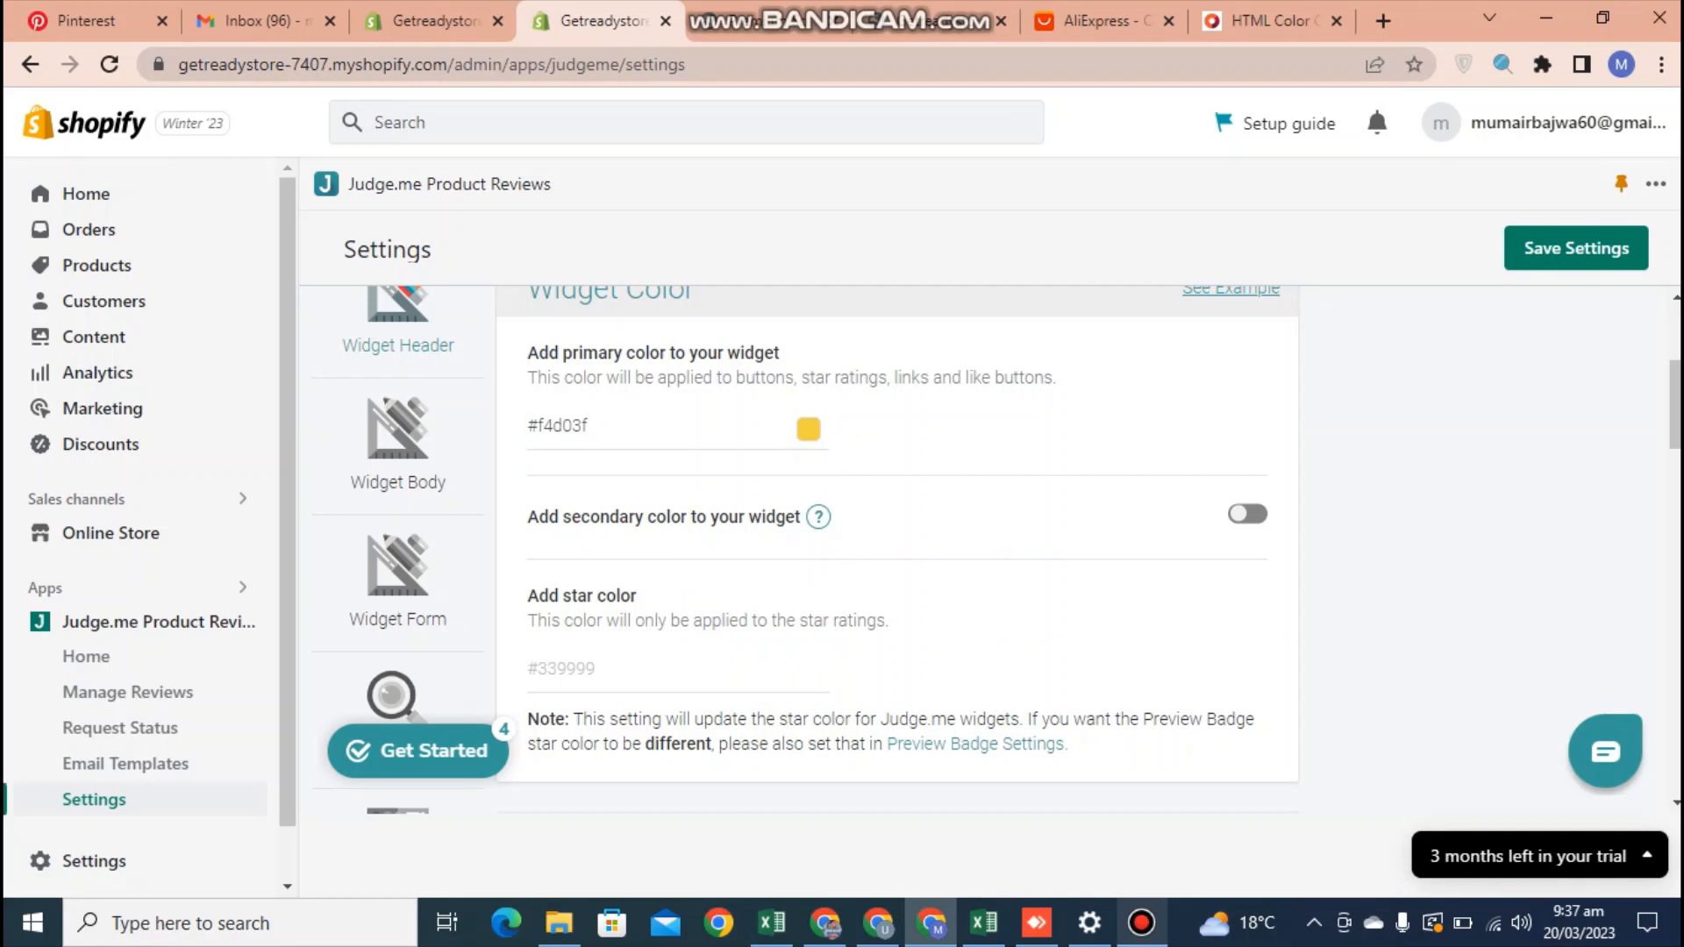
Set the widget's star color to #F4D03F and save the settings
left_click(602, 669)
key("ctrl+v")
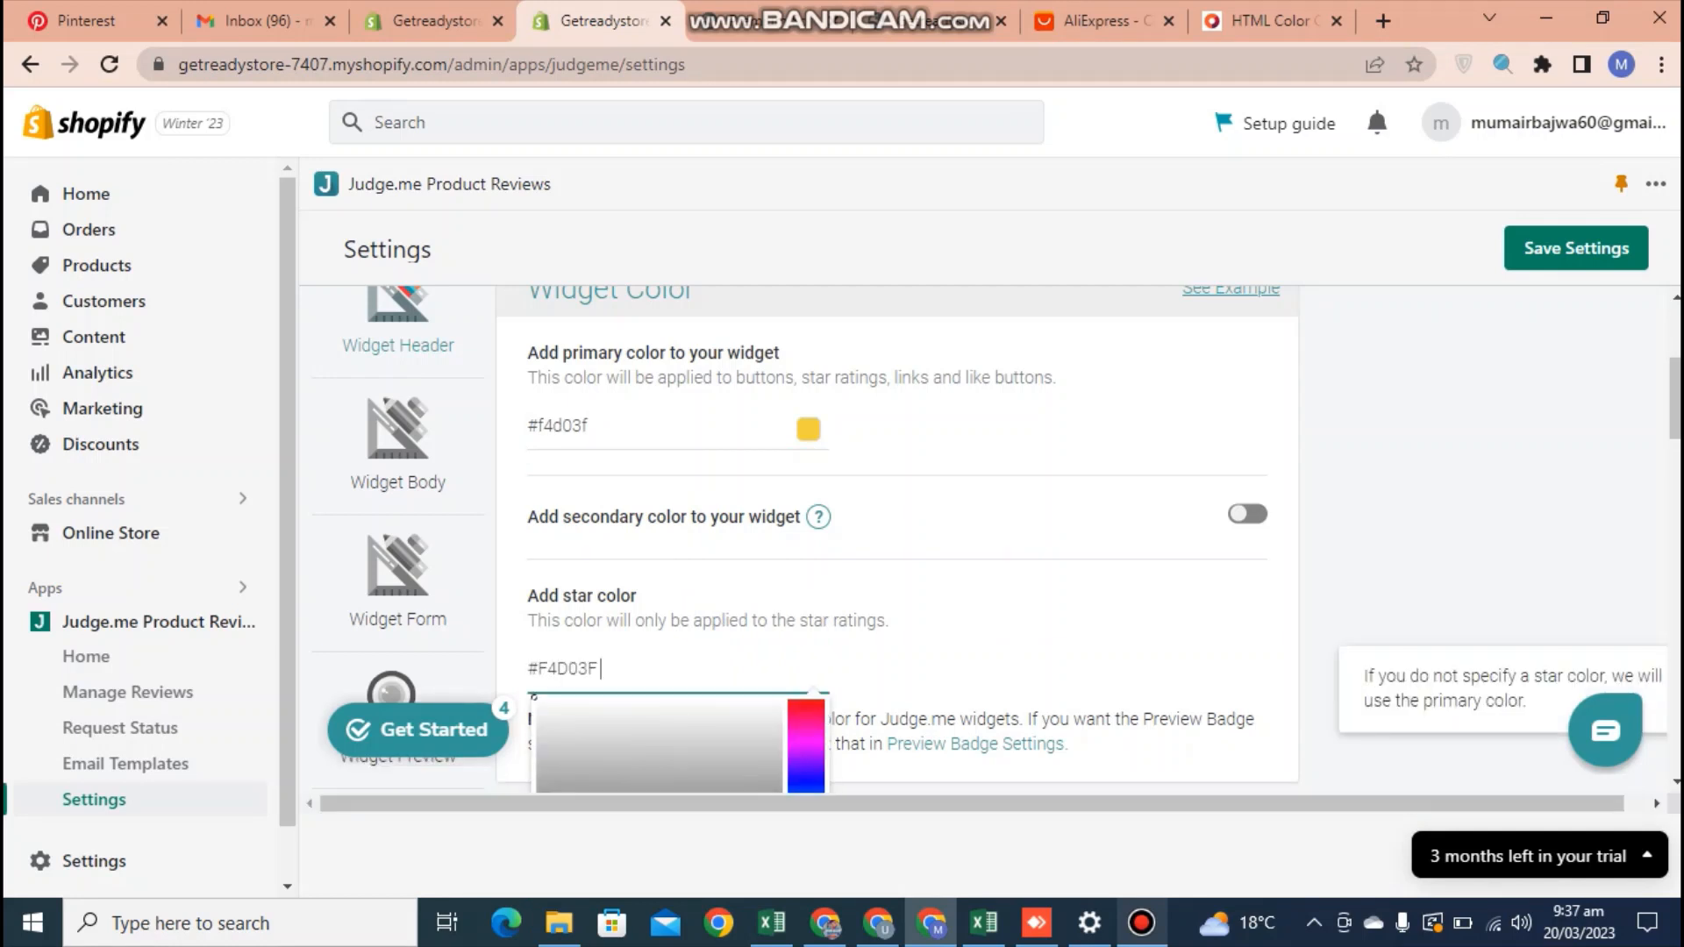
key("Return")
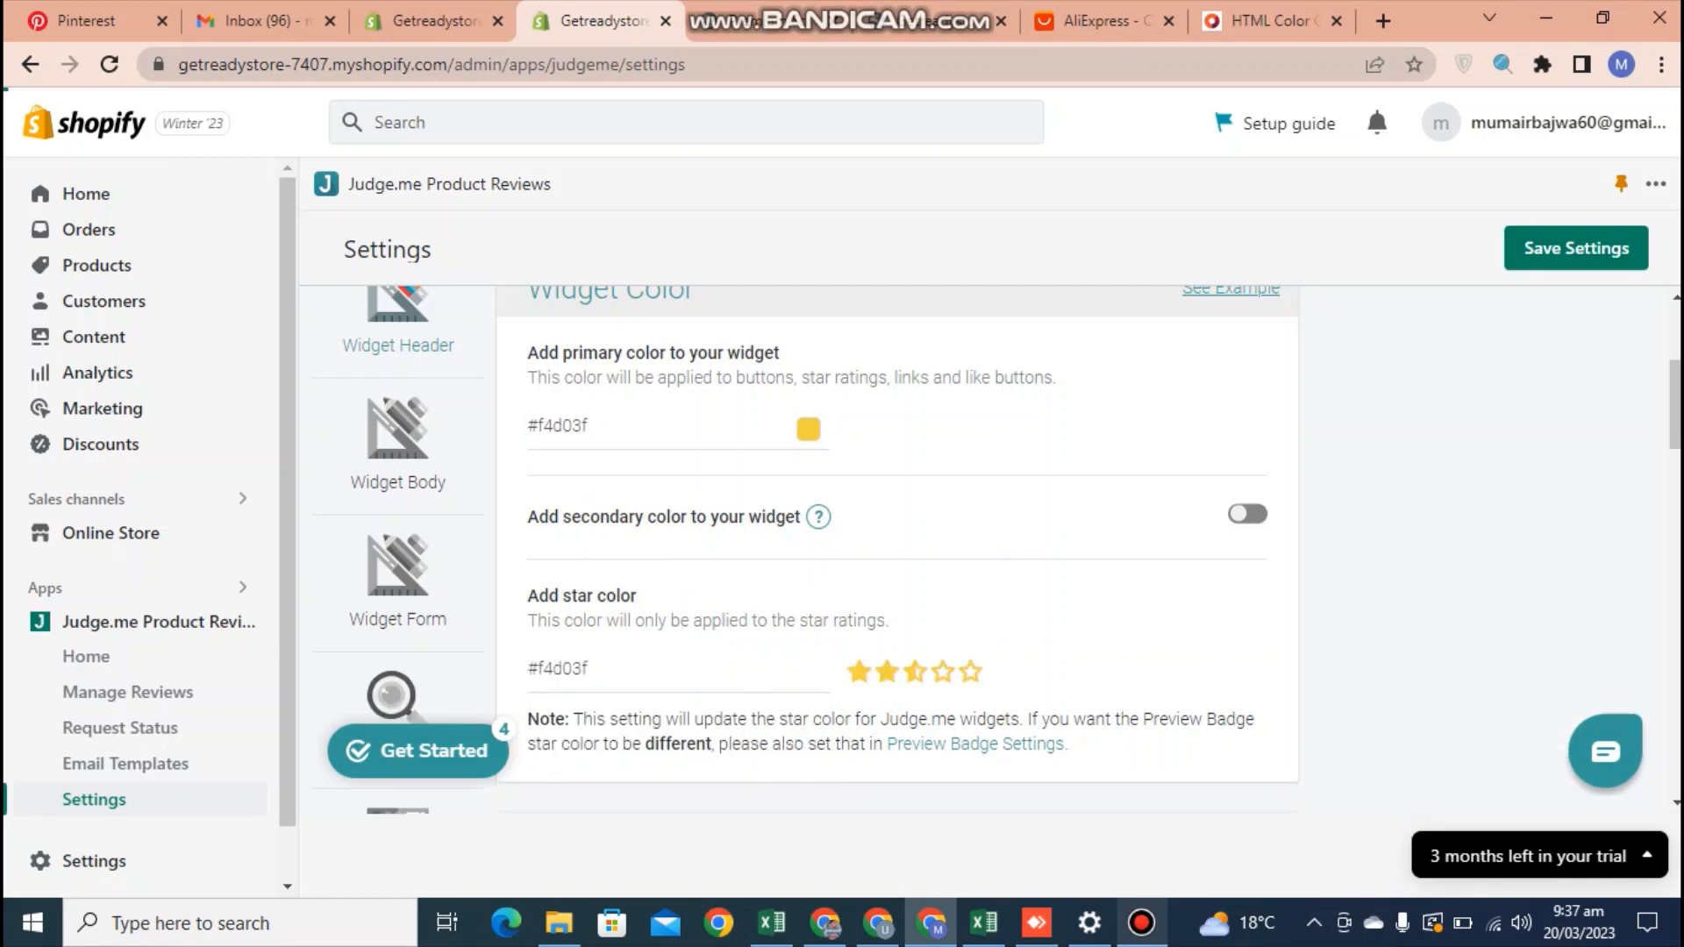
Look through the remaining Review Widget settings, including medals, media grid, review text header, widget header and rating filter
scroll(897, 550, "down", 3)
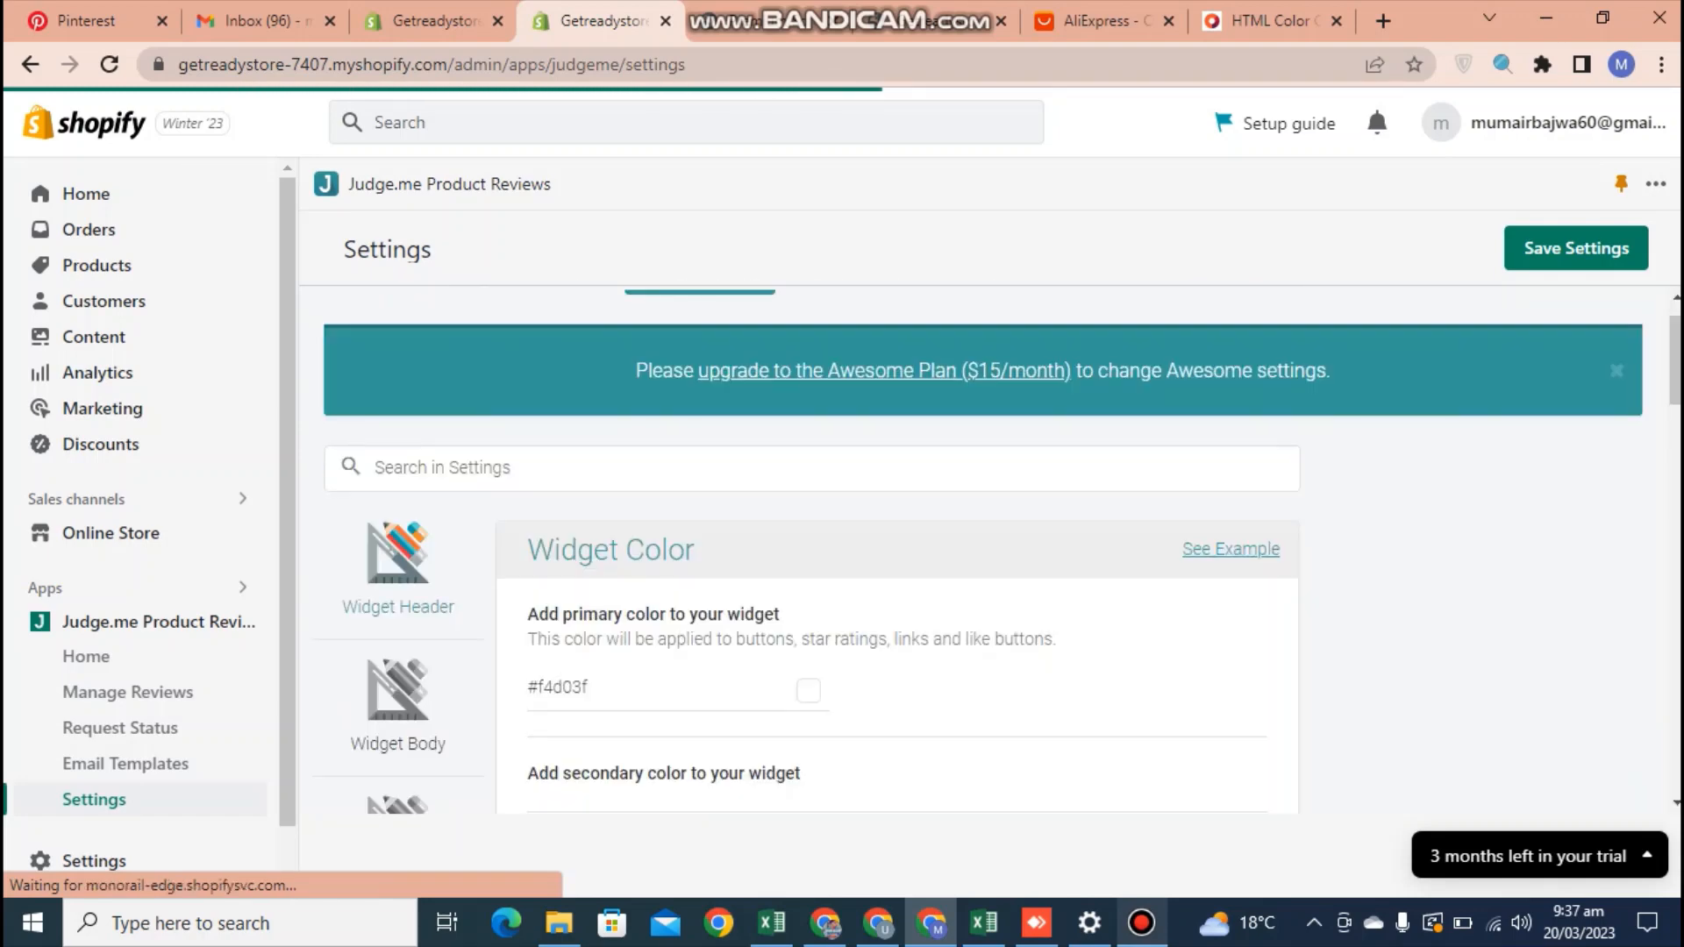
scroll(897, 550, "down", 5)
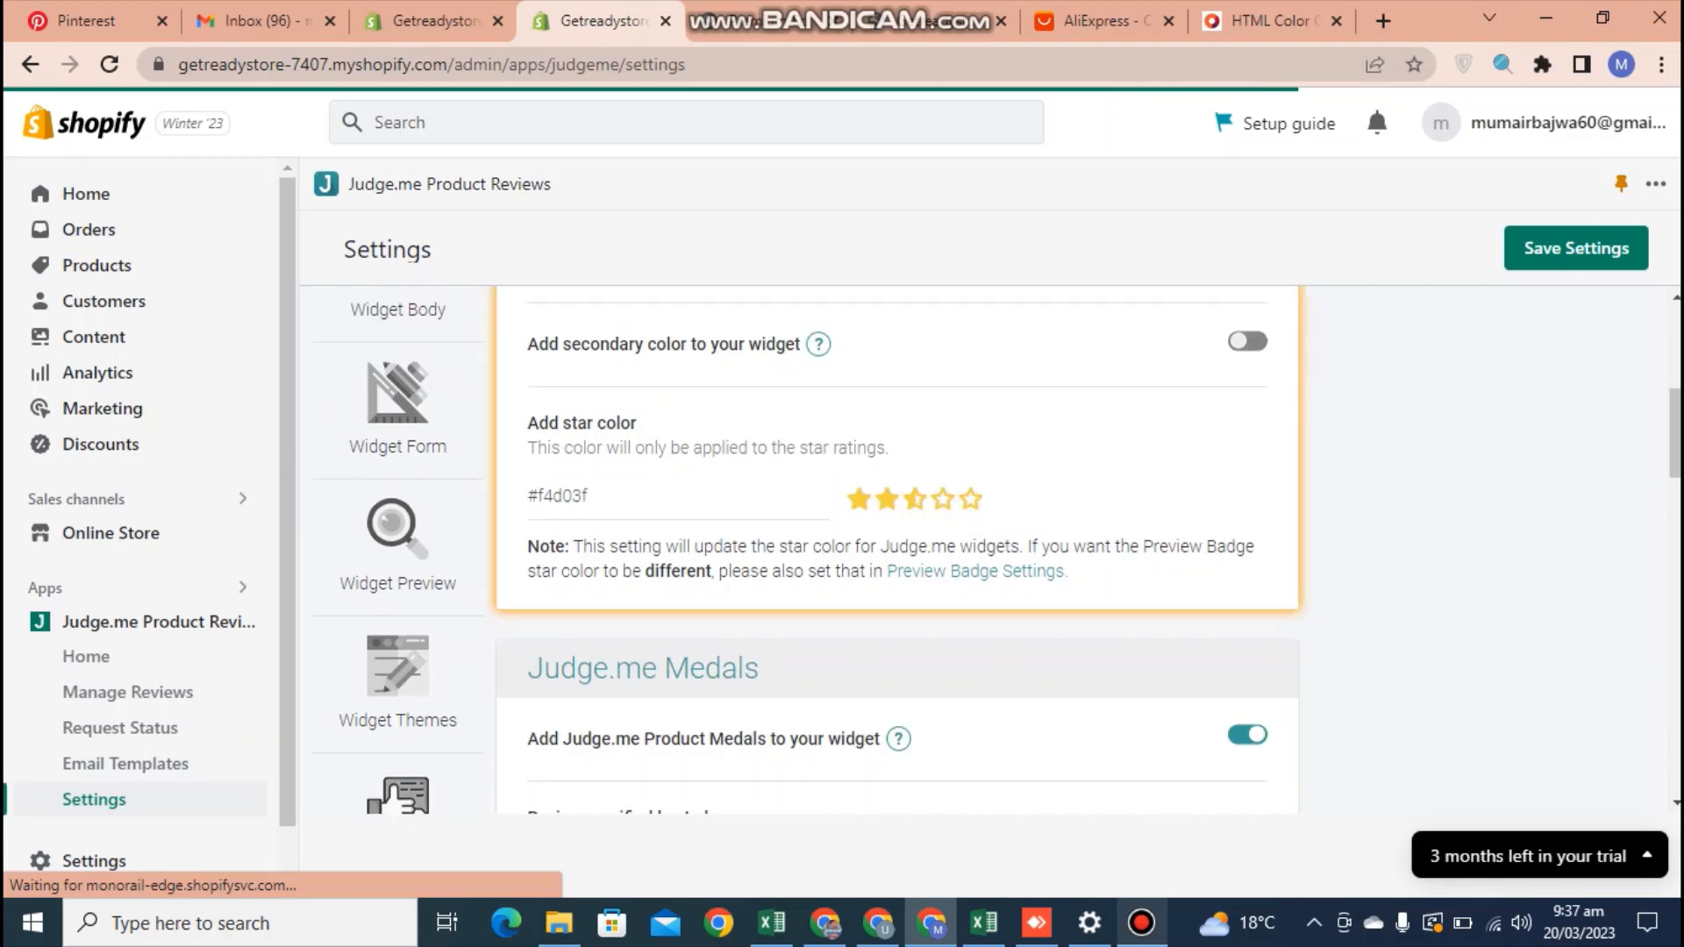
scroll(897, 550, "up", 3)
scroll(897, 550, "down", 5)
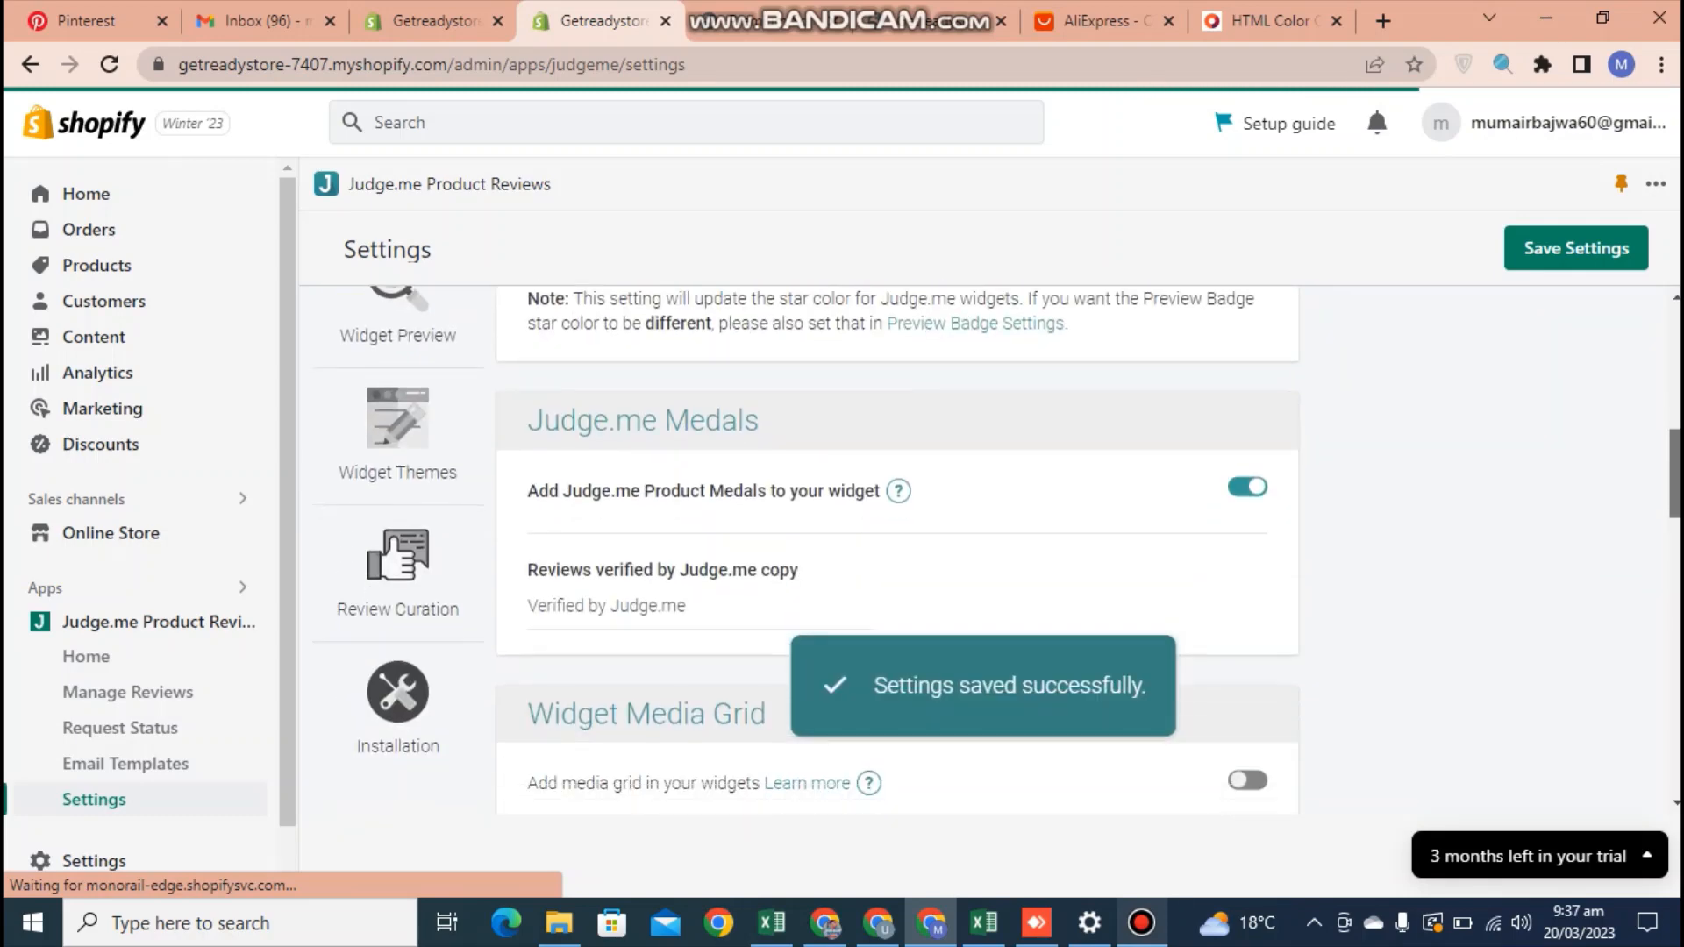
scroll(898, 550, "down", 1)
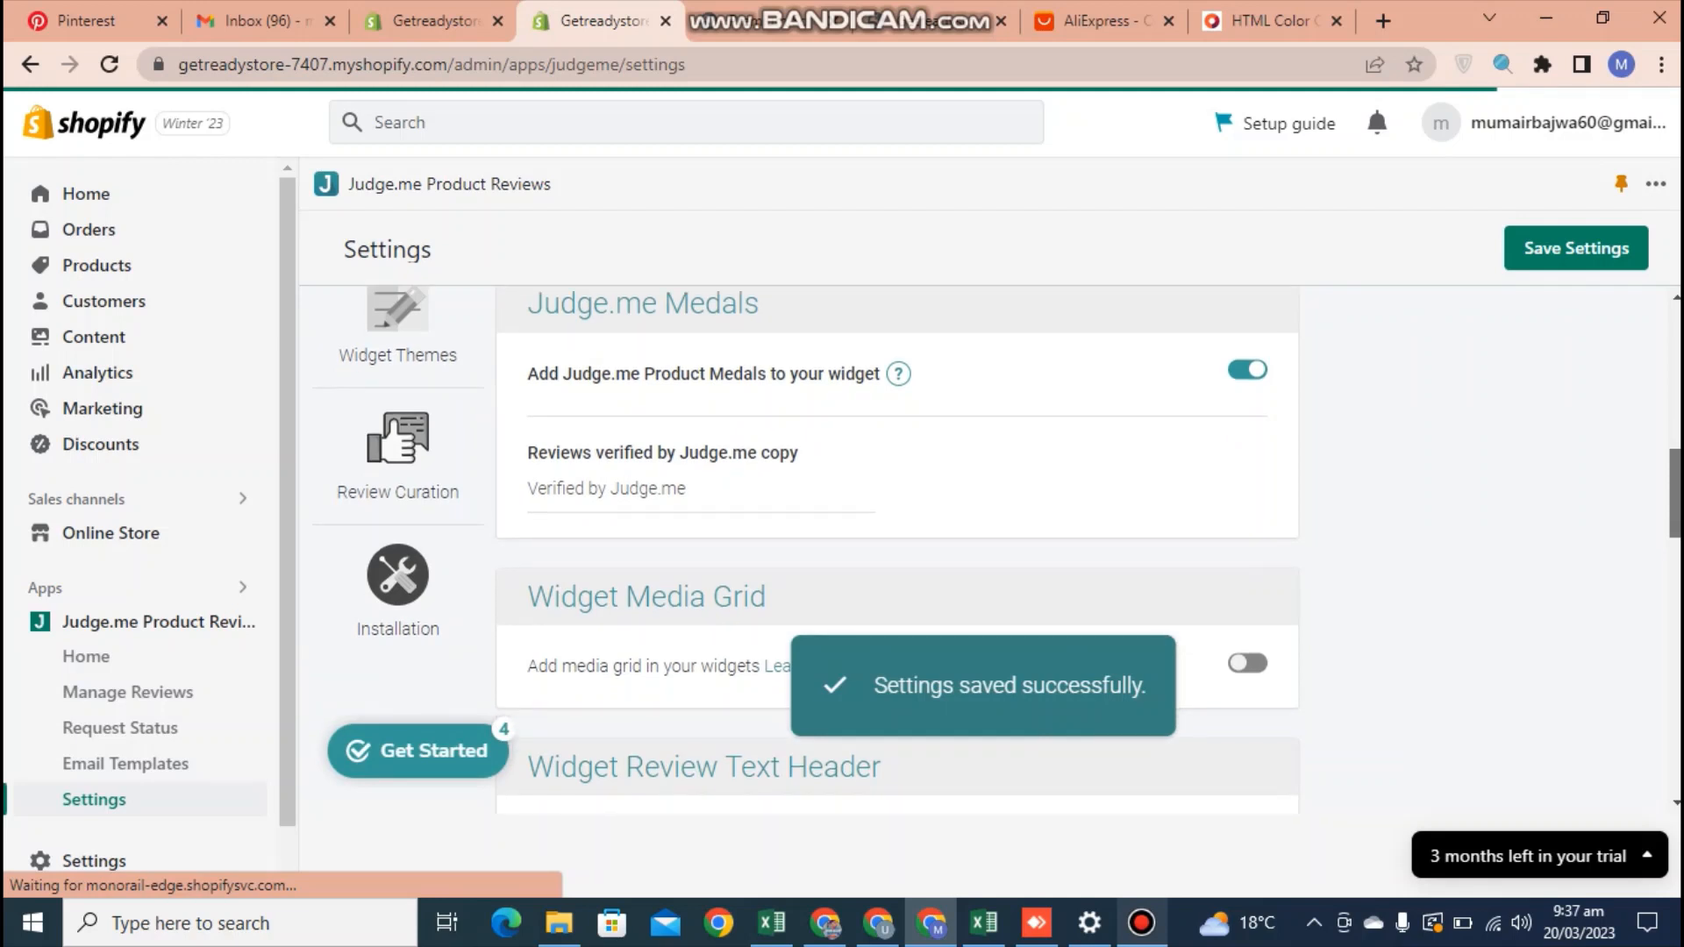
scroll(897, 549, "down", 1)
scroll(898, 549, "down", 1)
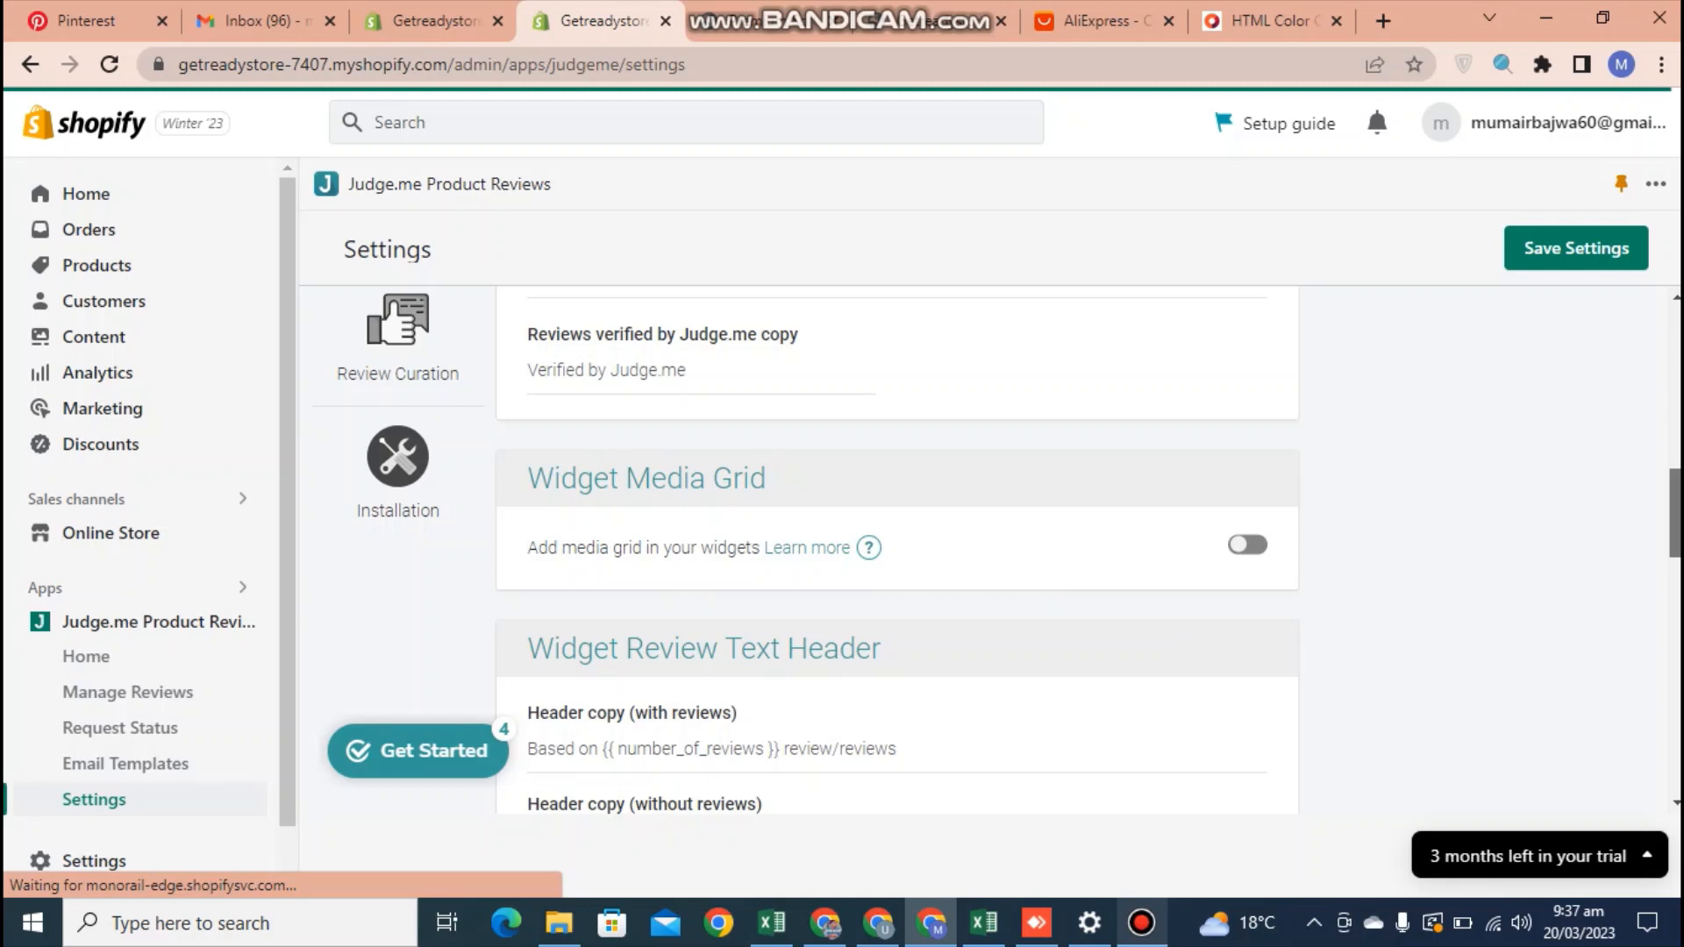
scroll(897, 550, "up", 2)
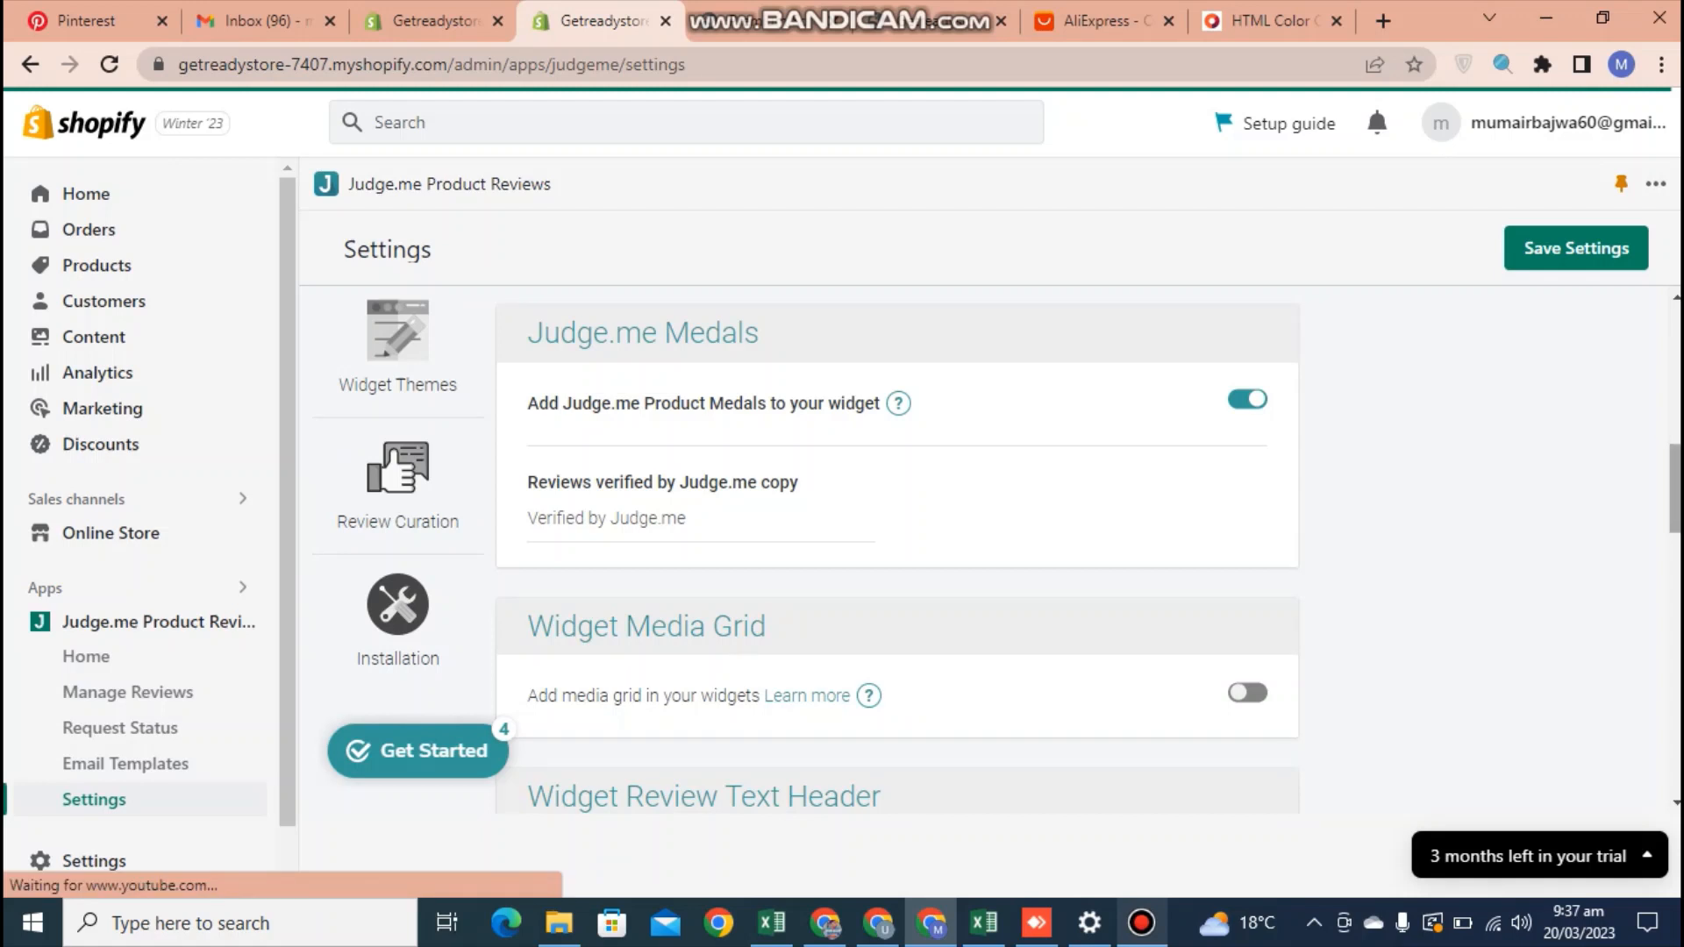
scroll(896, 550, "down", 4)
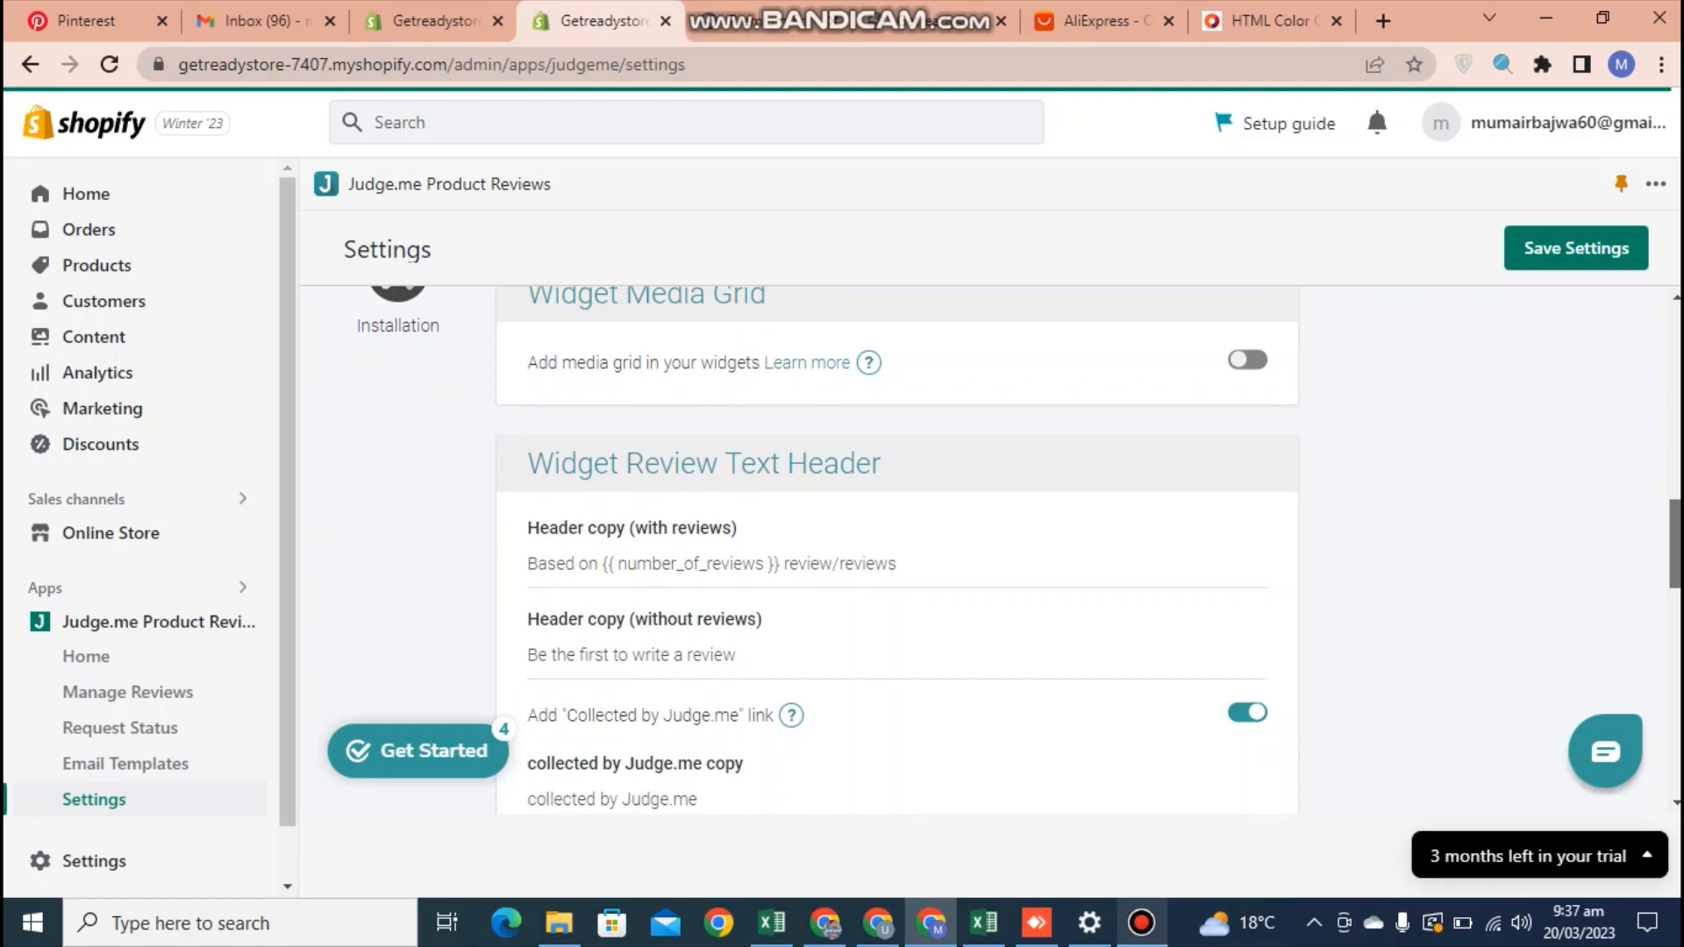
scroll(896, 550, "down", 4)
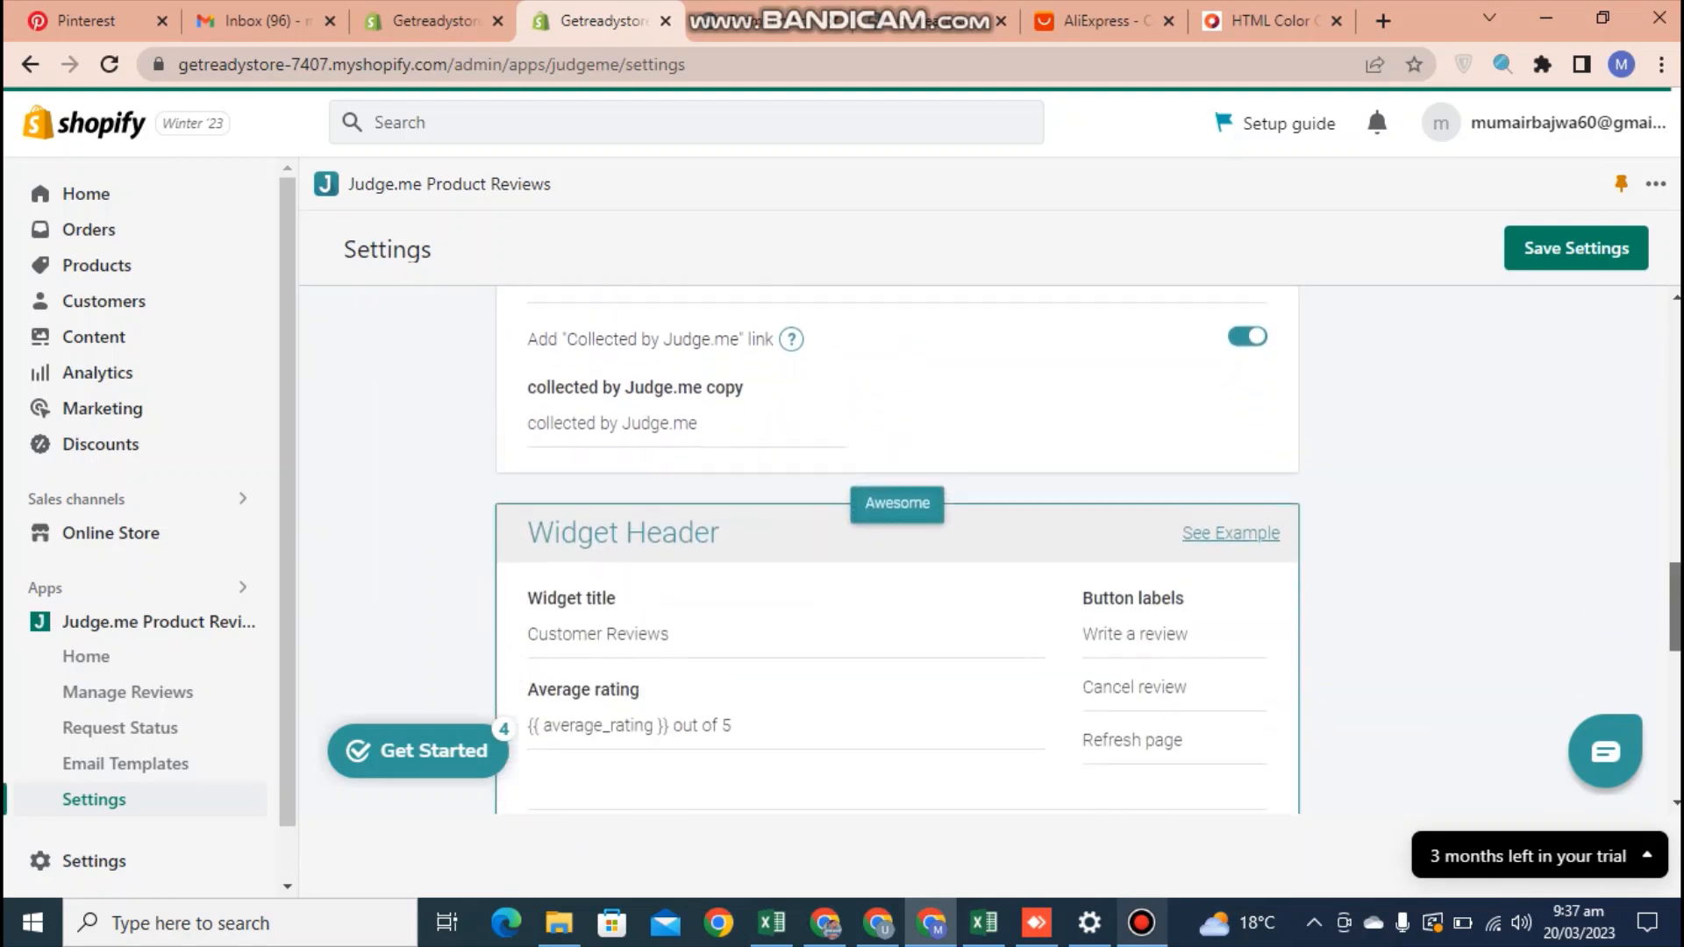
scroll(896, 550, "down", 5)
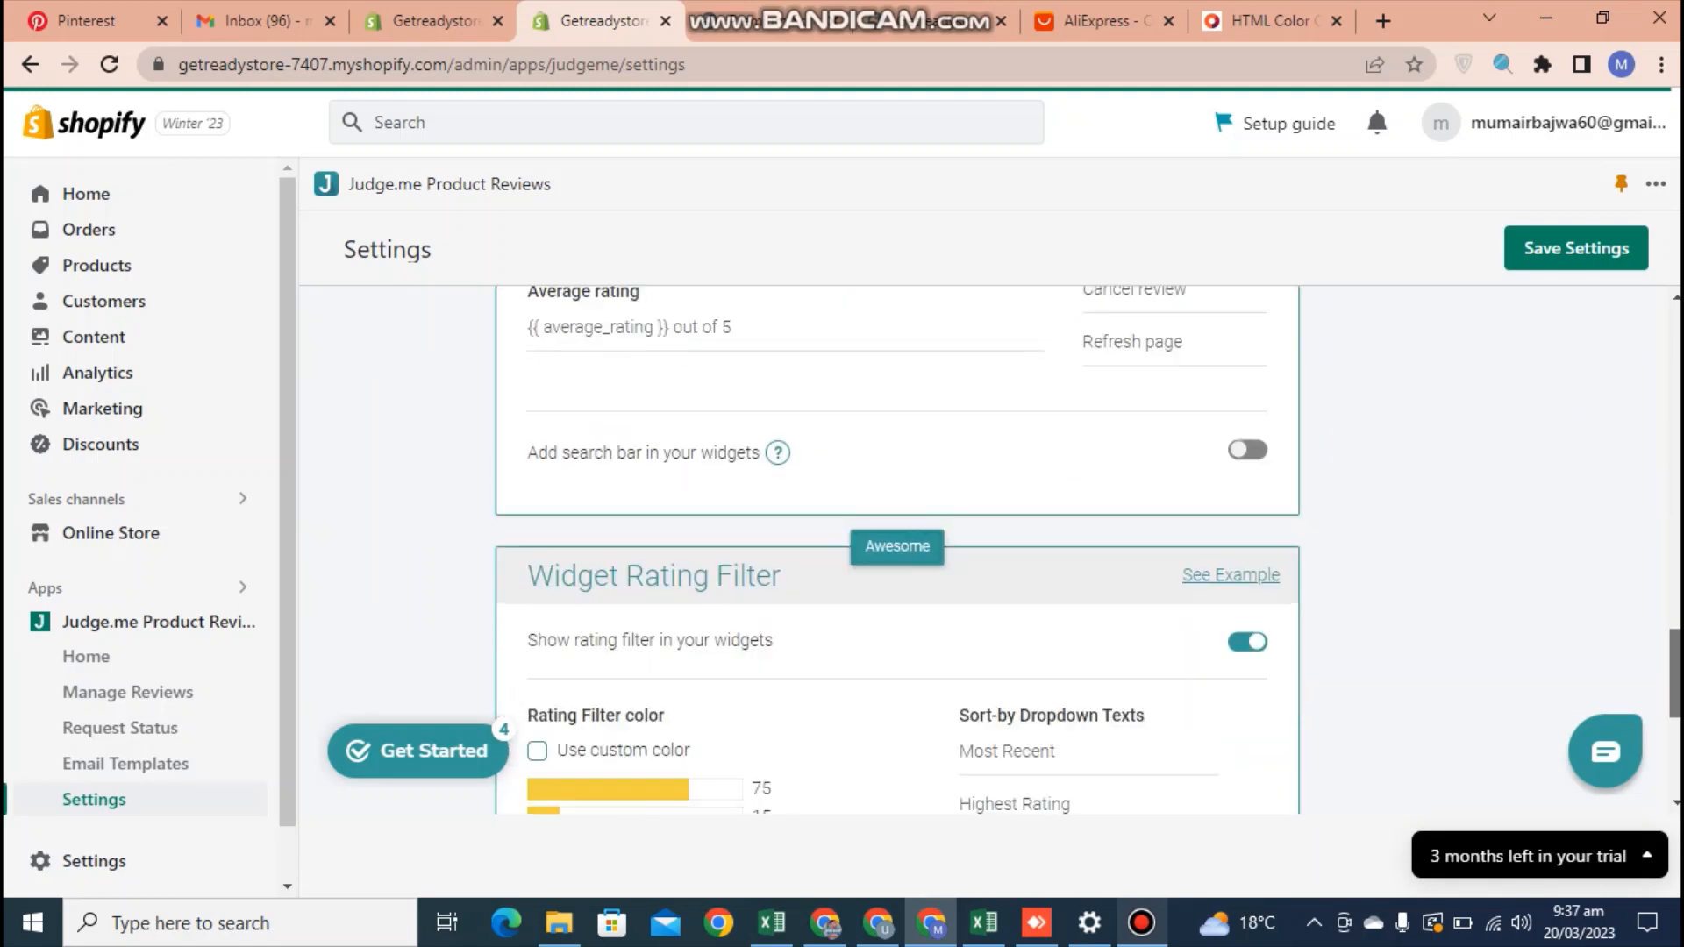
scroll(896, 549, "down", 5)
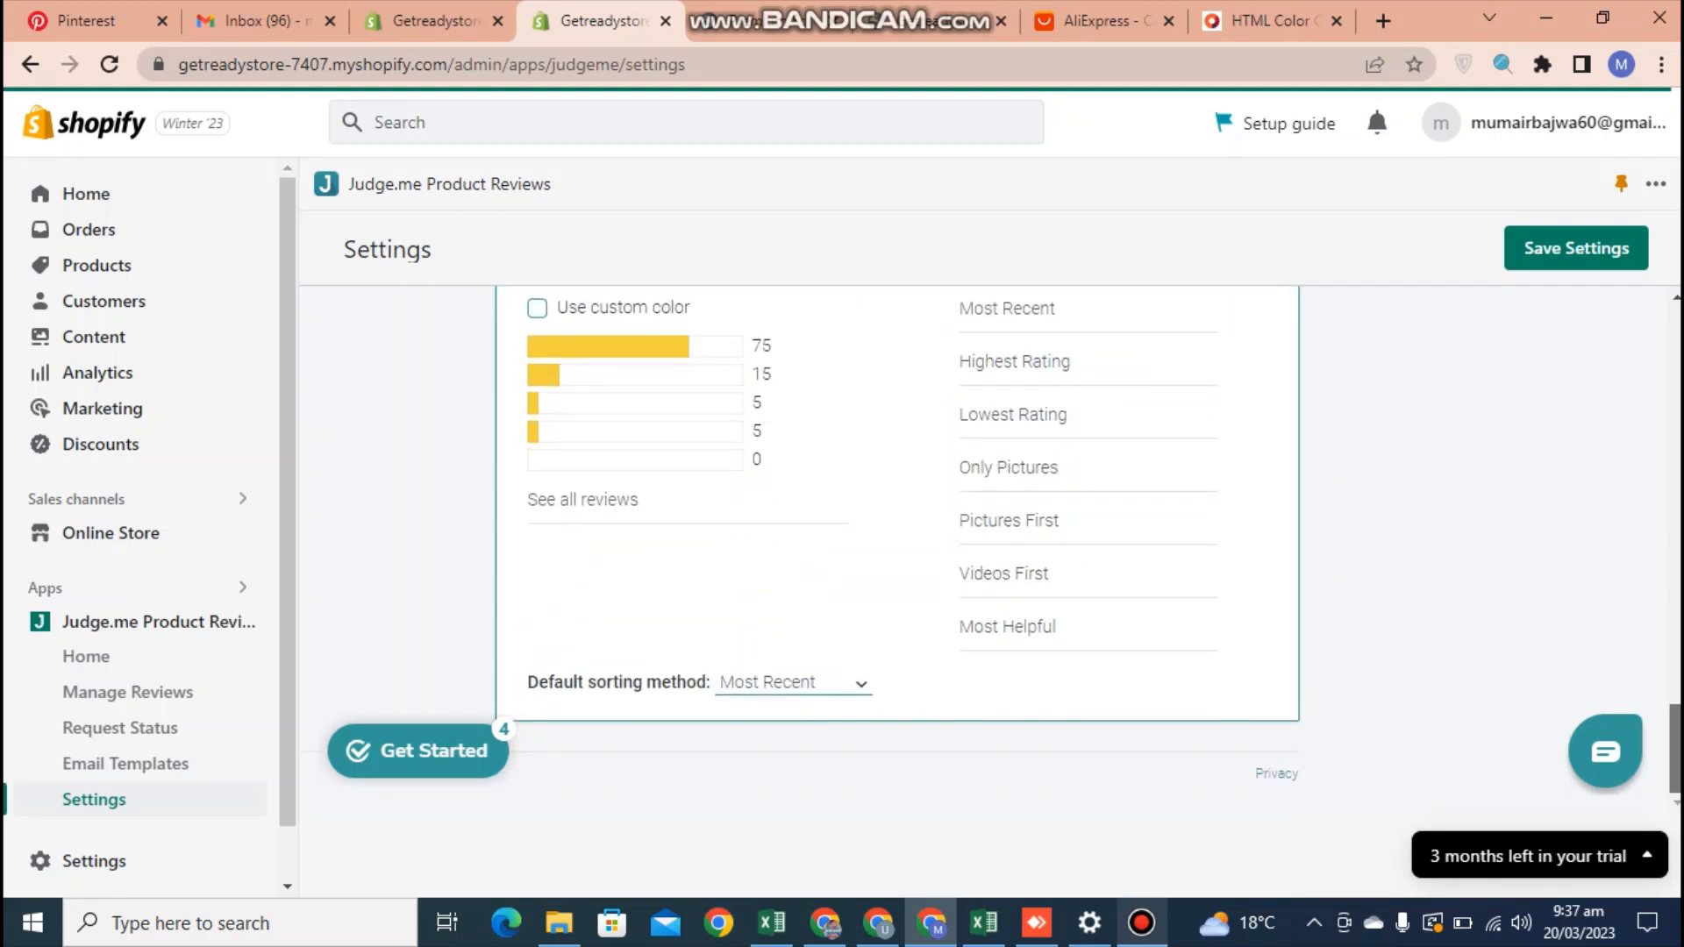
scroll(897, 550, "up", 4)
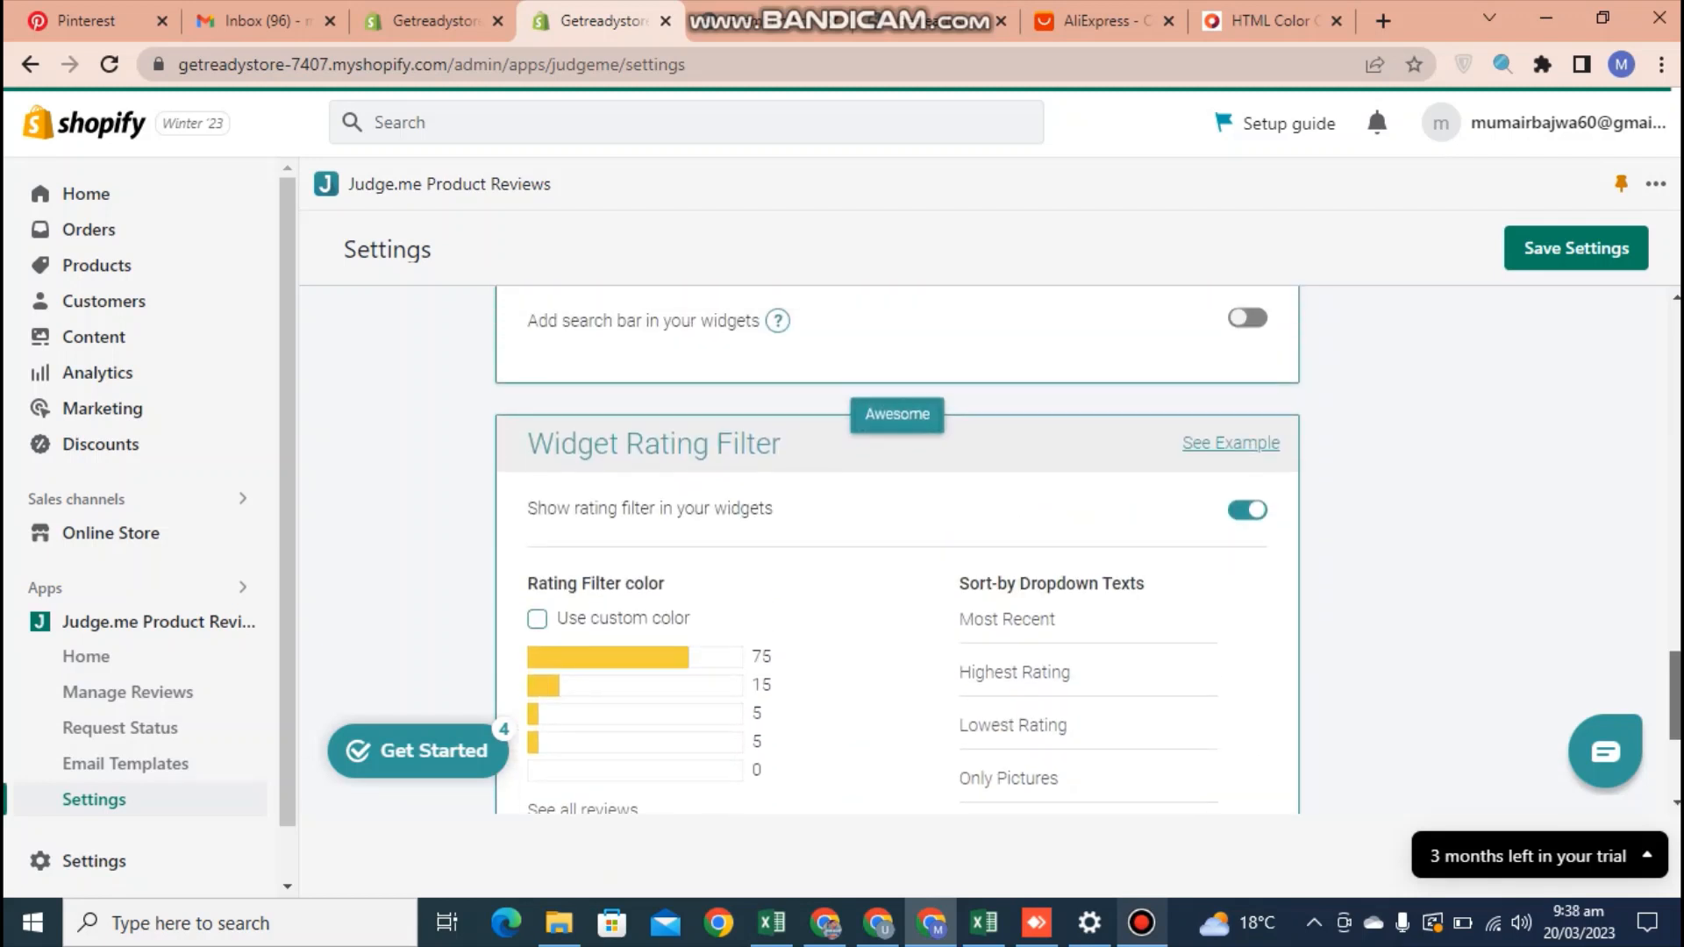
scroll(896, 550, "up", 1)
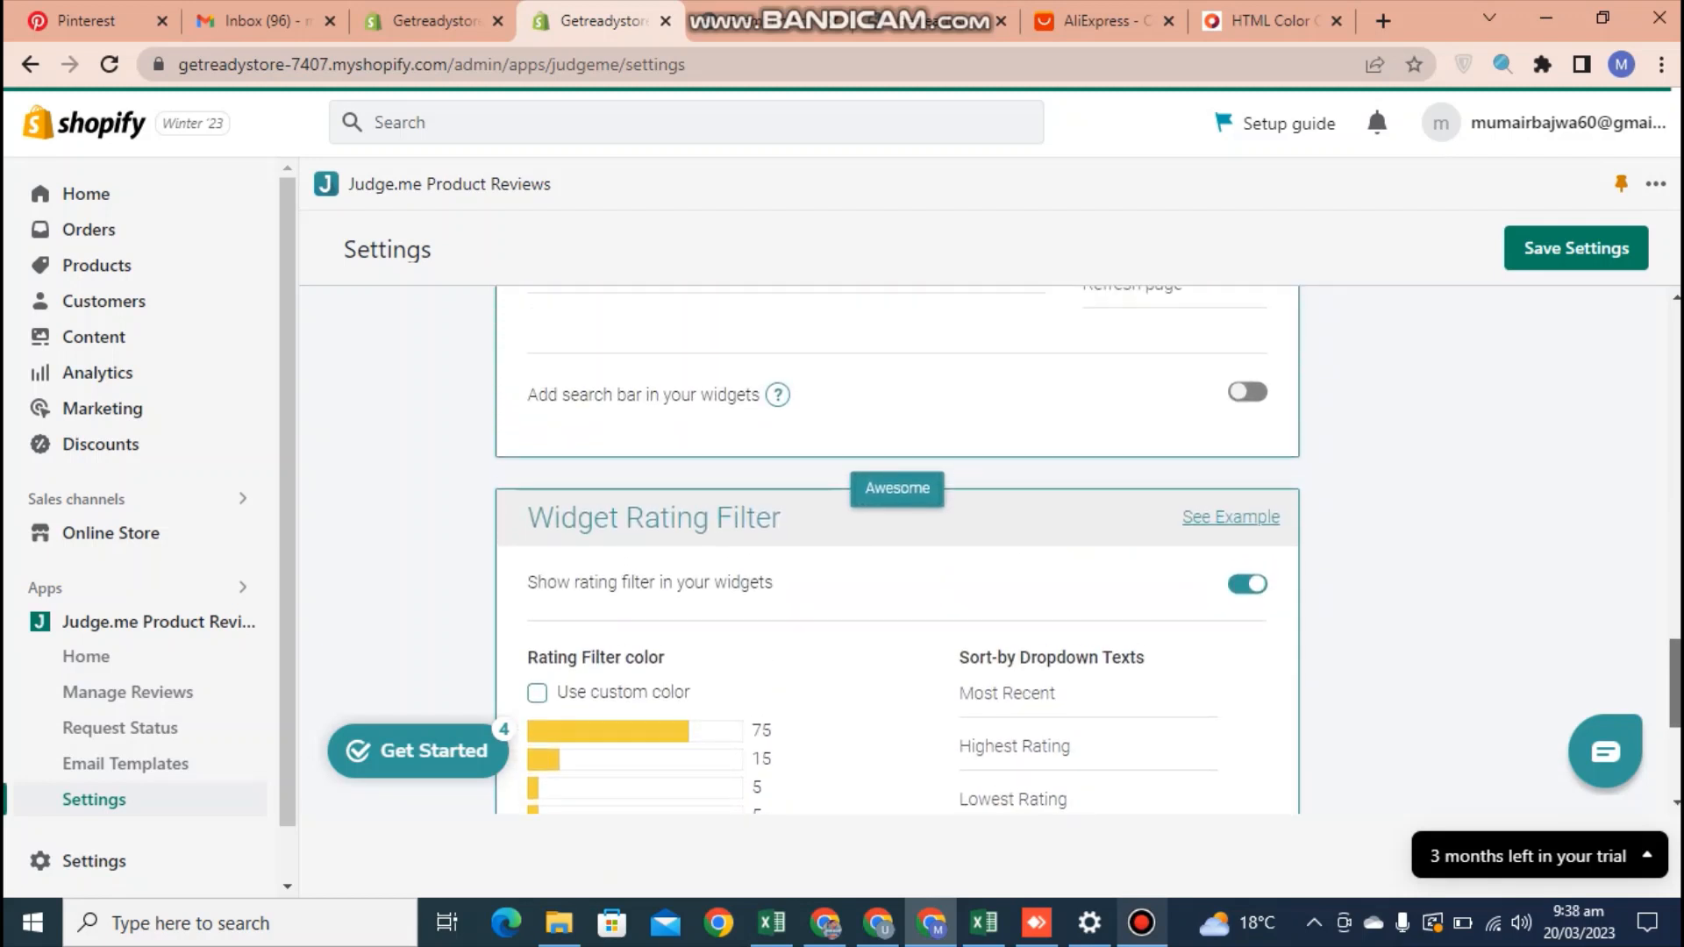
scroll(897, 549, "up", 5)
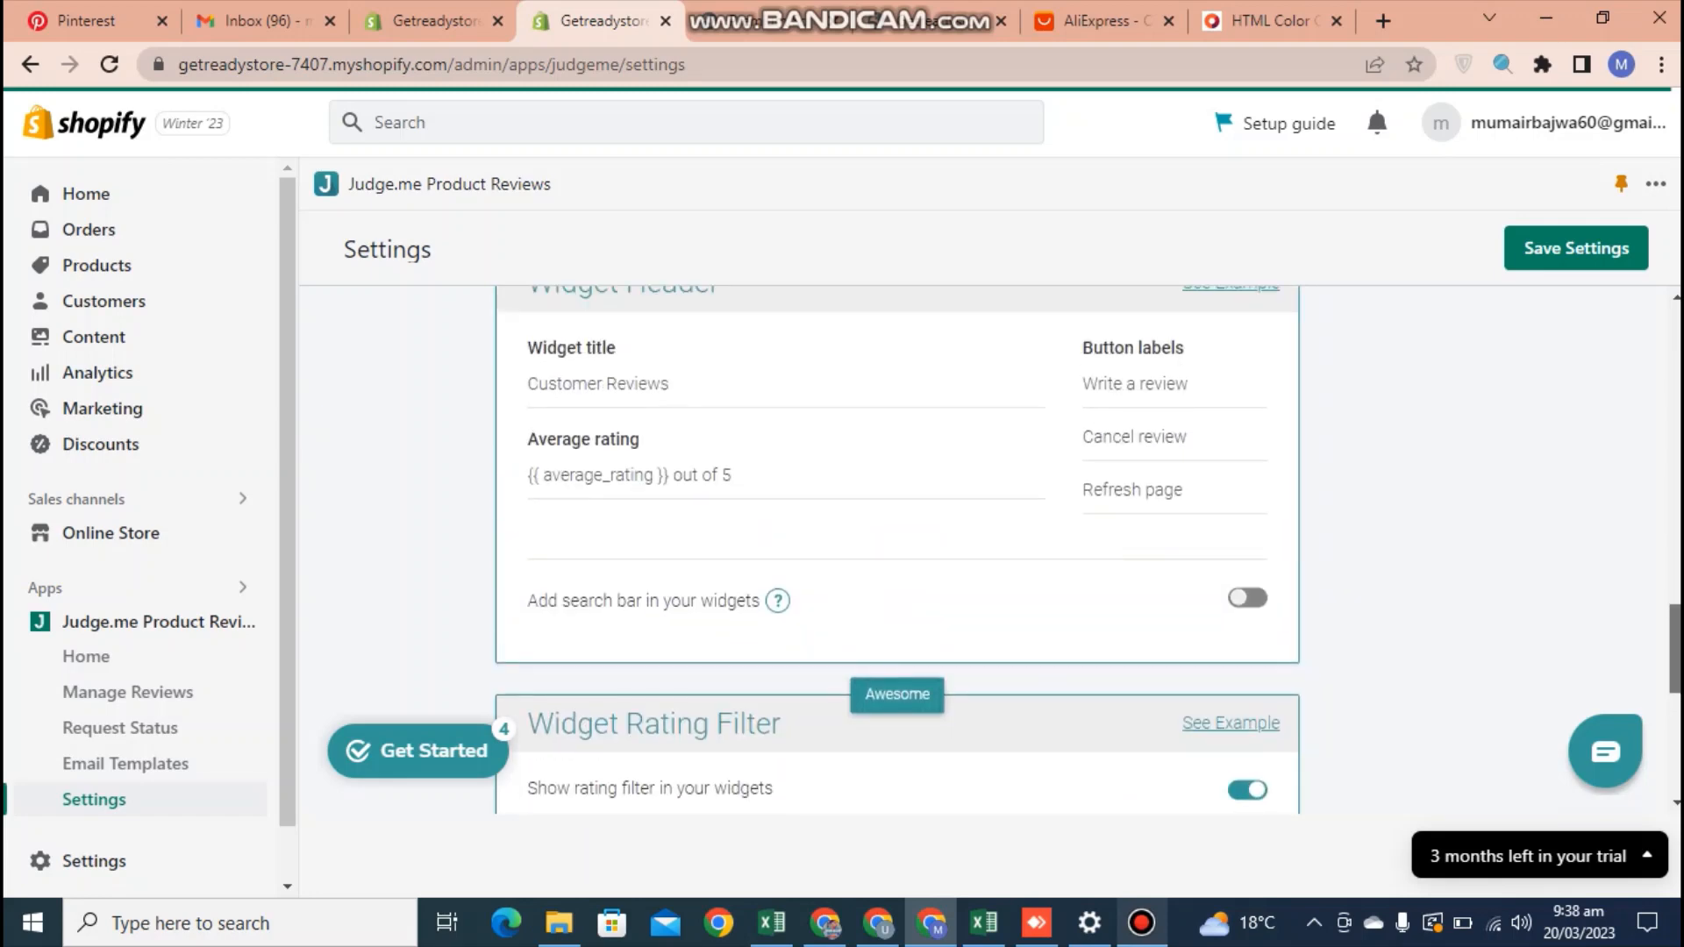
scroll(896, 550, "up", 10)
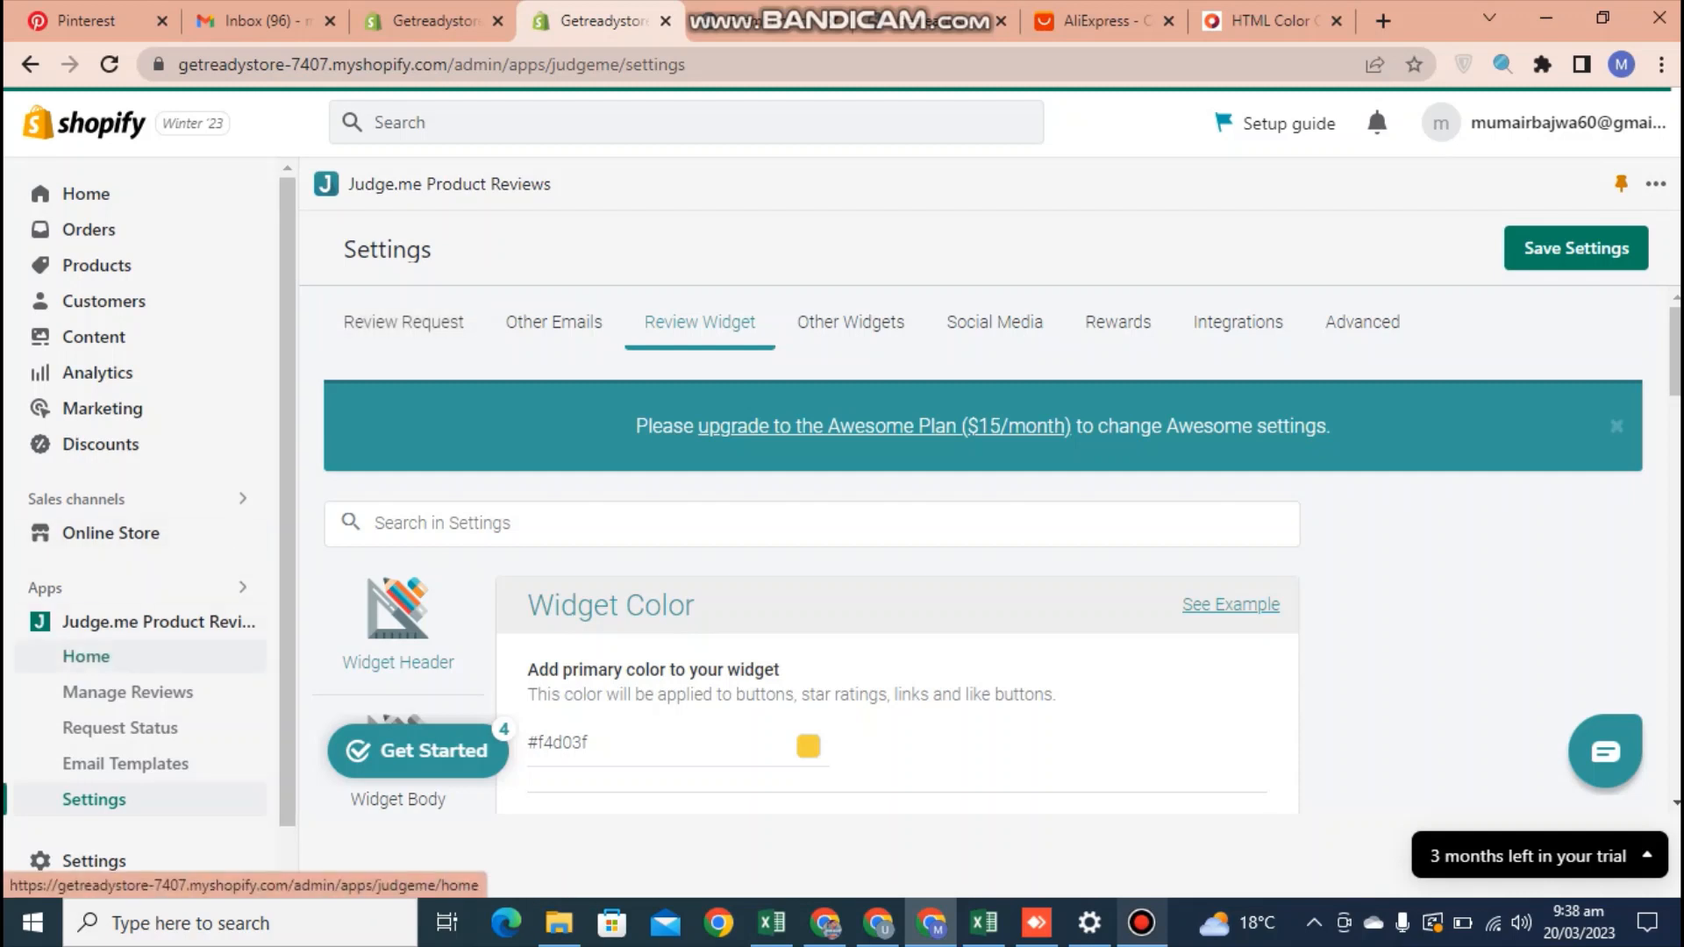
Leave the Judge.me settings and open the Shopify App Store from the store's app and sales channel settings
left_click(85, 656)
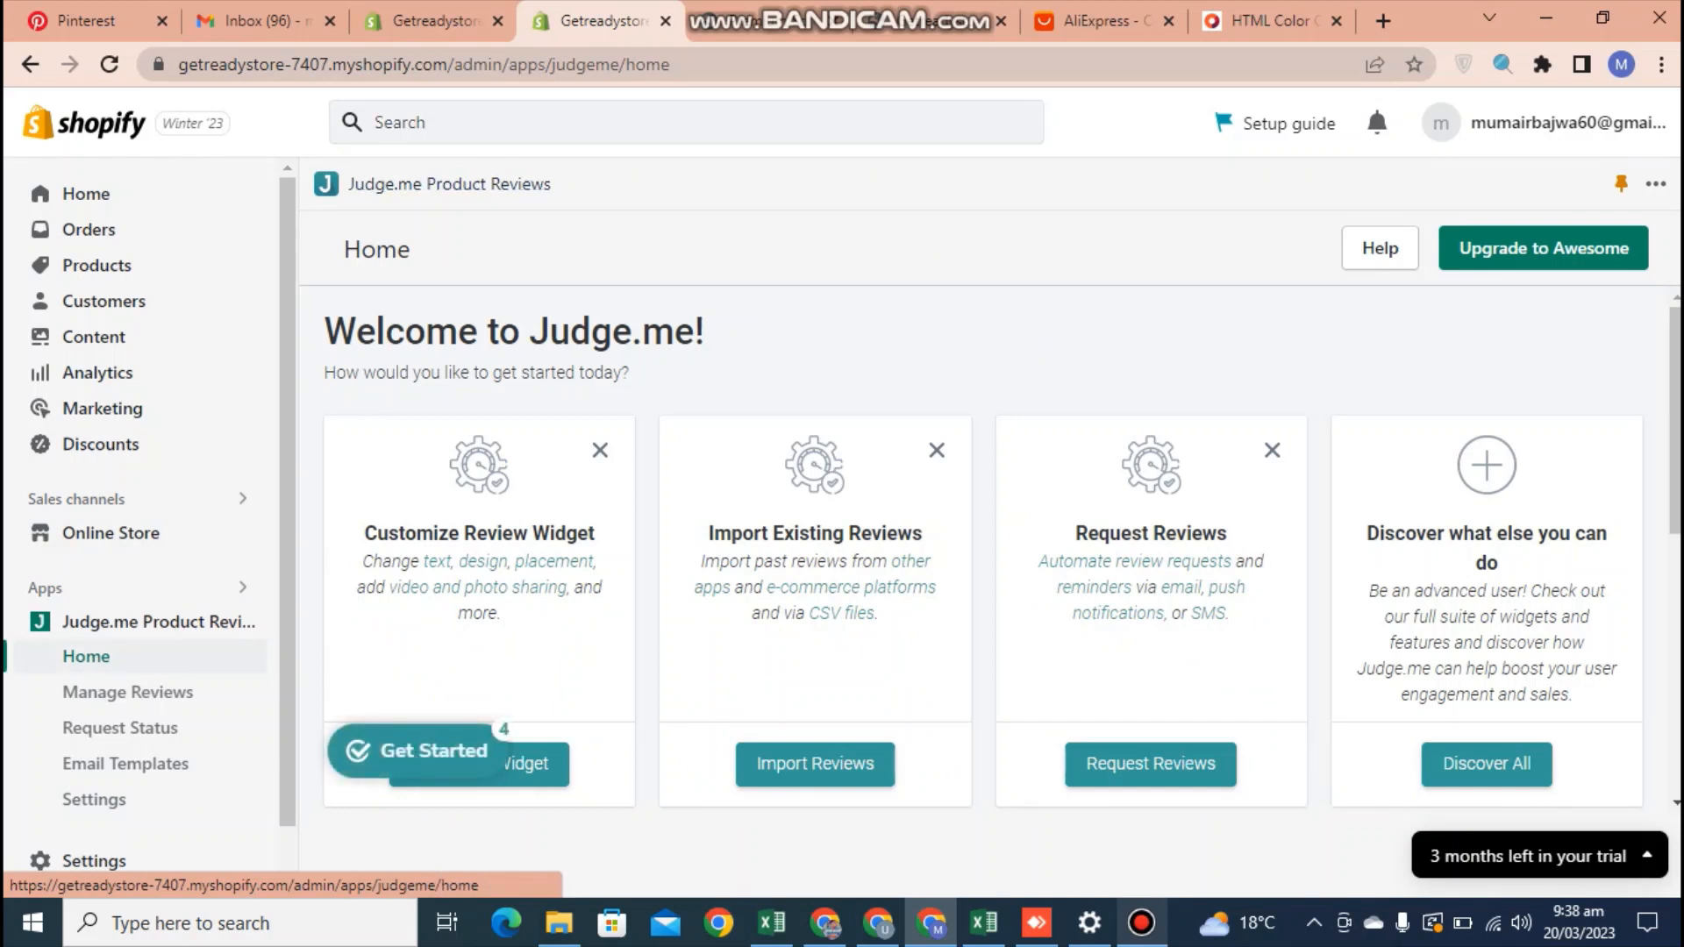
left_click(86, 194)
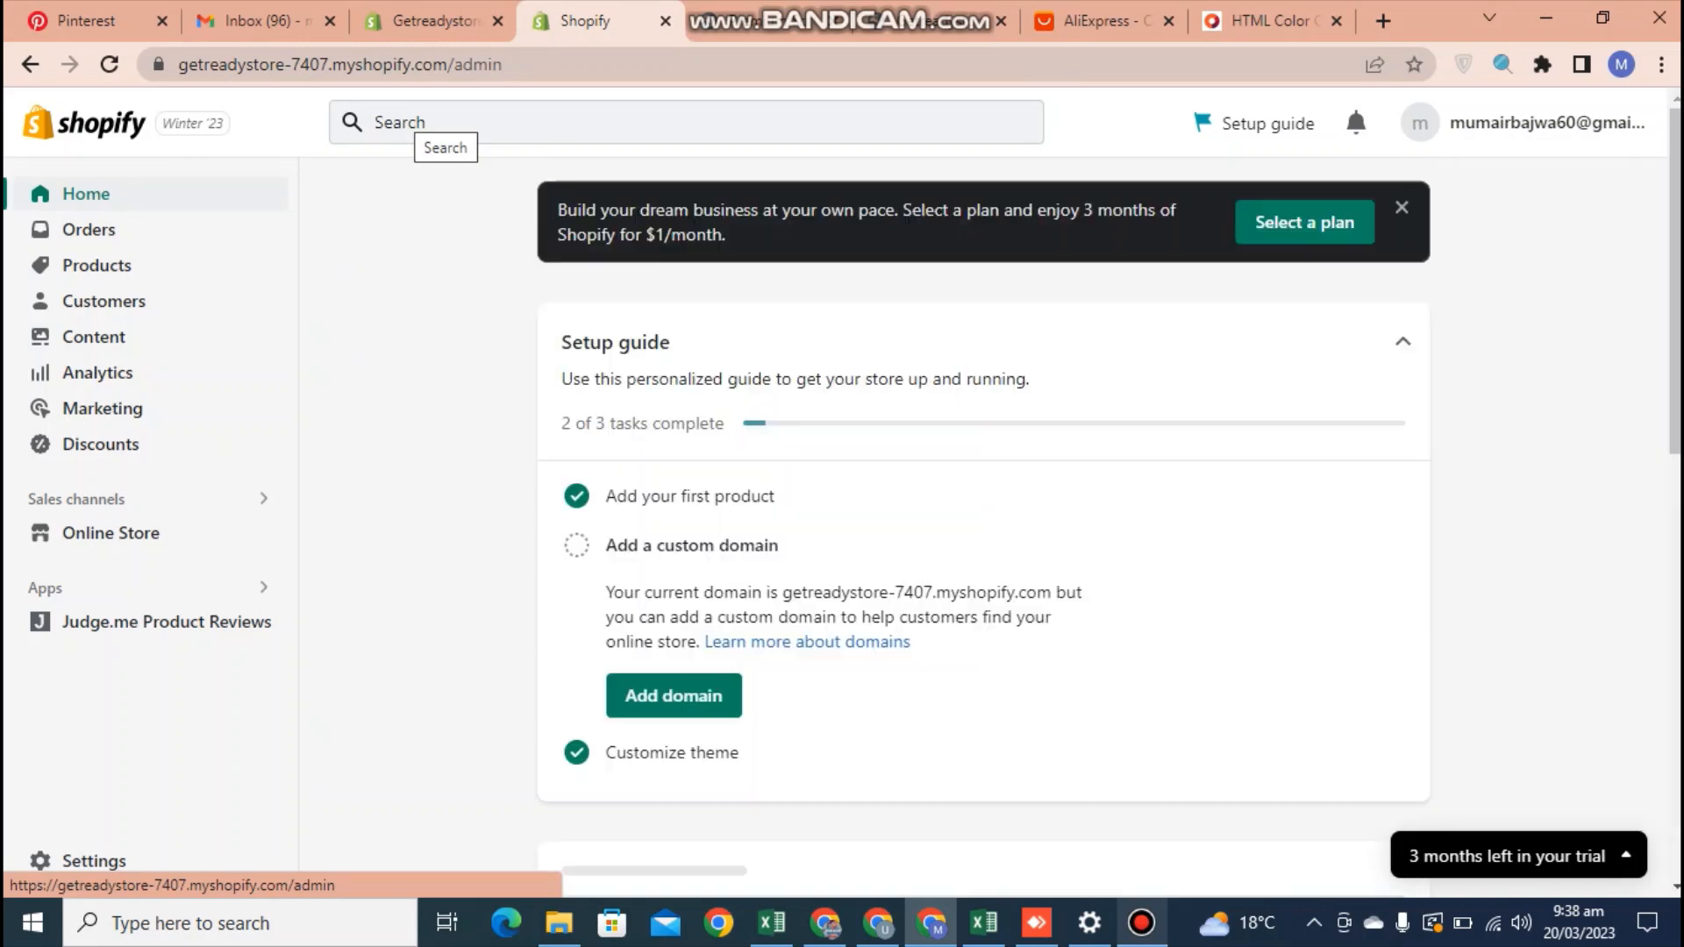
left_click(407, 121)
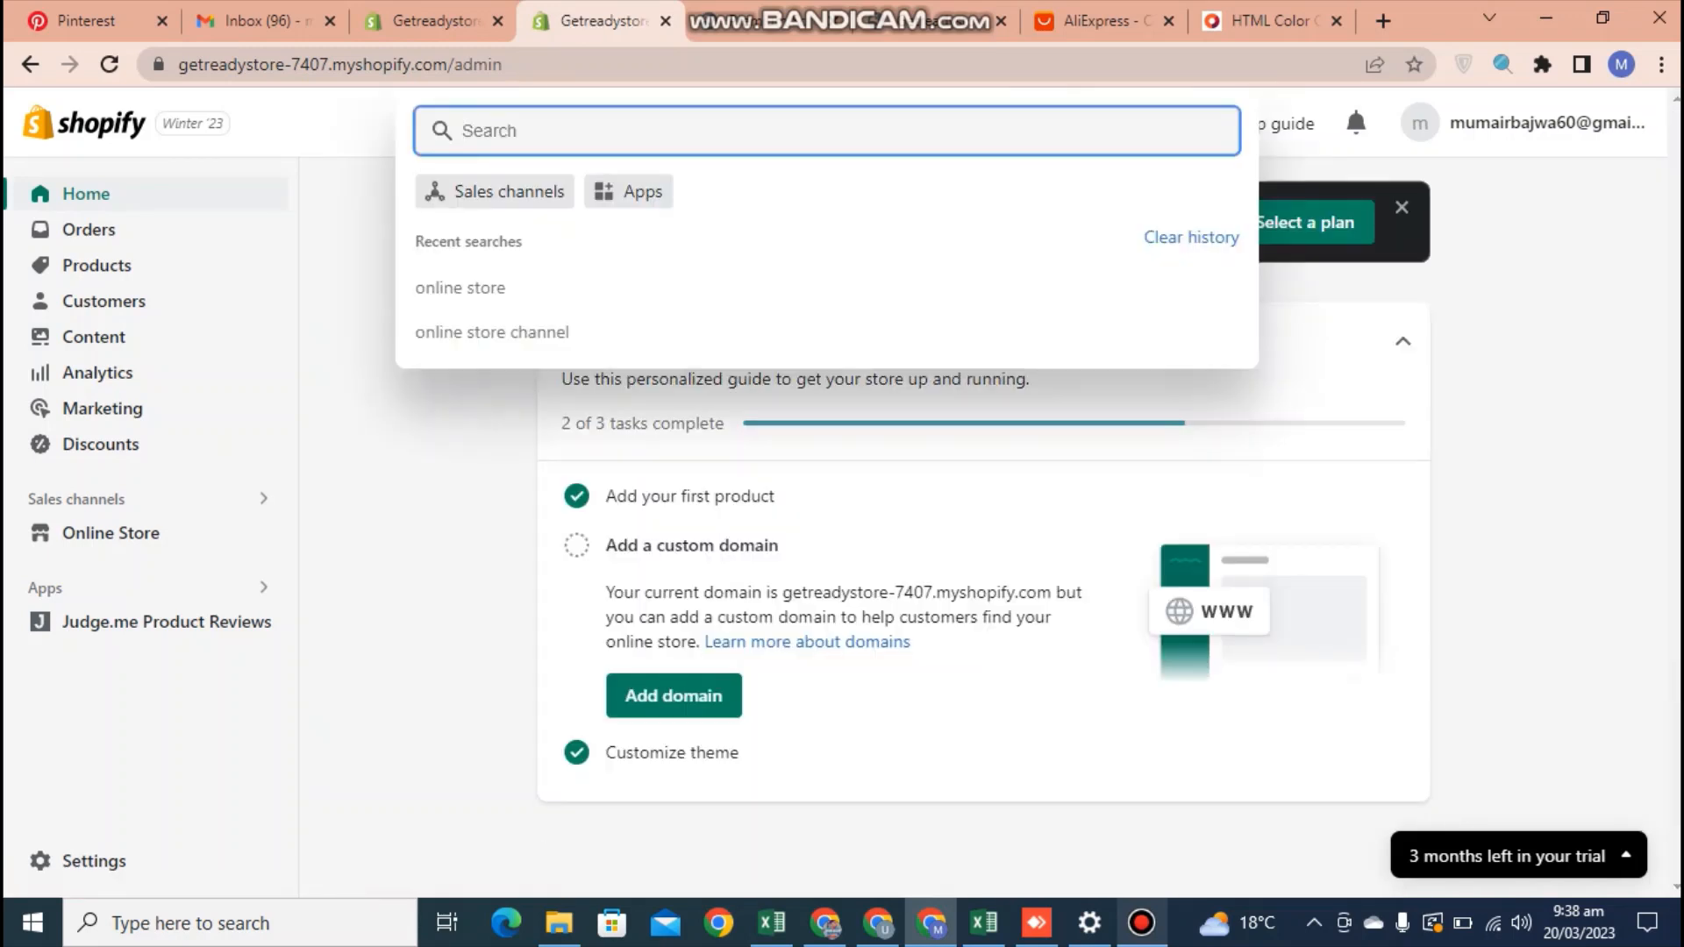
left_click(629, 192)
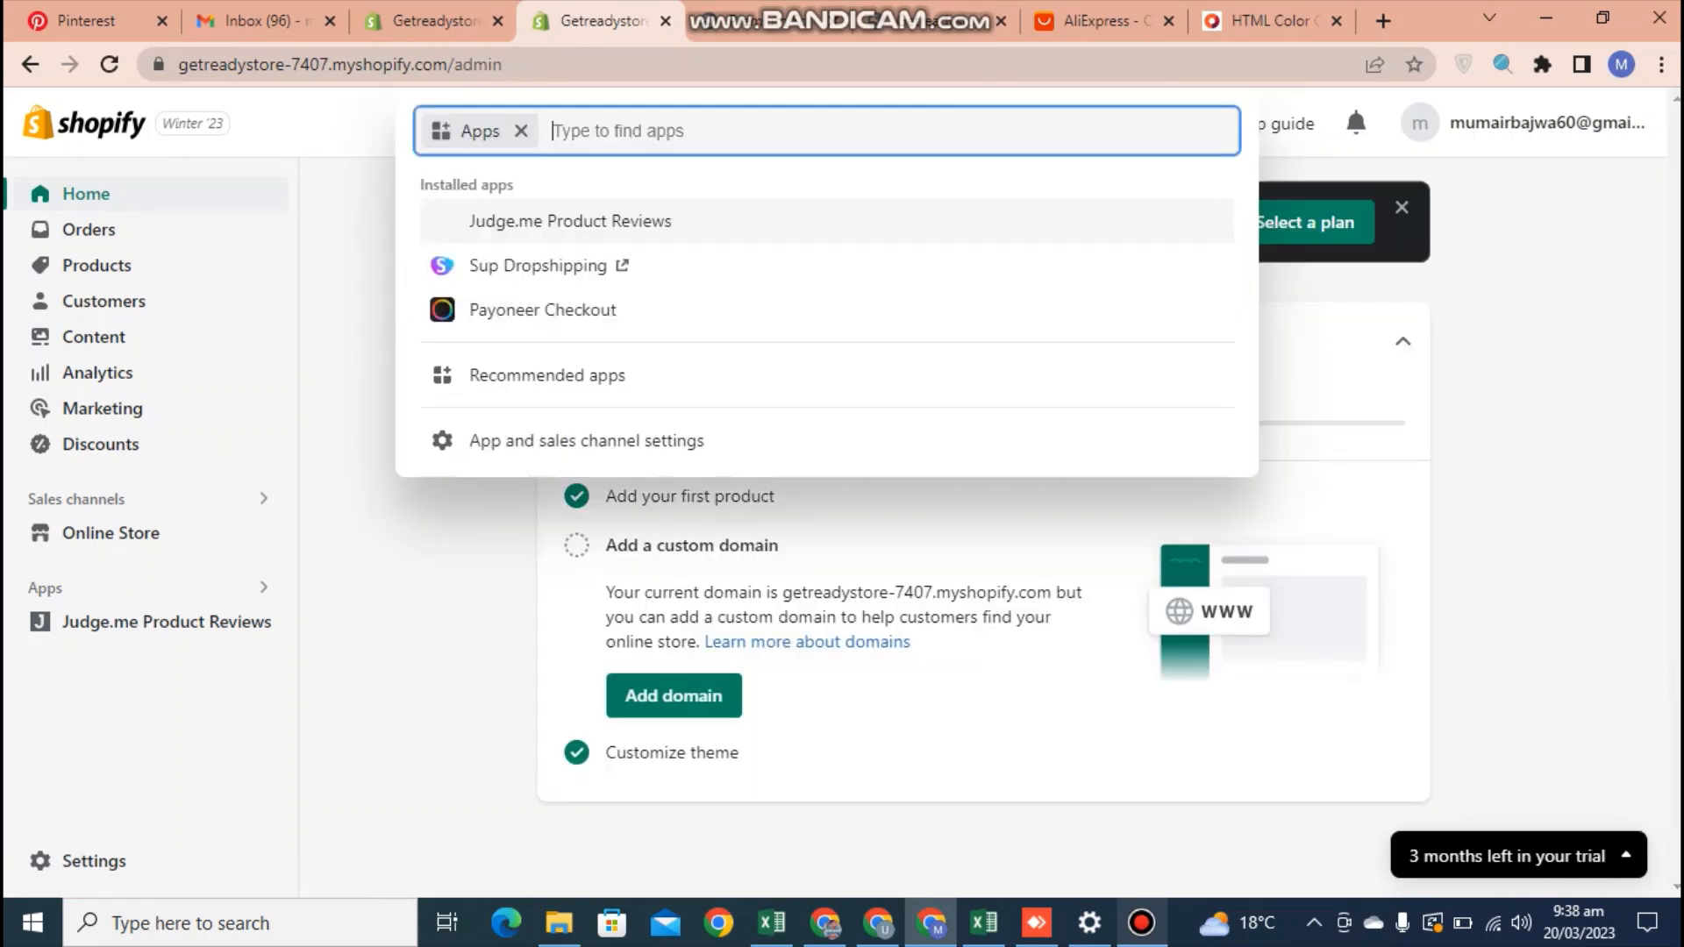
left_click(586, 442)
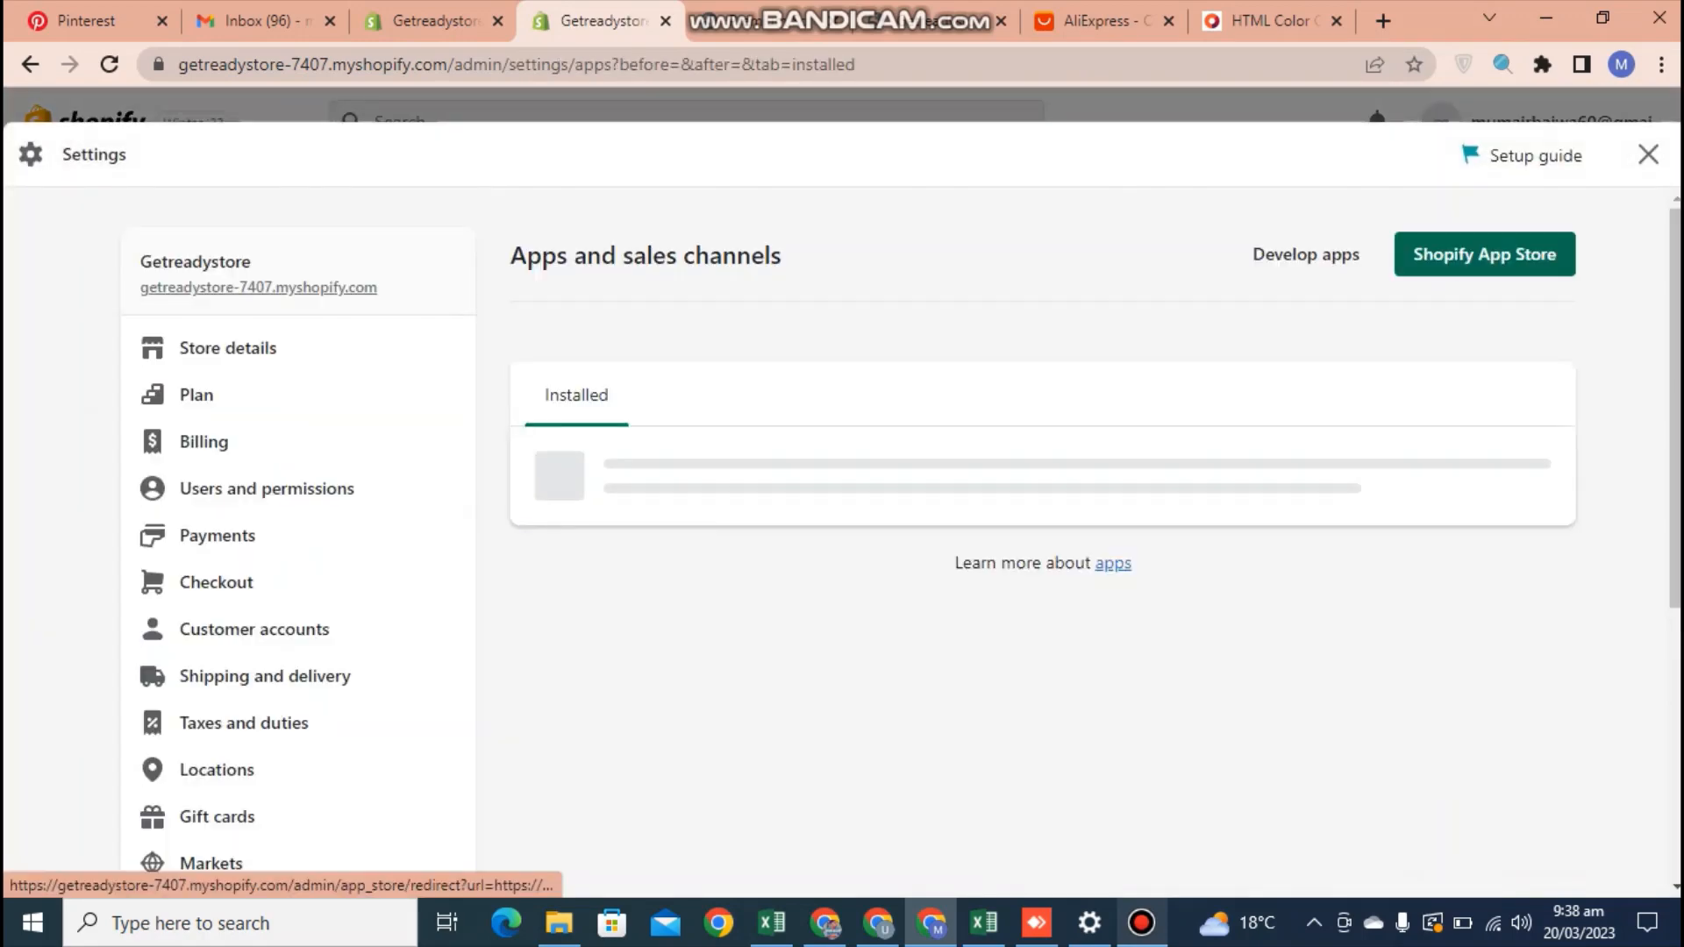
left_click(1485, 255)
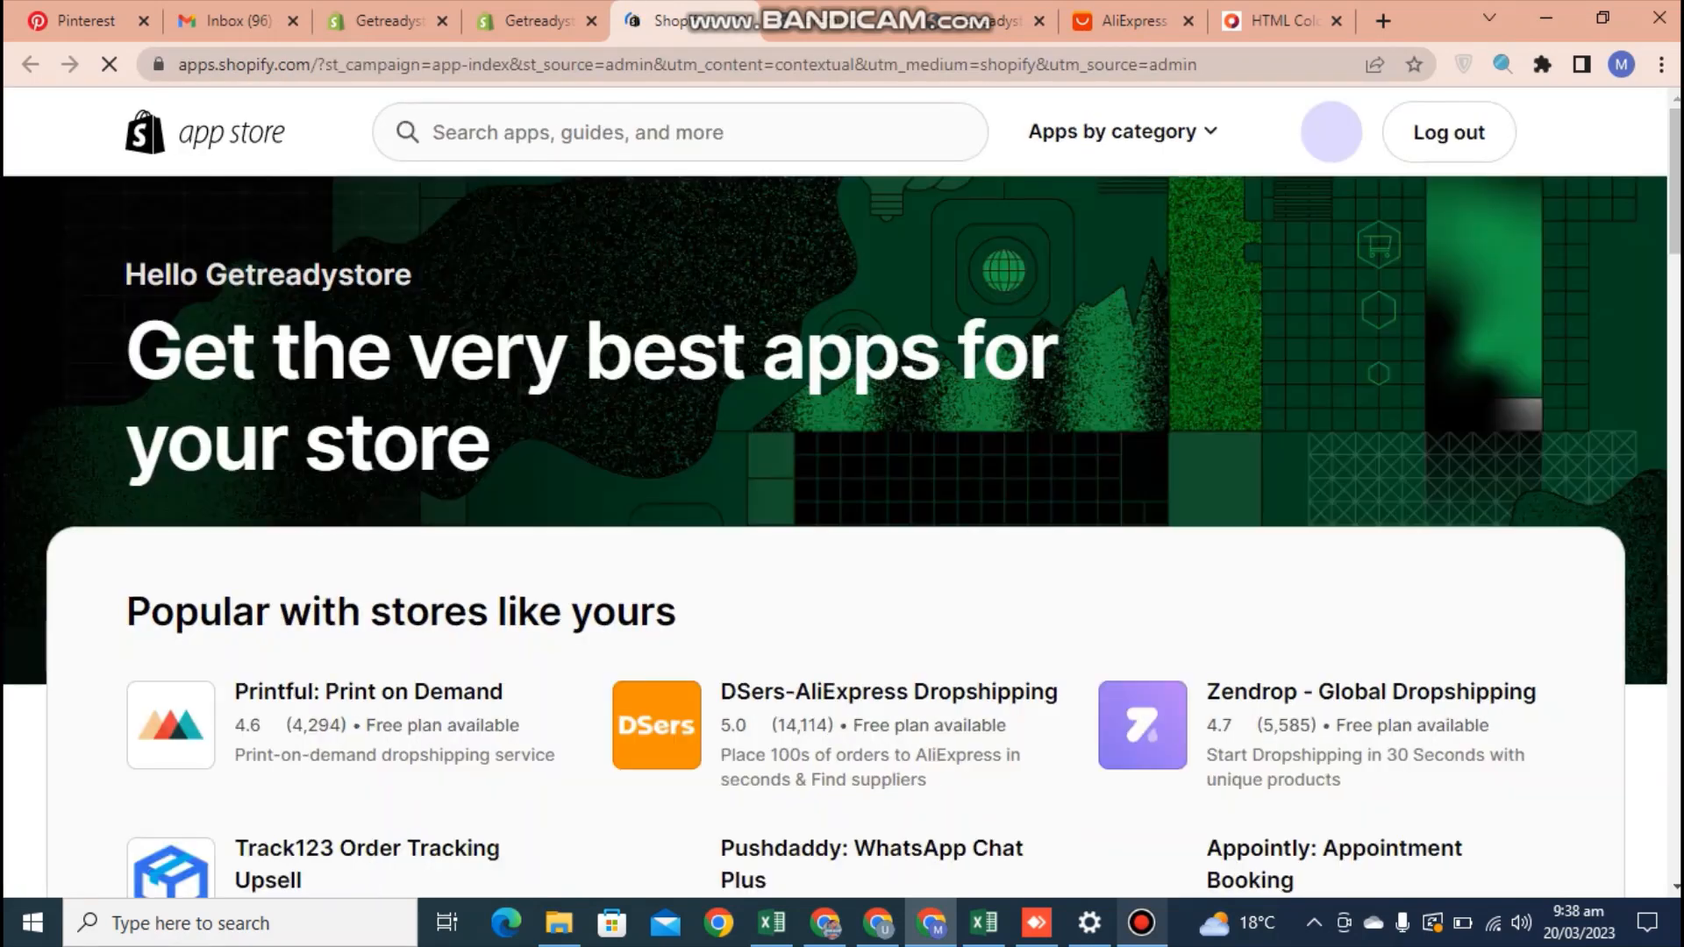
Search the App Store for "judge" and add the Judge.me AliExpress Reviews app
left_click(680, 132)
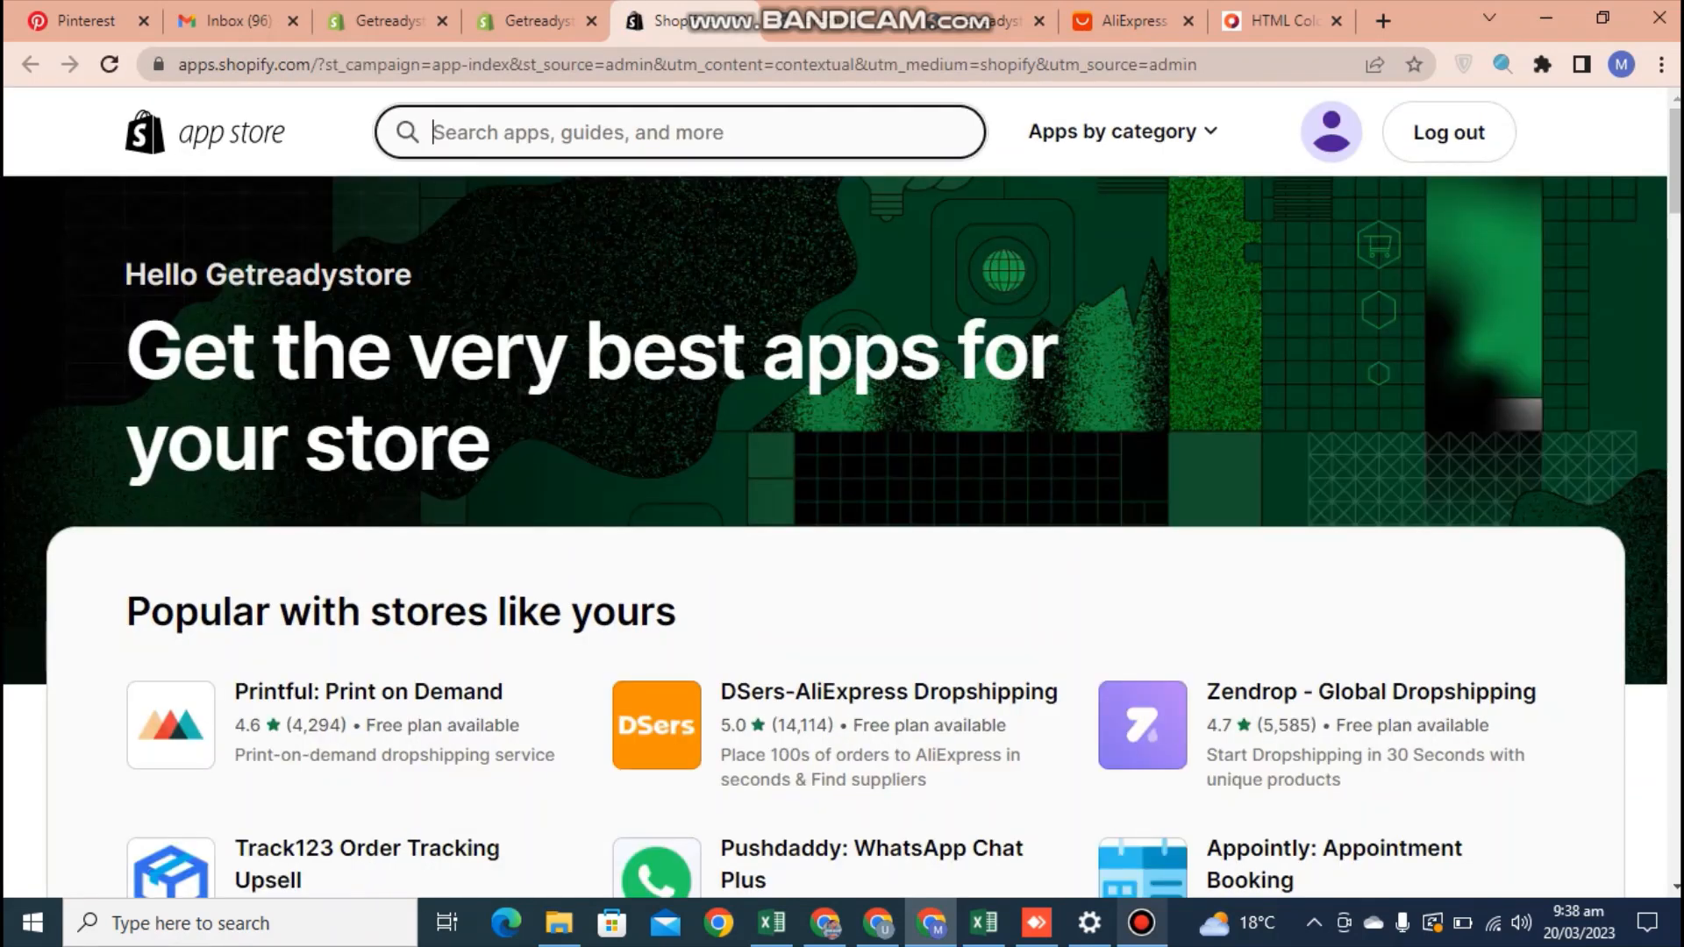
type("judge .")
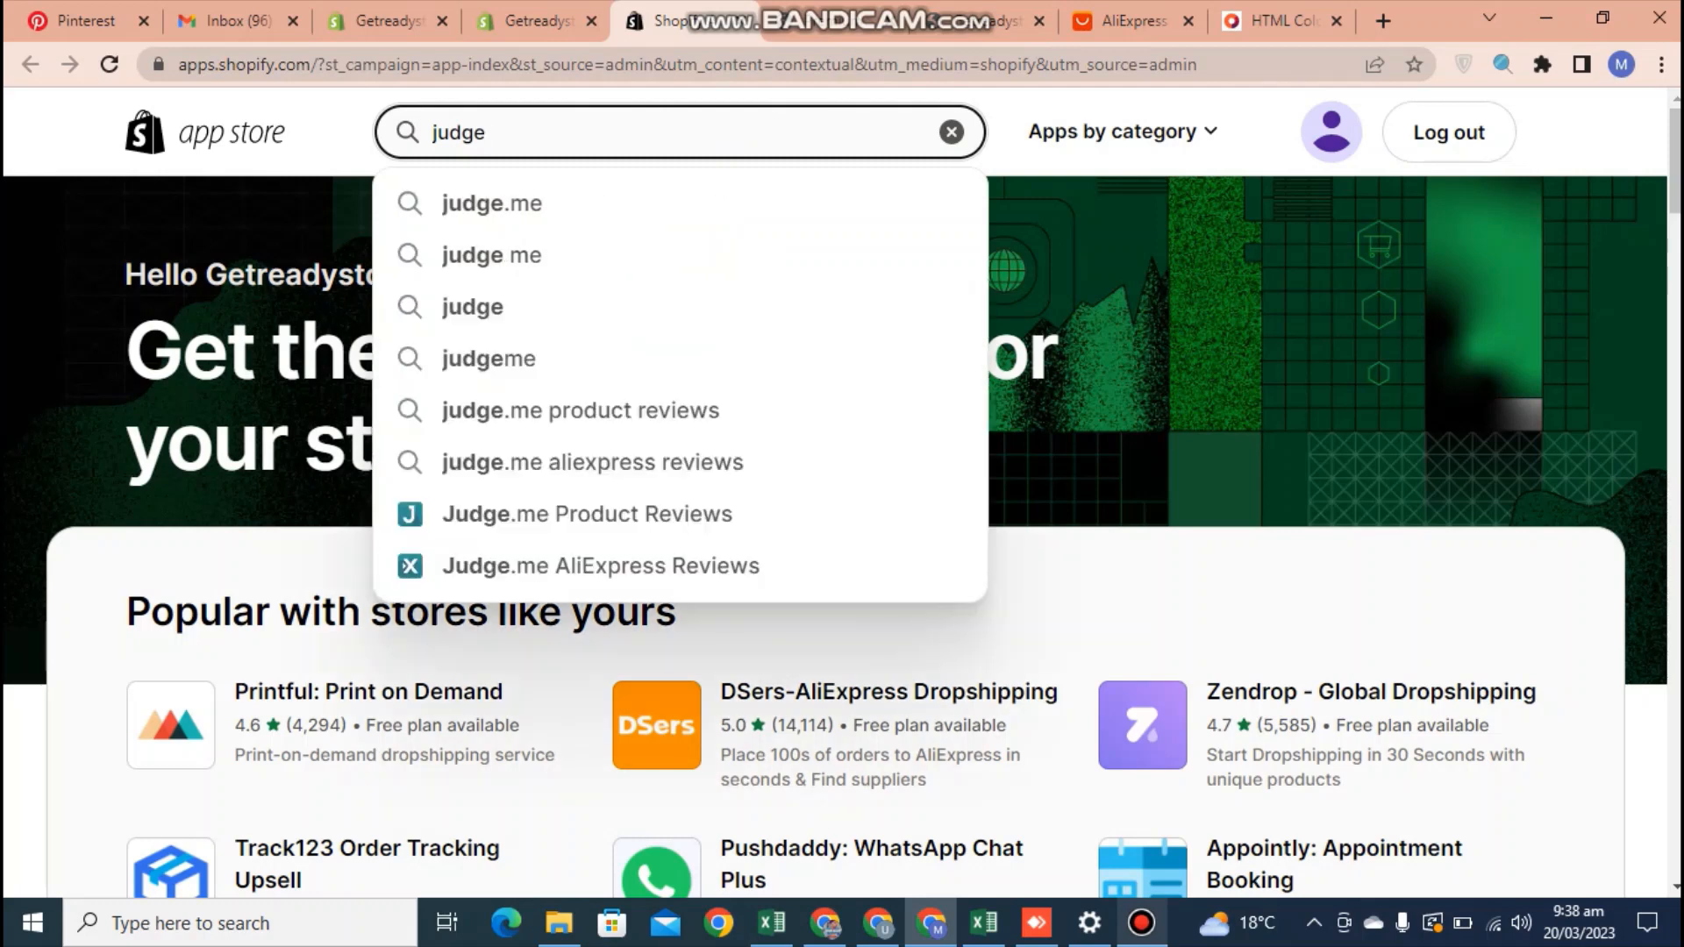
left_click(601, 566)
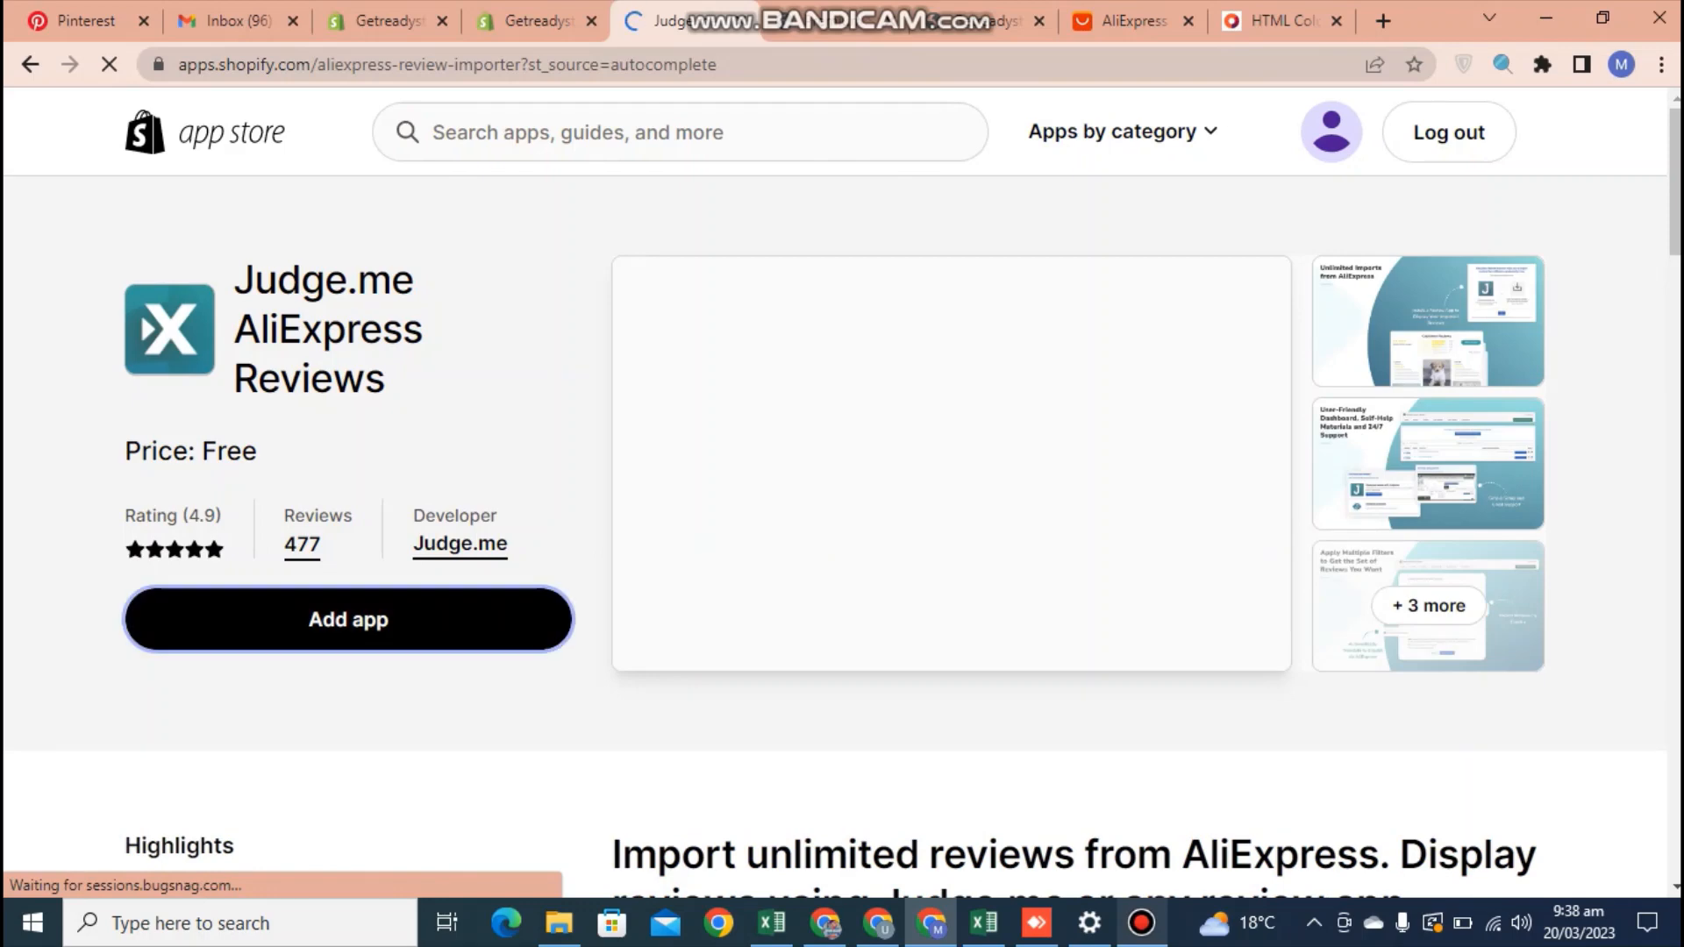
left_click(1141, 922)
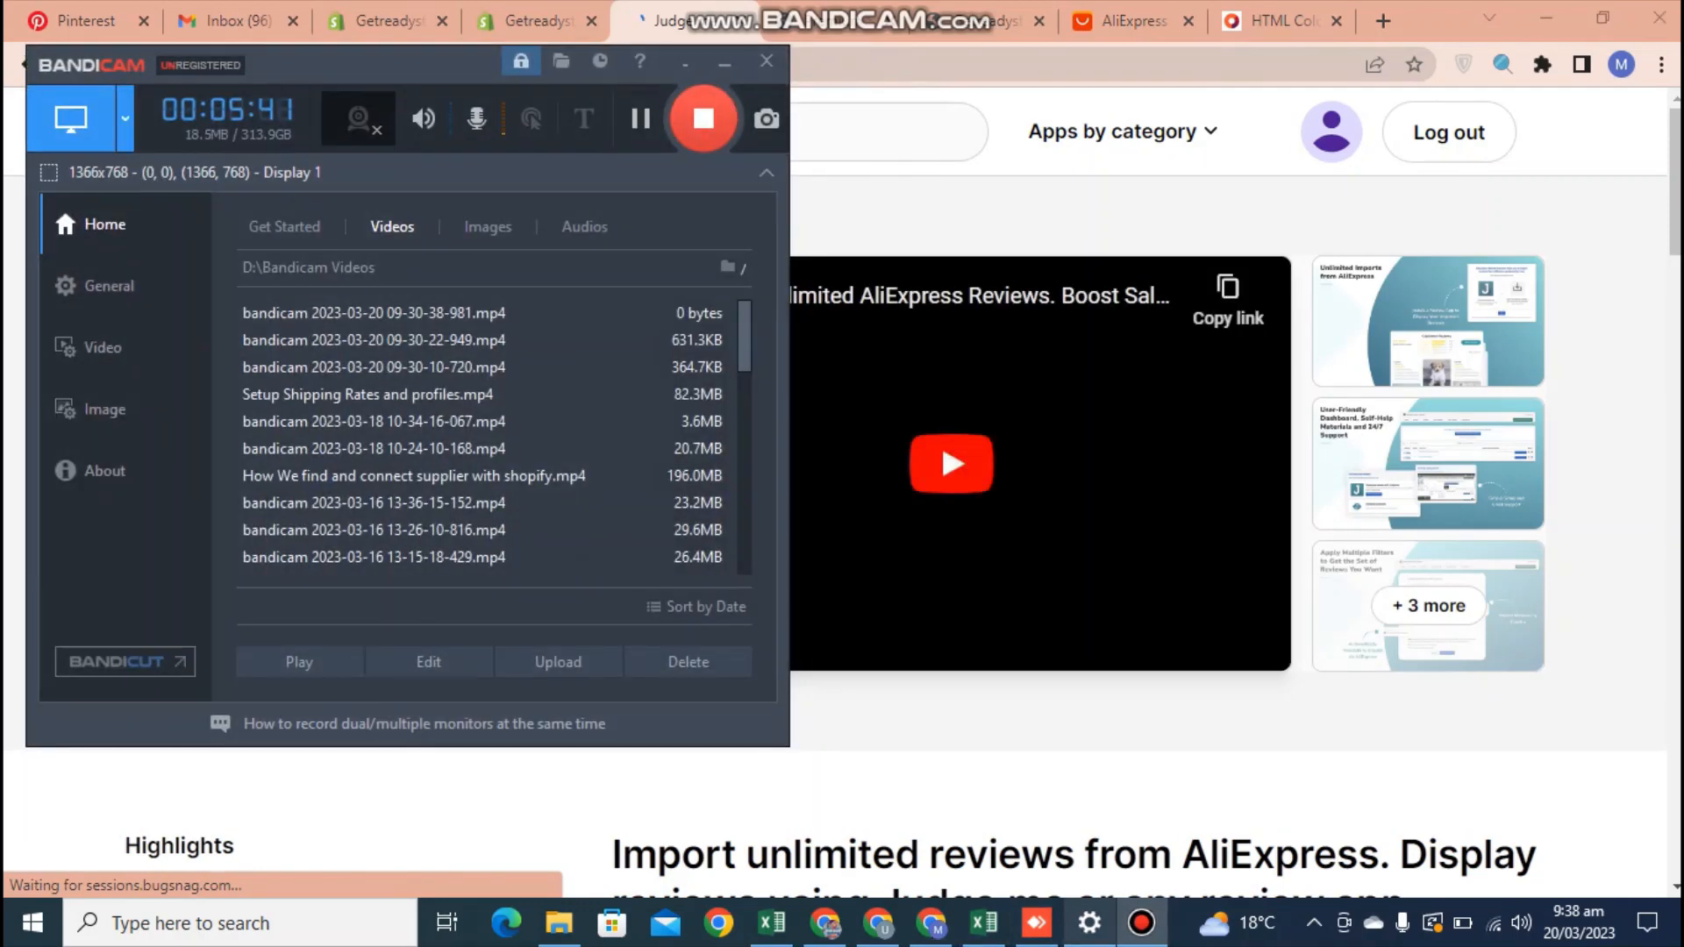
left_click(725, 63)
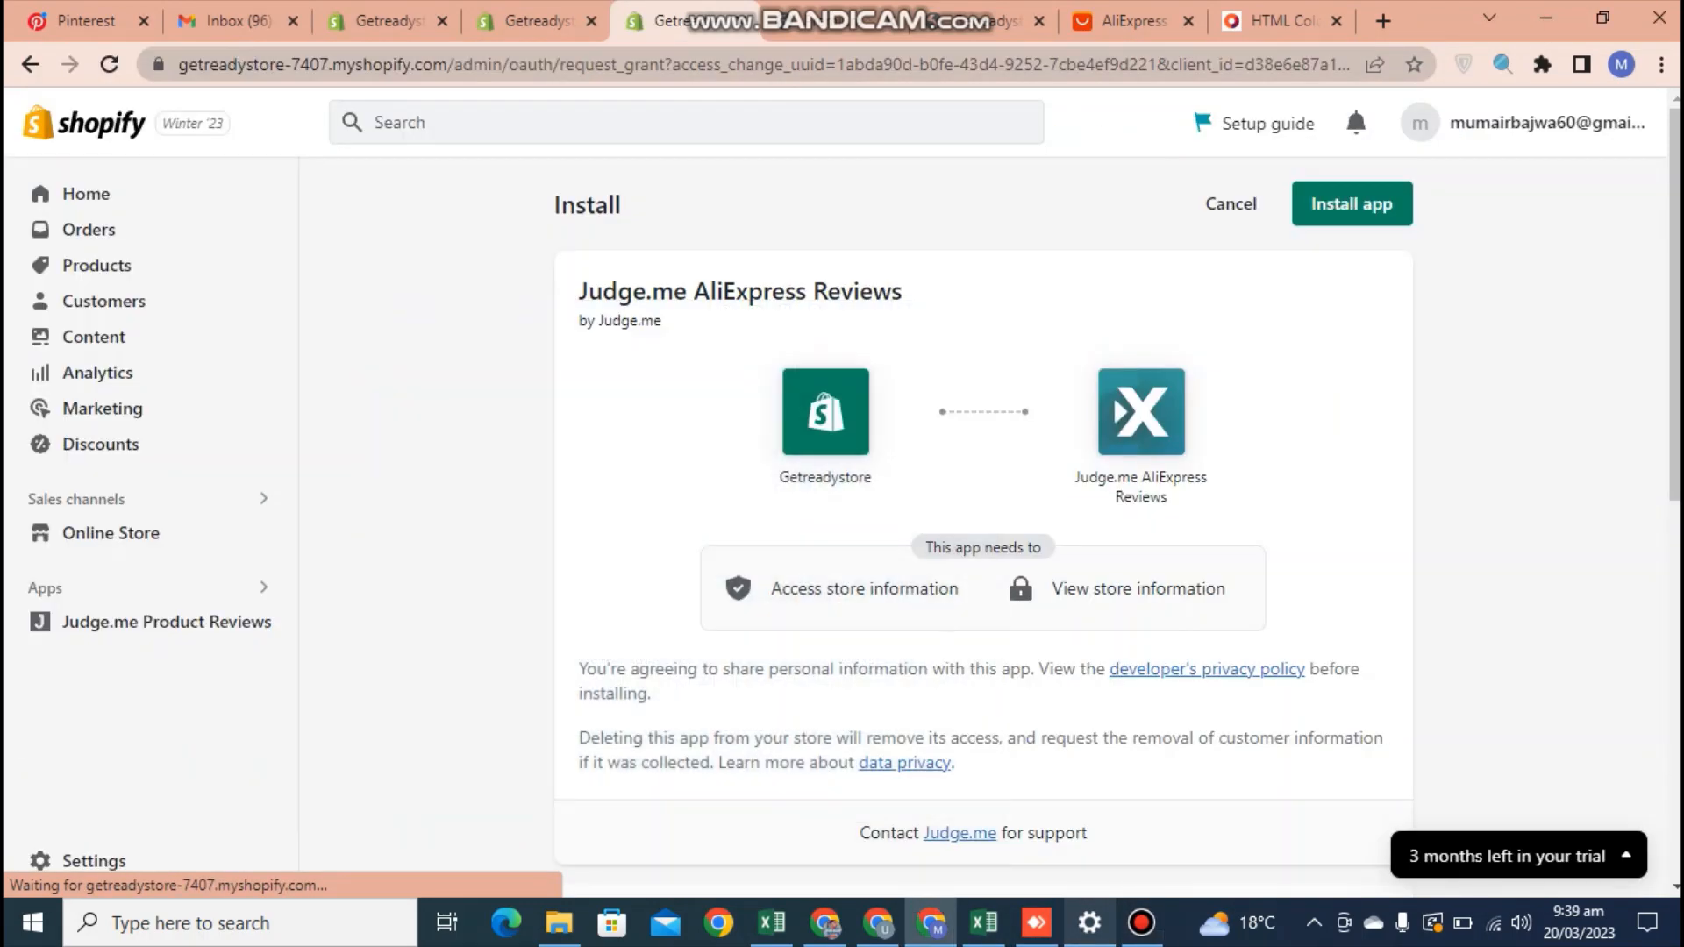
Install Judge.me AliExpress Reviews with the existing Shopify account, close the old settings tab and pin the app to the store's navigation
left_click(1351, 204)
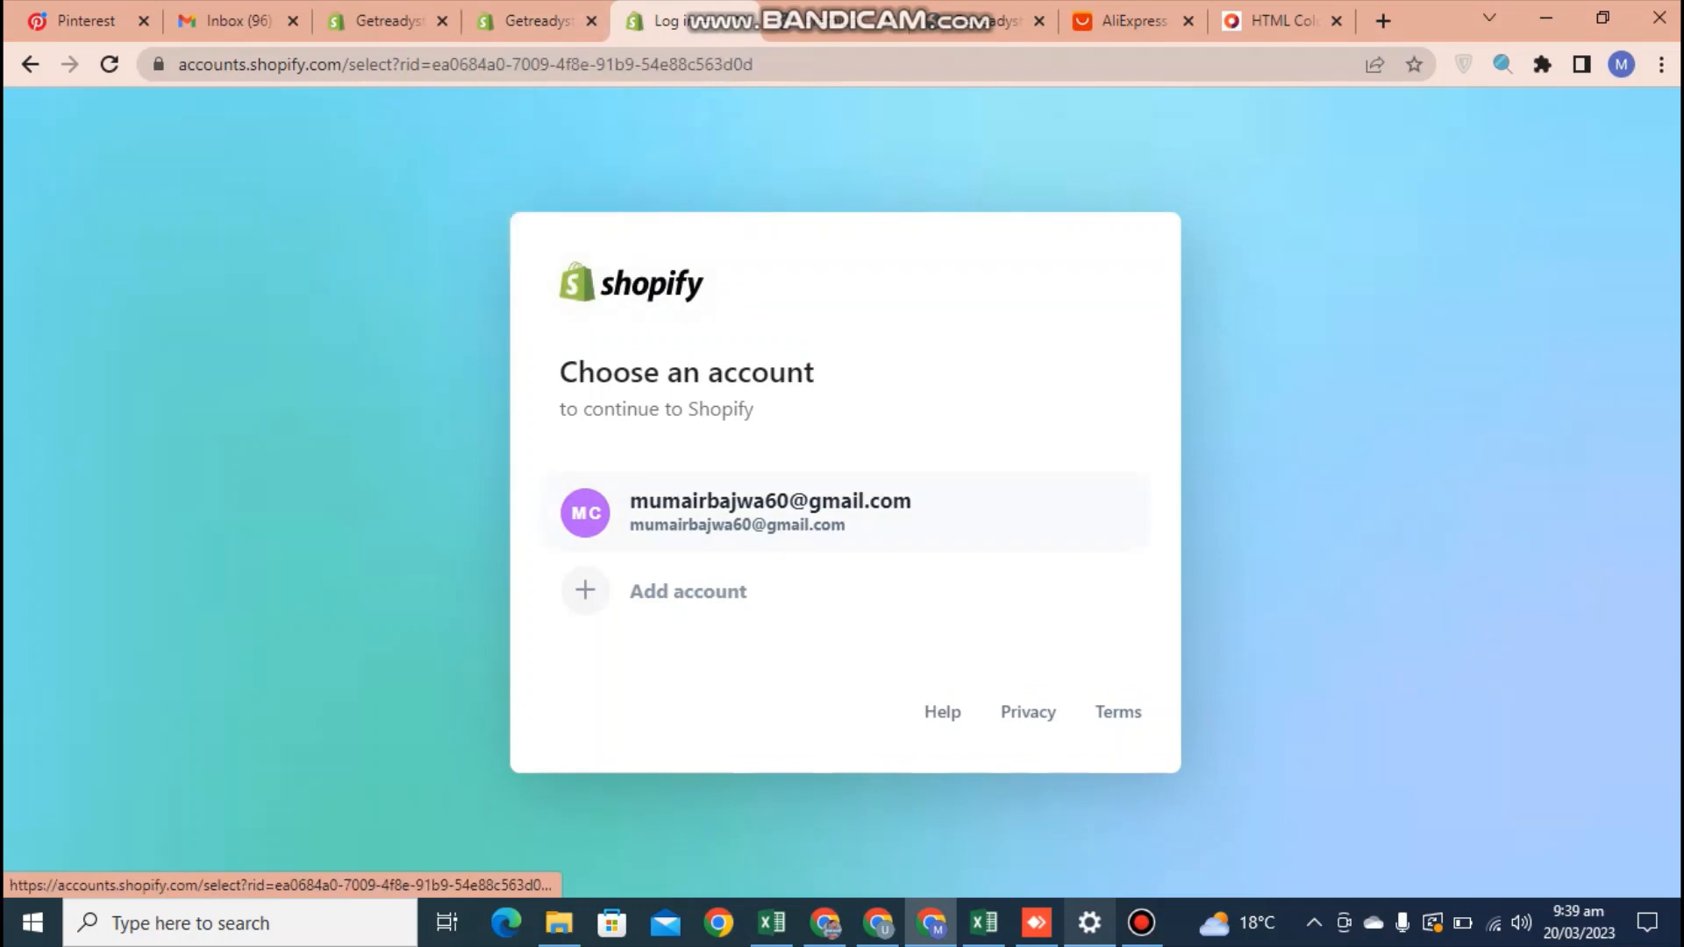
left_click(845, 512)
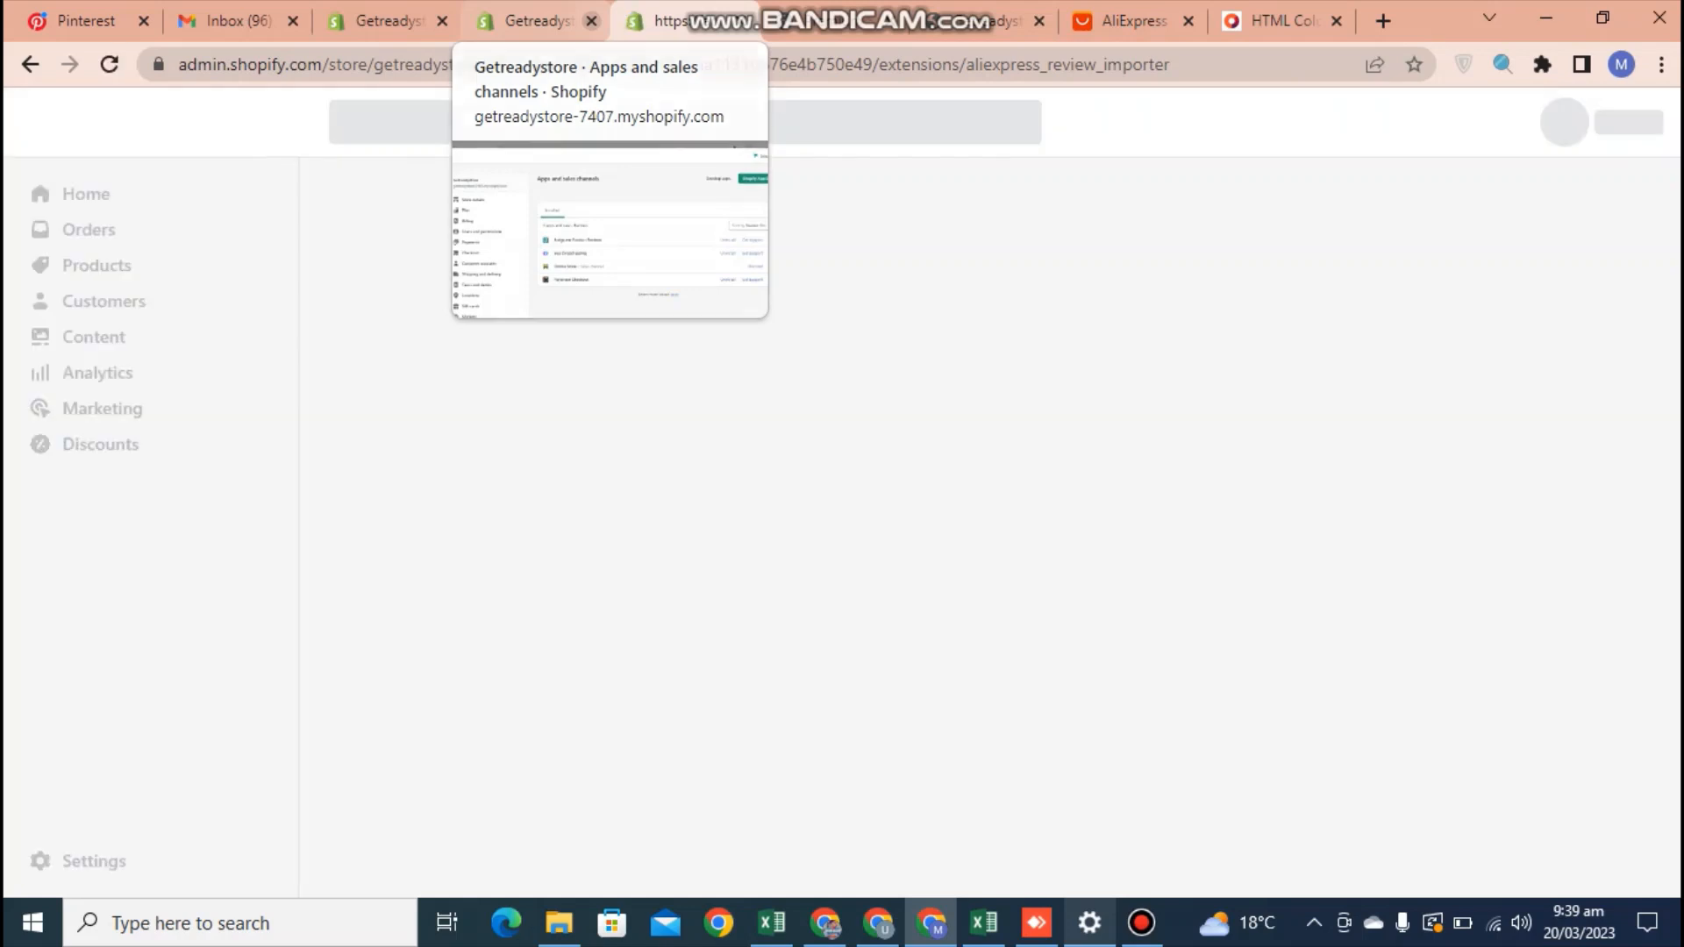
left_click(592, 21)
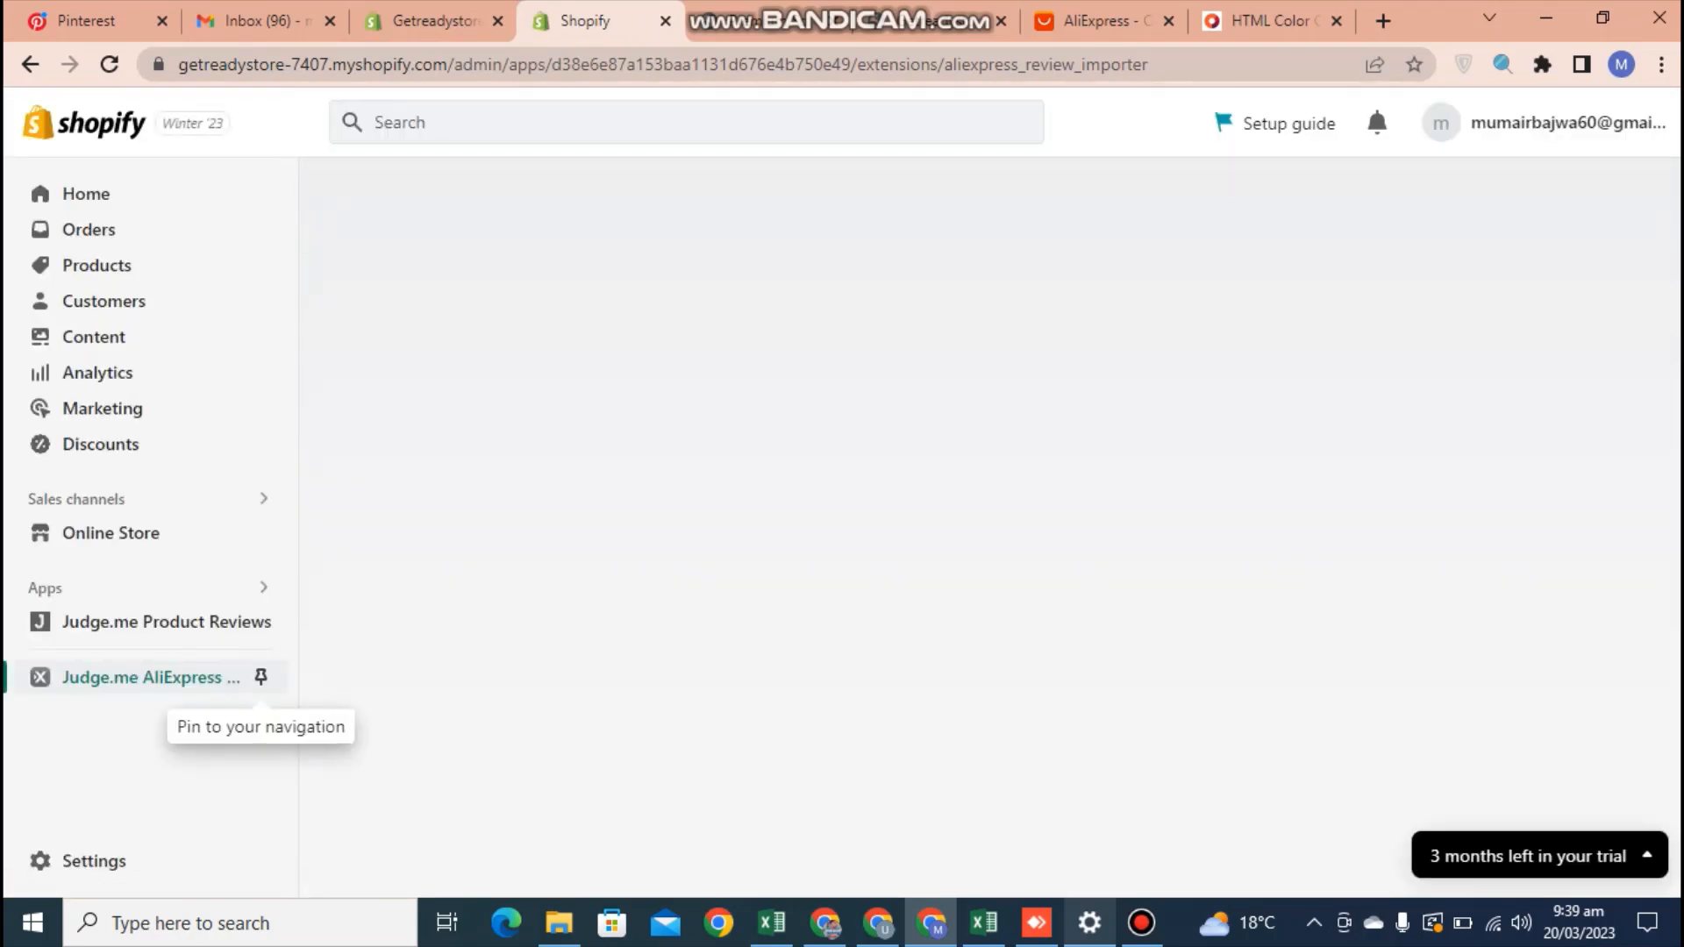
left_click(261, 676)
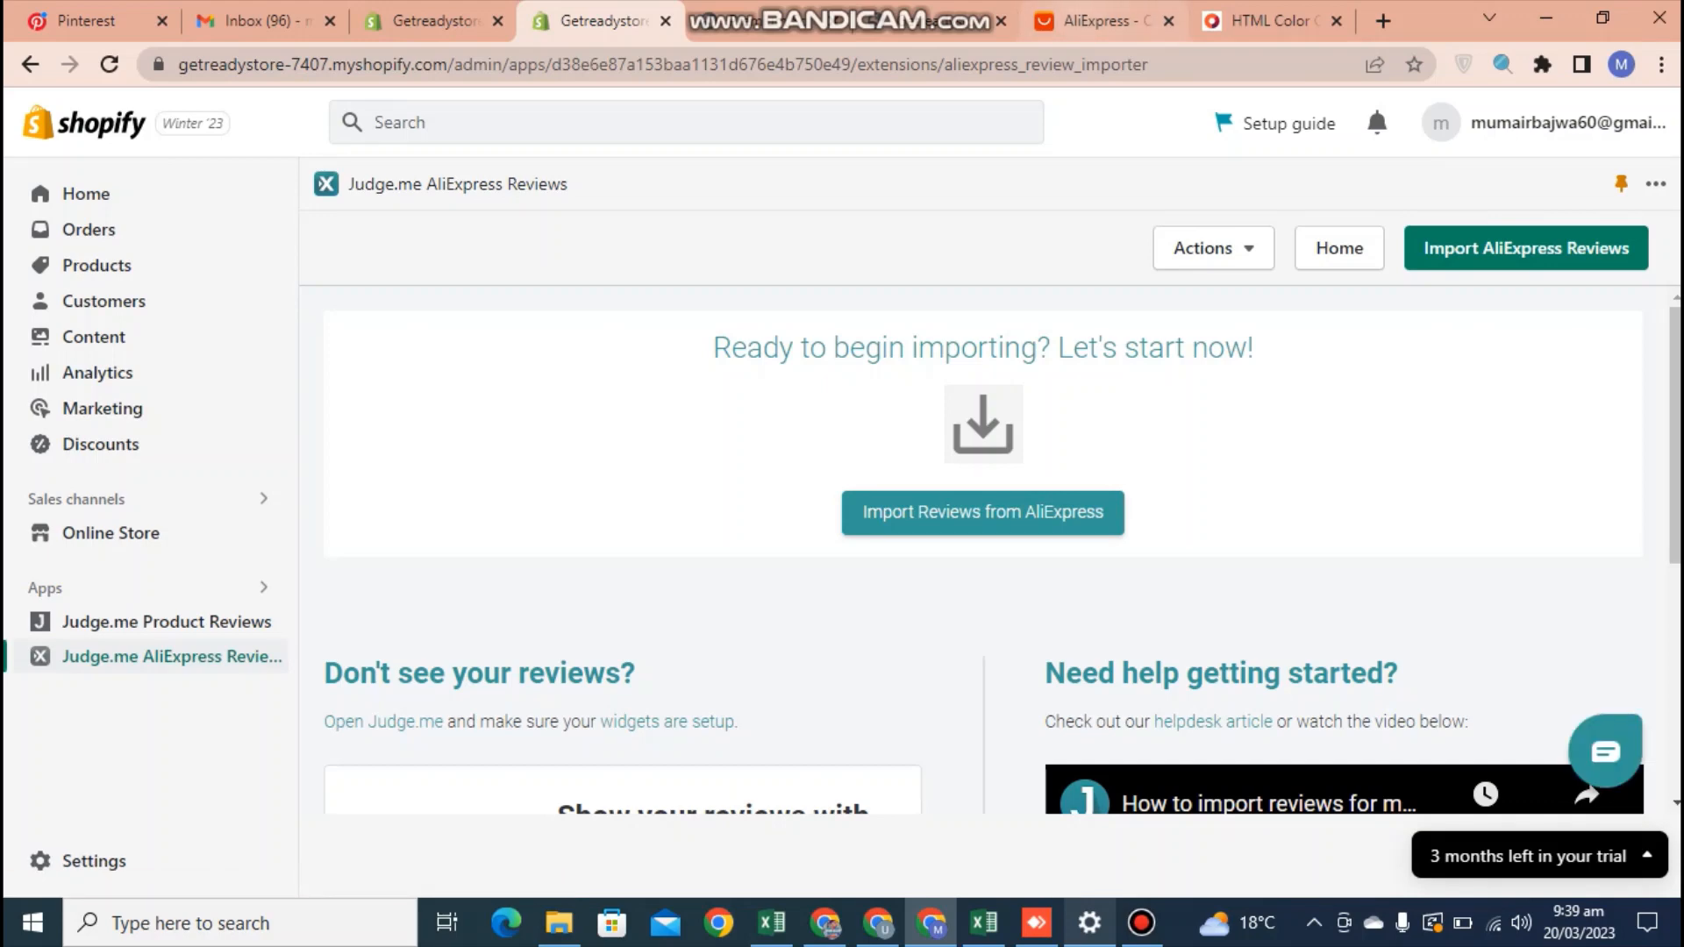
Search AliExpress by the image of the store's Colorful Frosted Lemon Cup and open the matching 650ml water bottle product
left_click(1096, 20)
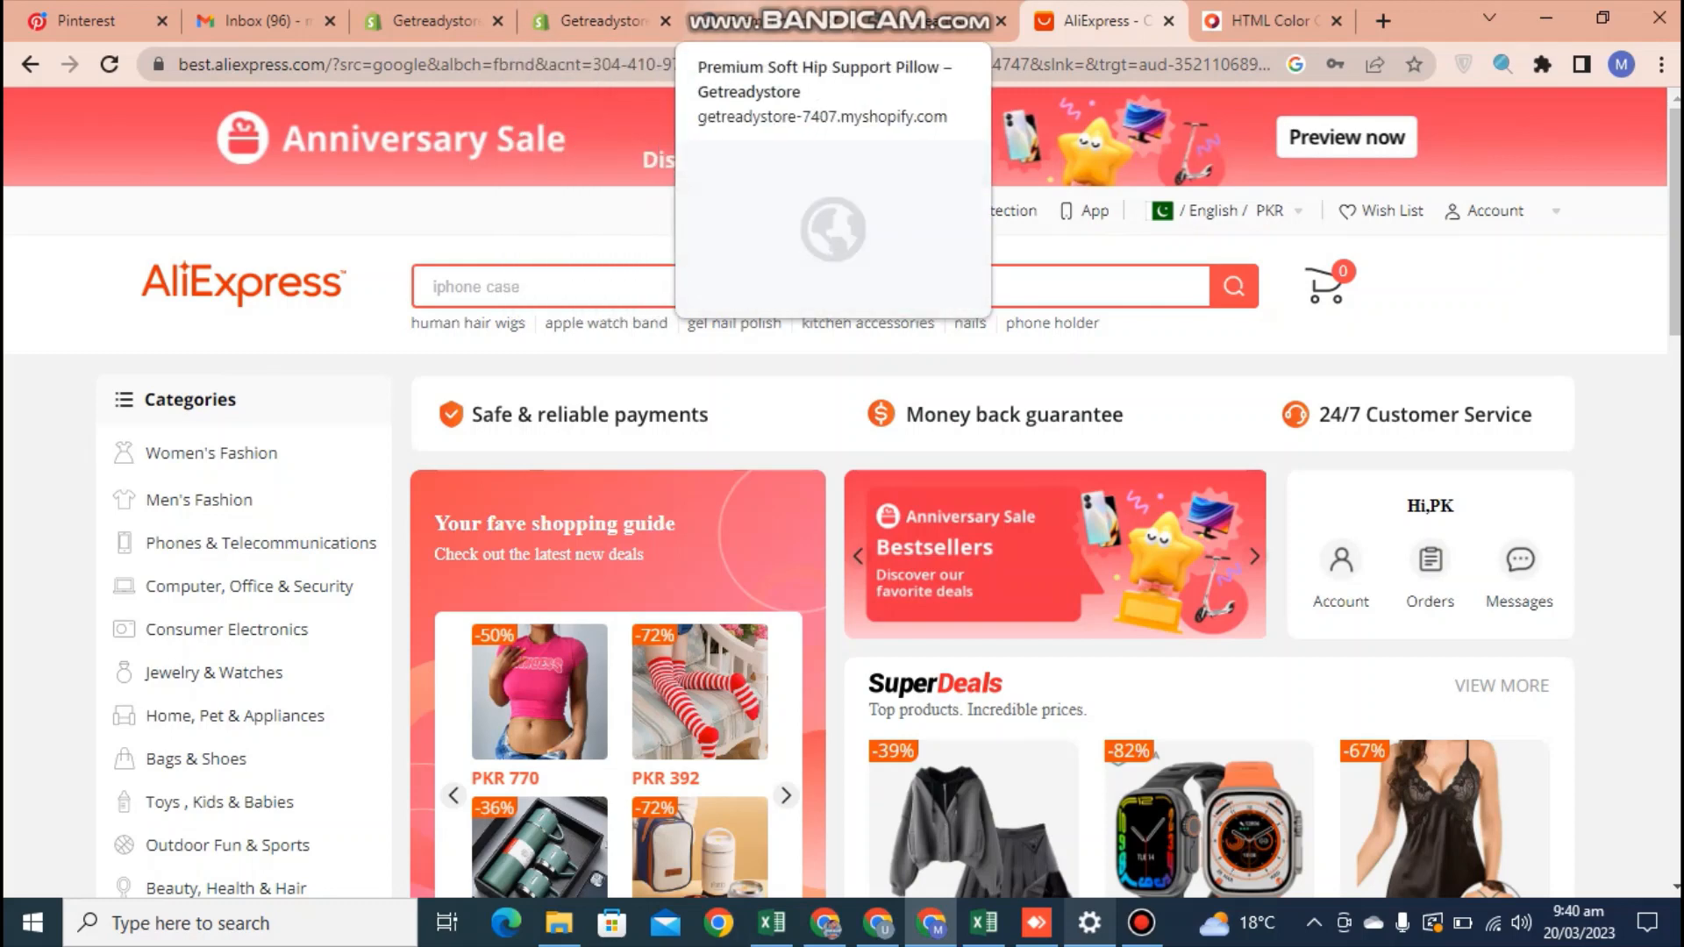
left_click(842, 20)
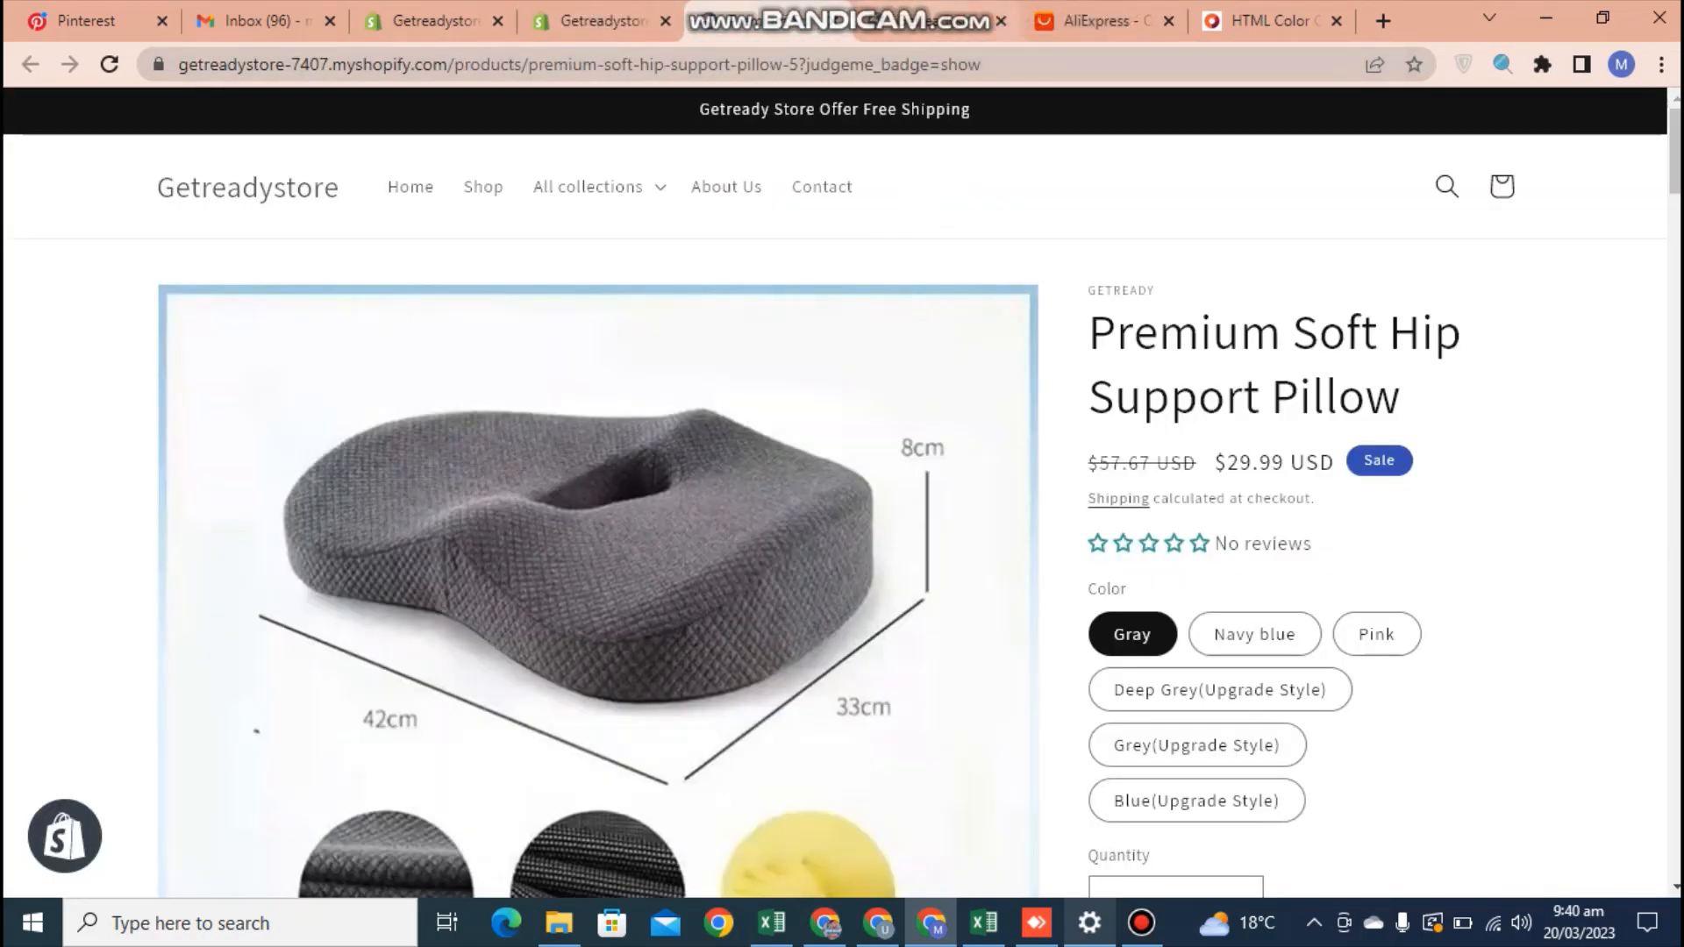
left_click(930, 20)
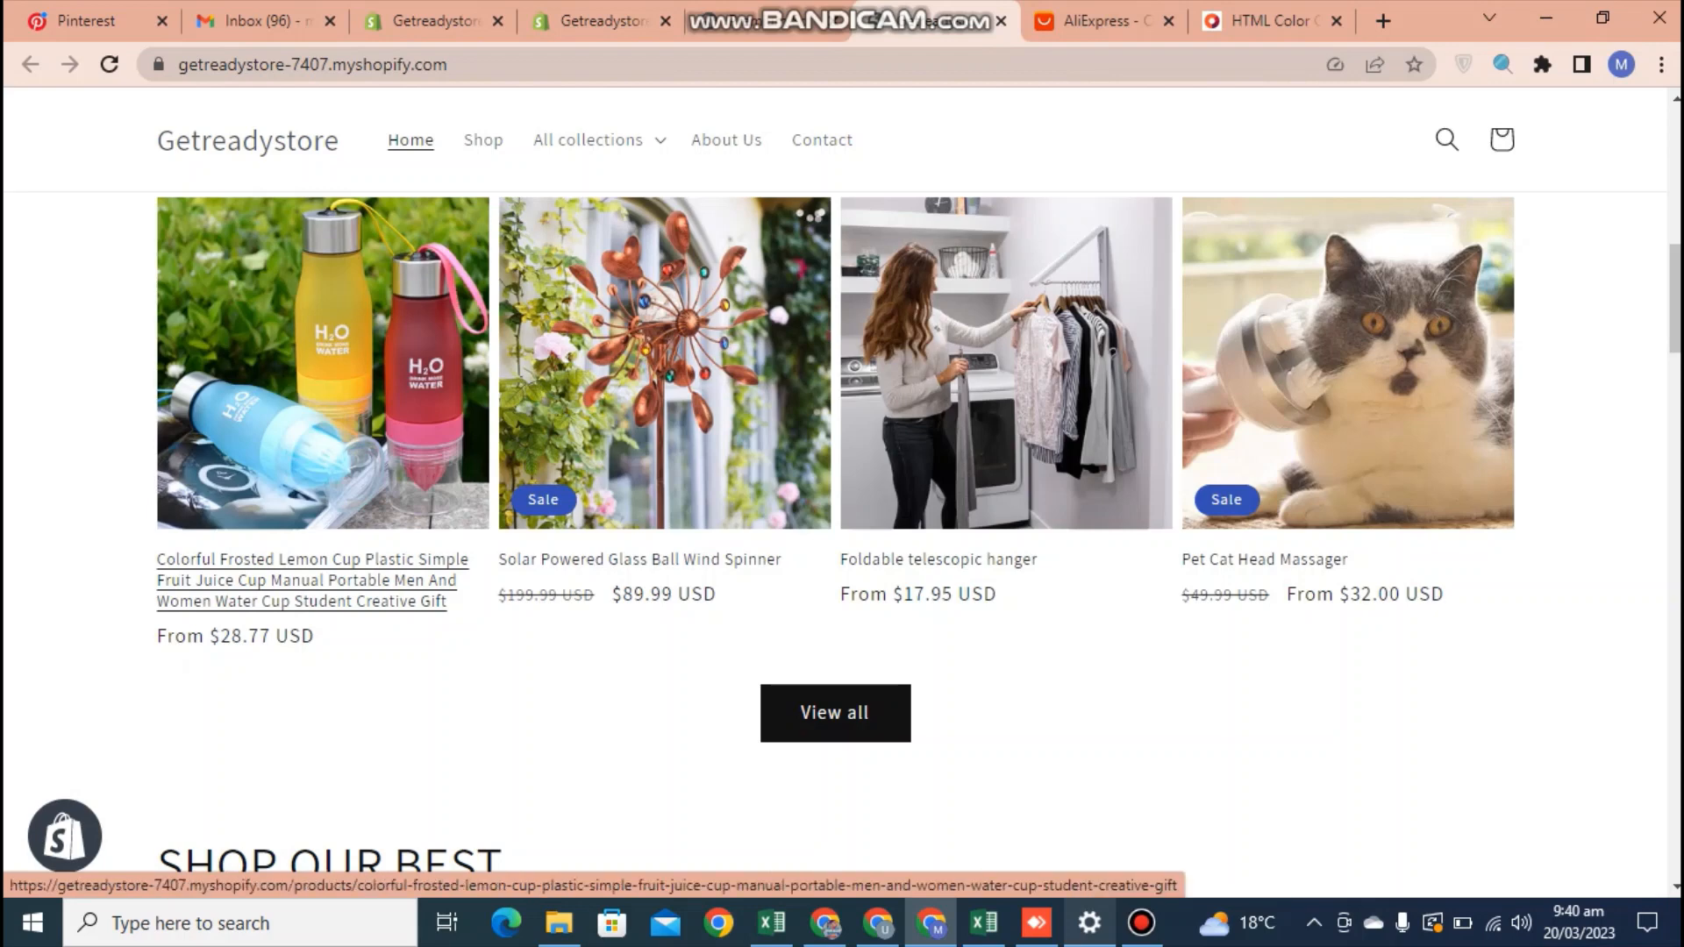
right_click(215, 332)
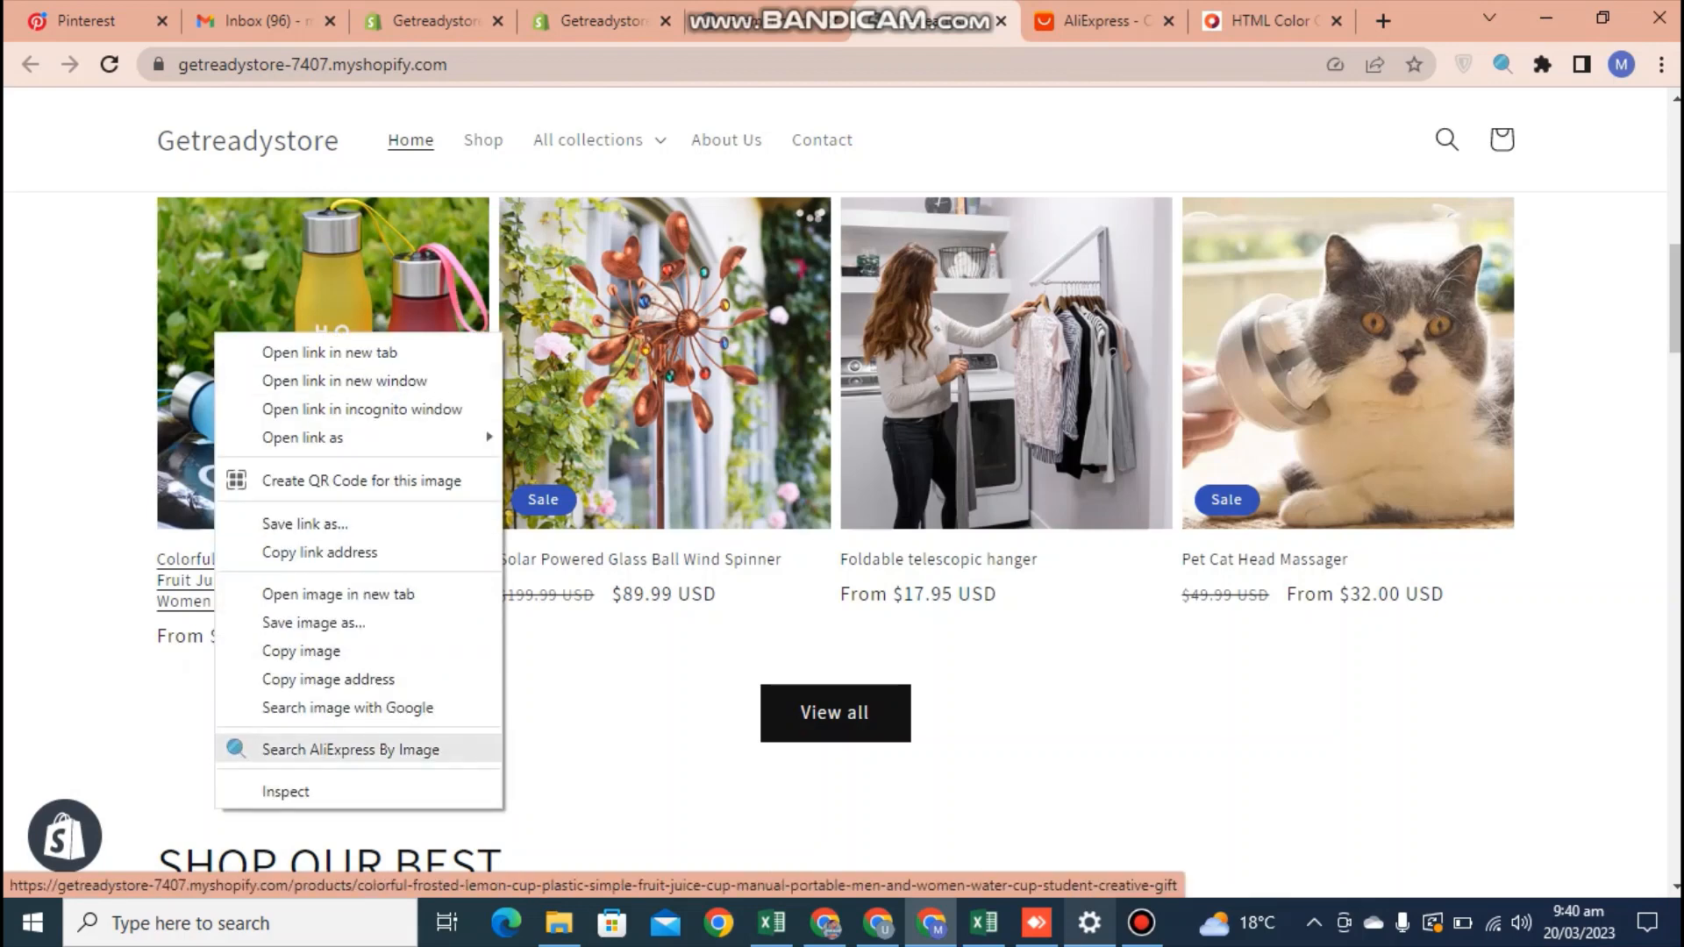
left_click(351, 749)
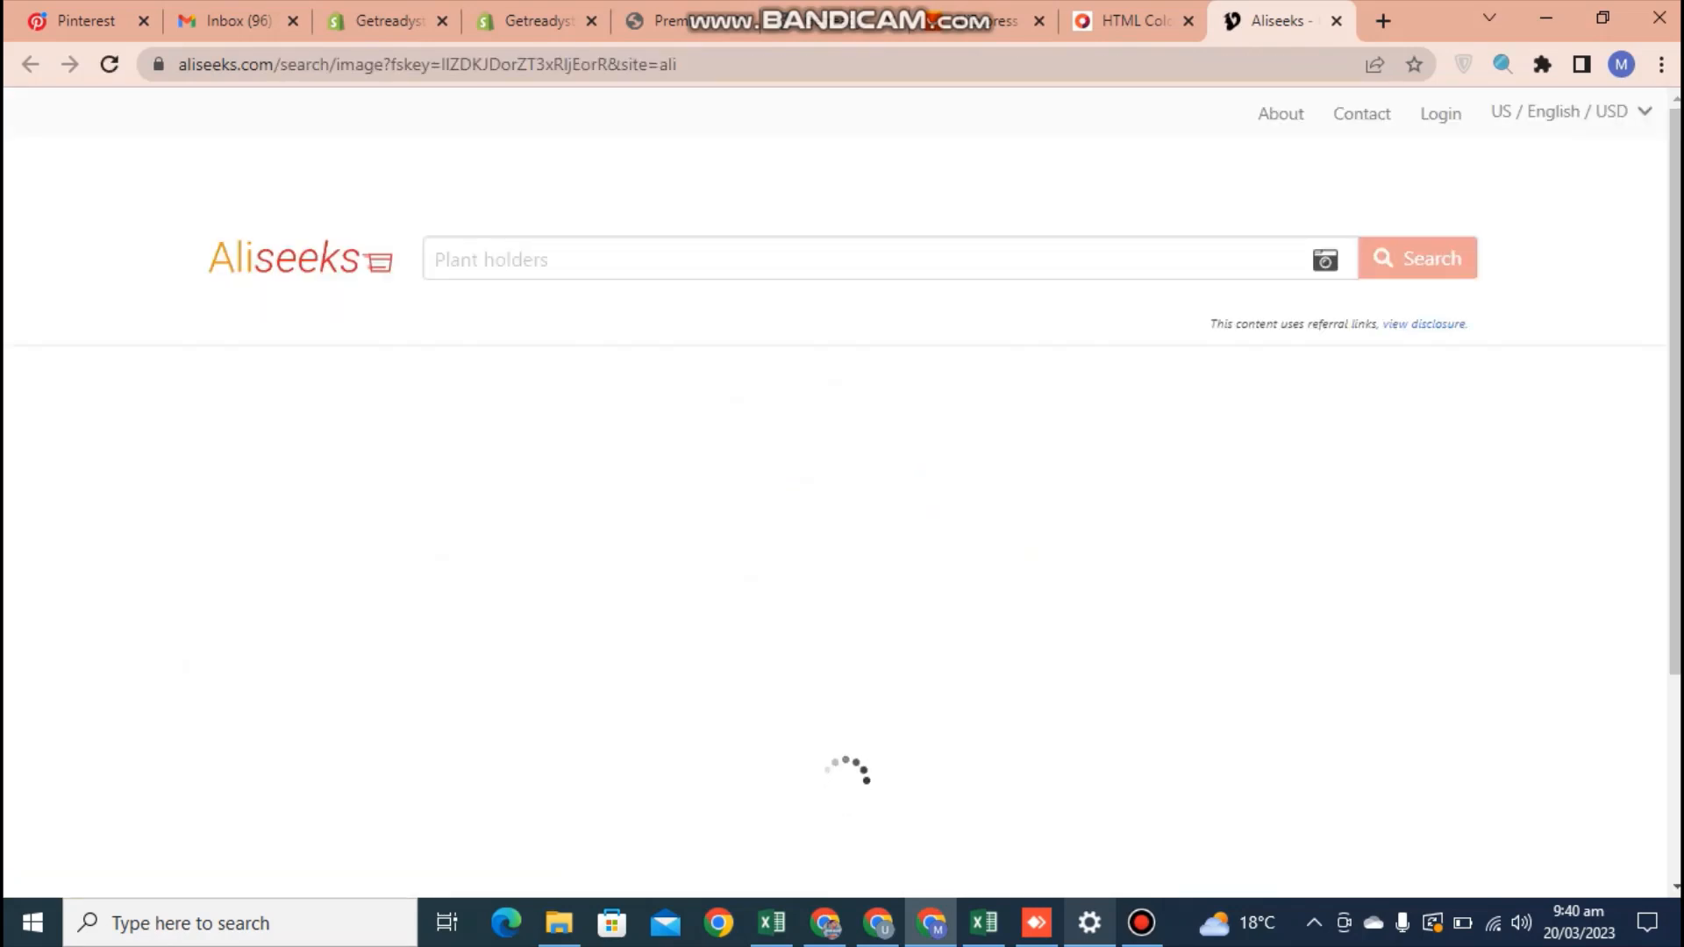
left_click_drag(1675, 193, 1675, 322)
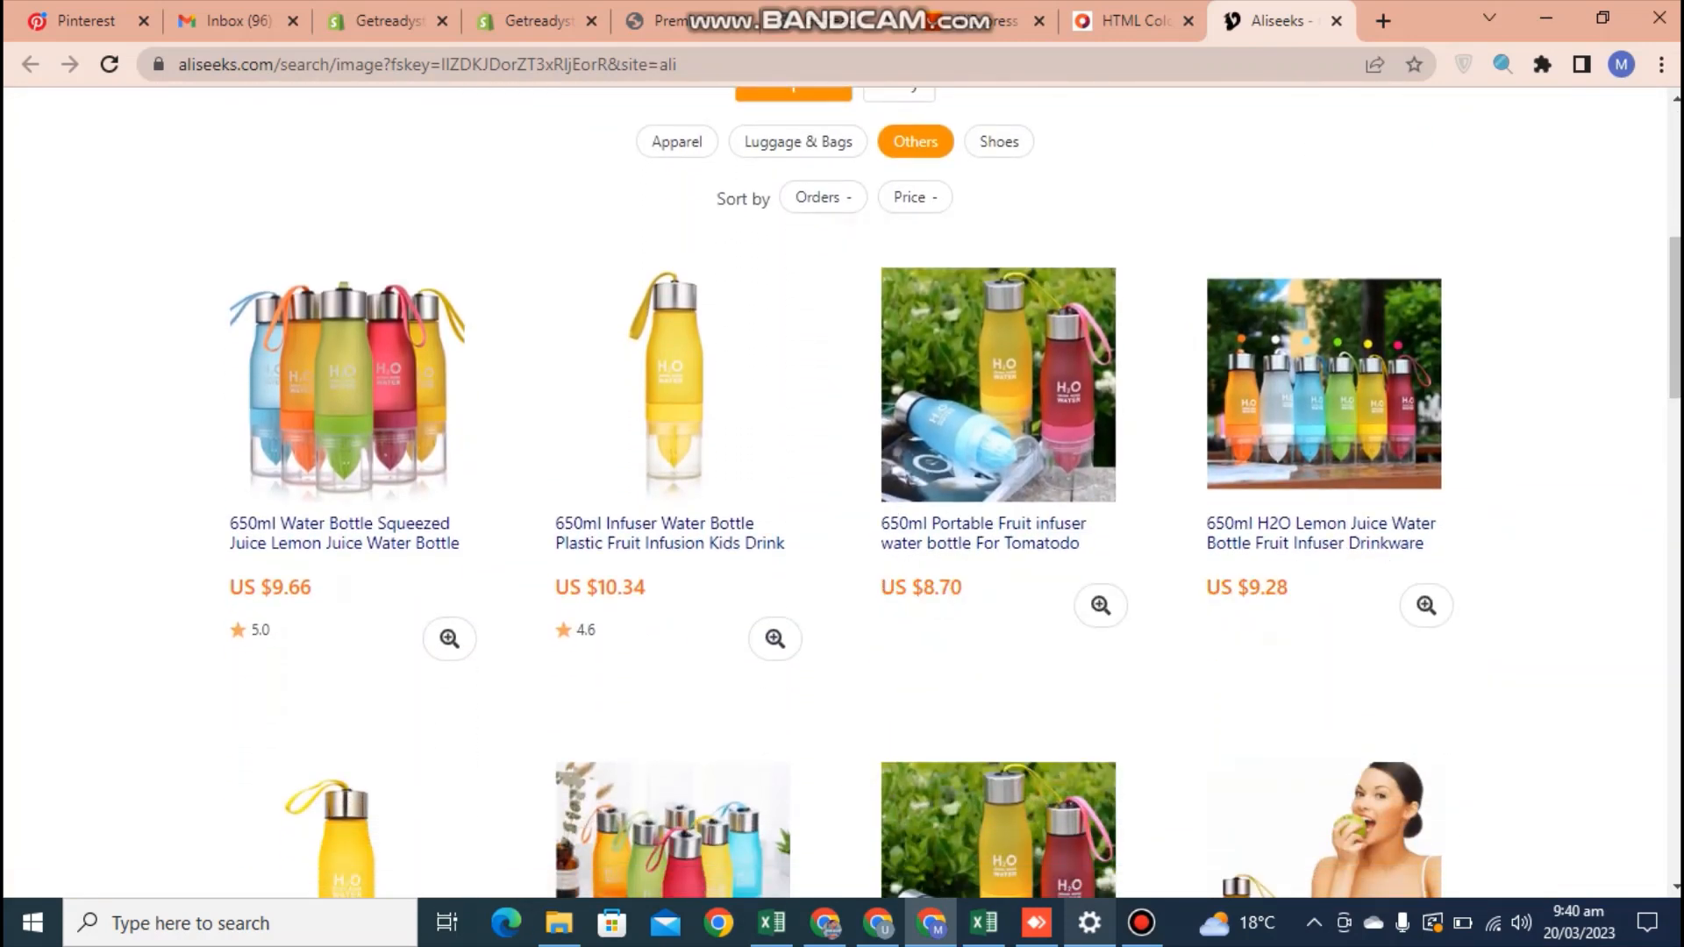
left_click(355, 408)
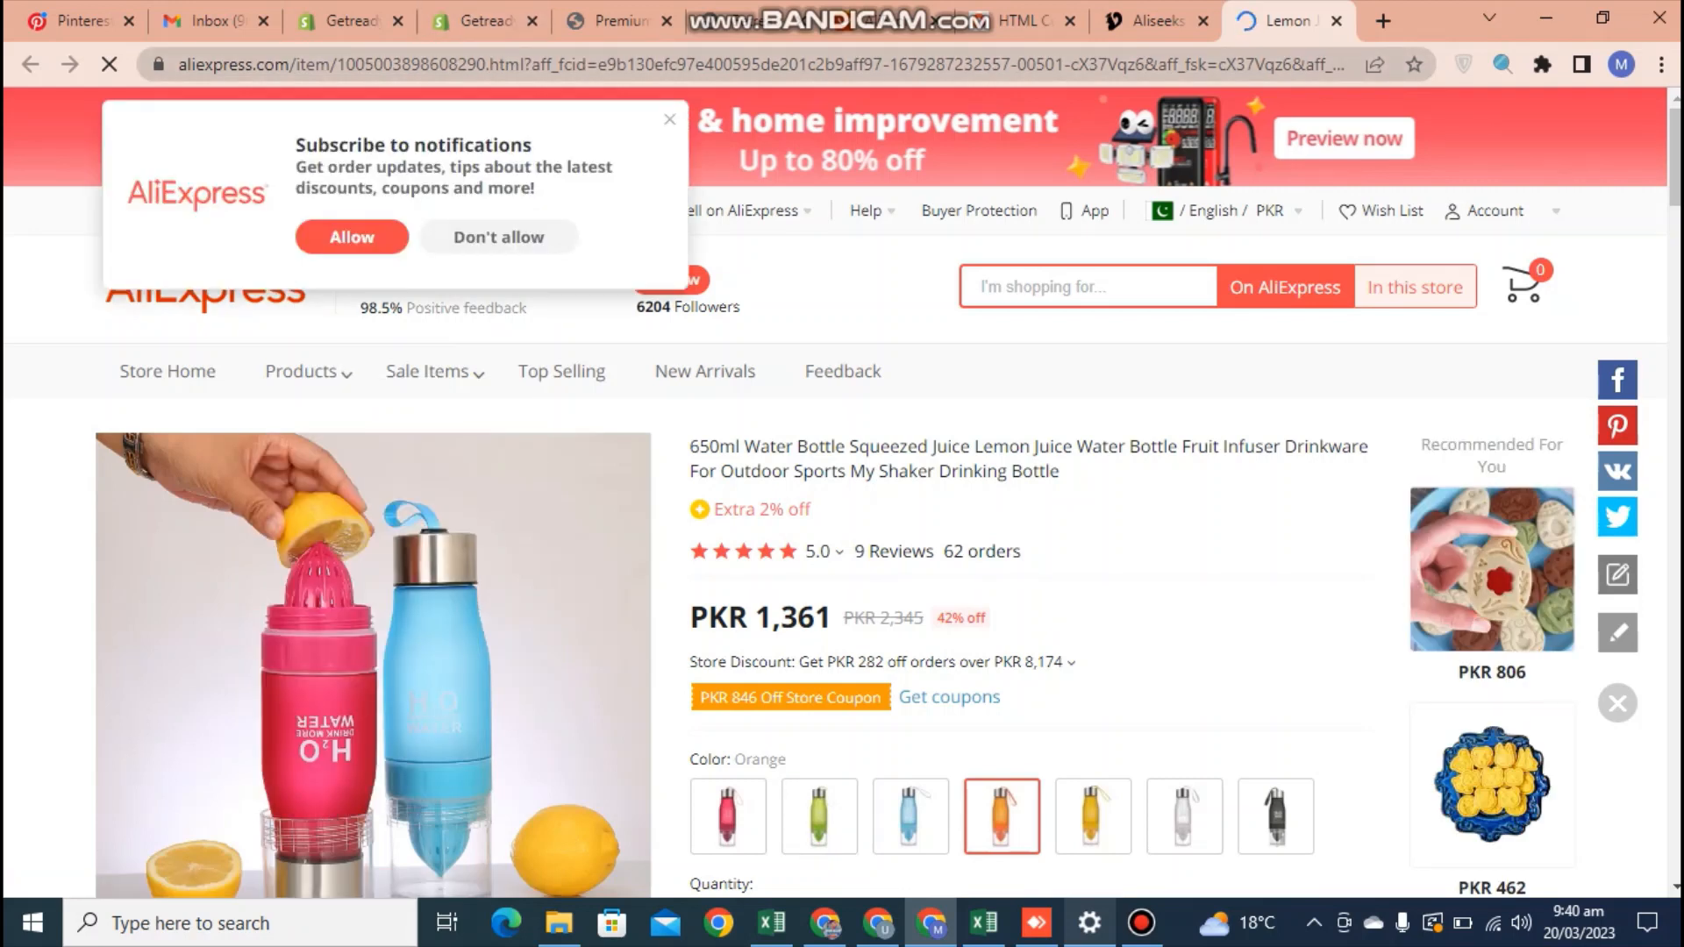
Copy the AliExpress product's URL and enter it as the source in a new Judge.me review import
left_click(761, 65)
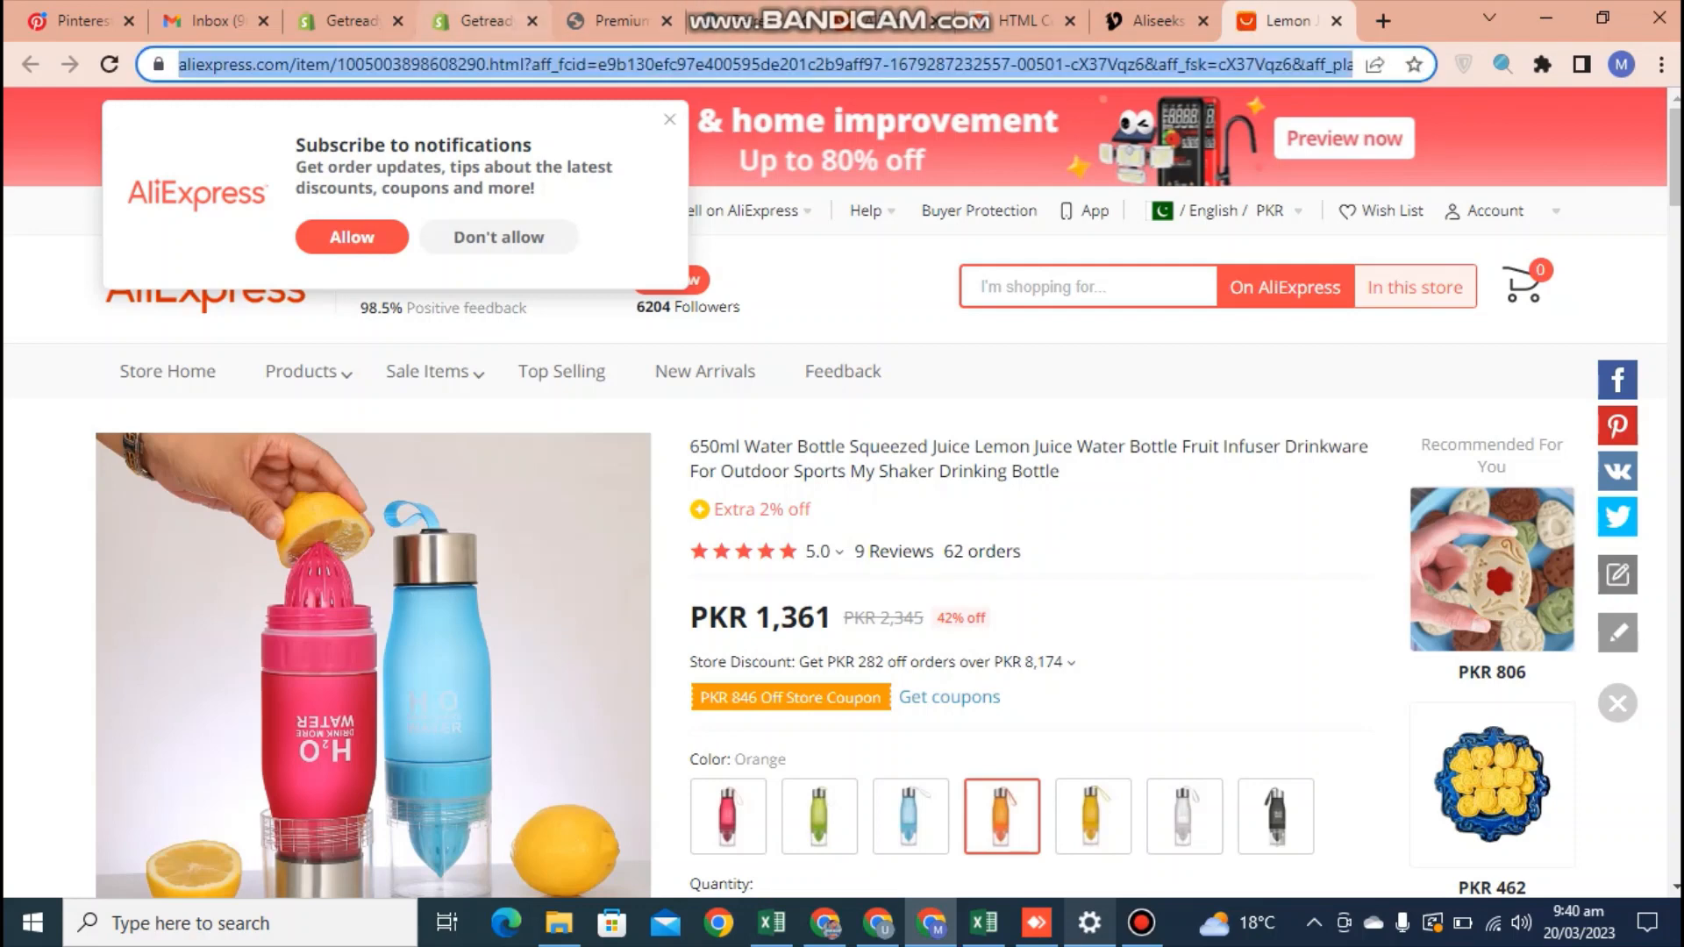
left_click(485, 21)
left_click(982, 513)
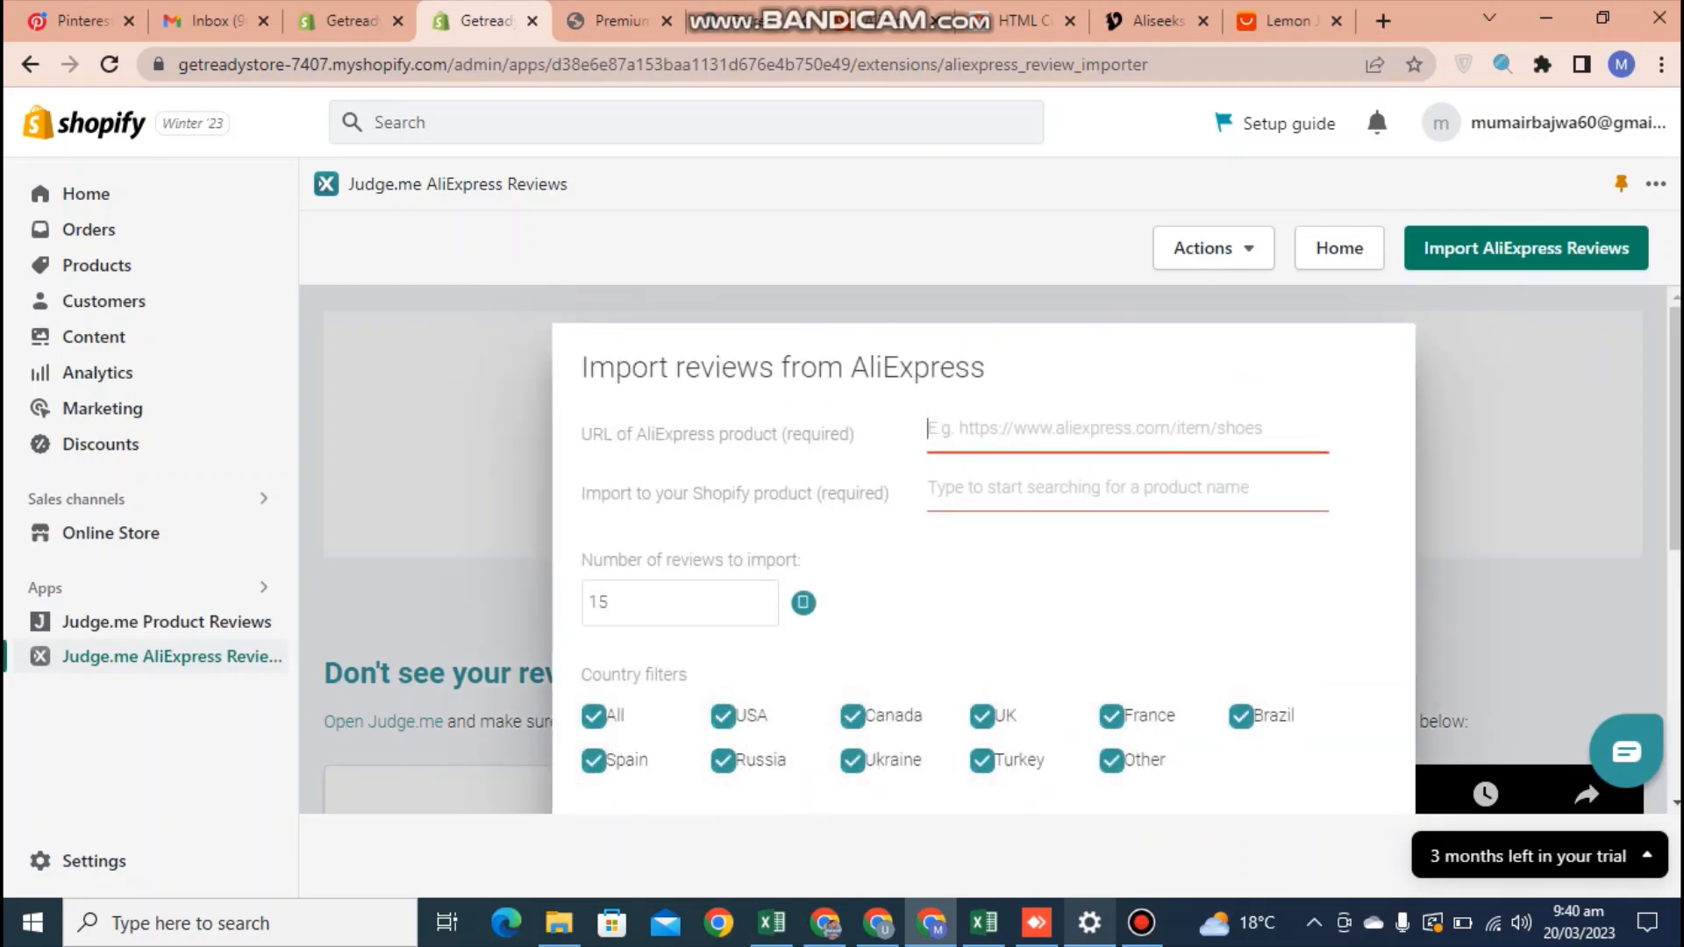
key("ctrl+v")
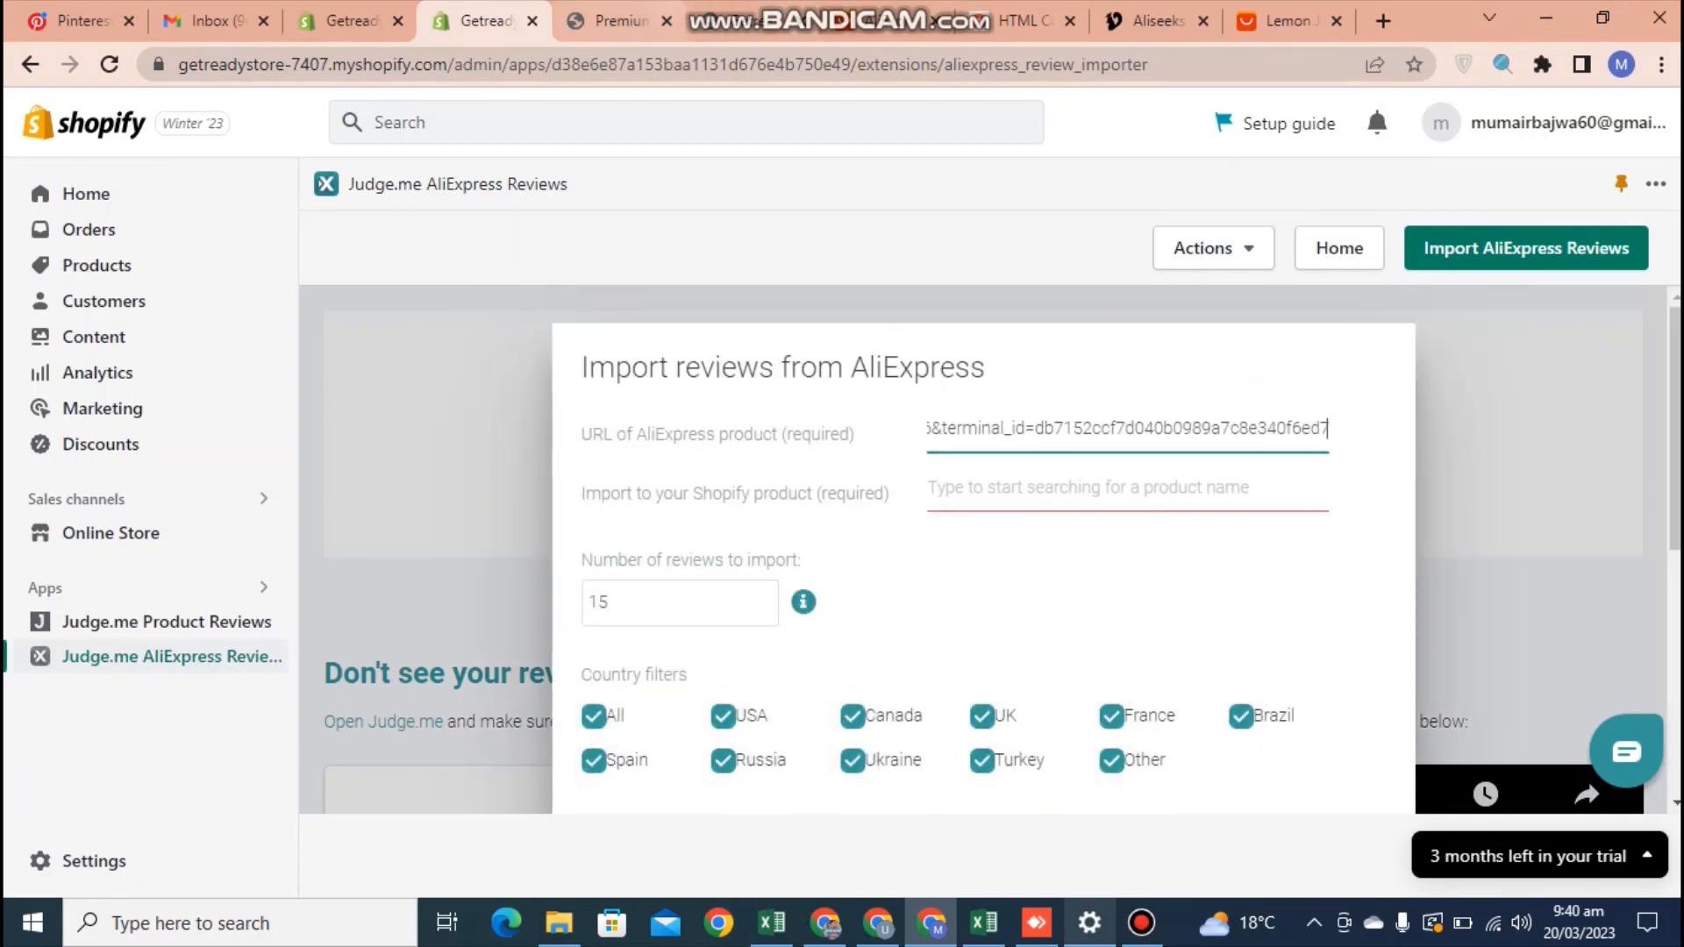
Copy the Colorful Frosted Lemon Cup title from its store page and choose that product as the Shopify import target
left_click(614, 21)
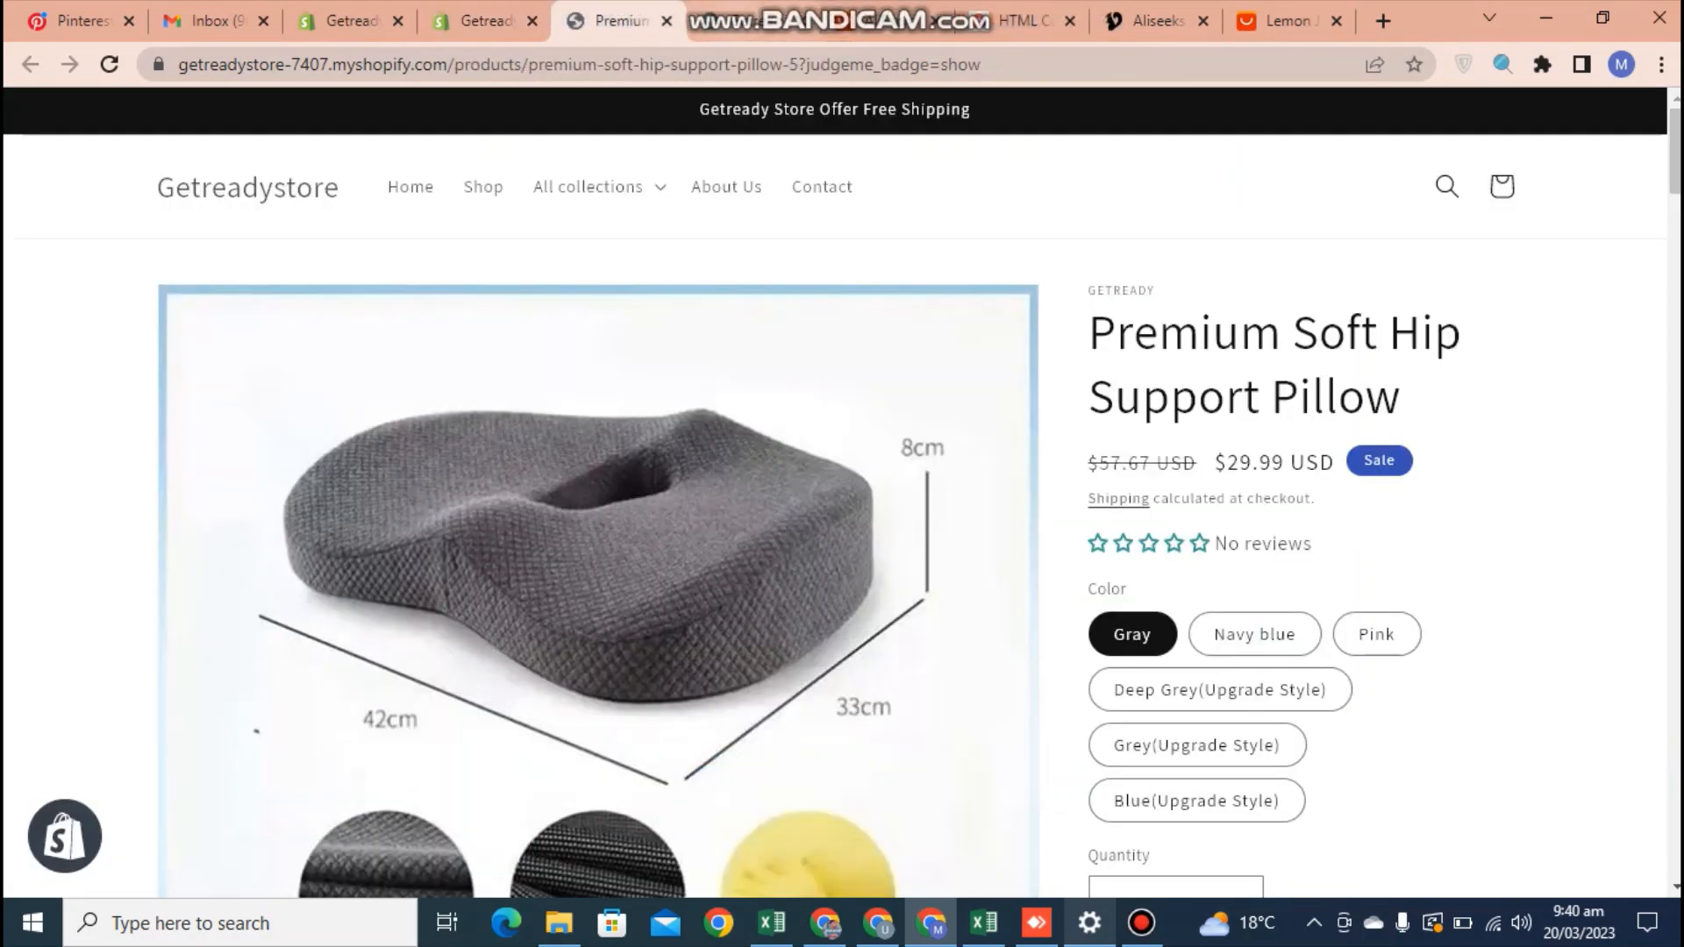
left_click(745, 21)
left_click(322, 421)
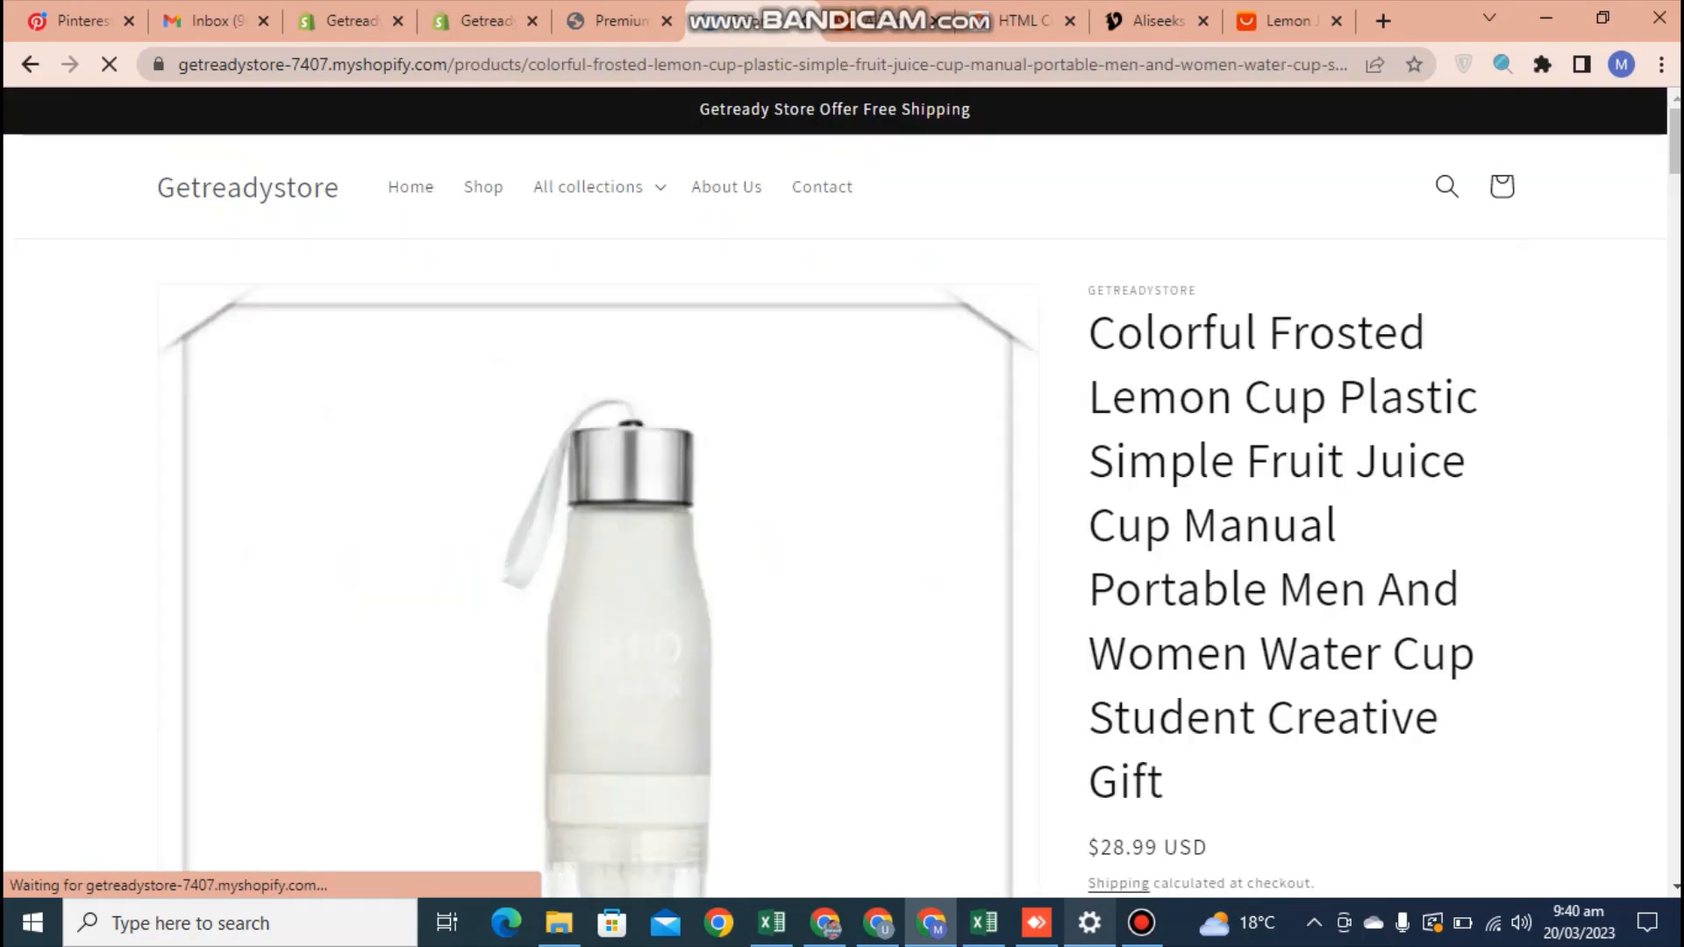
left_click_drag(1090, 333, 1166, 783)
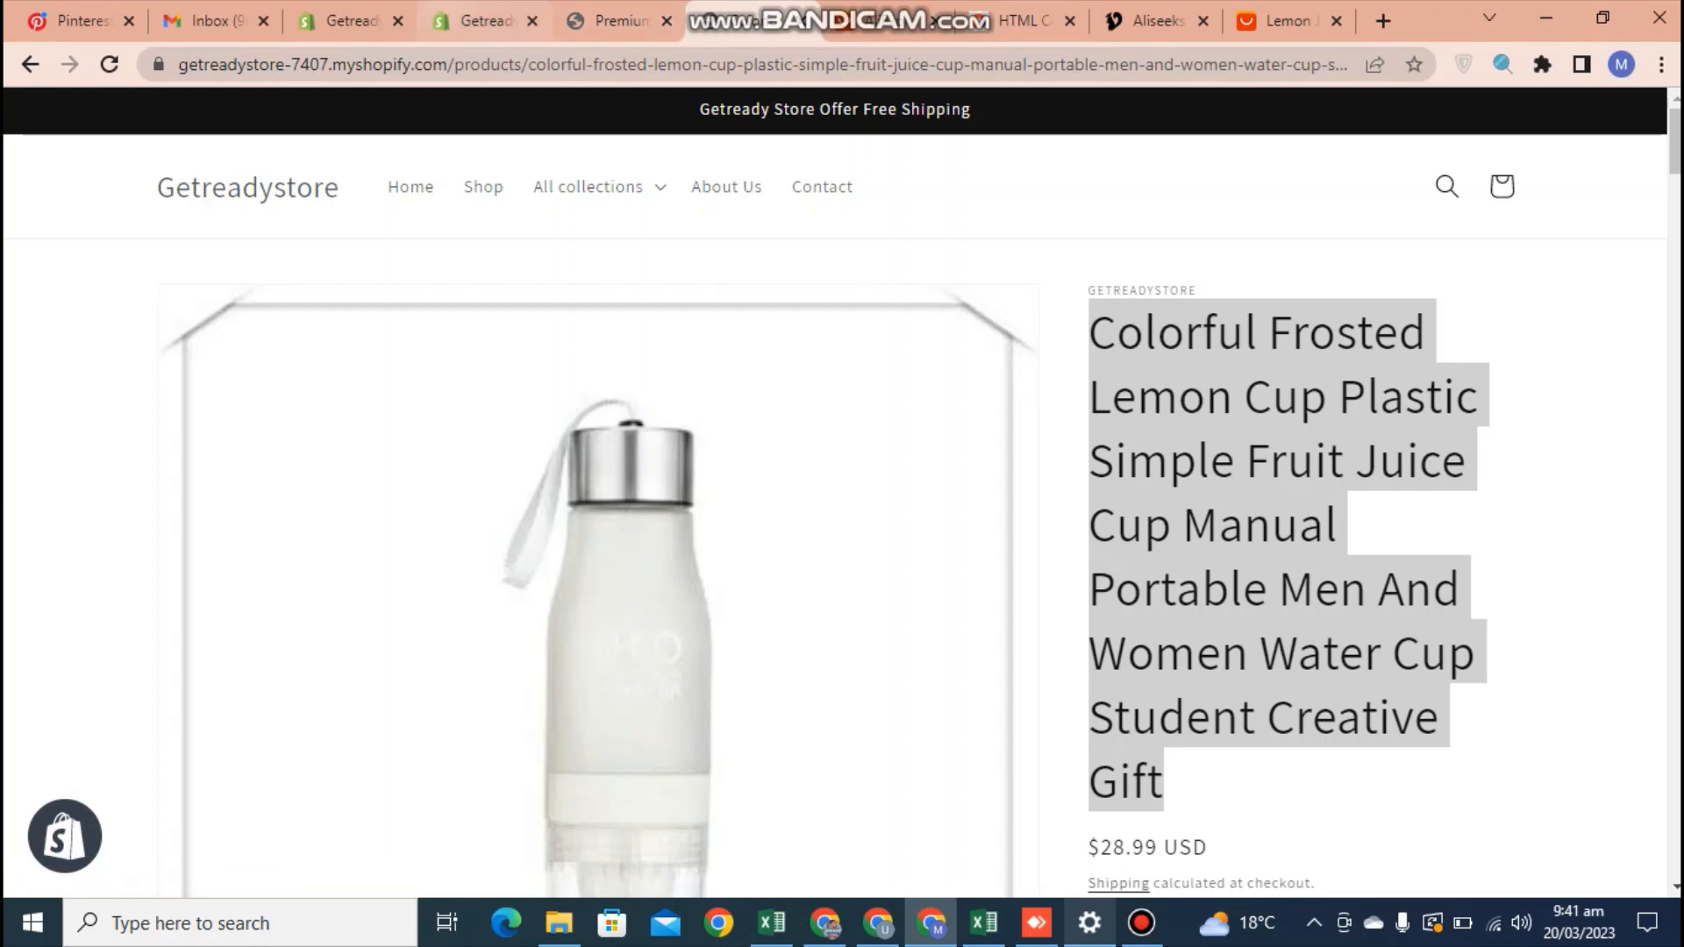
left_click(481, 21)
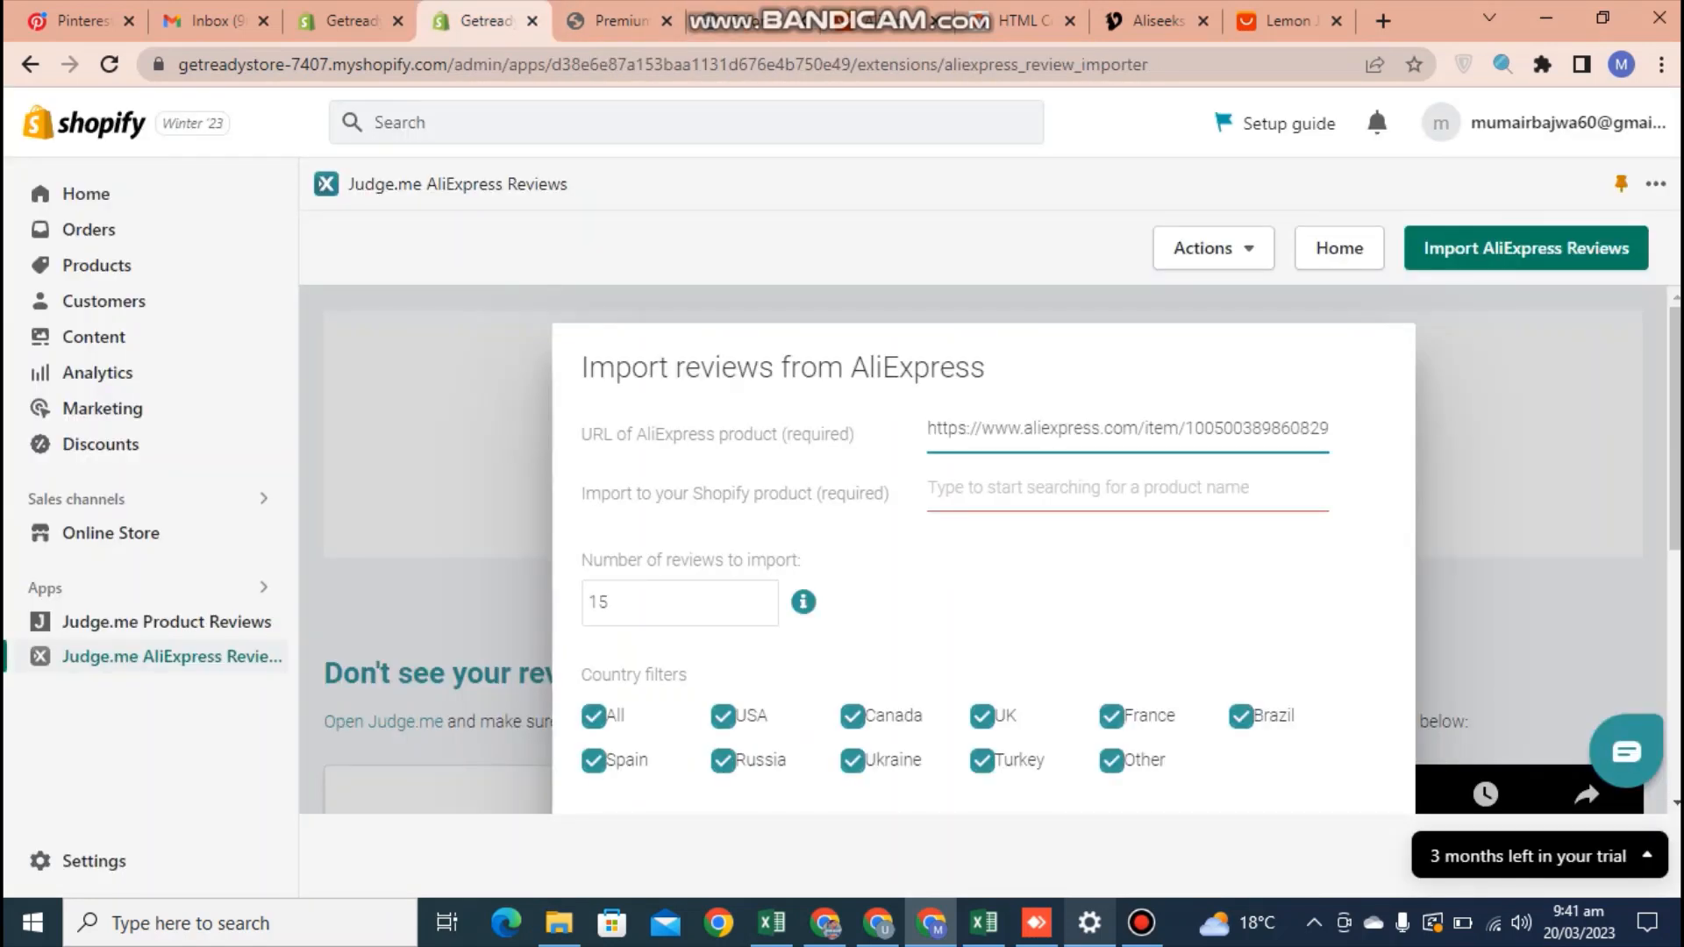
left_click(1088, 487)
key("ctrl+v")
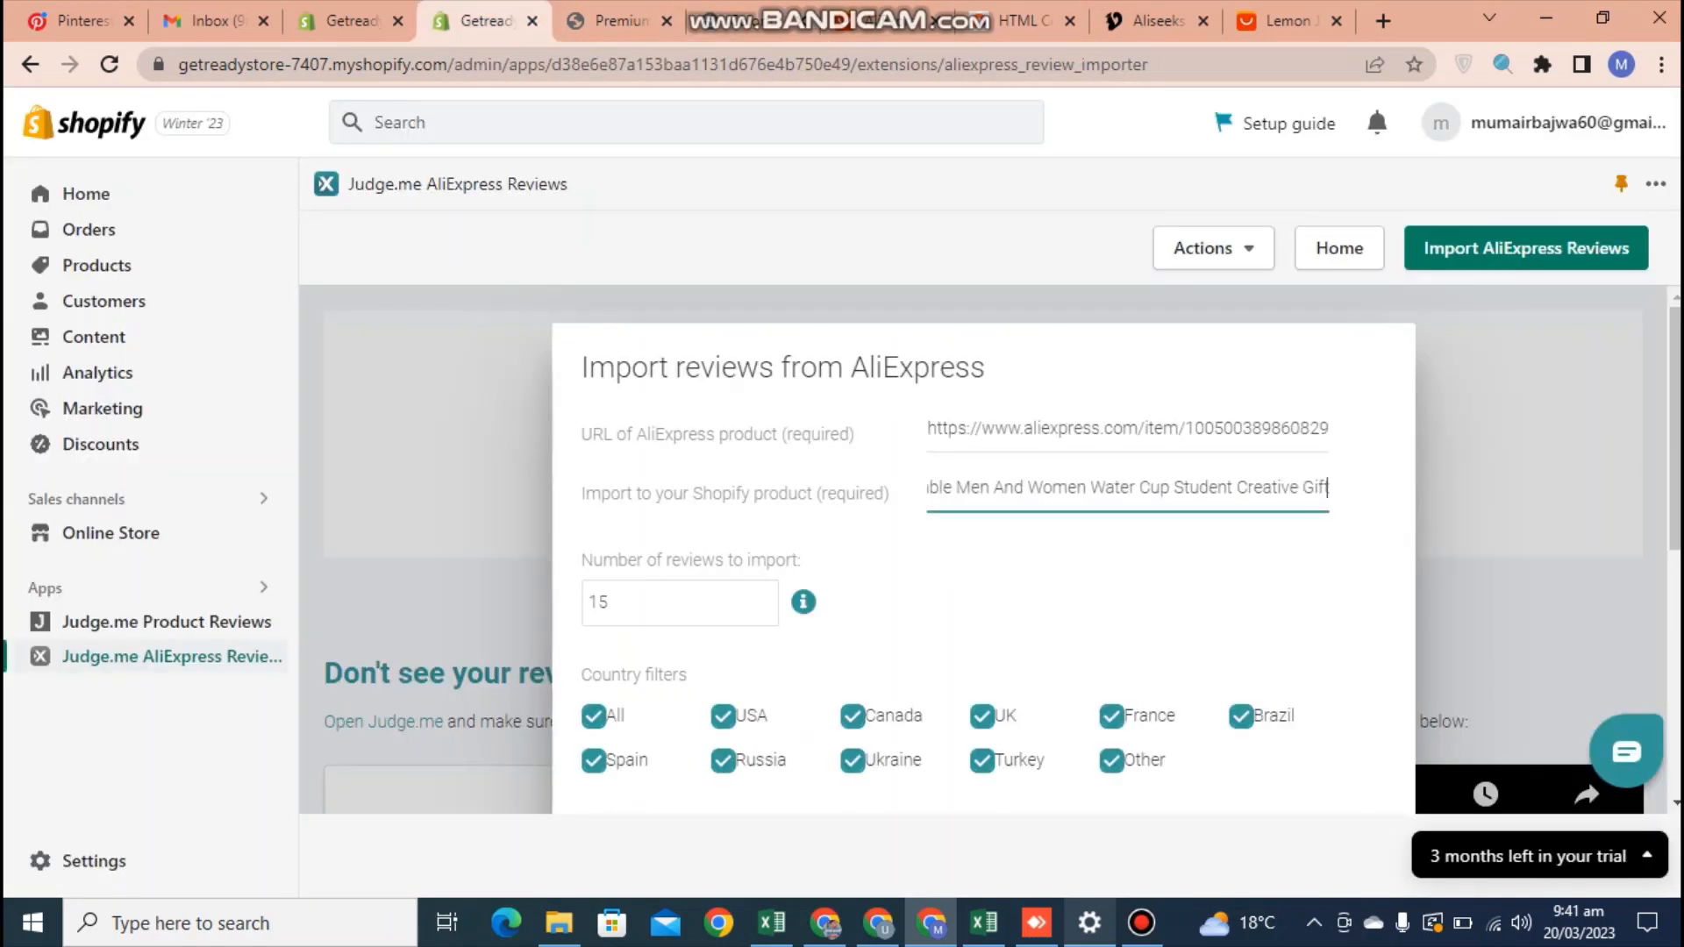
left_click(1053, 574)
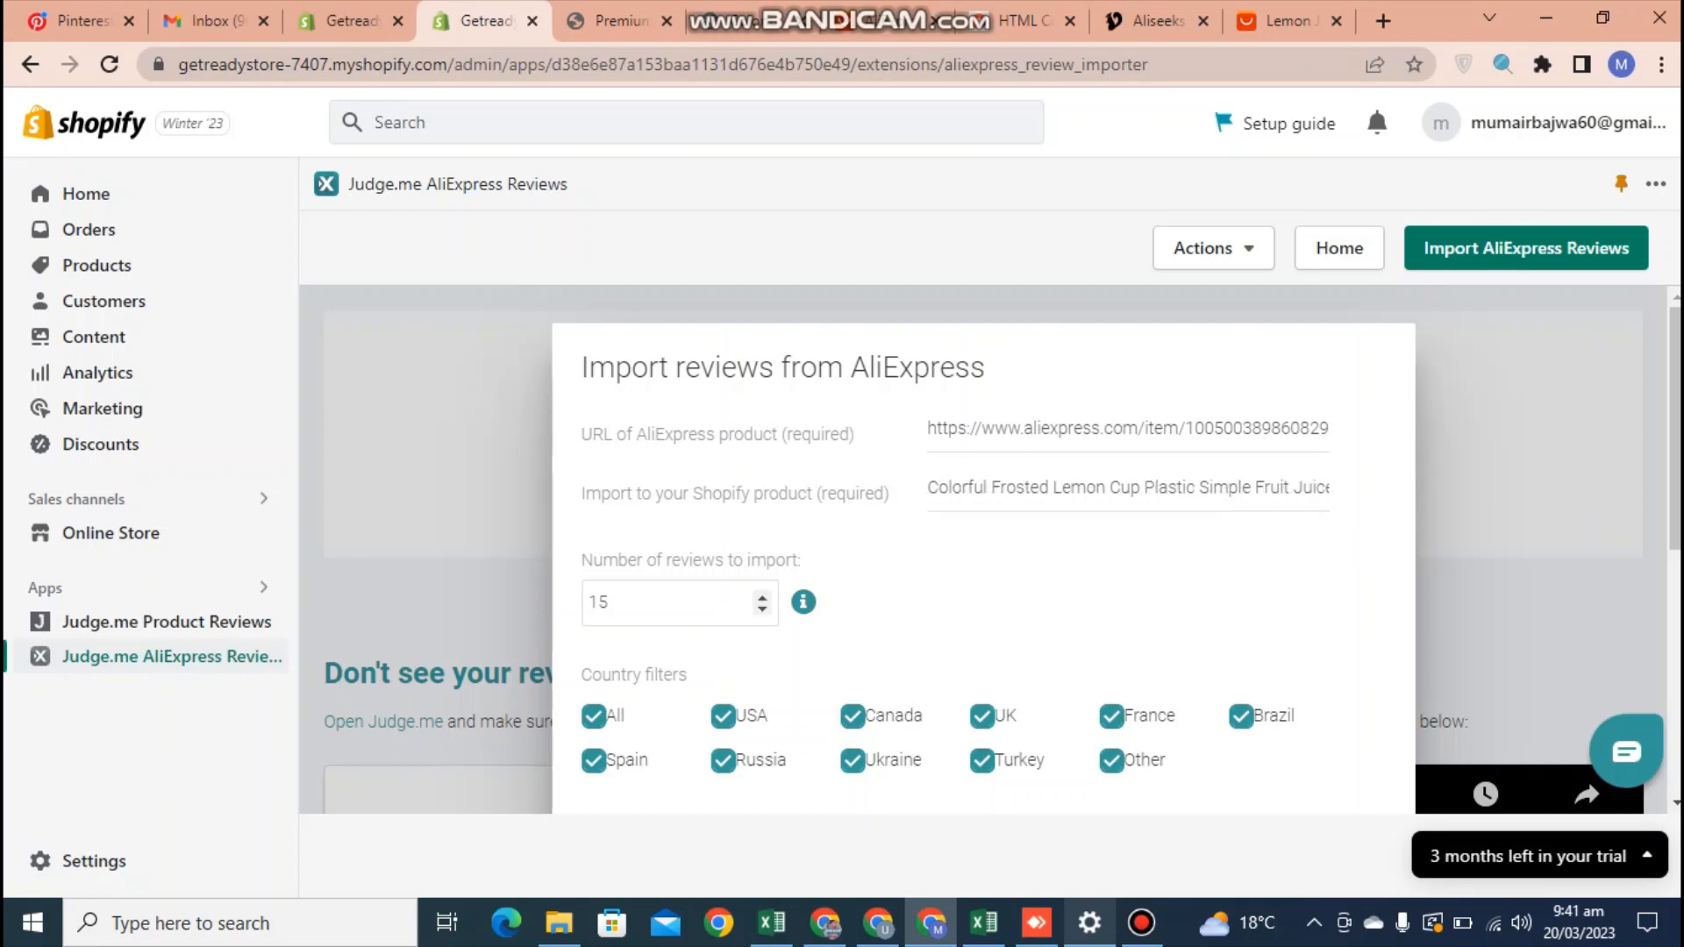
Set the number of reviews to import to 8
left_click(667, 602)
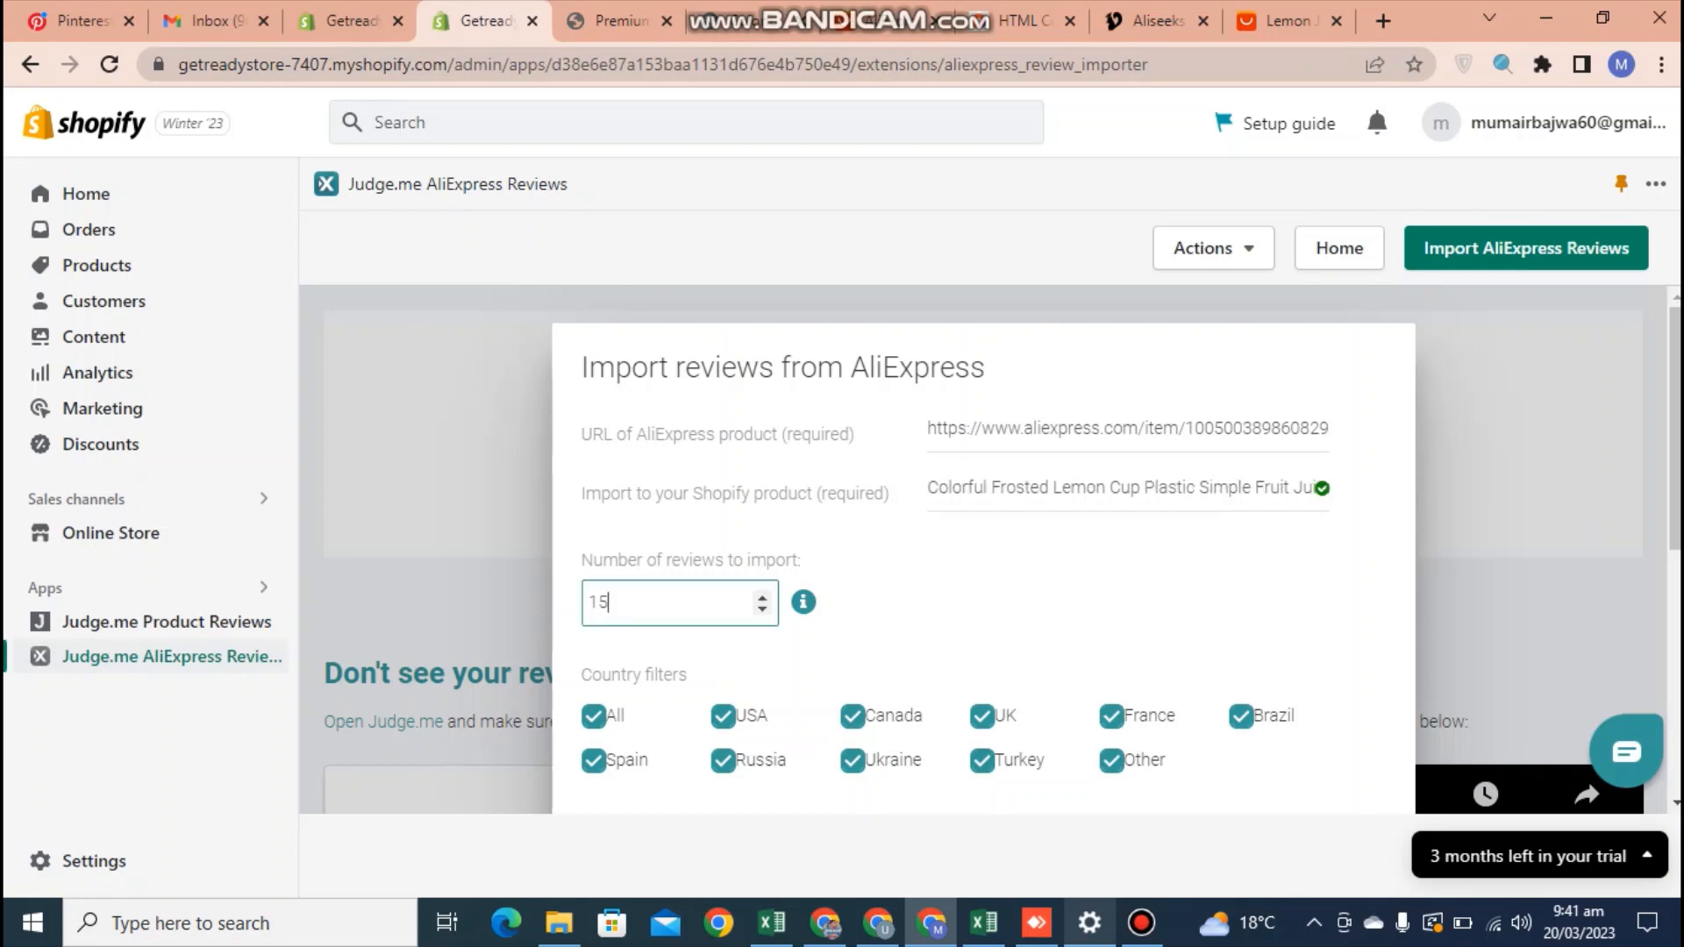
key("BackSpace")
key("BackSpace")
type("8")
left_click(938, 598)
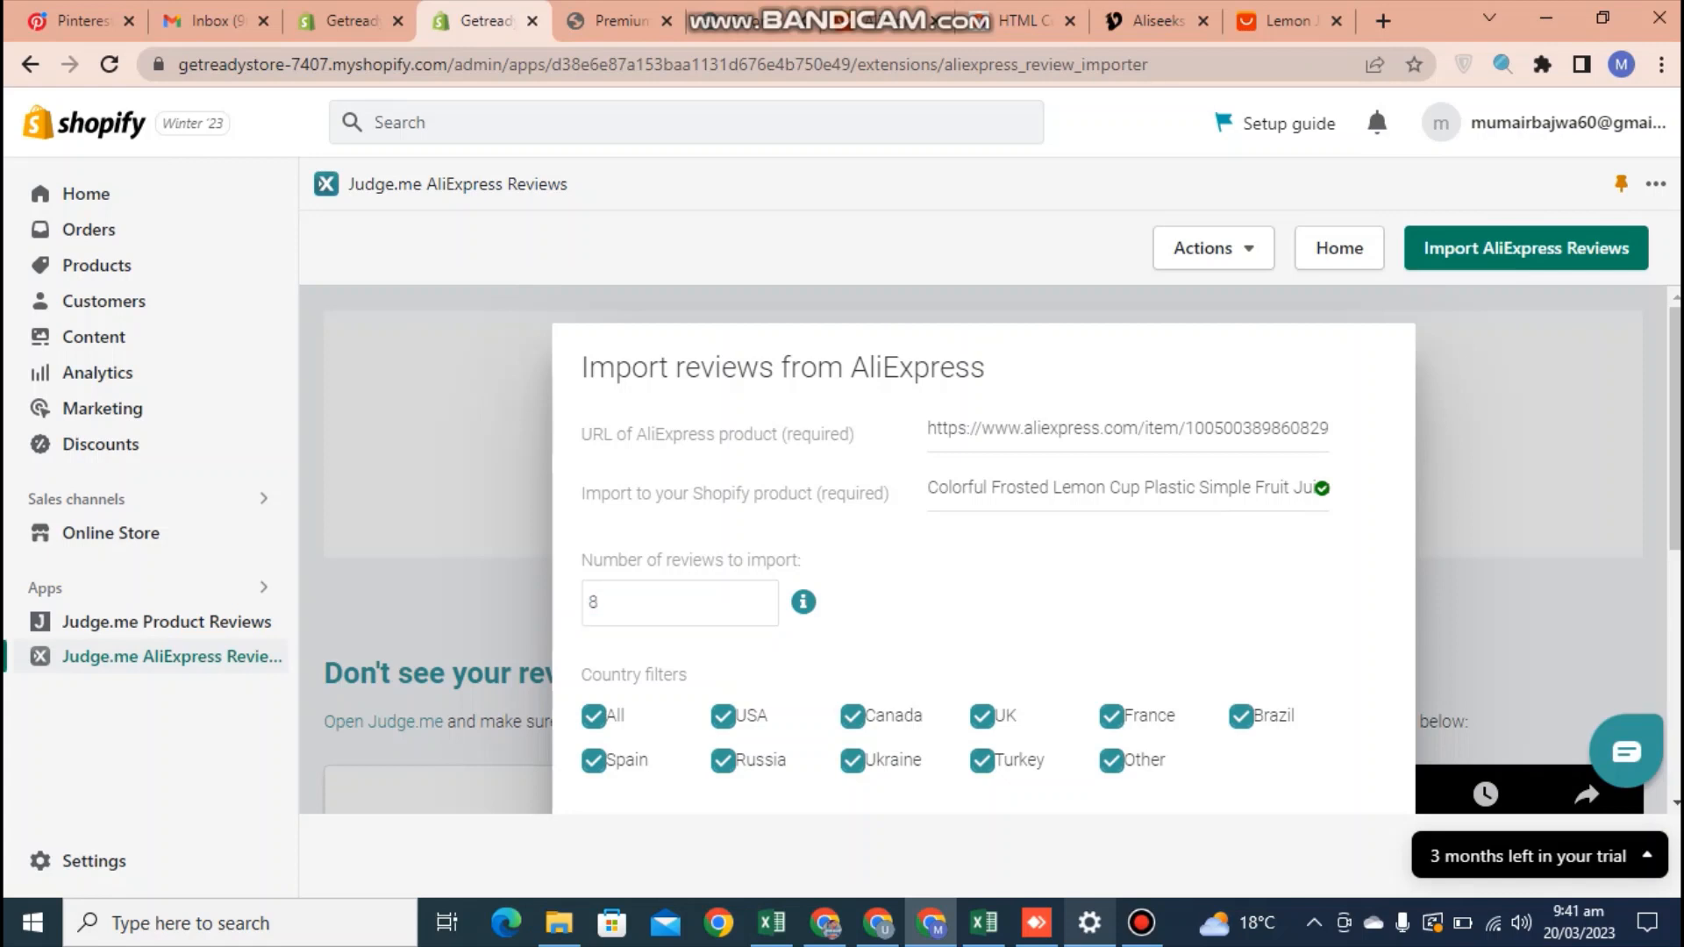
Check the import form's country, content and translation filters and start importing the reviews with the default filters
scroll(938, 598, "down", 3)
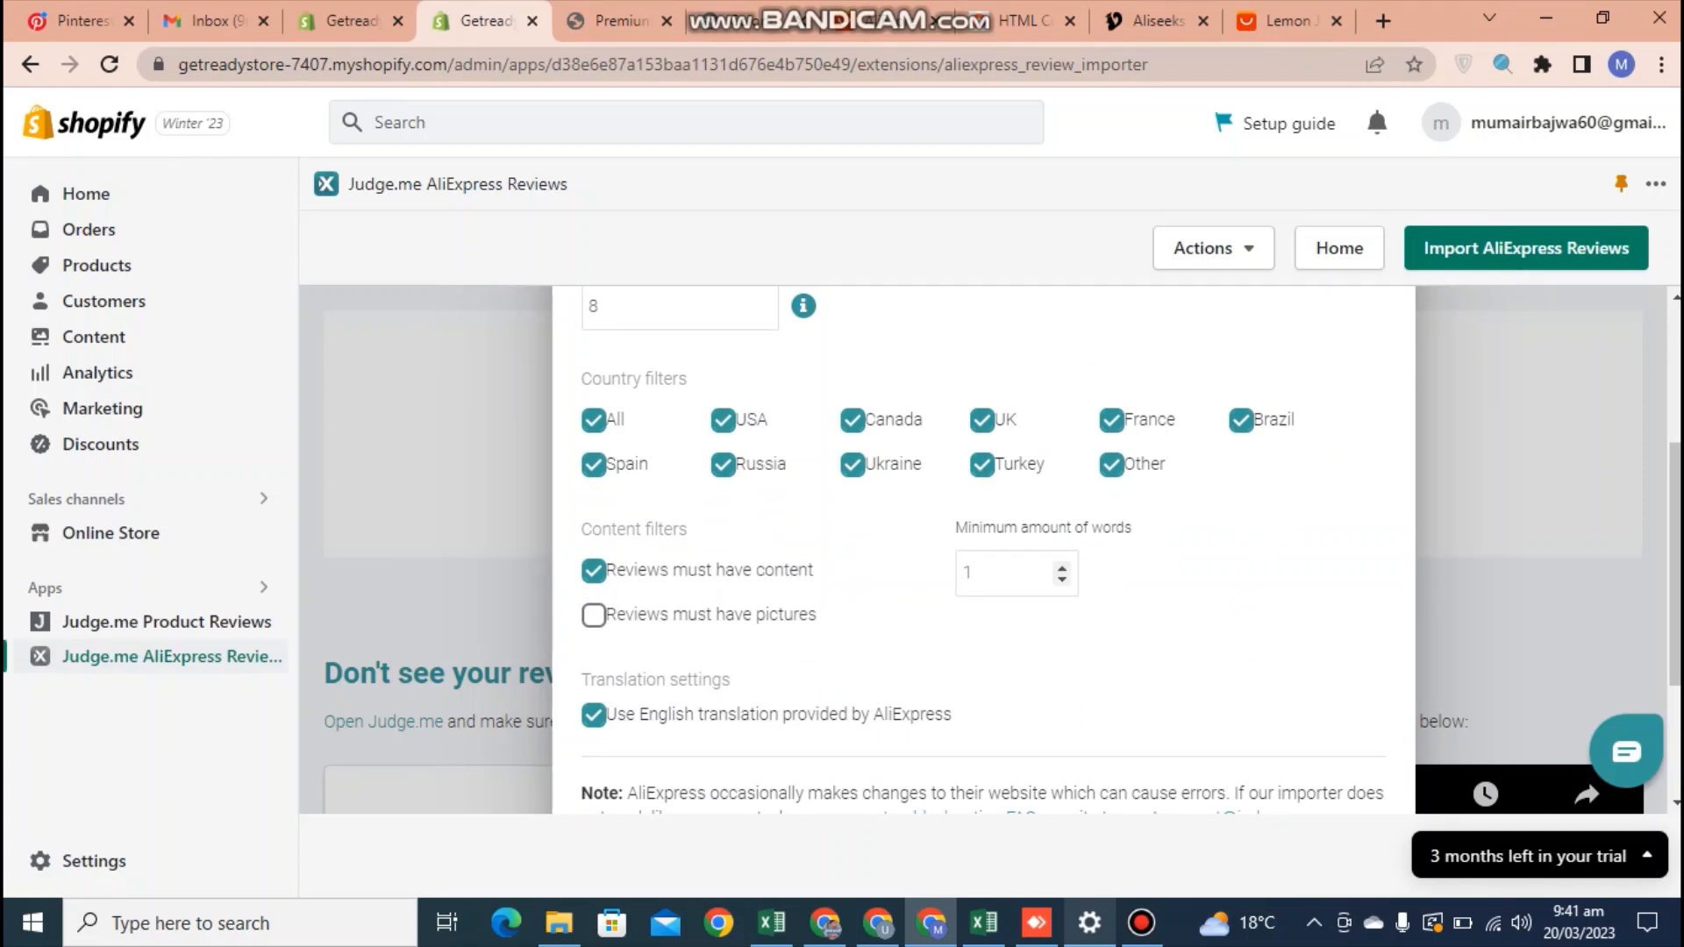
left_click(999, 573)
scroll(983, 551, "down", 2)
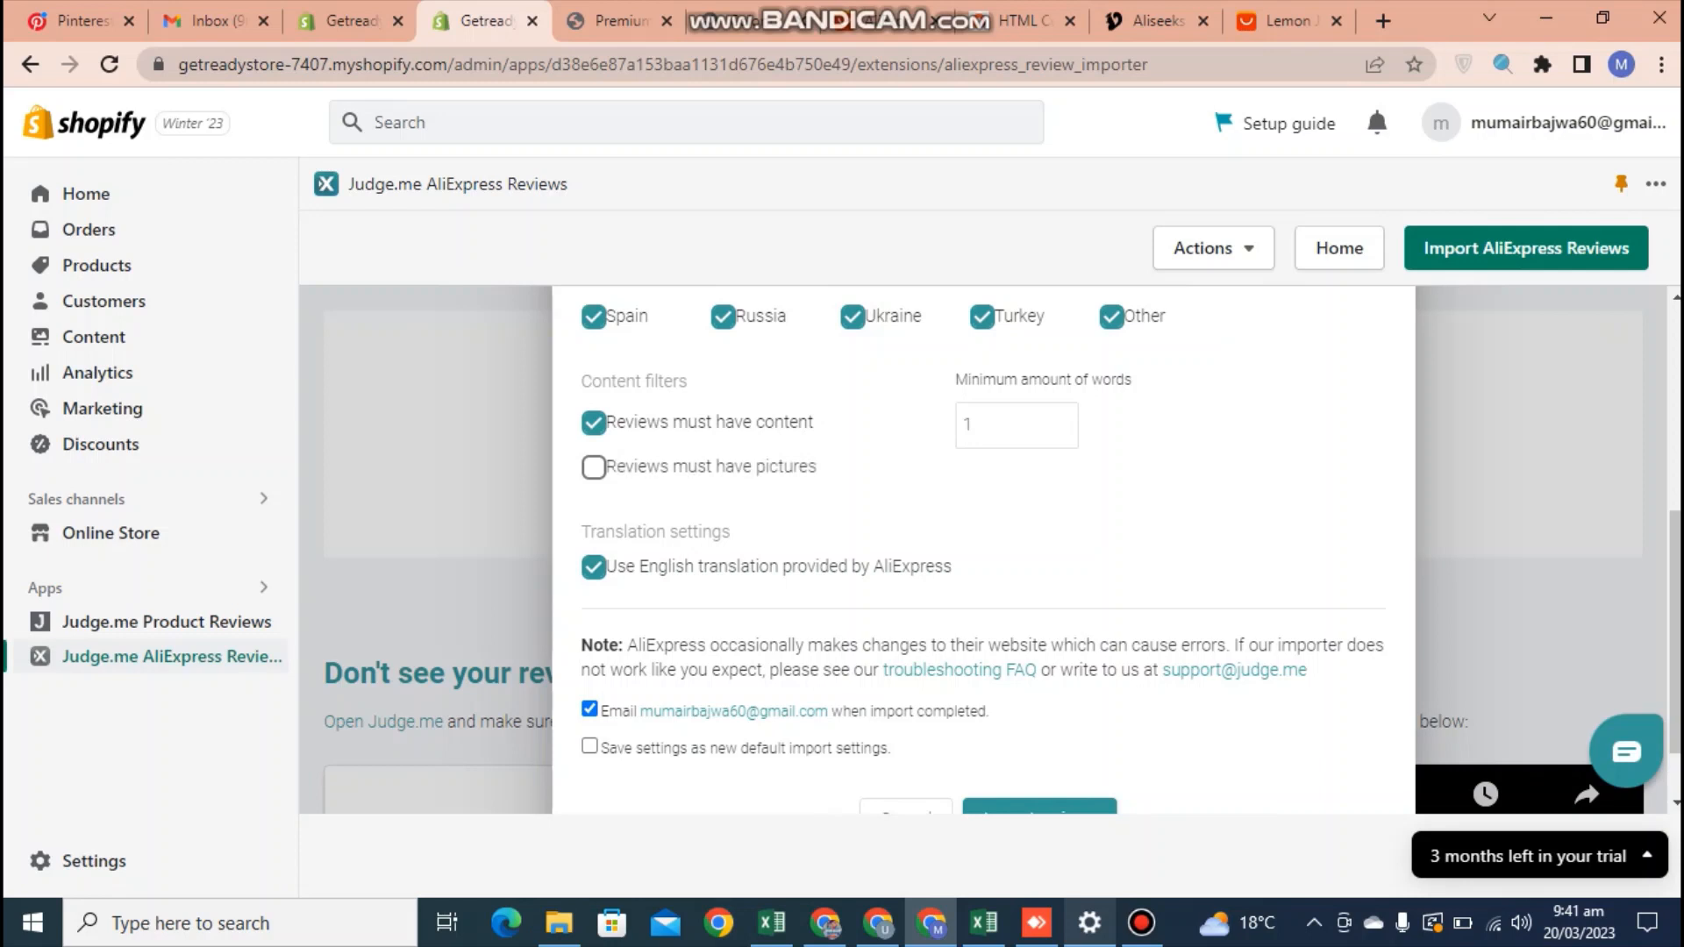
scroll(982, 551, "down", 1)
scroll(982, 551, "up", 3)
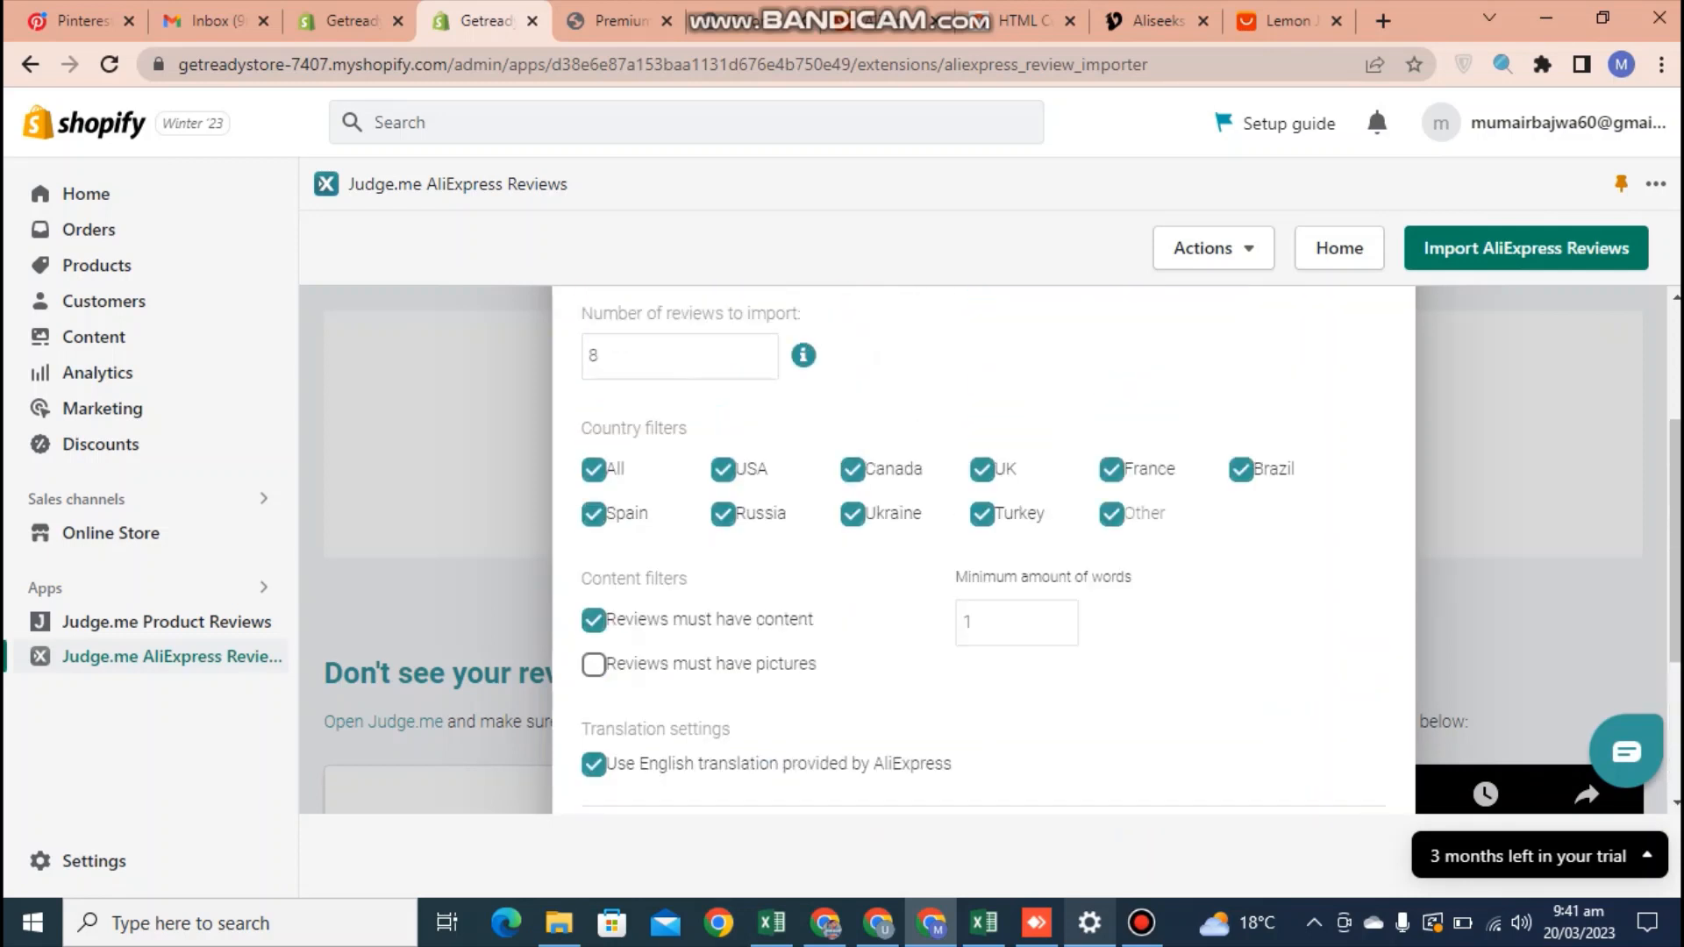
scroll(982, 551, "up", 3)
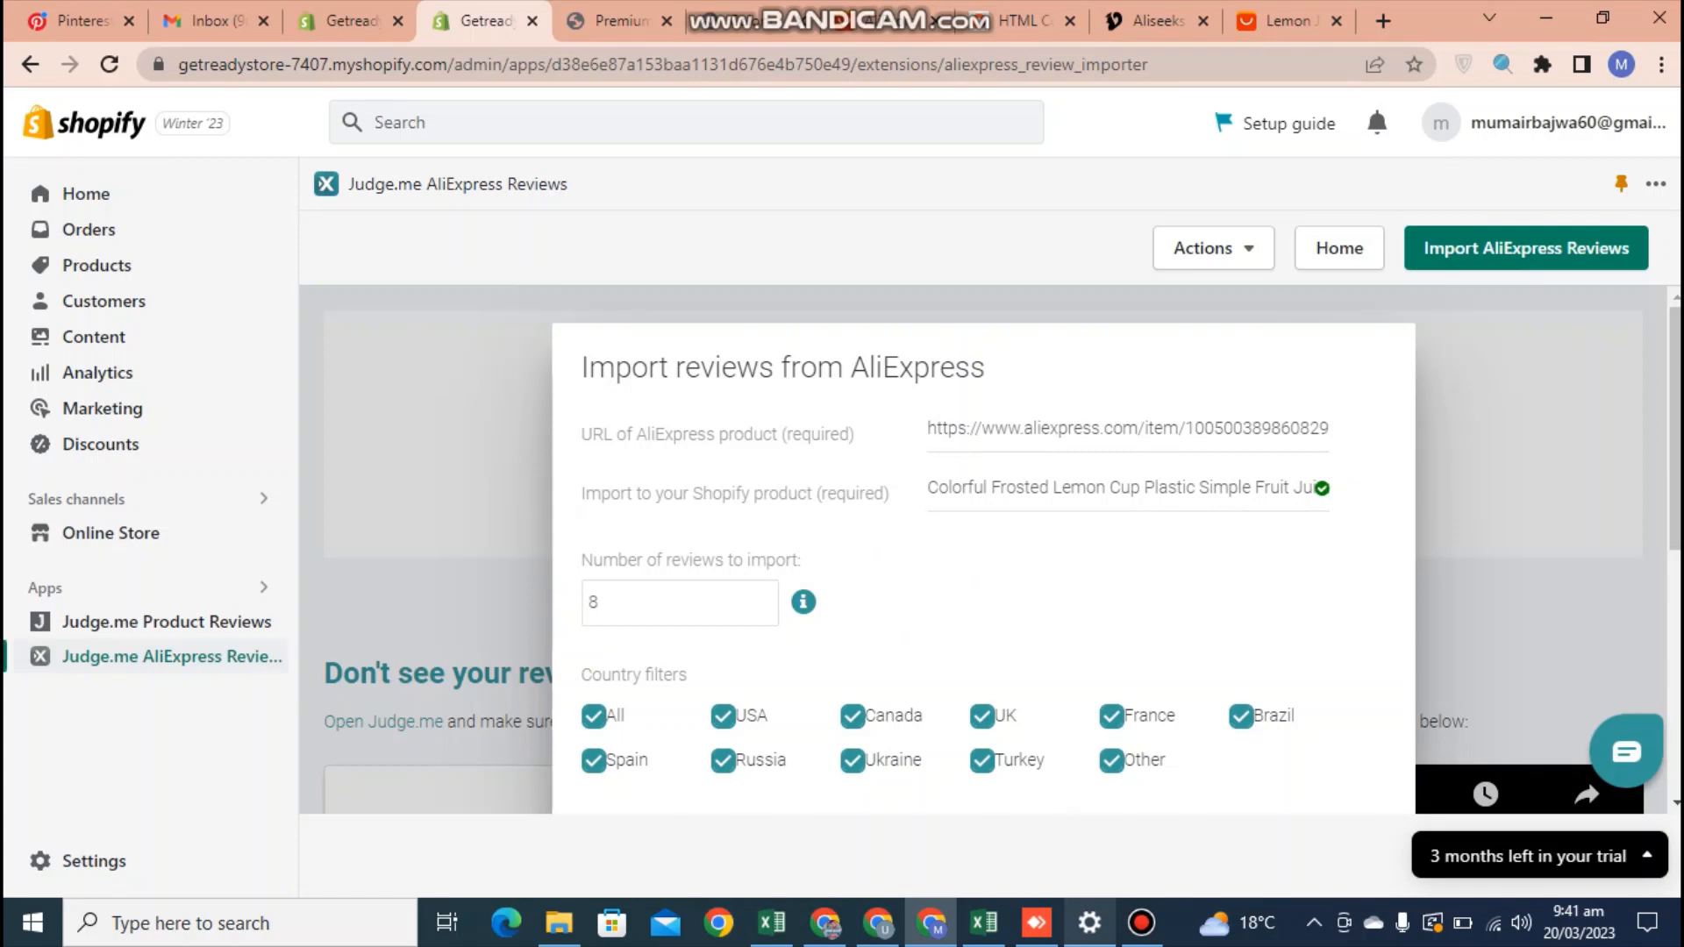
scroll(983, 551, "down", 3)
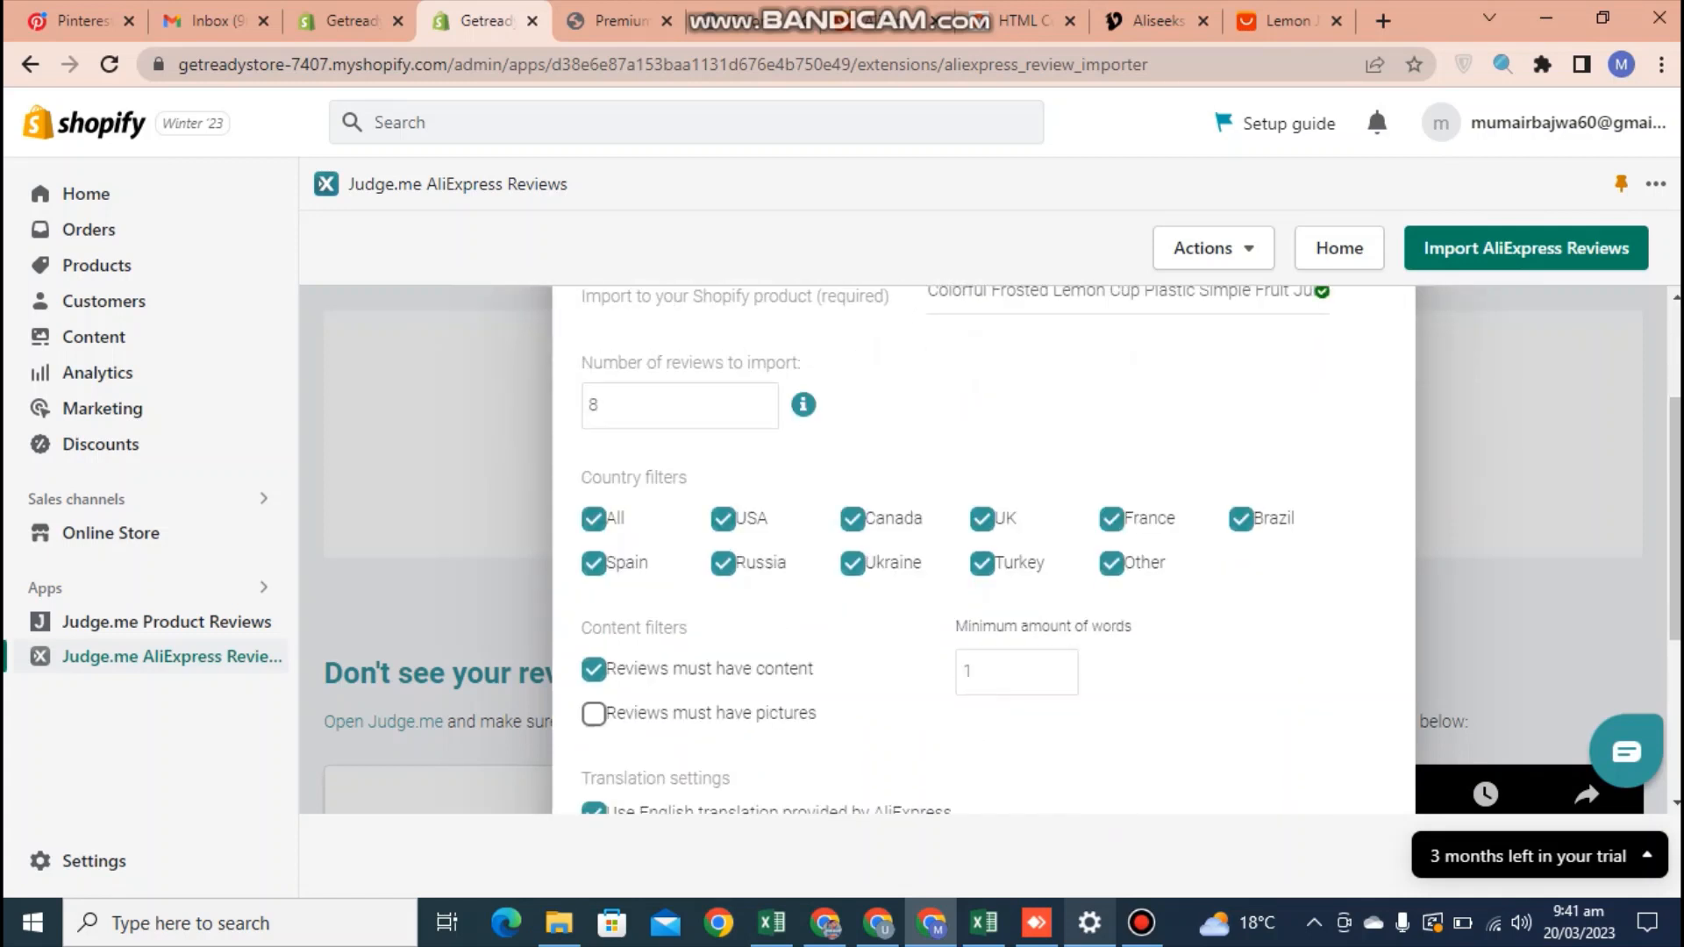
scroll(983, 551, "down", 5)
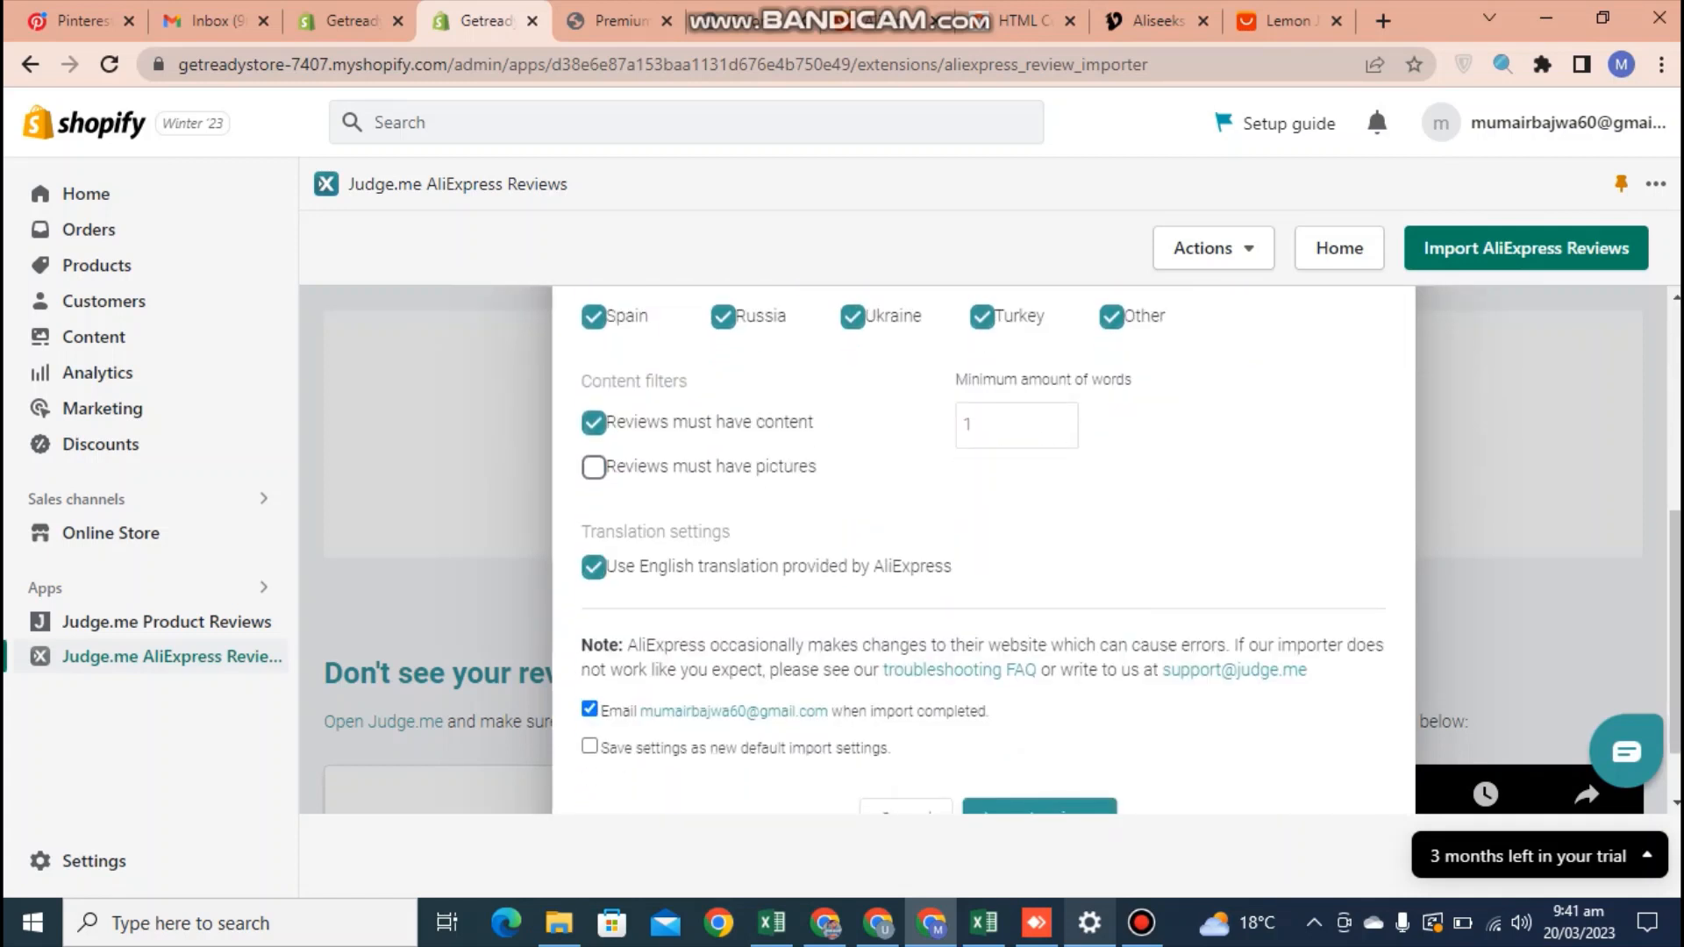
scroll(982, 551, "down", 1)
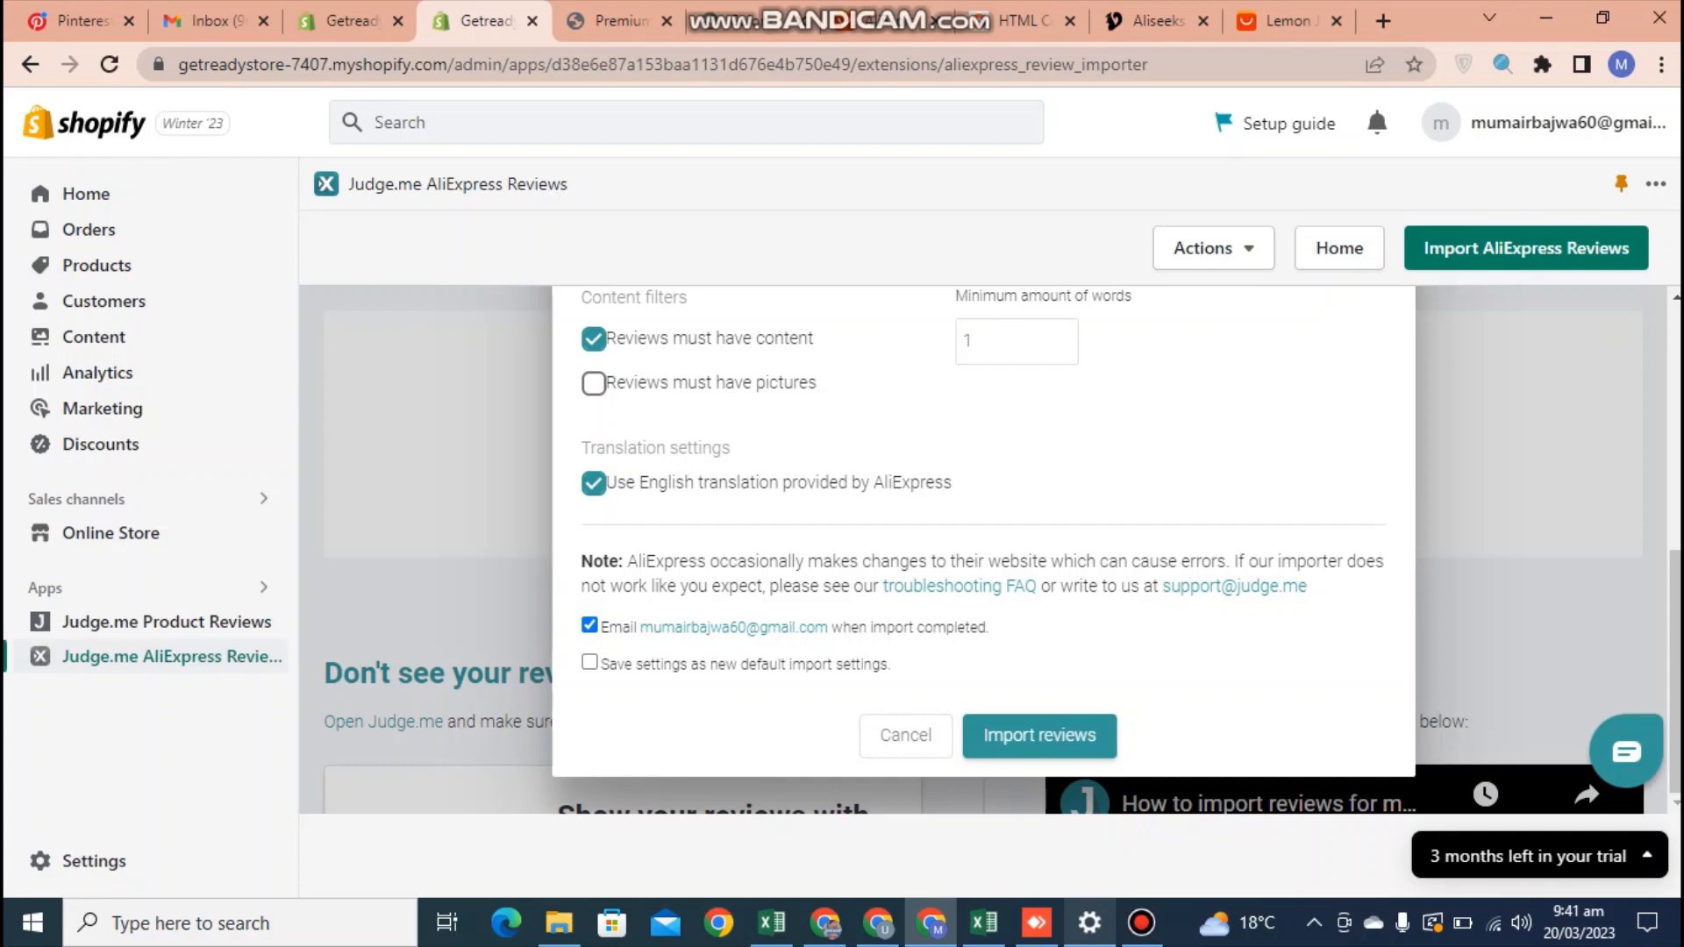
left_click(1039, 735)
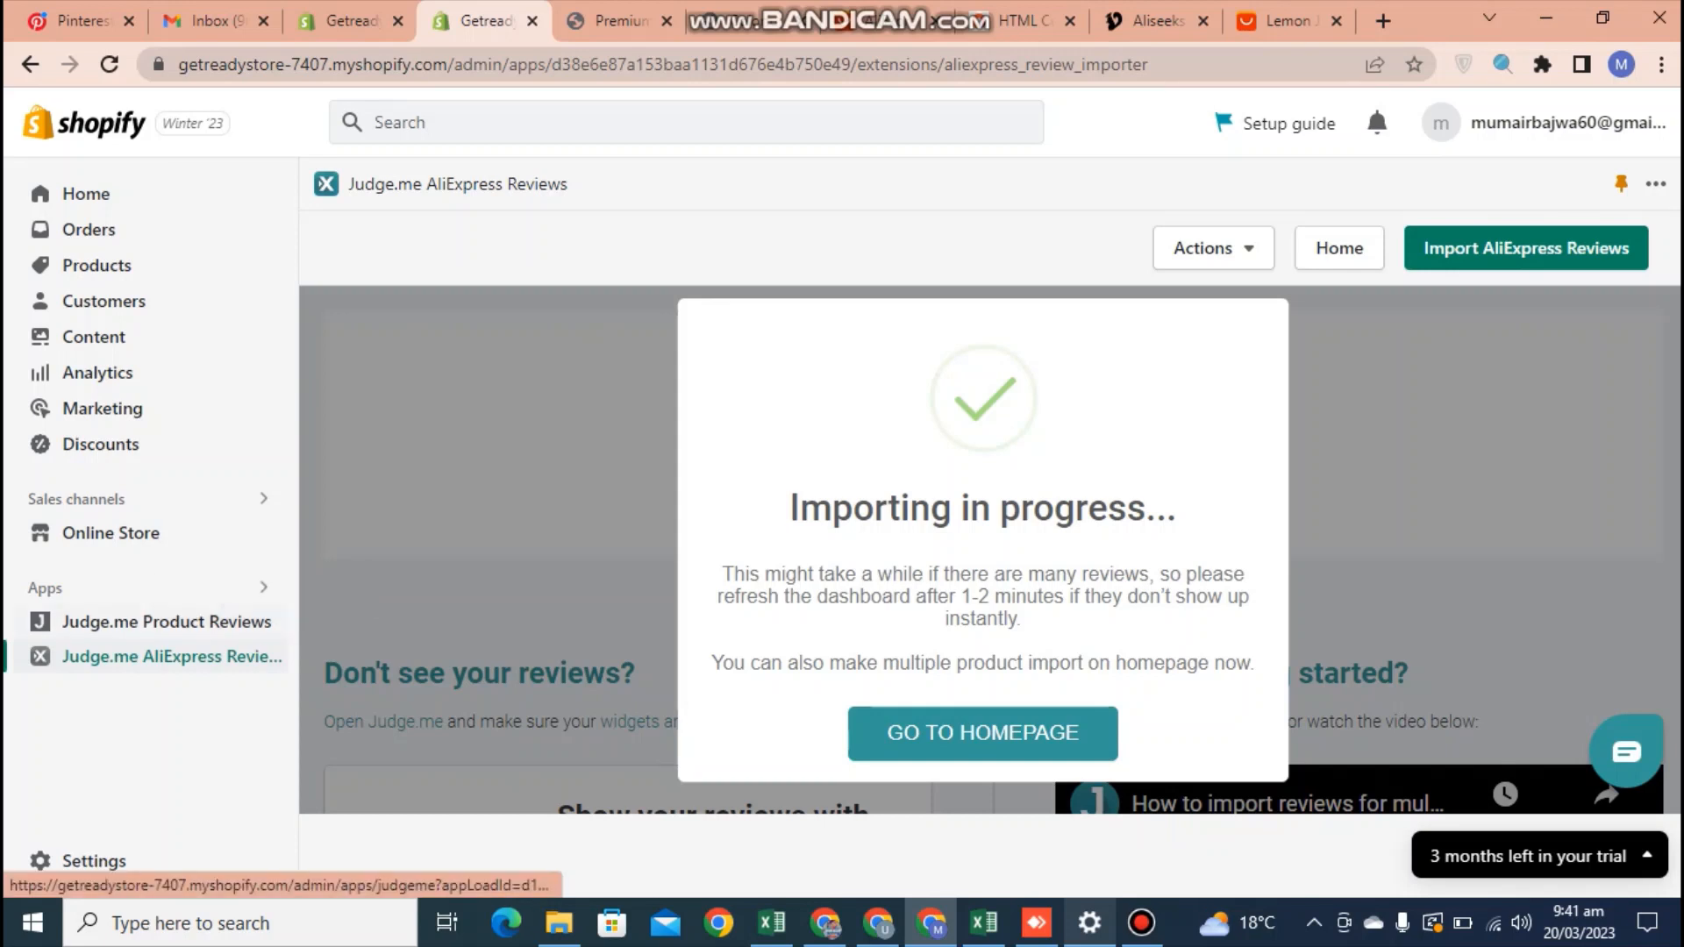
Open Manage Reviews in Judge.me Product Reviews to view the imported AliExpress reviews
left_click(166, 621)
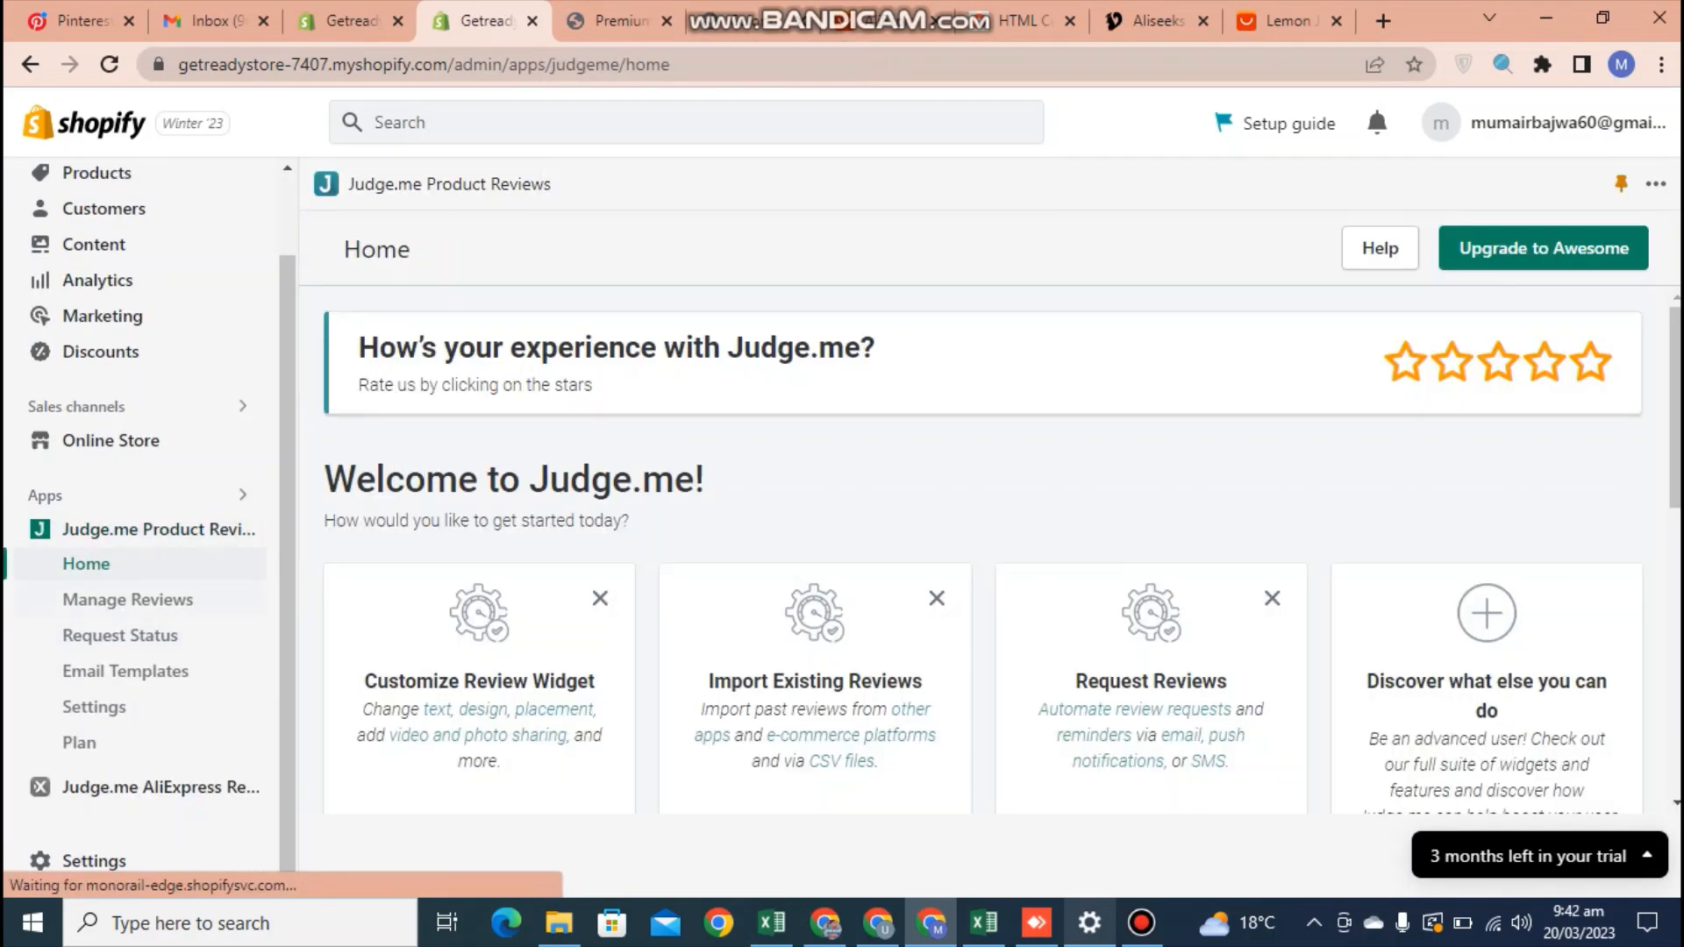
left_click(128, 600)
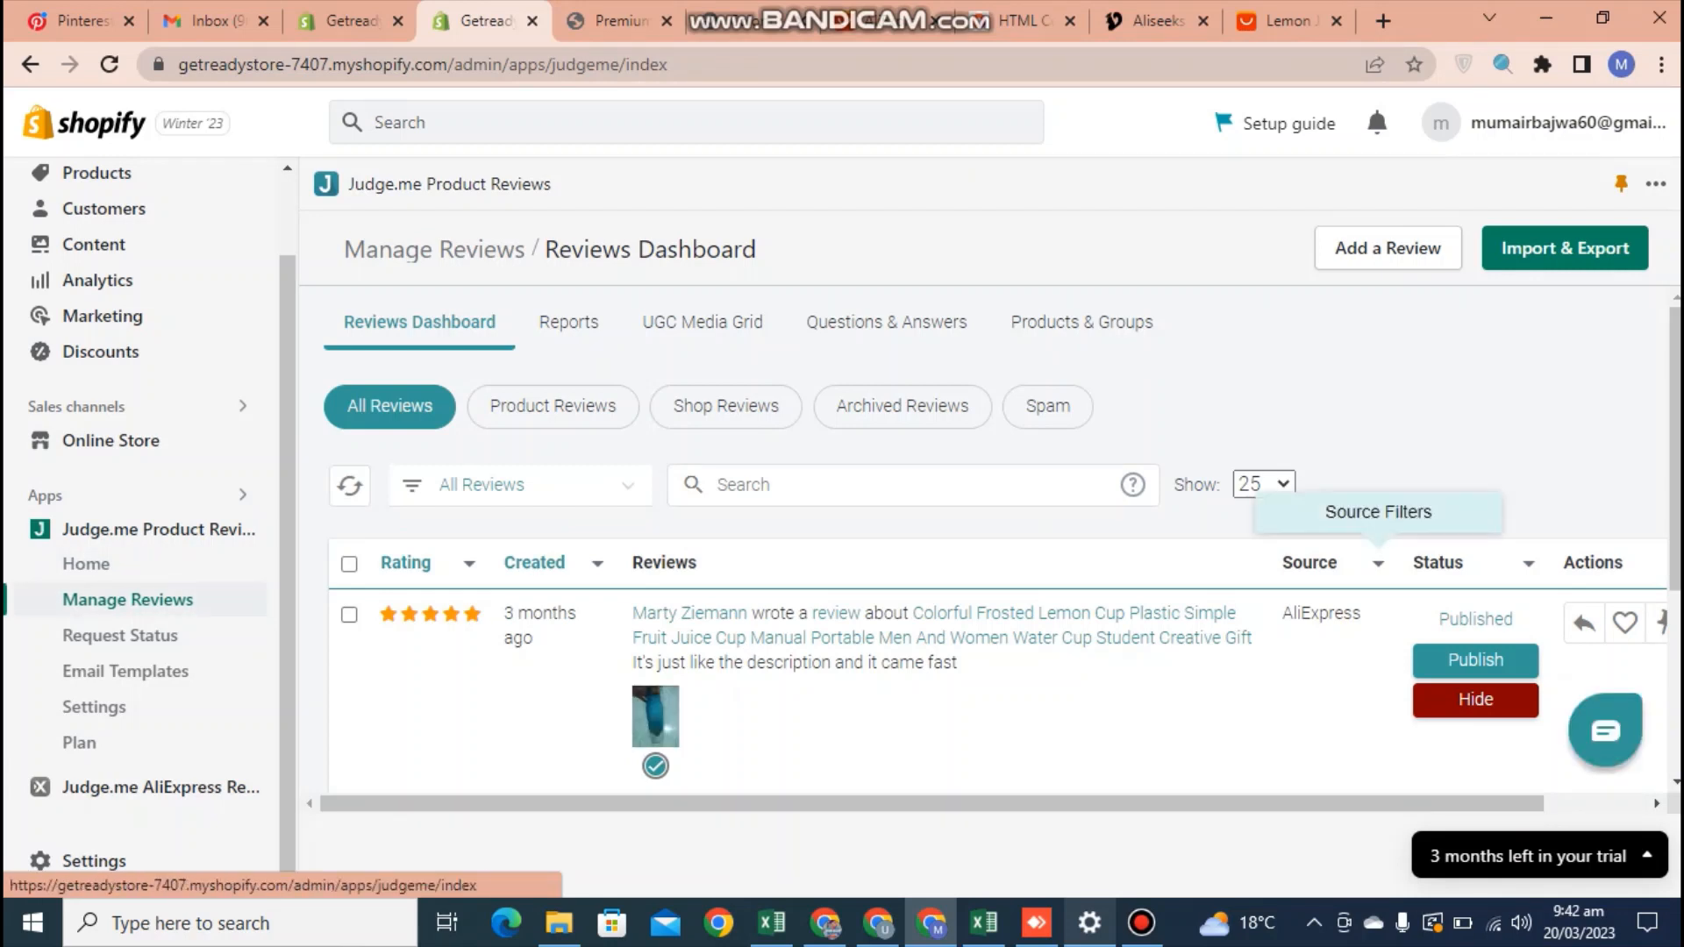
scroll(1475, 526, "down", 2)
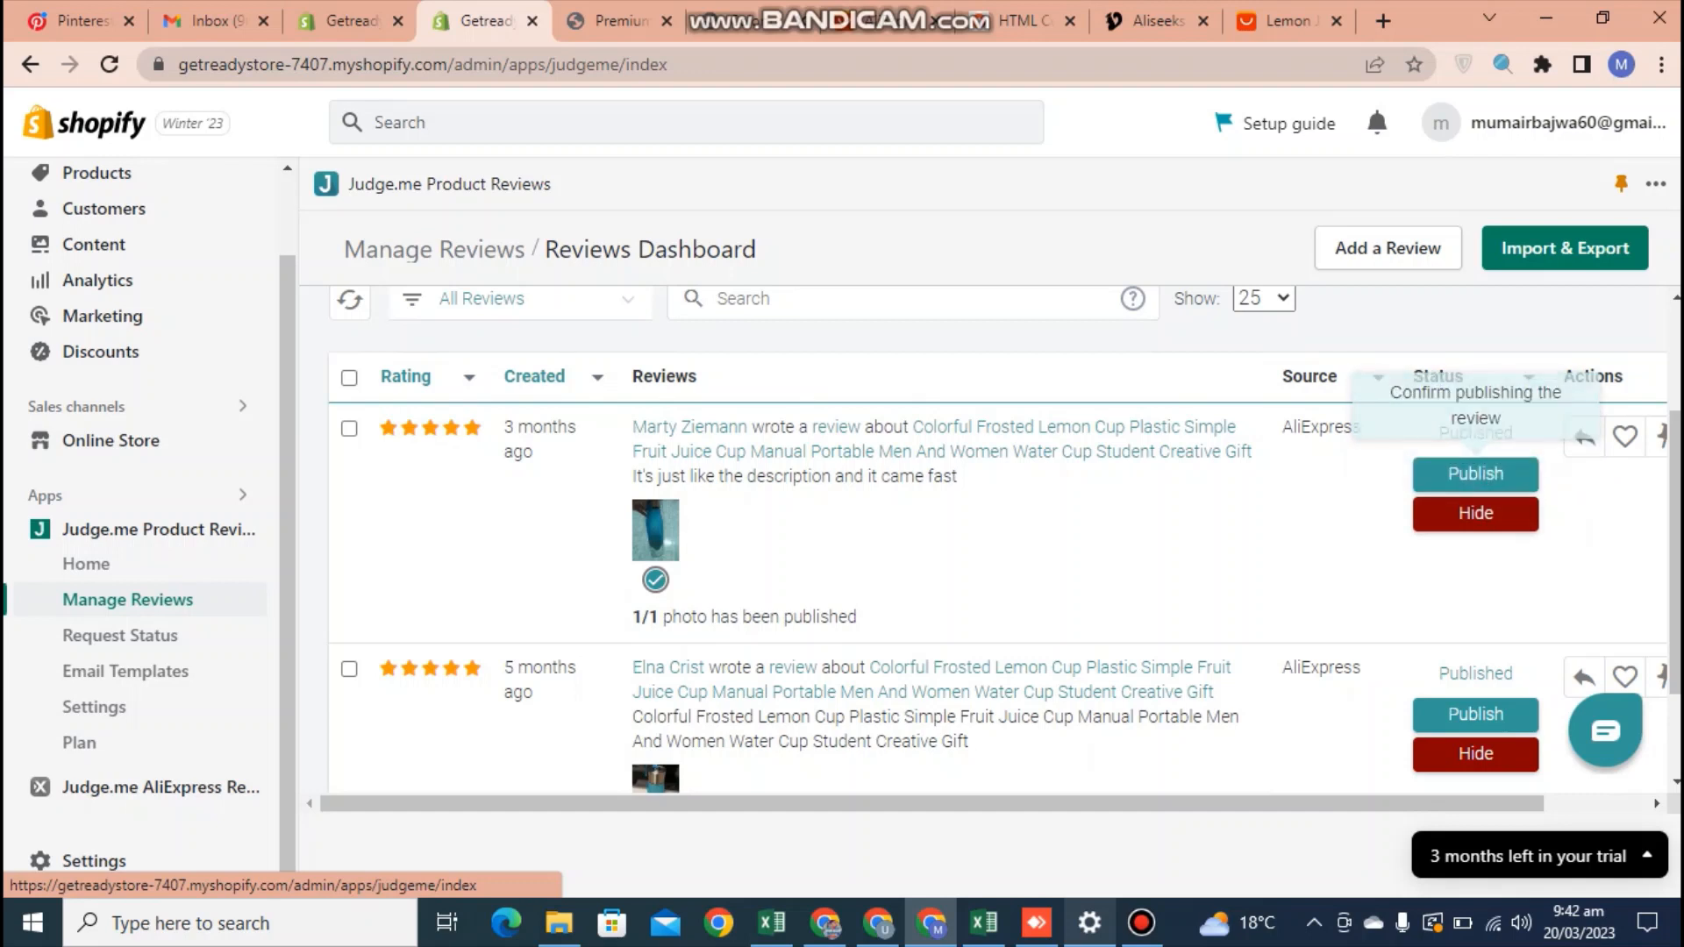
Open the first imported review for editing, close it without changes and look over the review list
left_click_drag(1438, 803, 1548, 803)
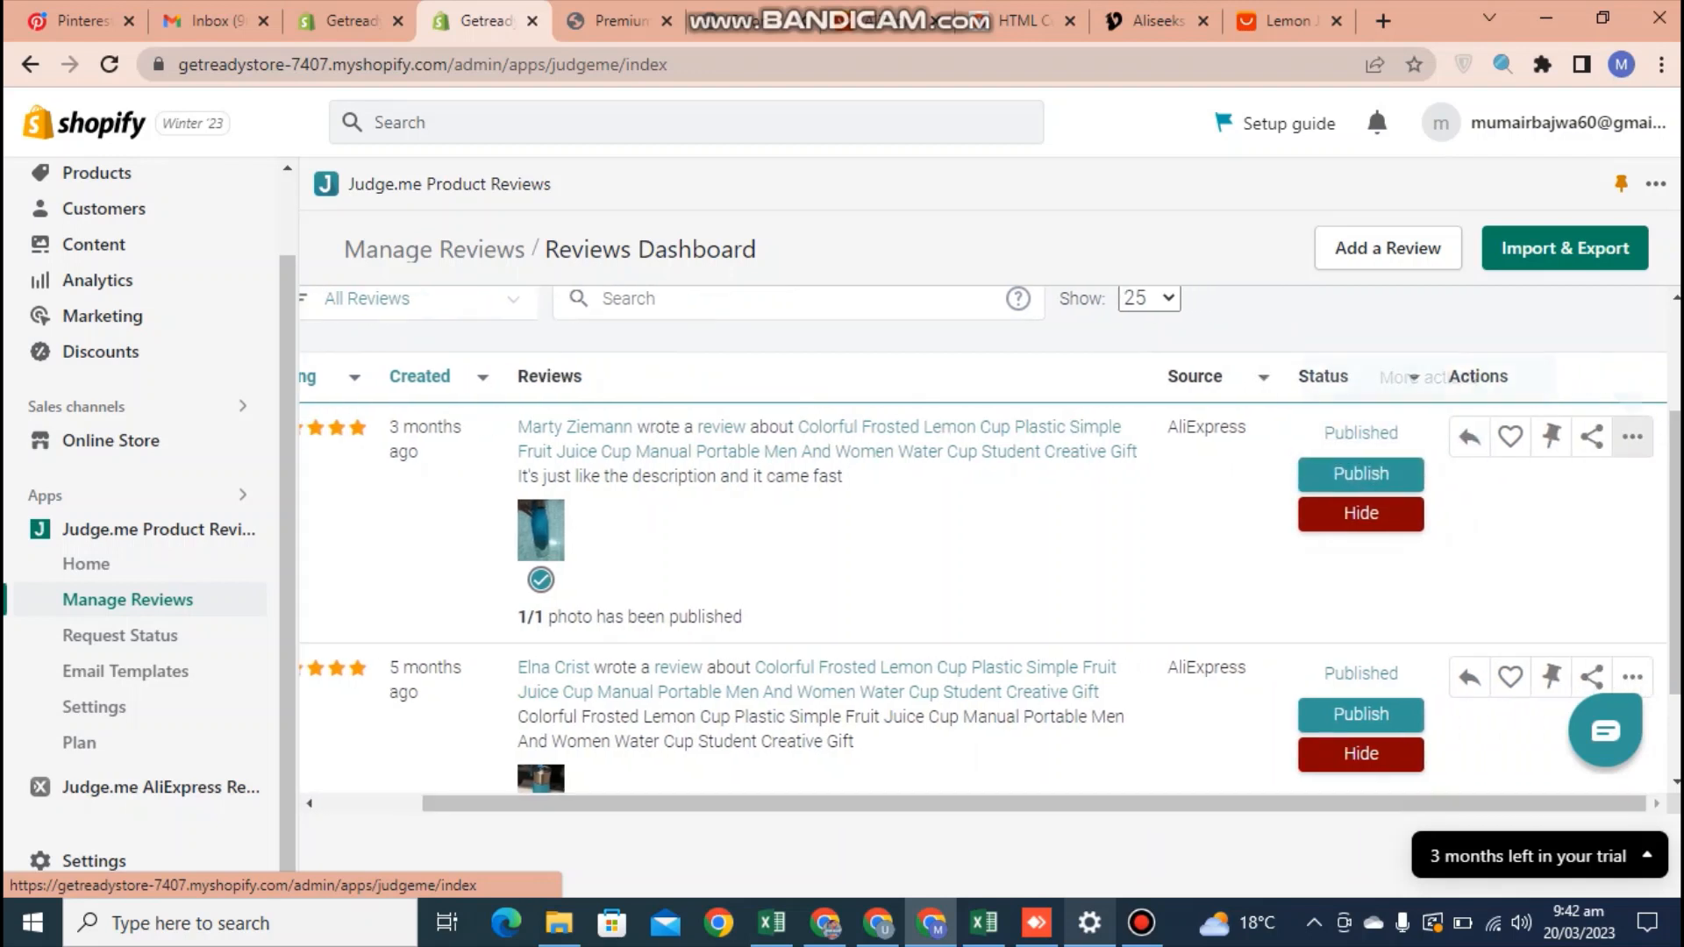
left_click(1632, 437)
left_click(1565, 599)
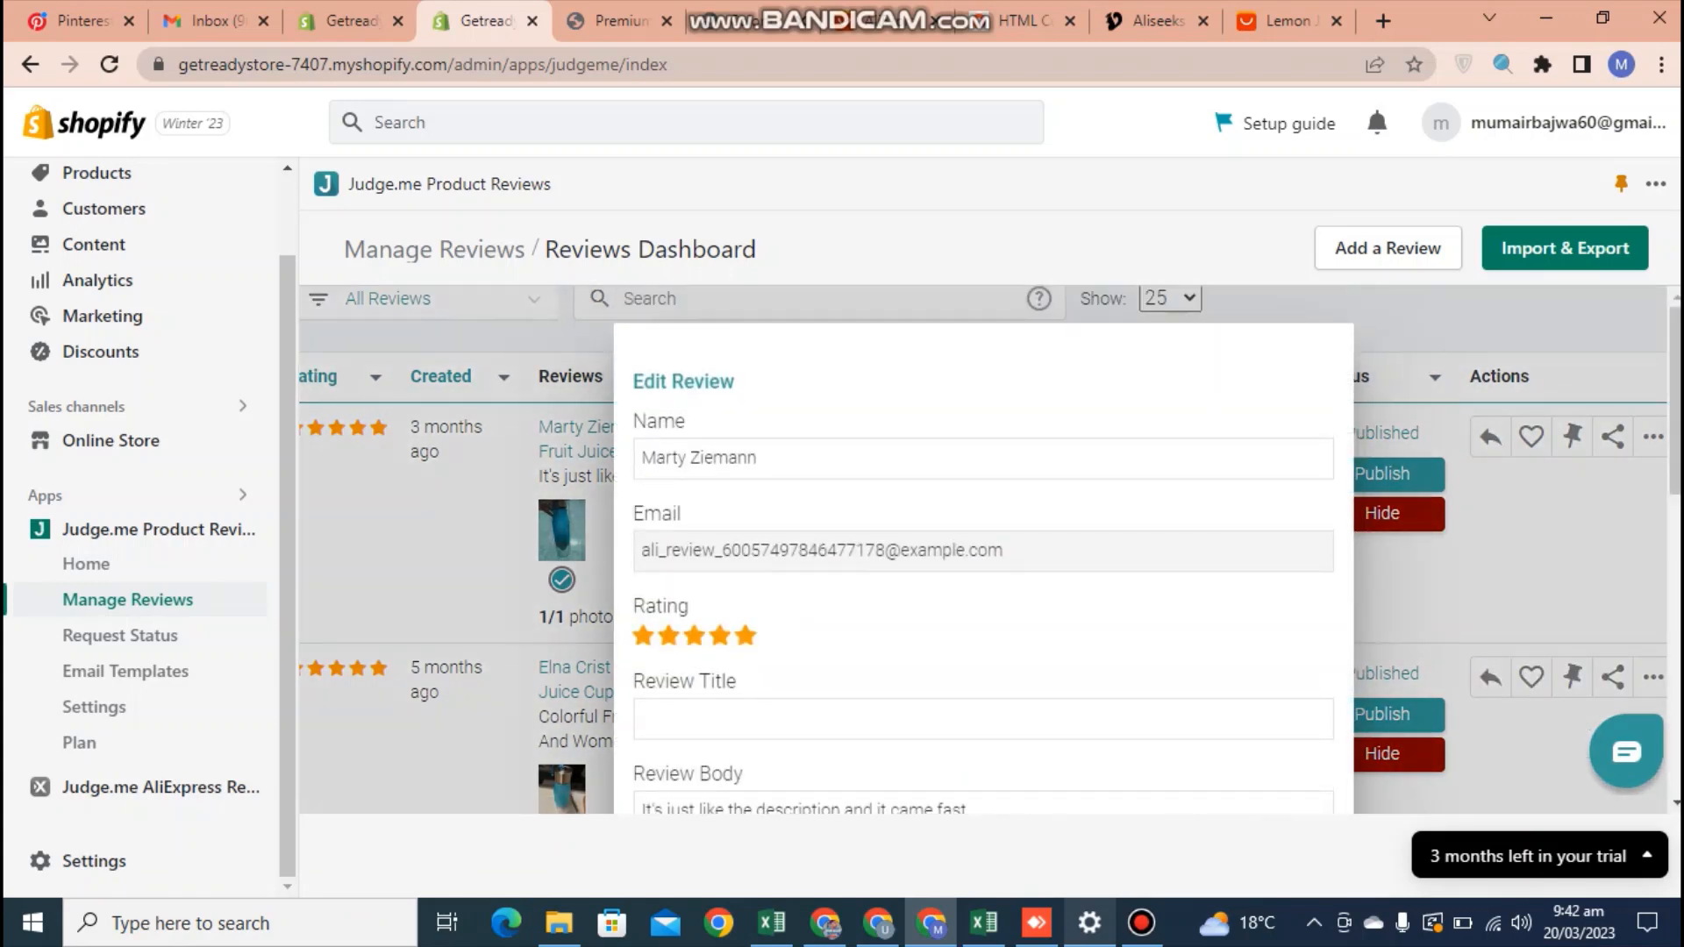
left_click(1531, 579)
left_click_drag(1674, 561, 1674, 604)
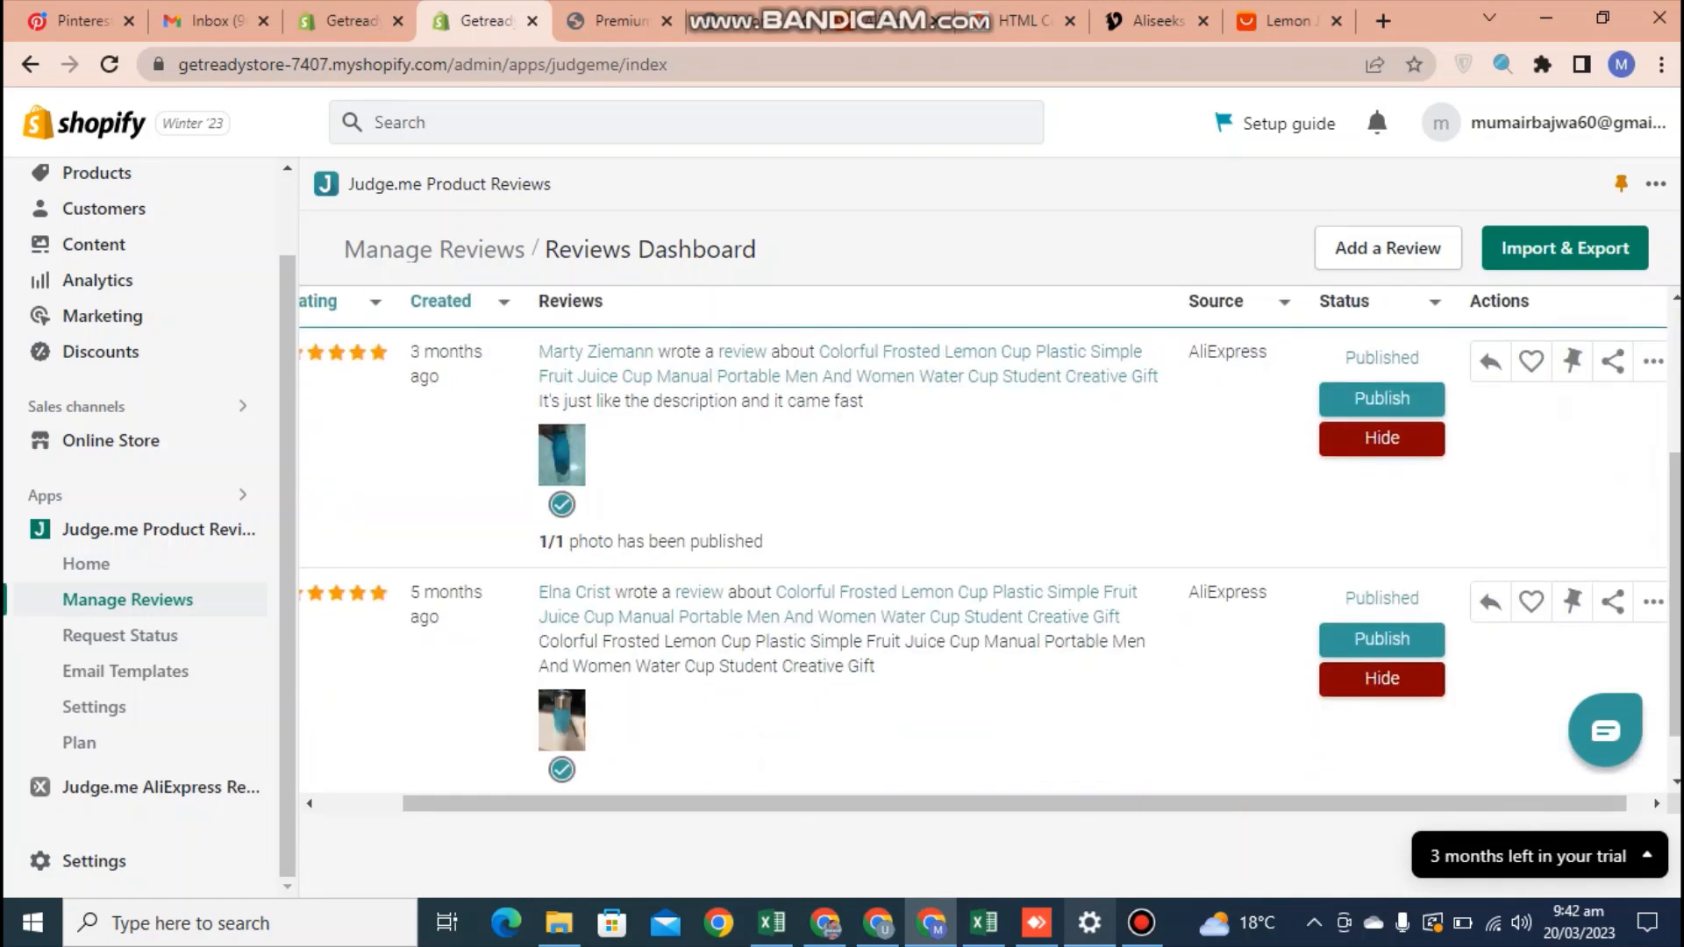
left_click_drag(526, 803, 429, 803)
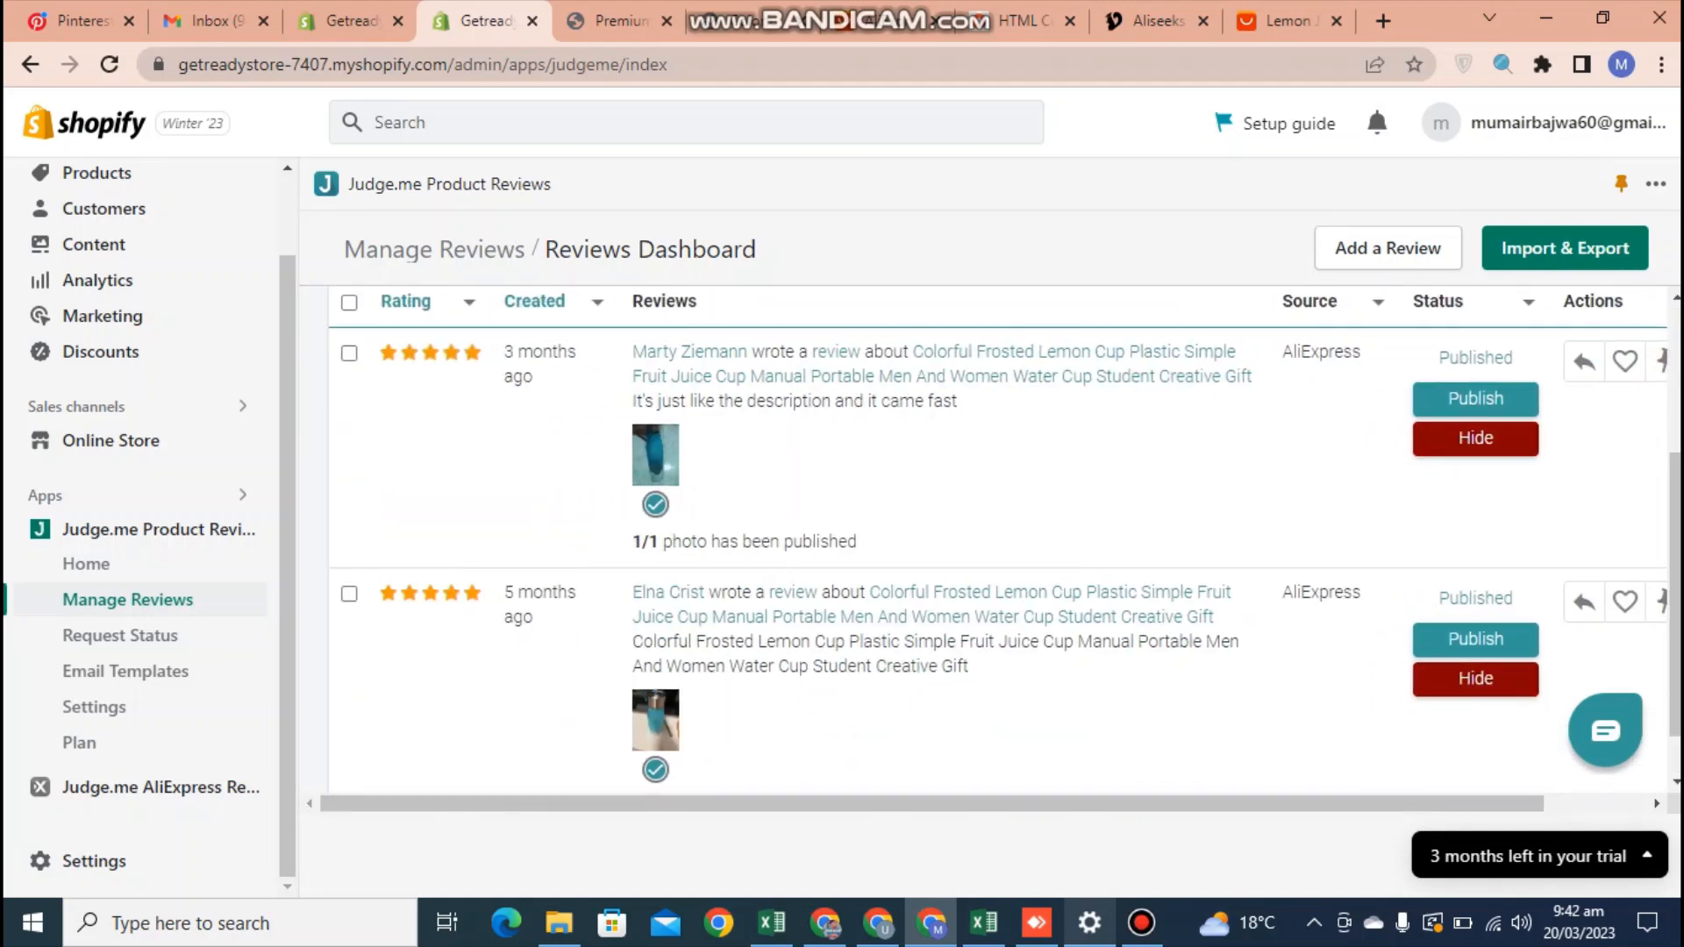
left_click_drag(1675, 596, 1674, 439)
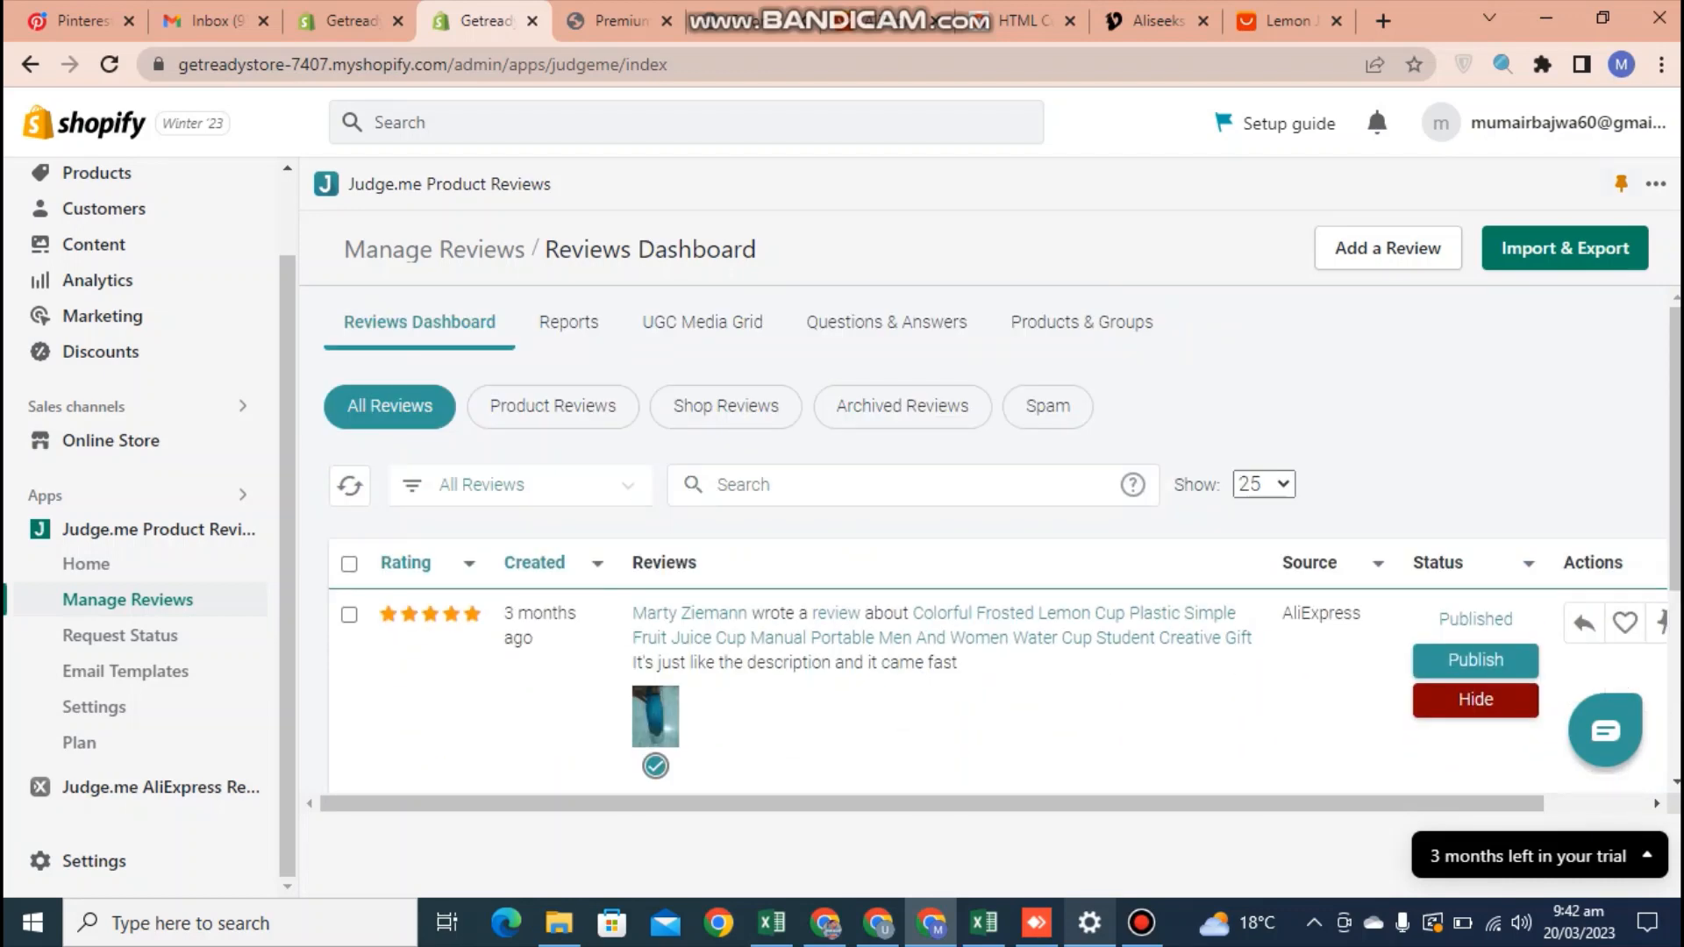
left_click_drag(288, 307, 288, 219)
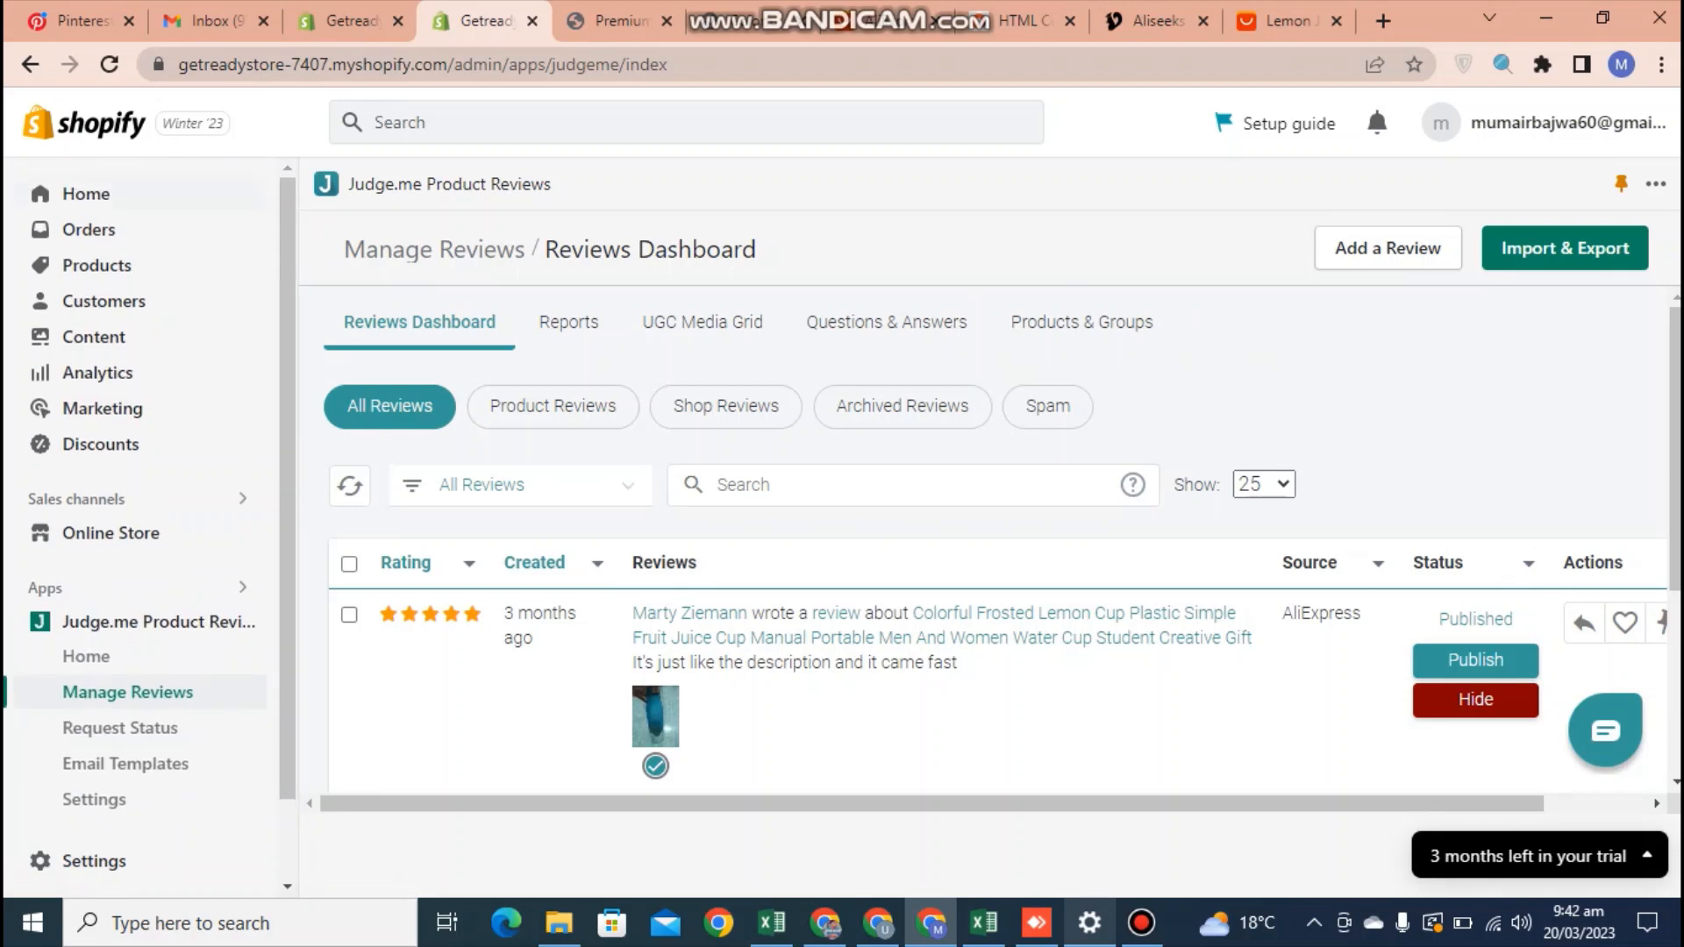
Reopen Manage Reviews in Judge.me Product Reviews from the Shopify home page and look over the imported review list
left_click(86, 194)
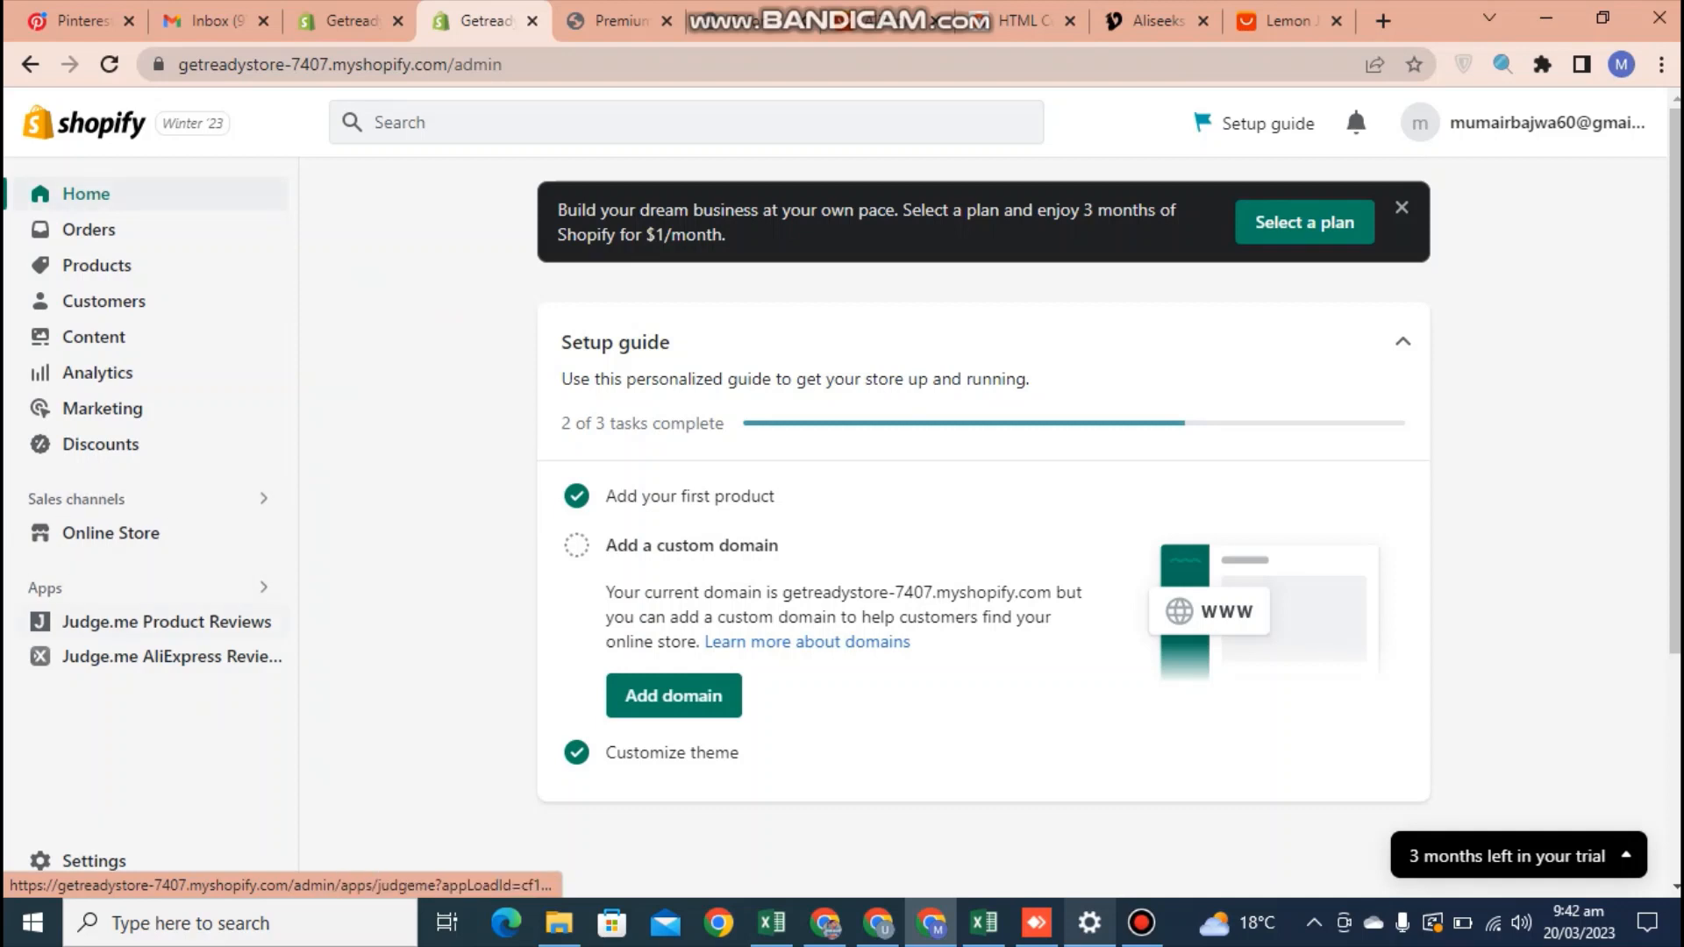
left_click(167, 621)
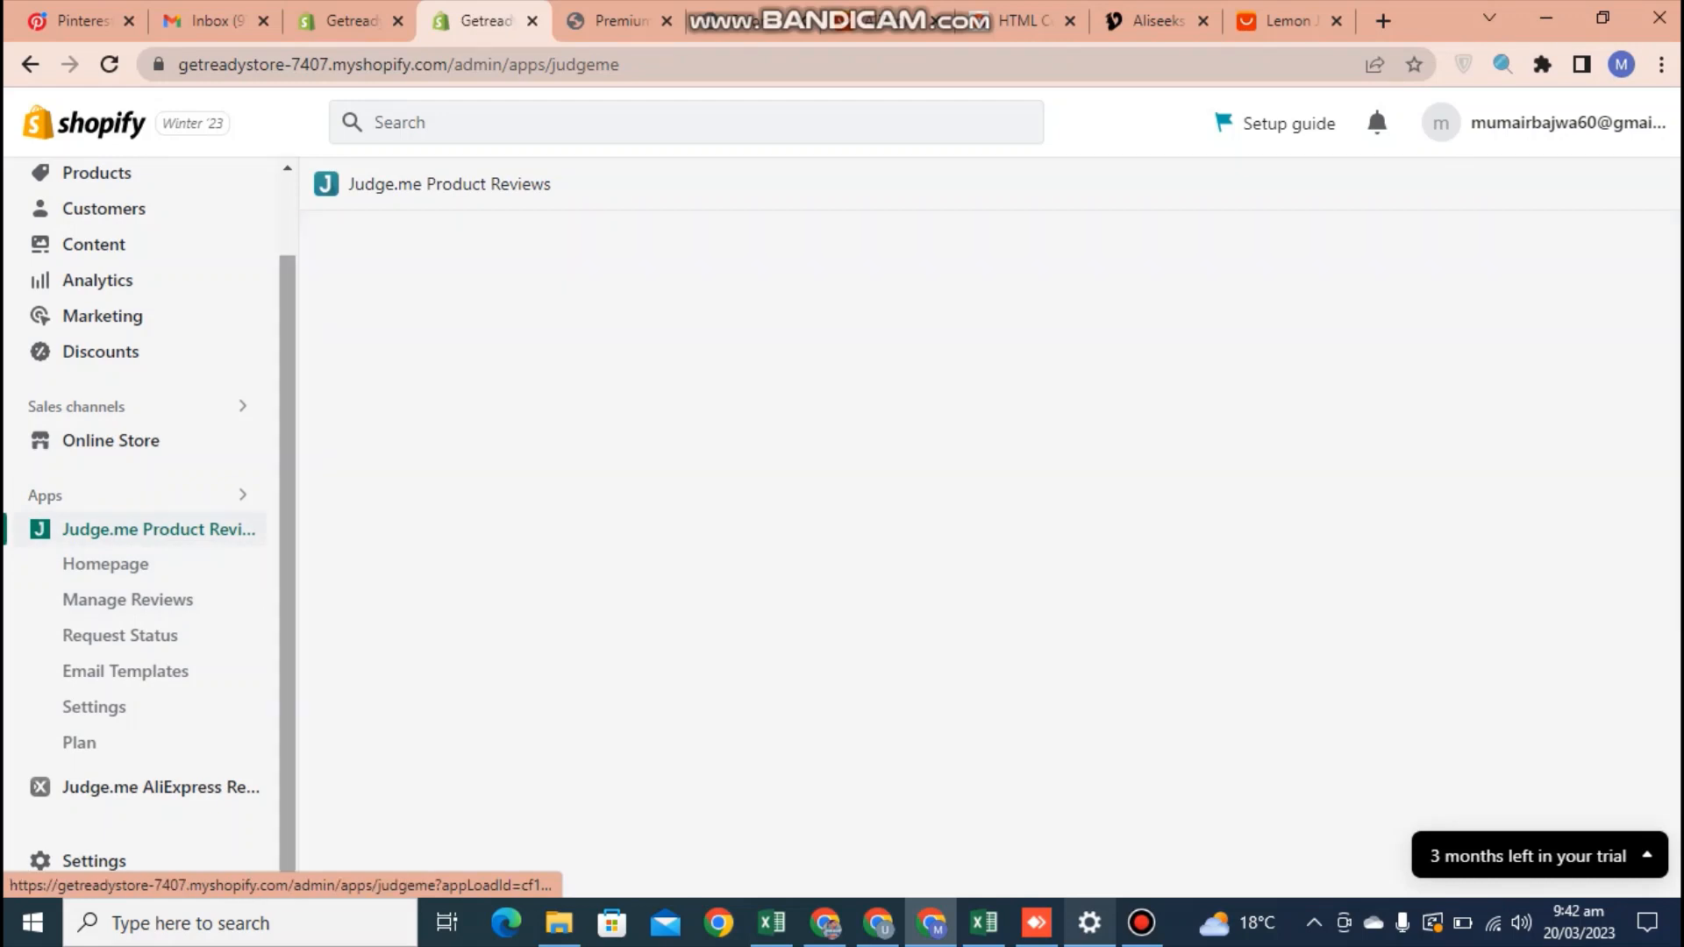
left_click(128, 600)
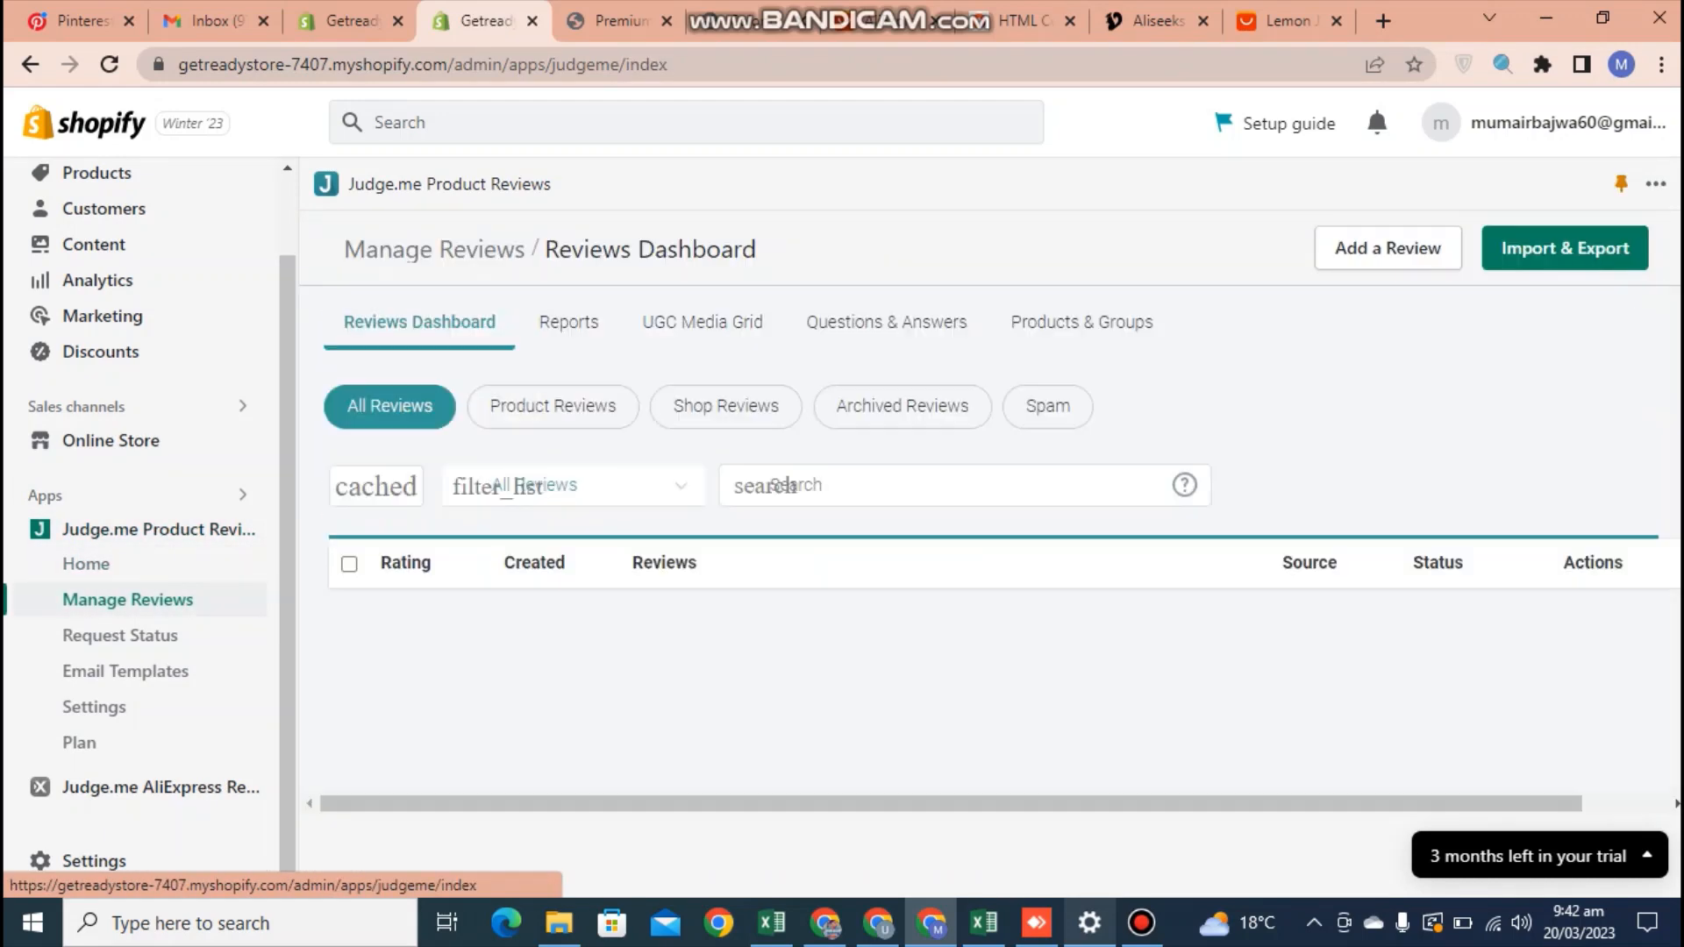
scroll(886, 322, "down", 4)
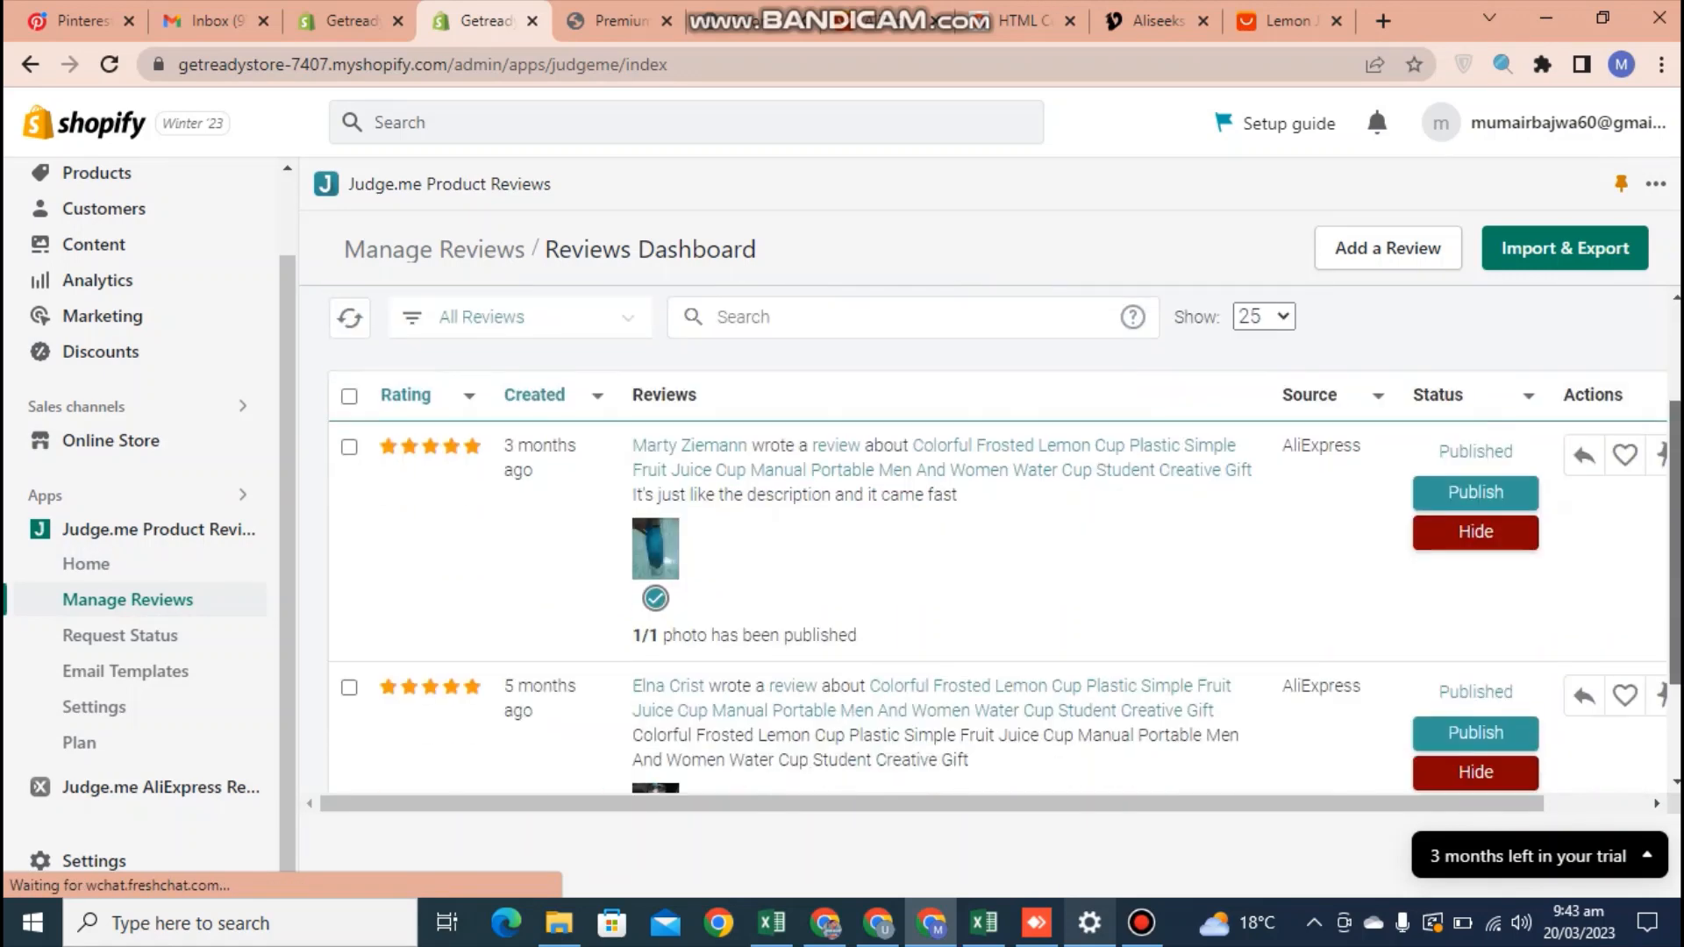
scroll(886, 322, "up", 4)
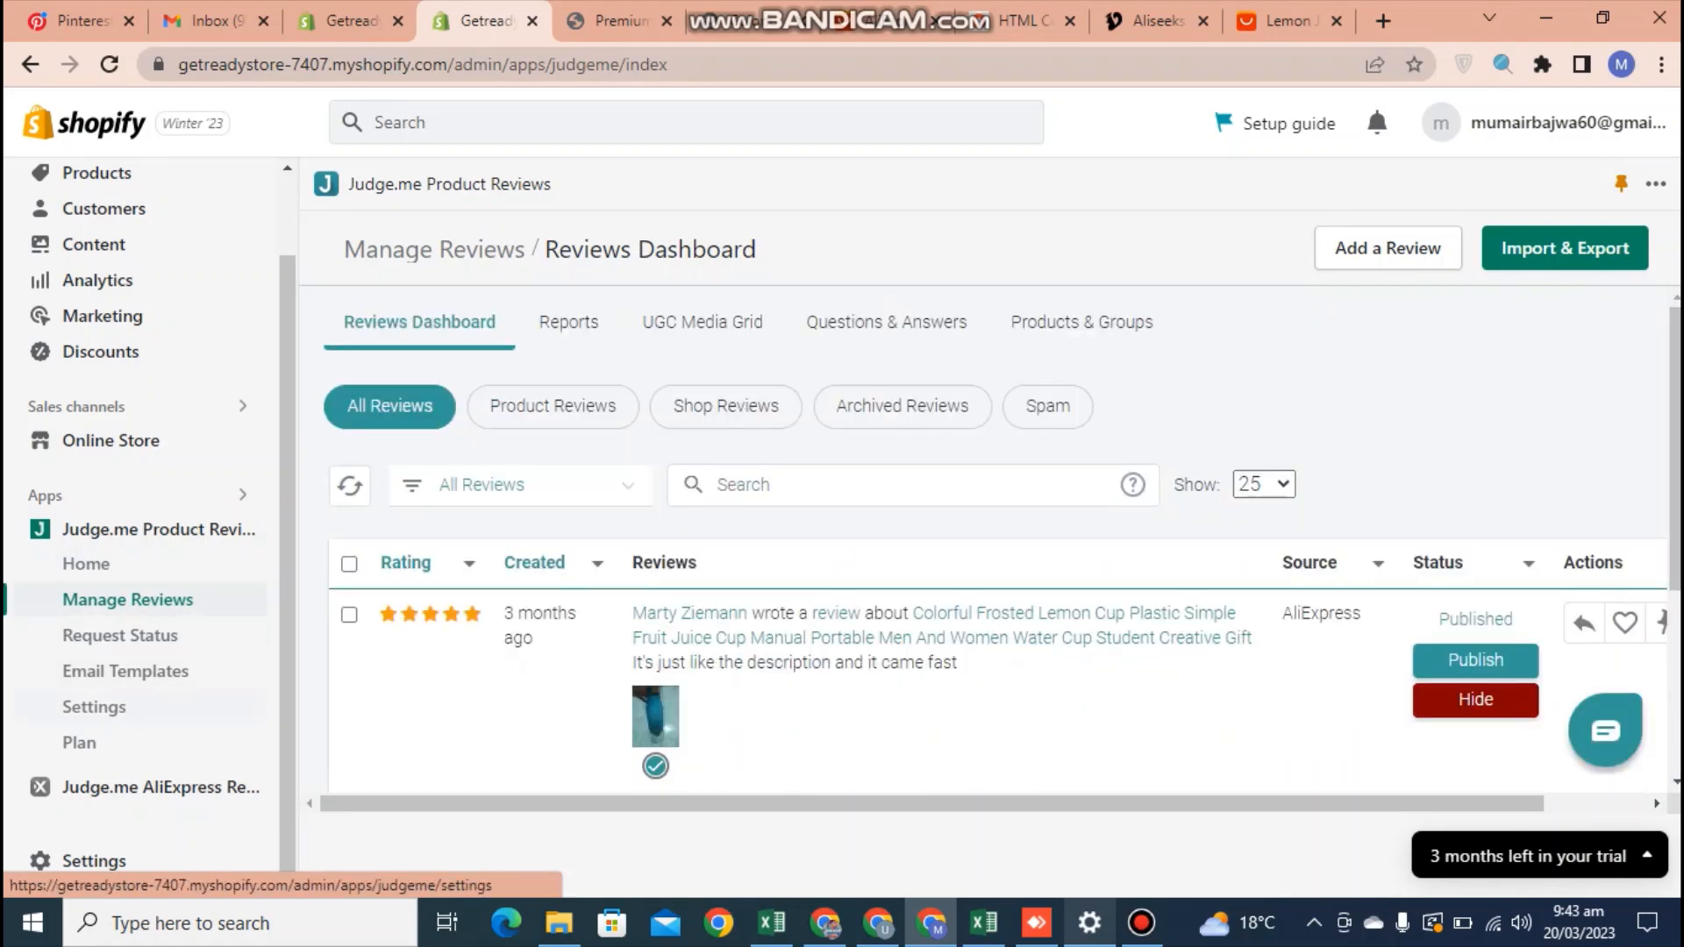
Open the Judge.me Product Reviews settings and look over the Review Widget options
left_click(94, 707)
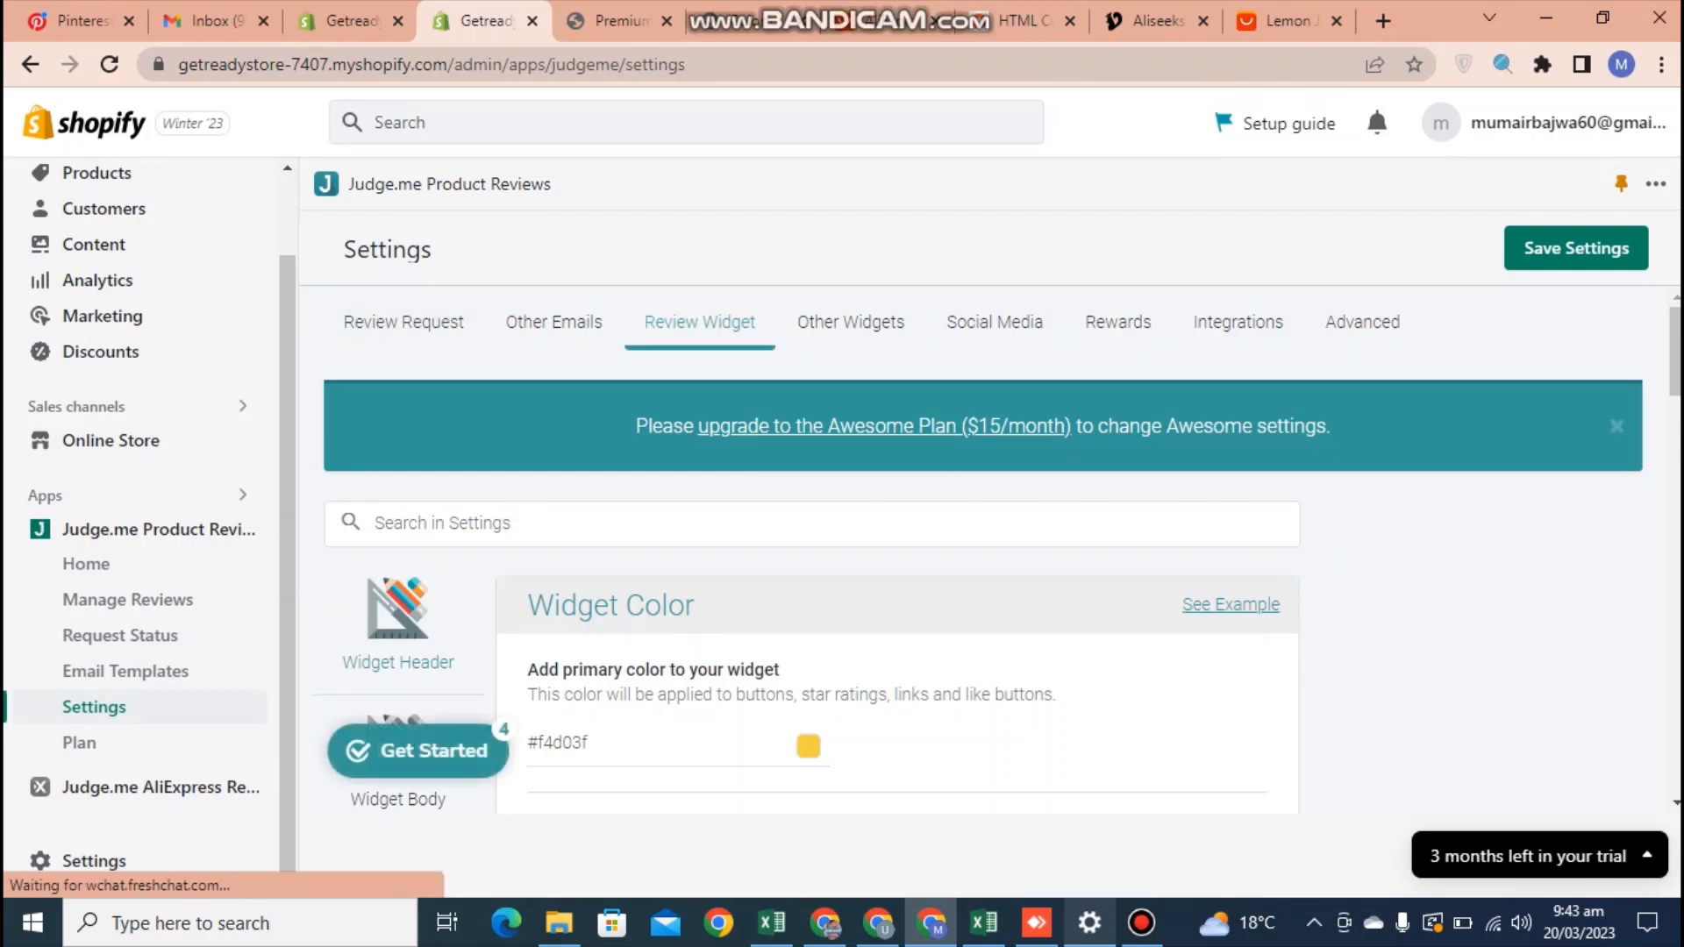
scroll(897, 544, "down", 8)
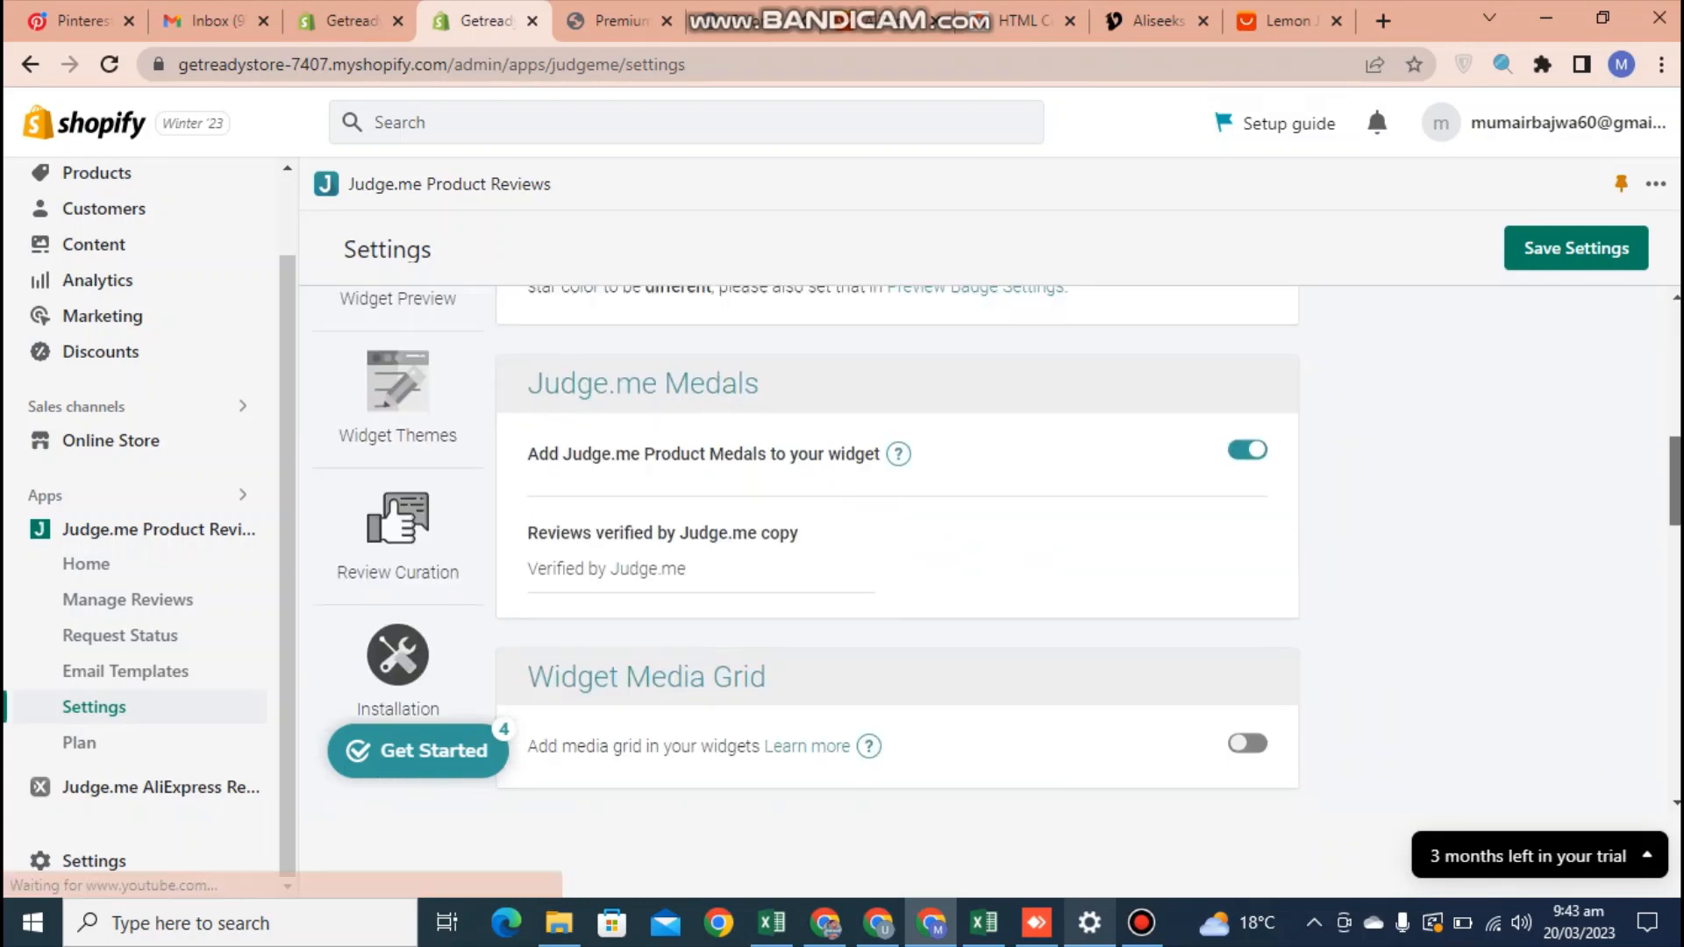
scroll(896, 543, "up", 10)
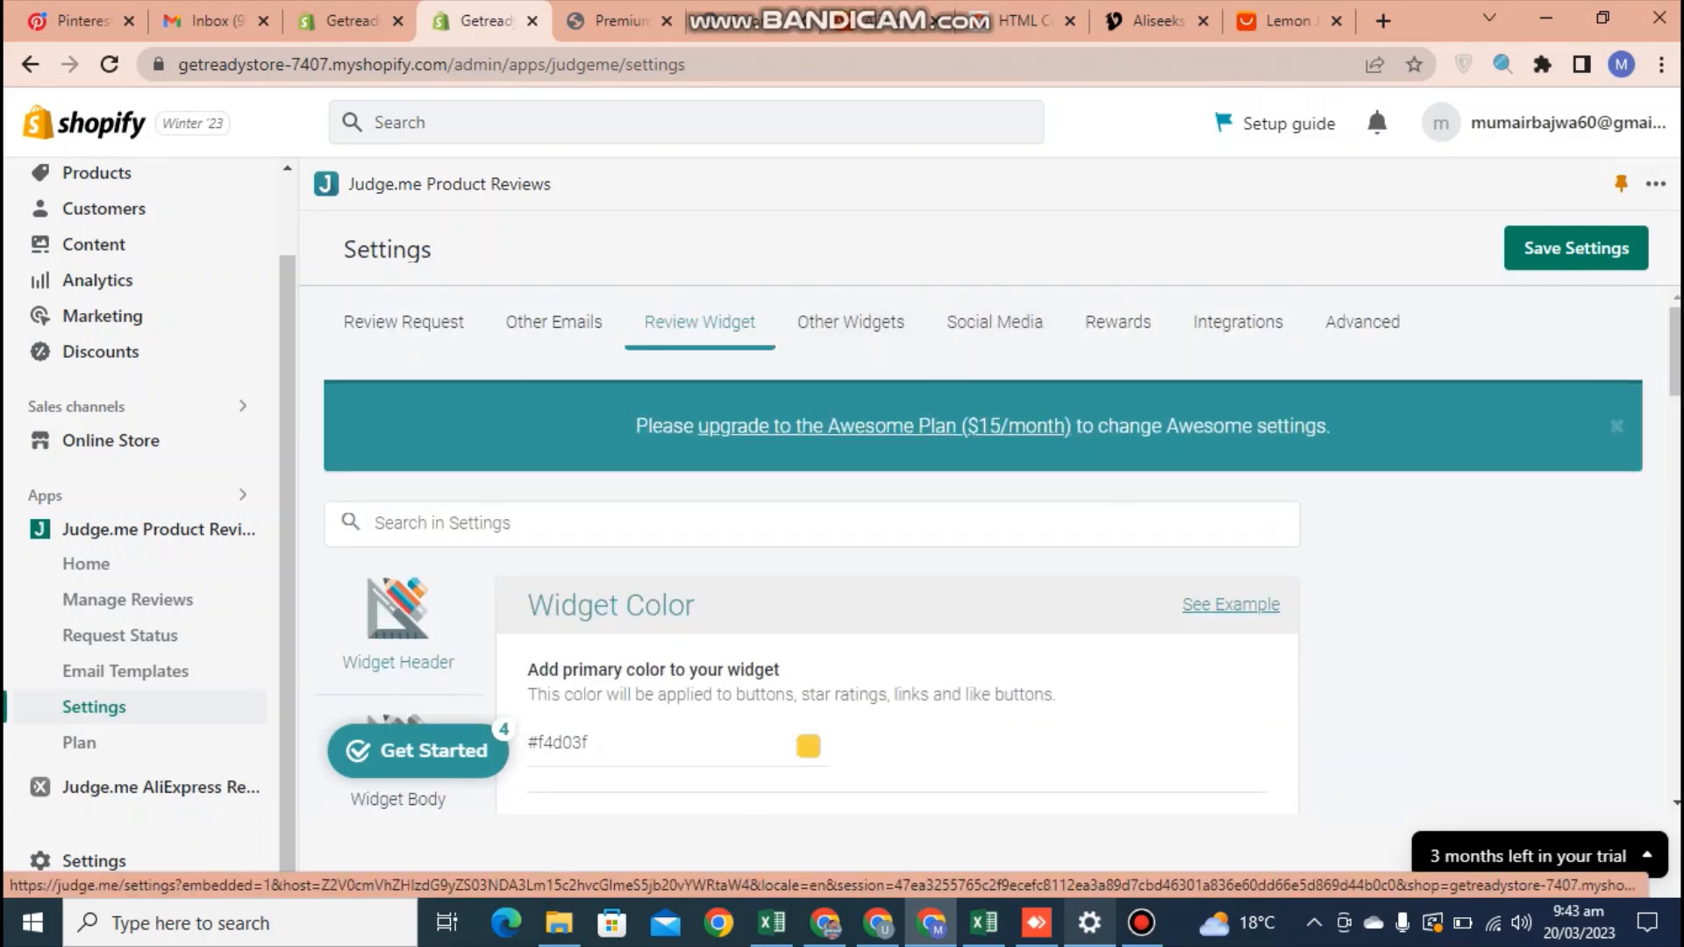
scroll(149, 193, "up", 2)
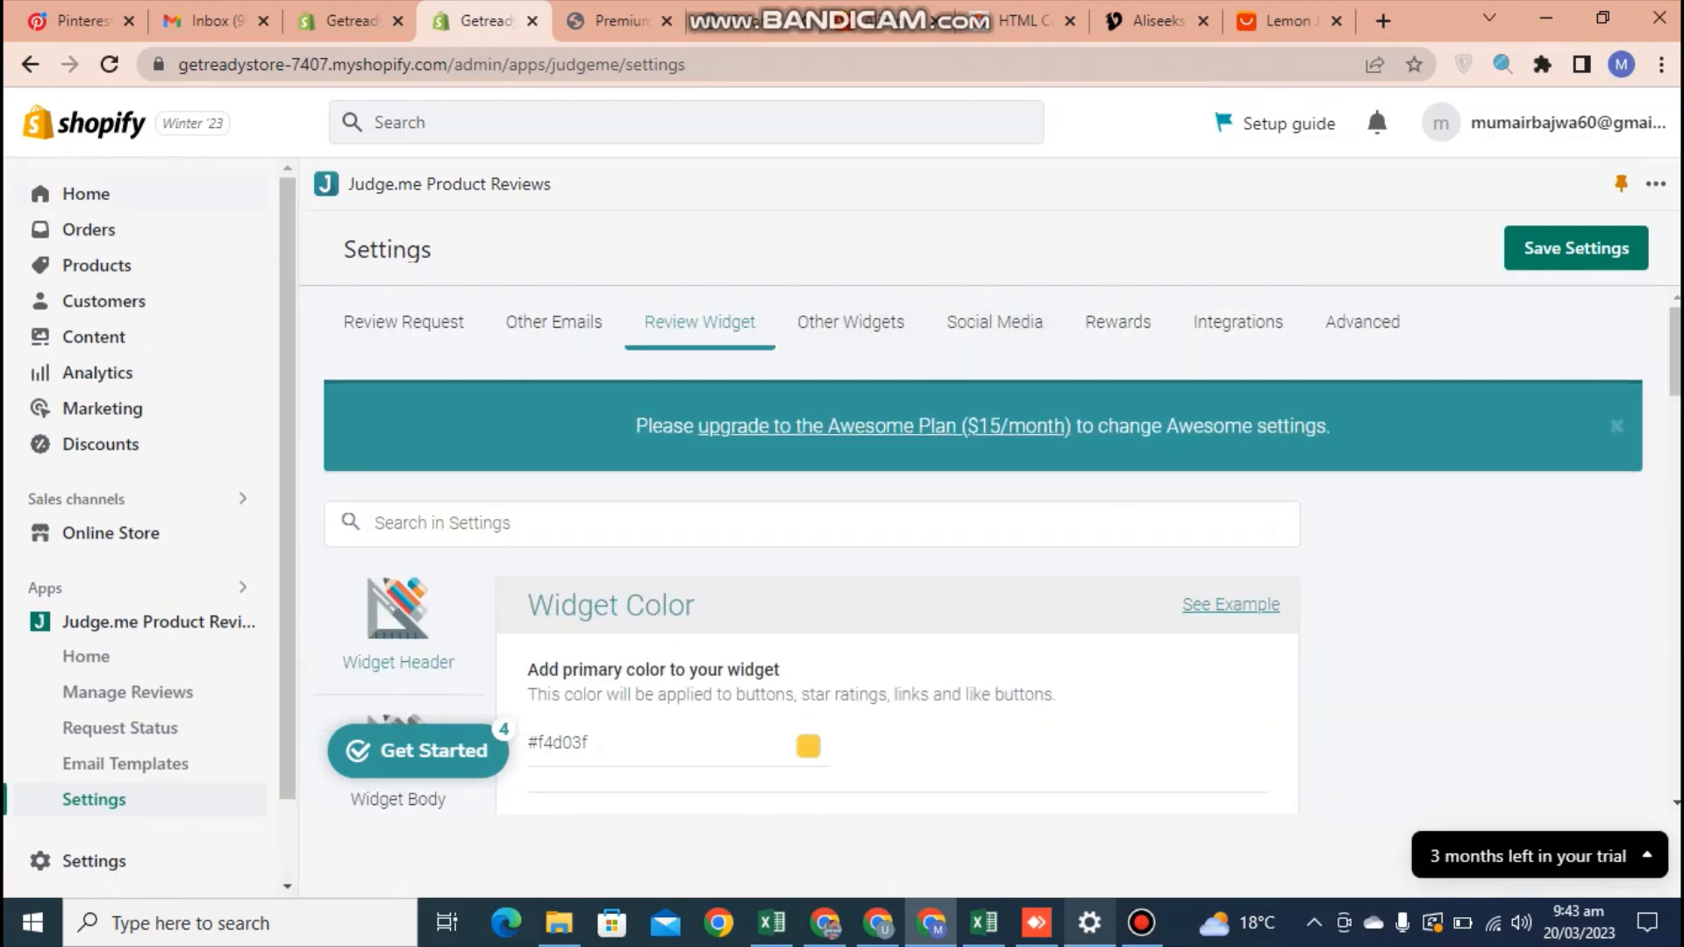
Open Judge.me AliExpress Reviews, look over its product list and start a new AliExpress review import
left_click(86, 193)
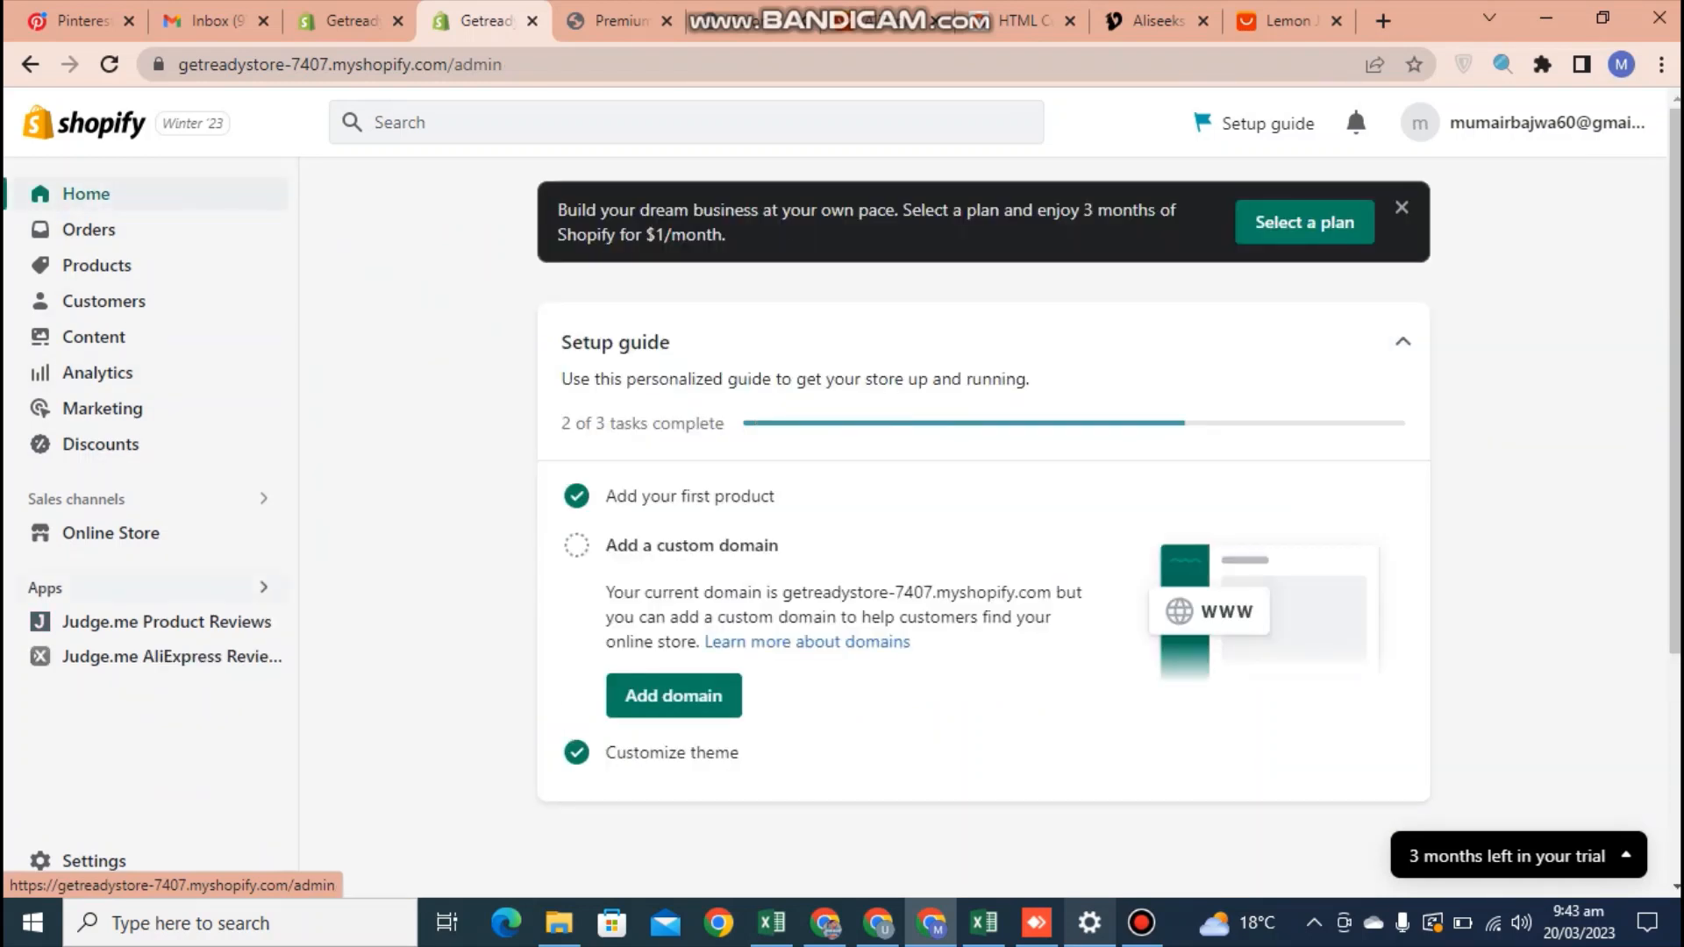
left_click(149, 656)
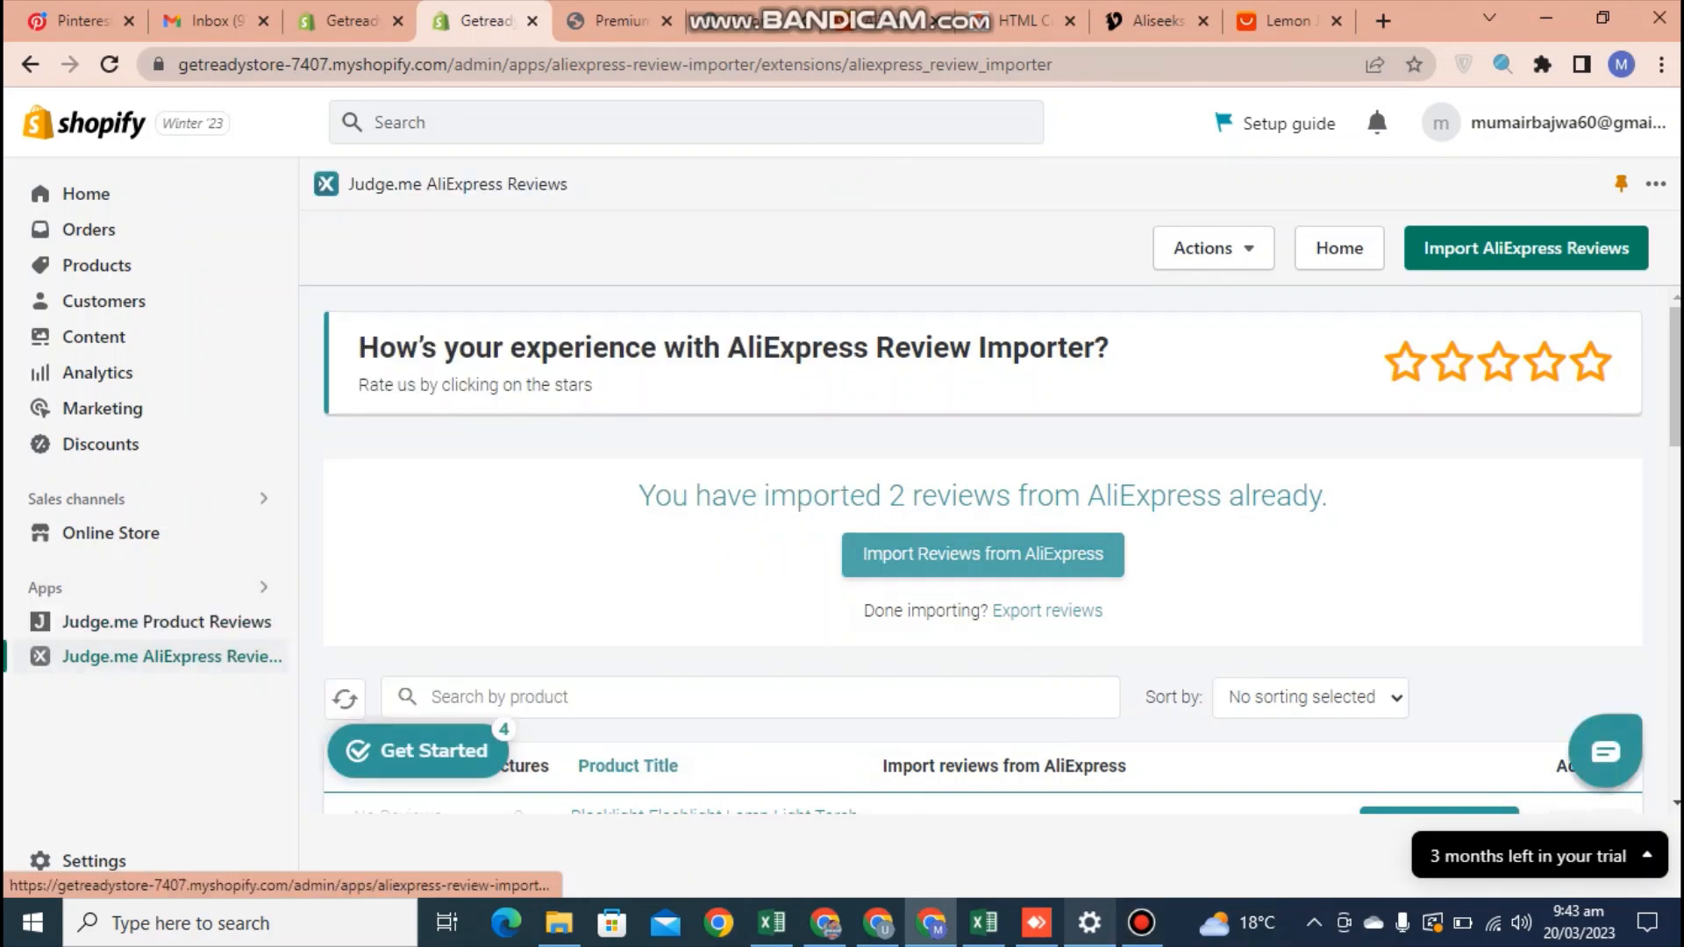
scroll(982, 552, "down", 9)
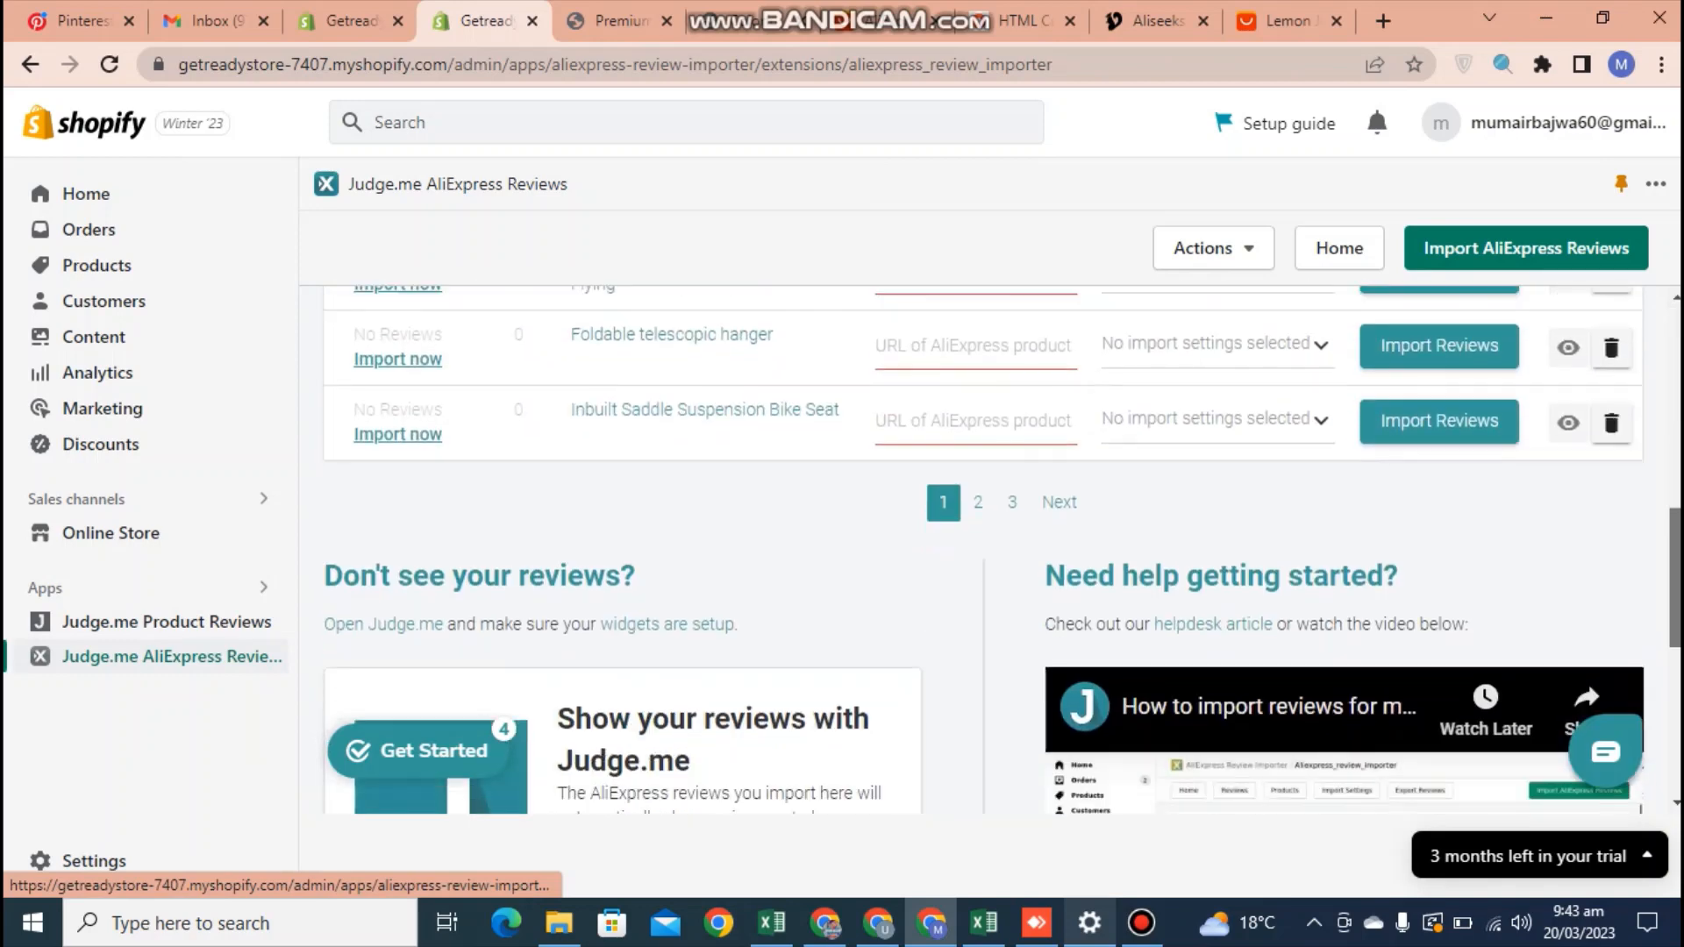
scroll(982, 552, "down", 5)
scroll(982, 552, "up", 5)
scroll(983, 552, "down", 1)
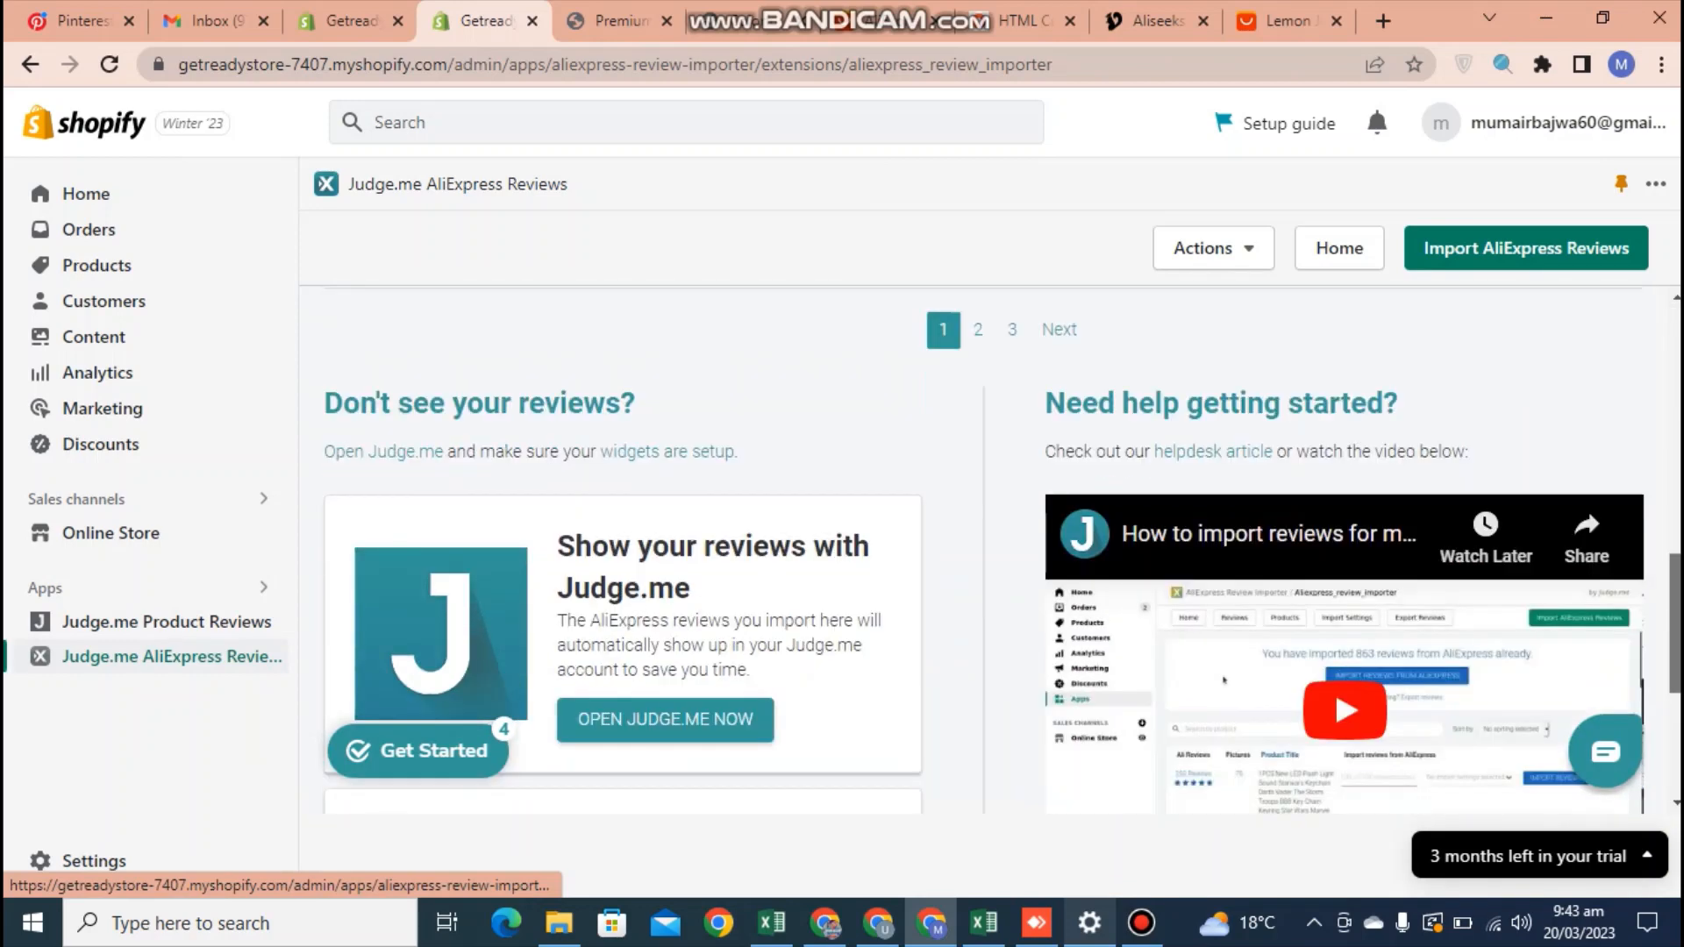
scroll(982, 553, "down", 1)
scroll(982, 552, "up", 10)
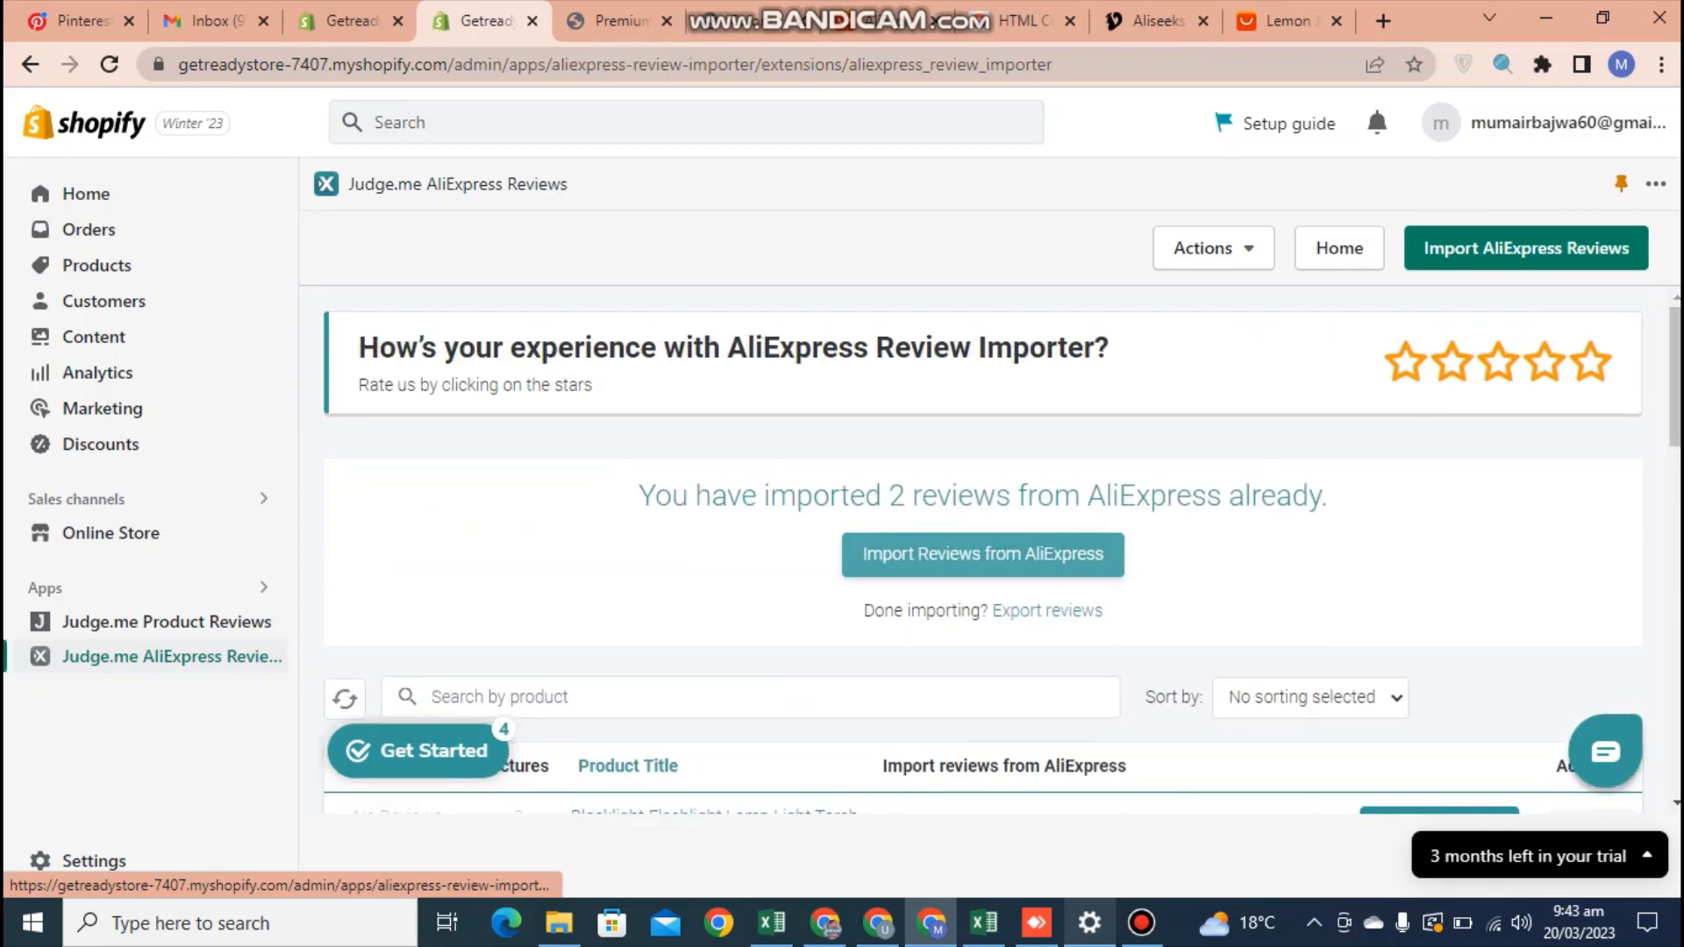
left_click(1526, 249)
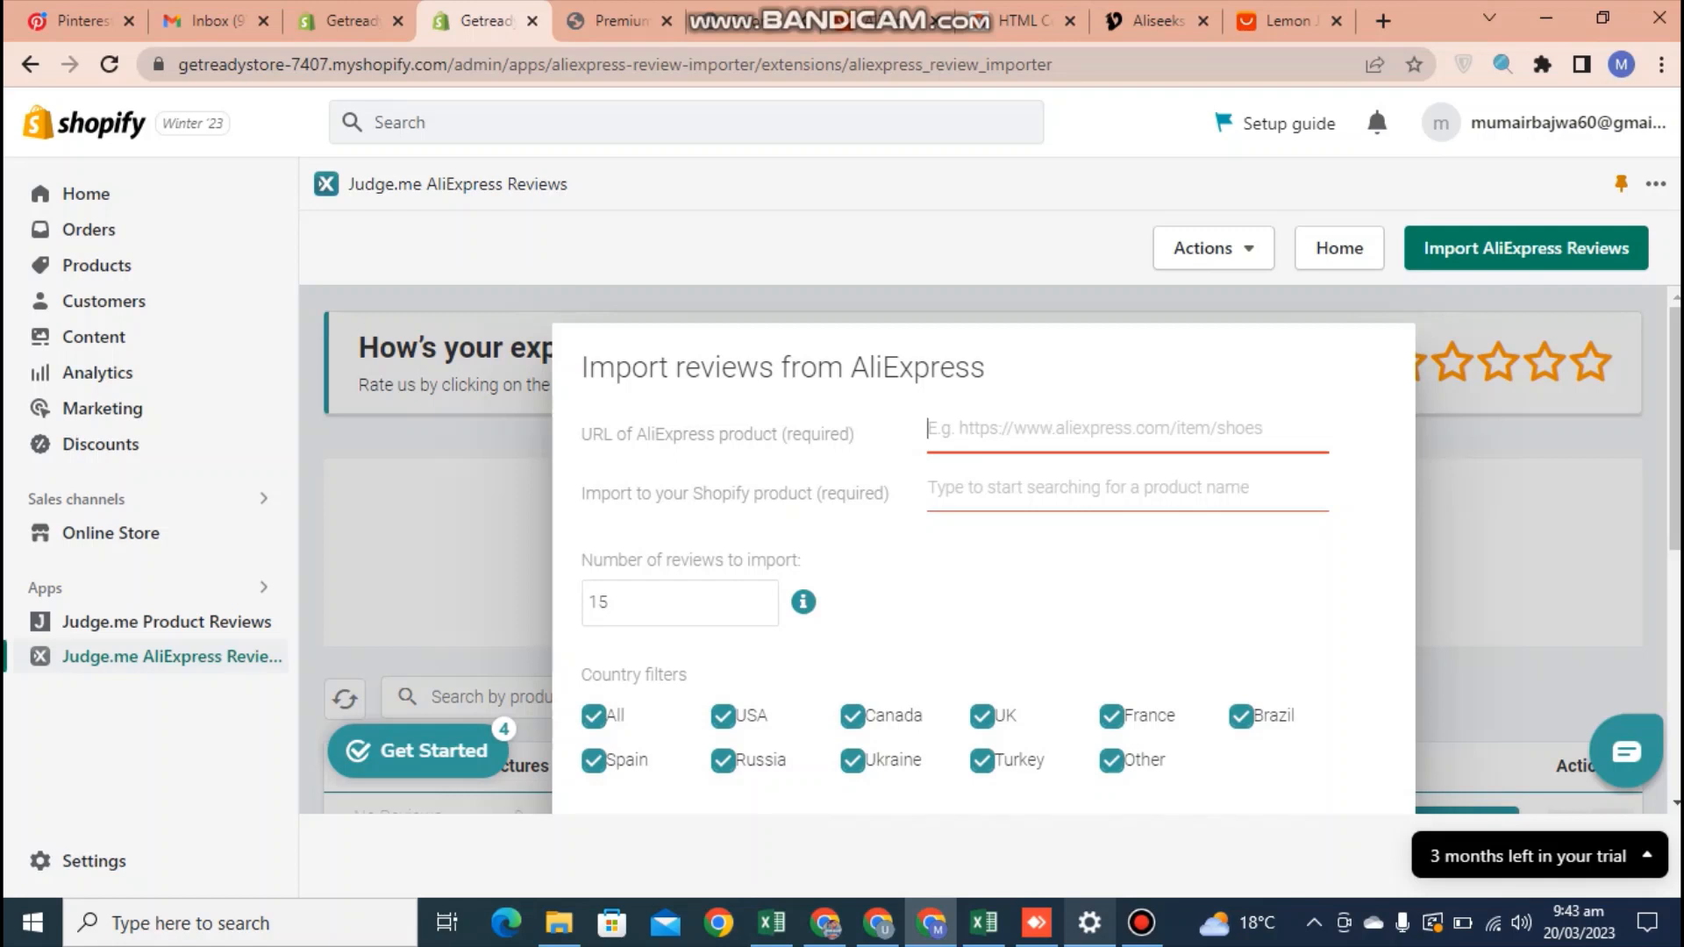
scroll(983, 562, "down", 1)
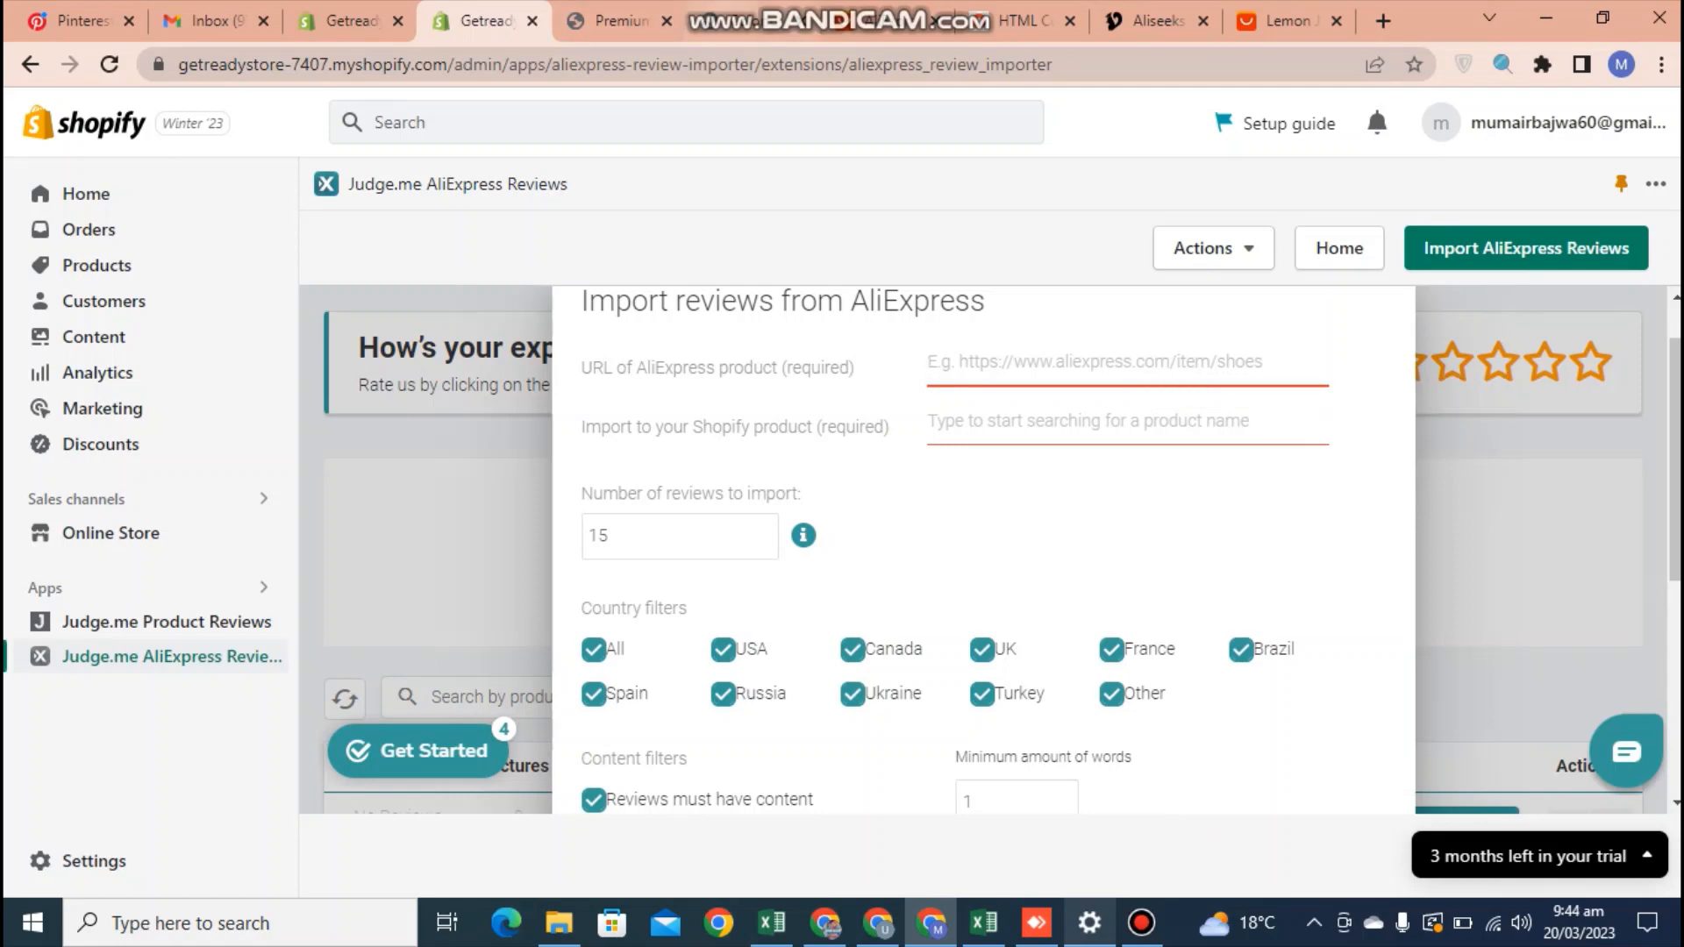
View the Colorful Frosted Lemon Cup page in the store and check the search options for its product image without choosing any
left_click(753, 21)
left_click(1288, 556)
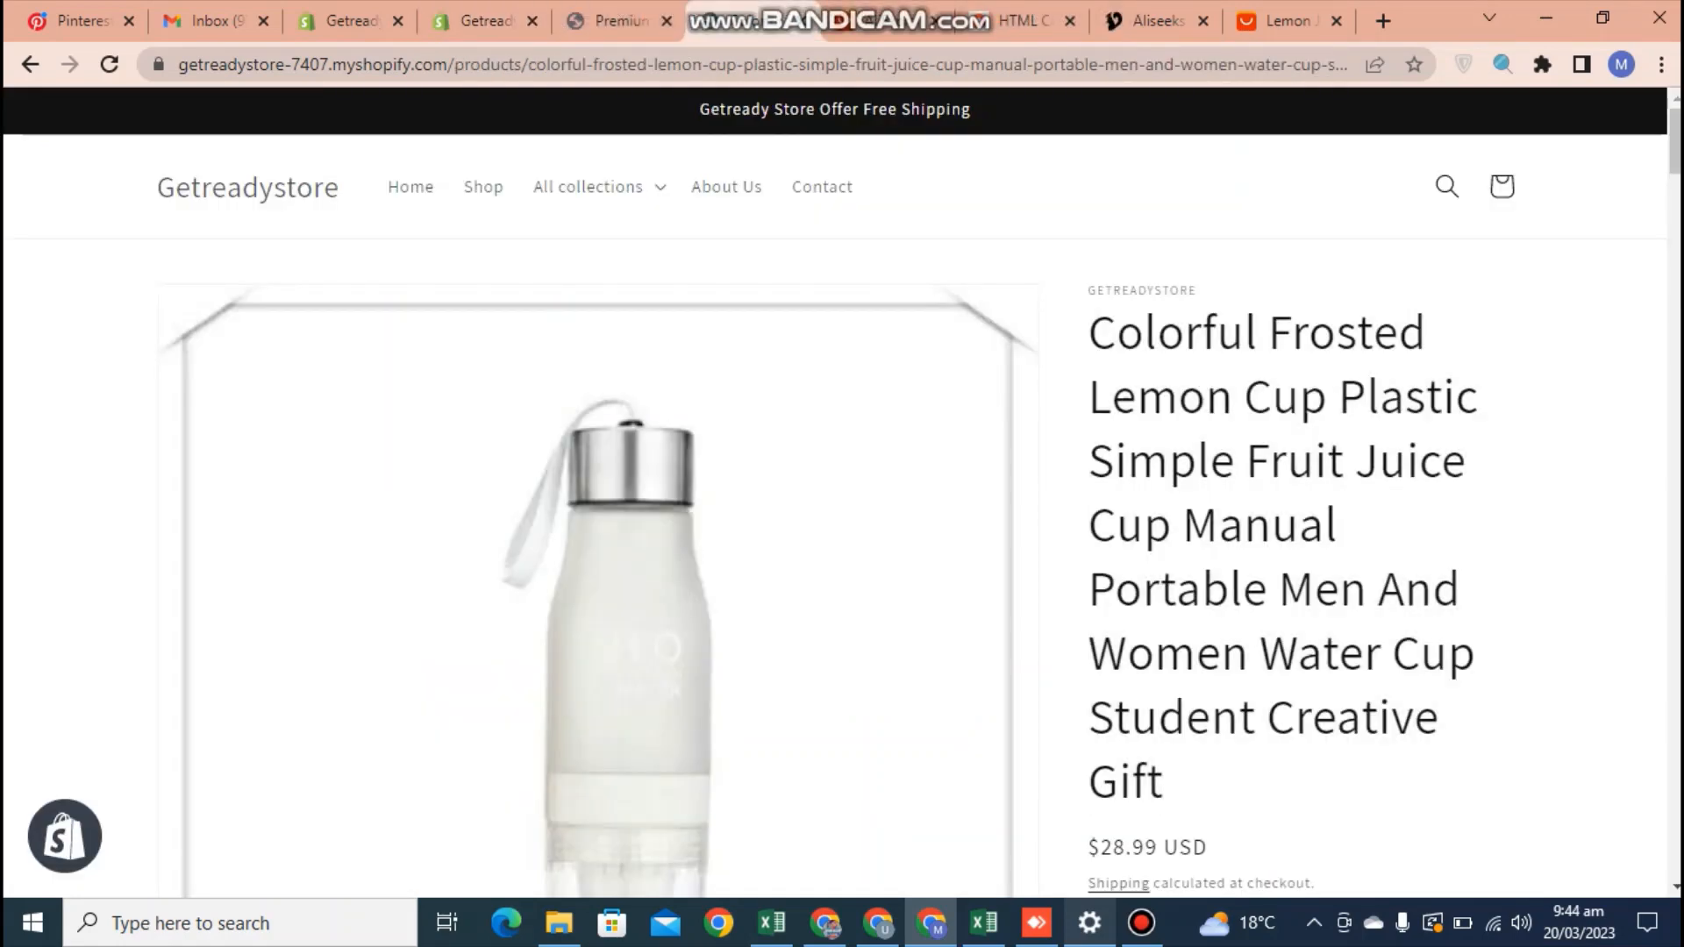
right_click(674, 438)
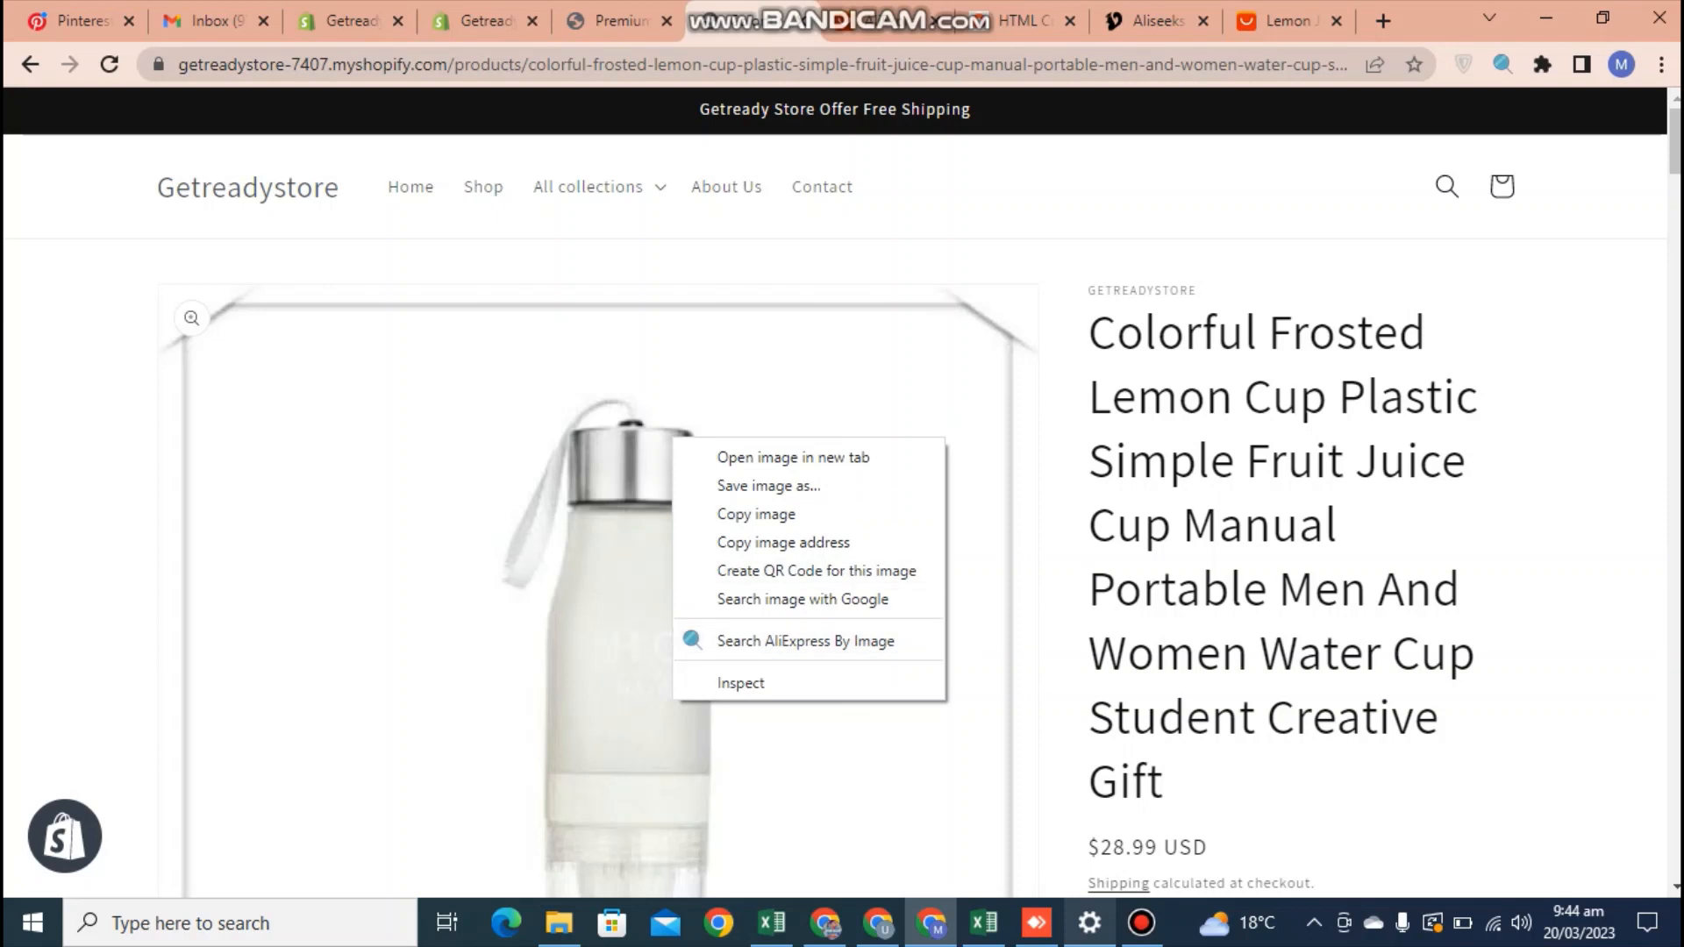
left_click(1263, 544)
right_click(775, 373)
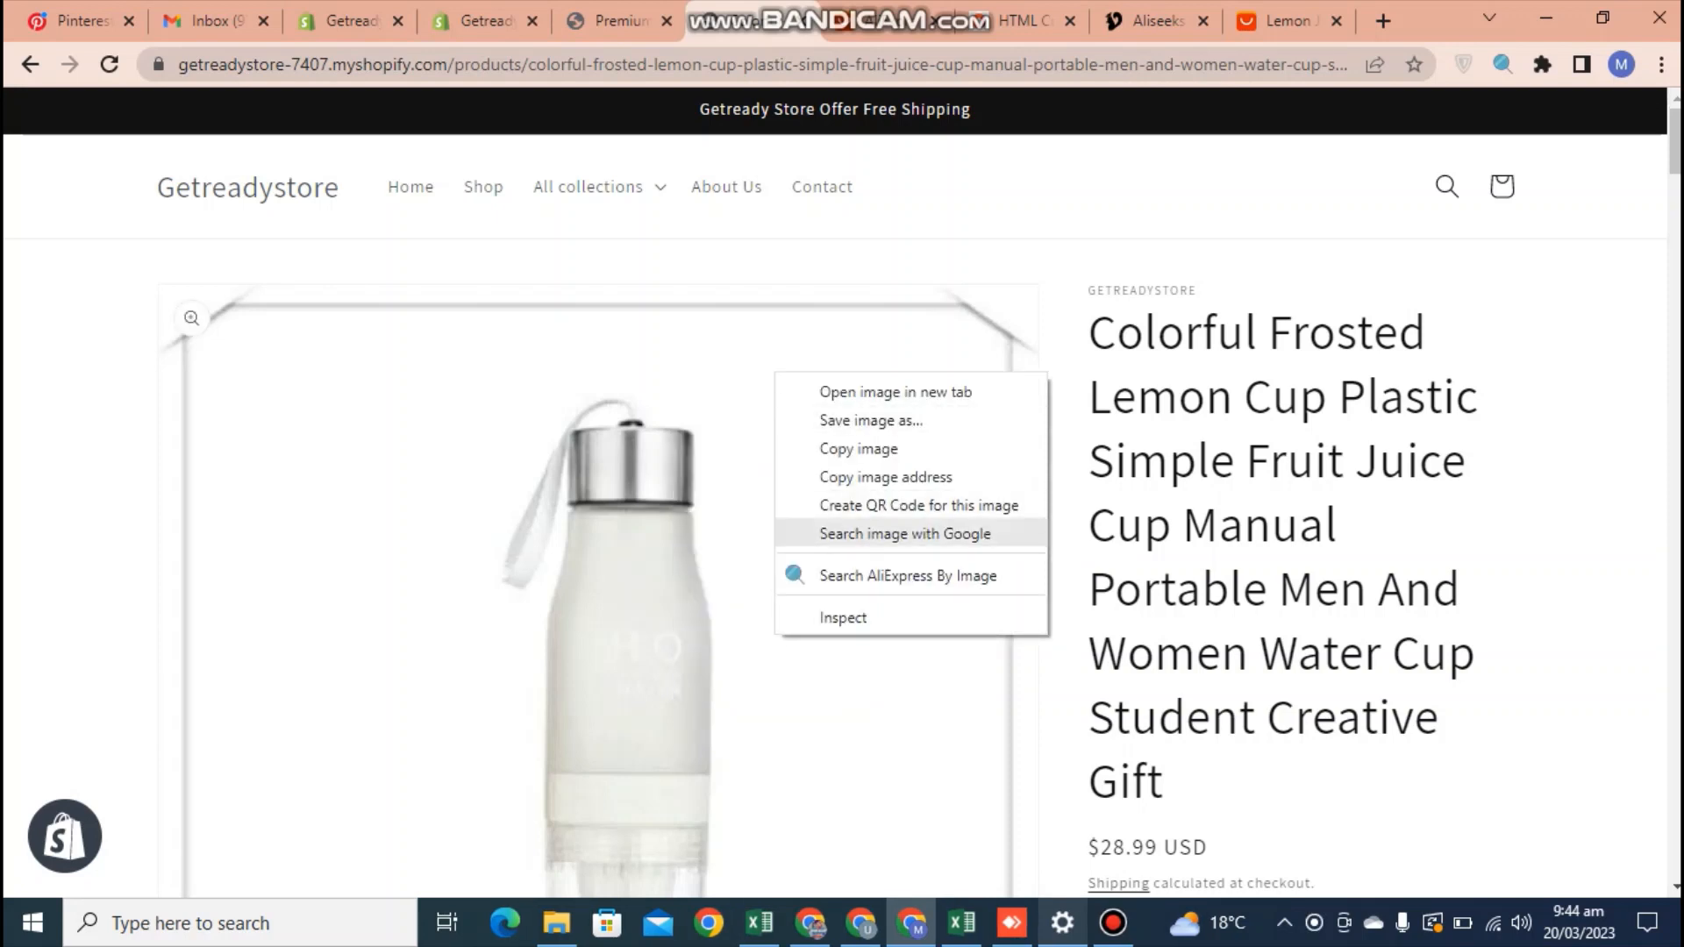
key("Escape")
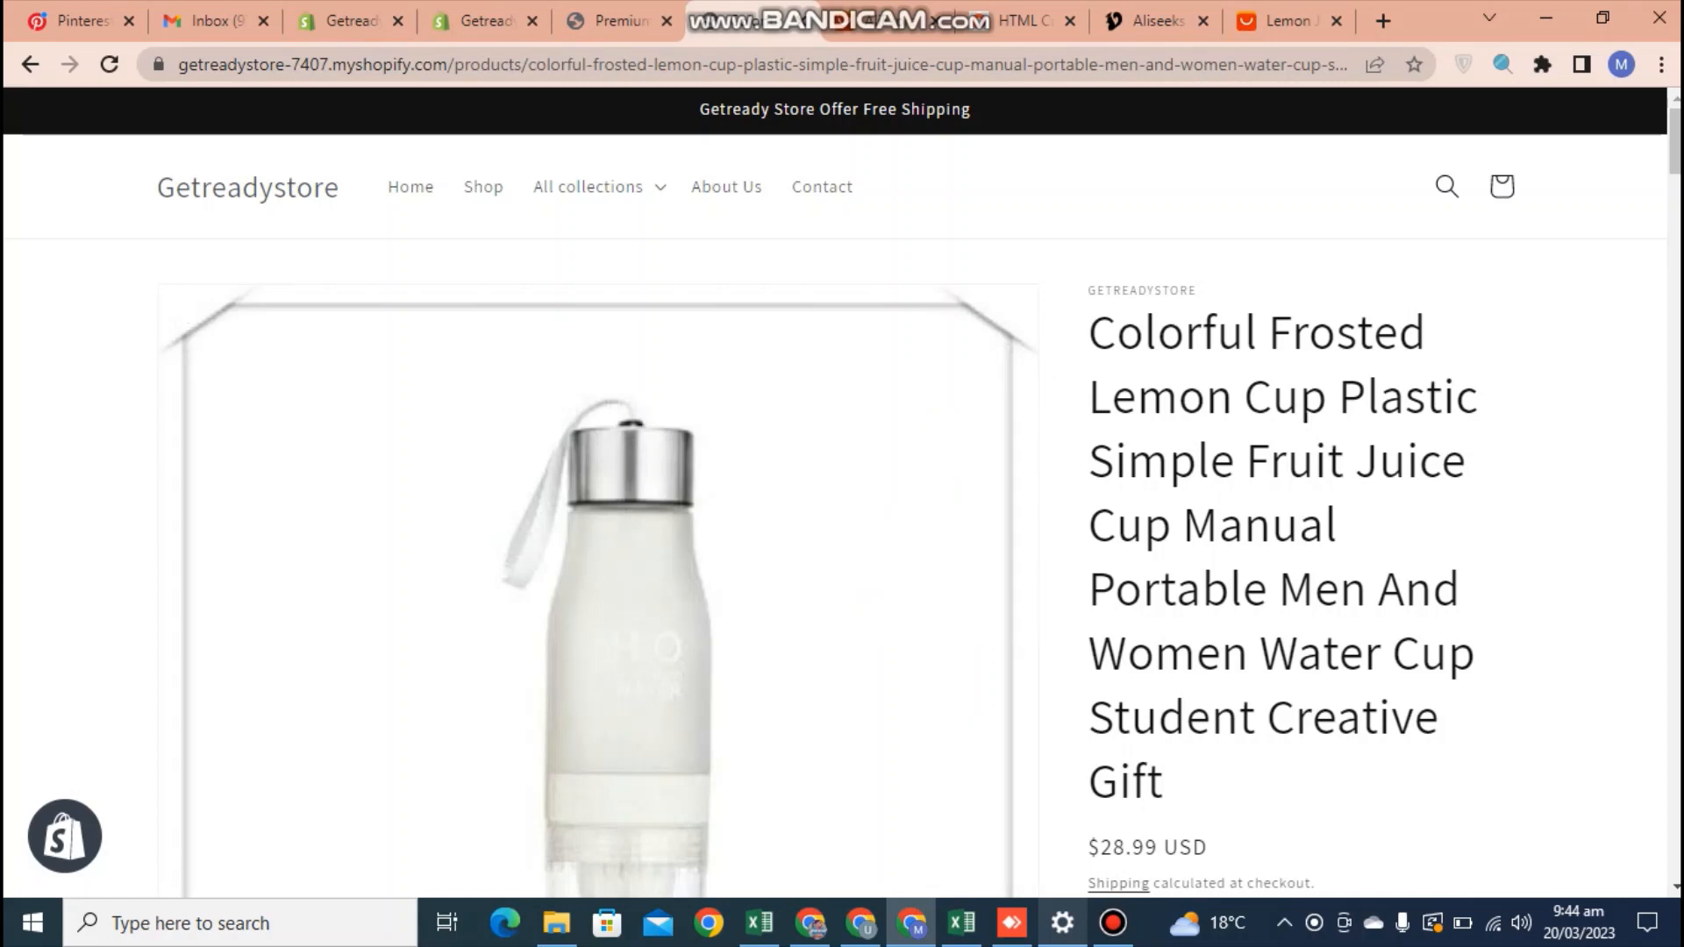
View the AliExpress home page and the open AliExpress page for the 650ml lemon juice water bottle
left_click(802, 21)
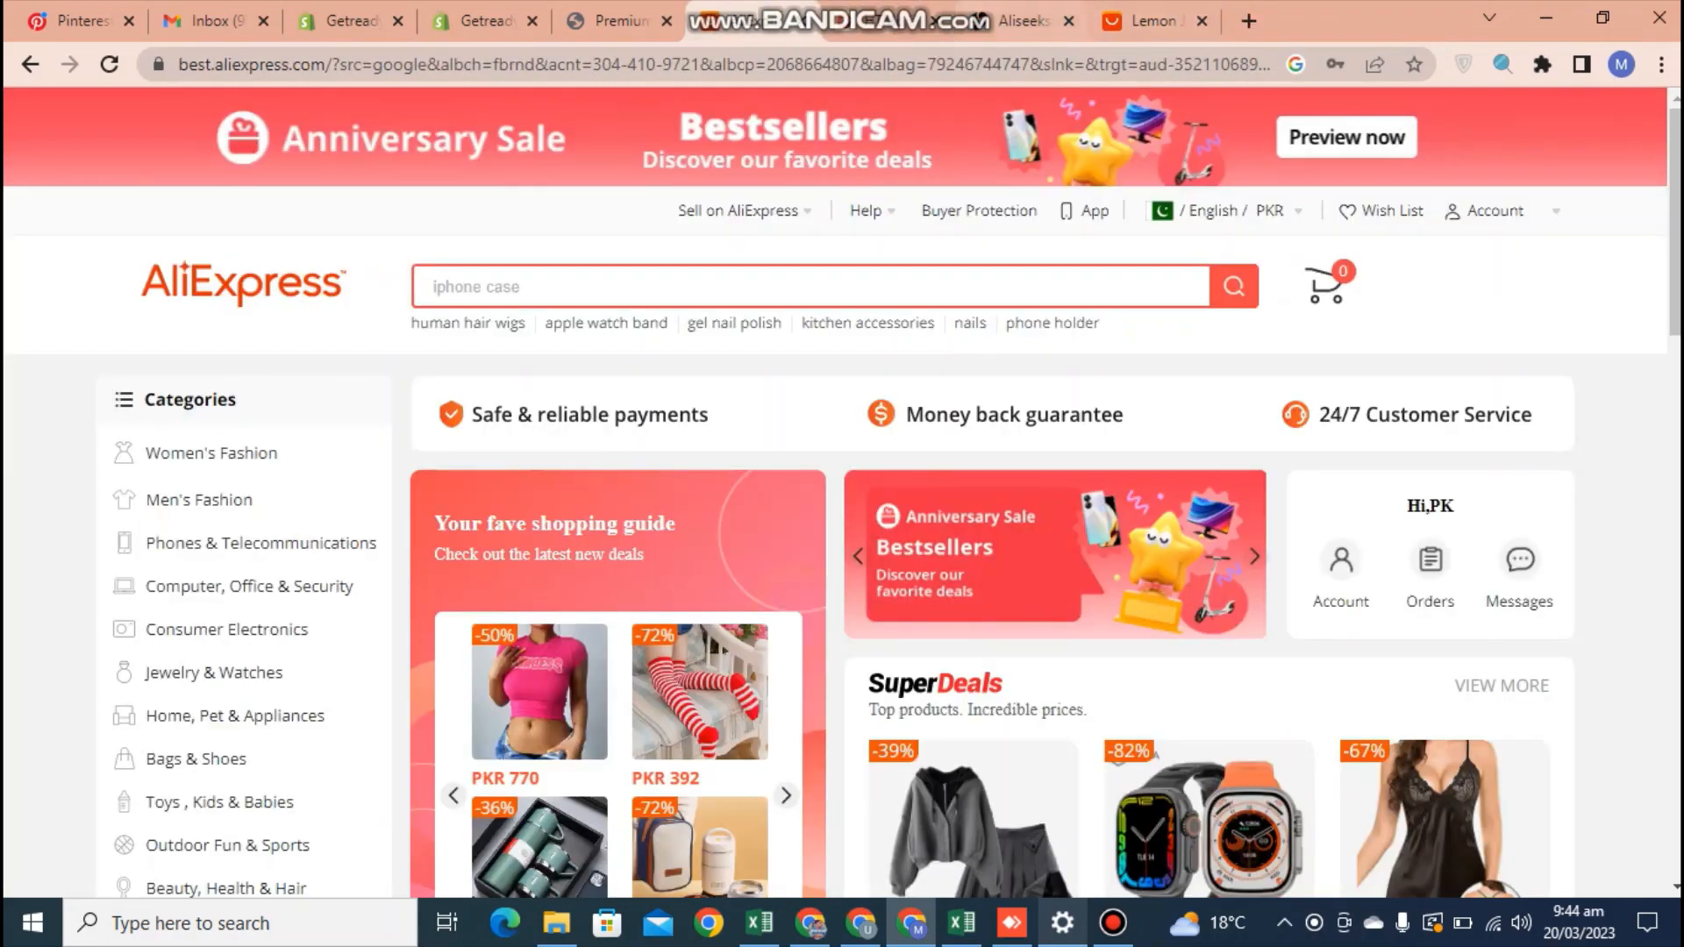
left_click(1145, 21)
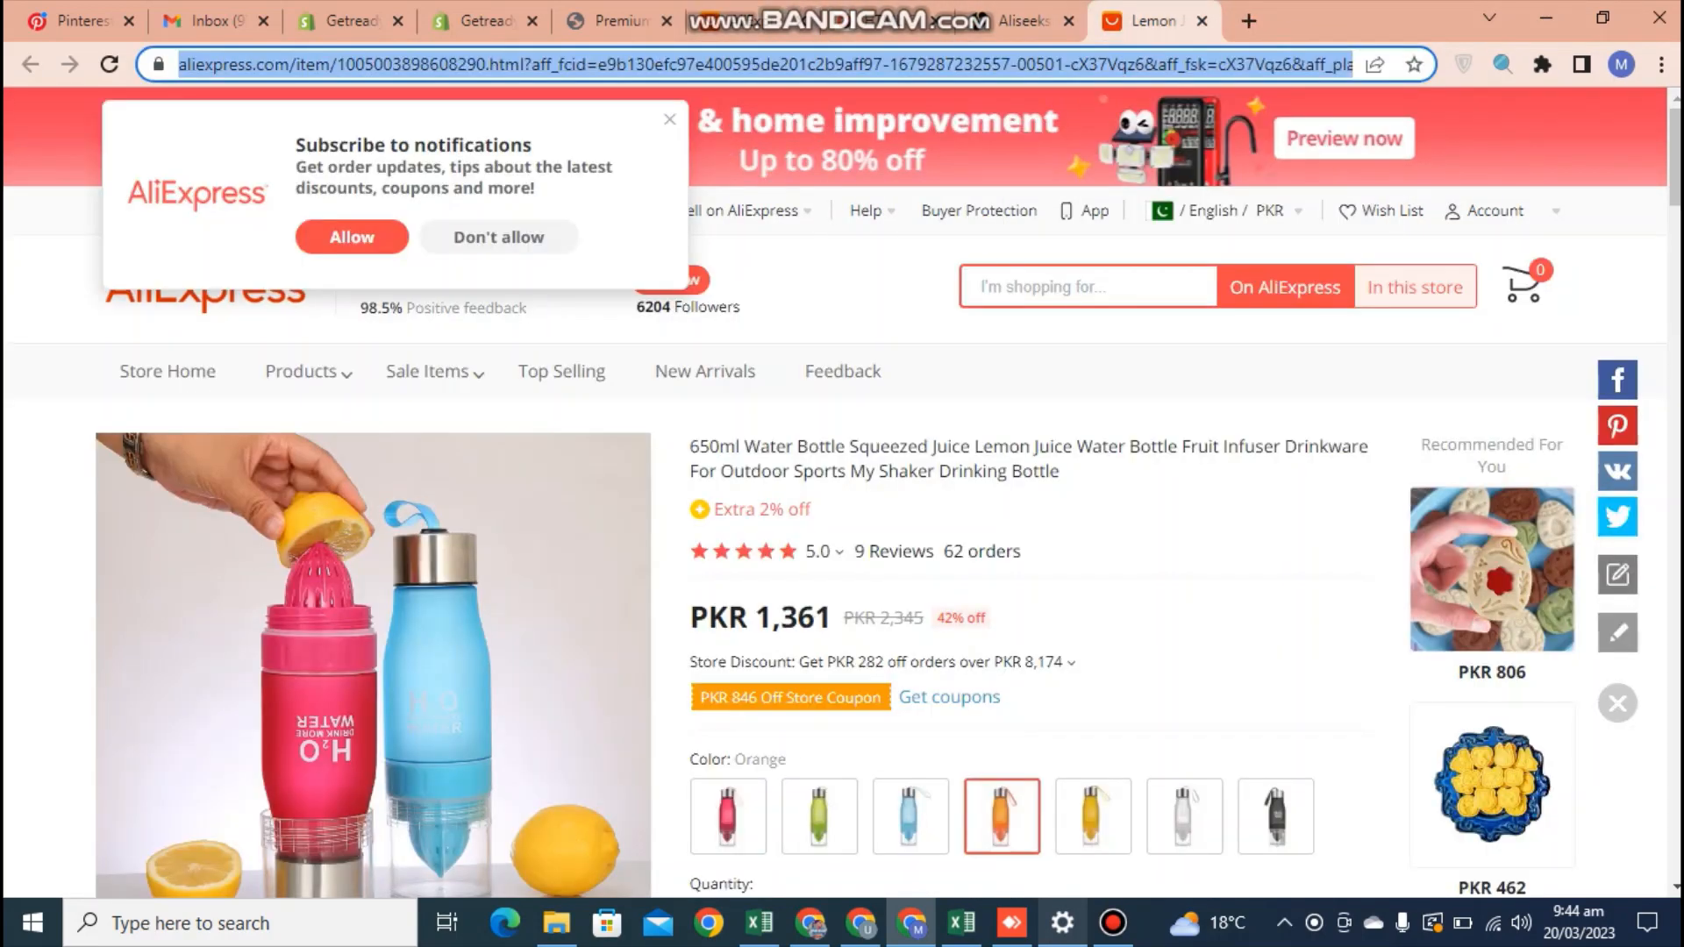
left_click(825, 302)
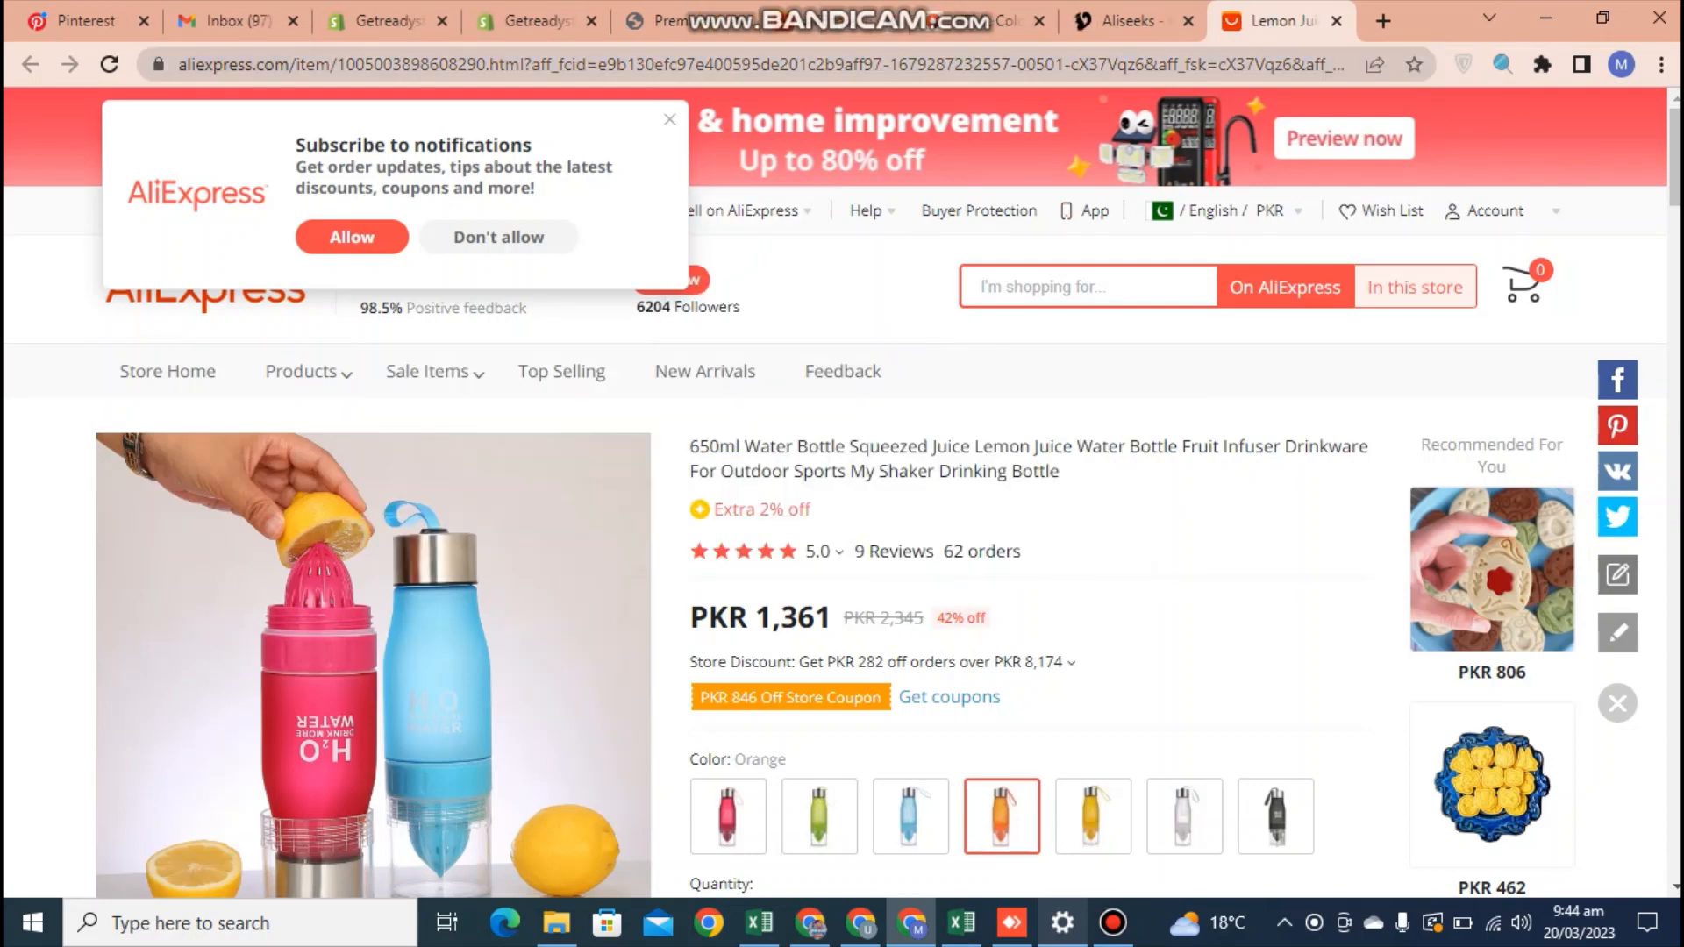
left_click(829, 21)
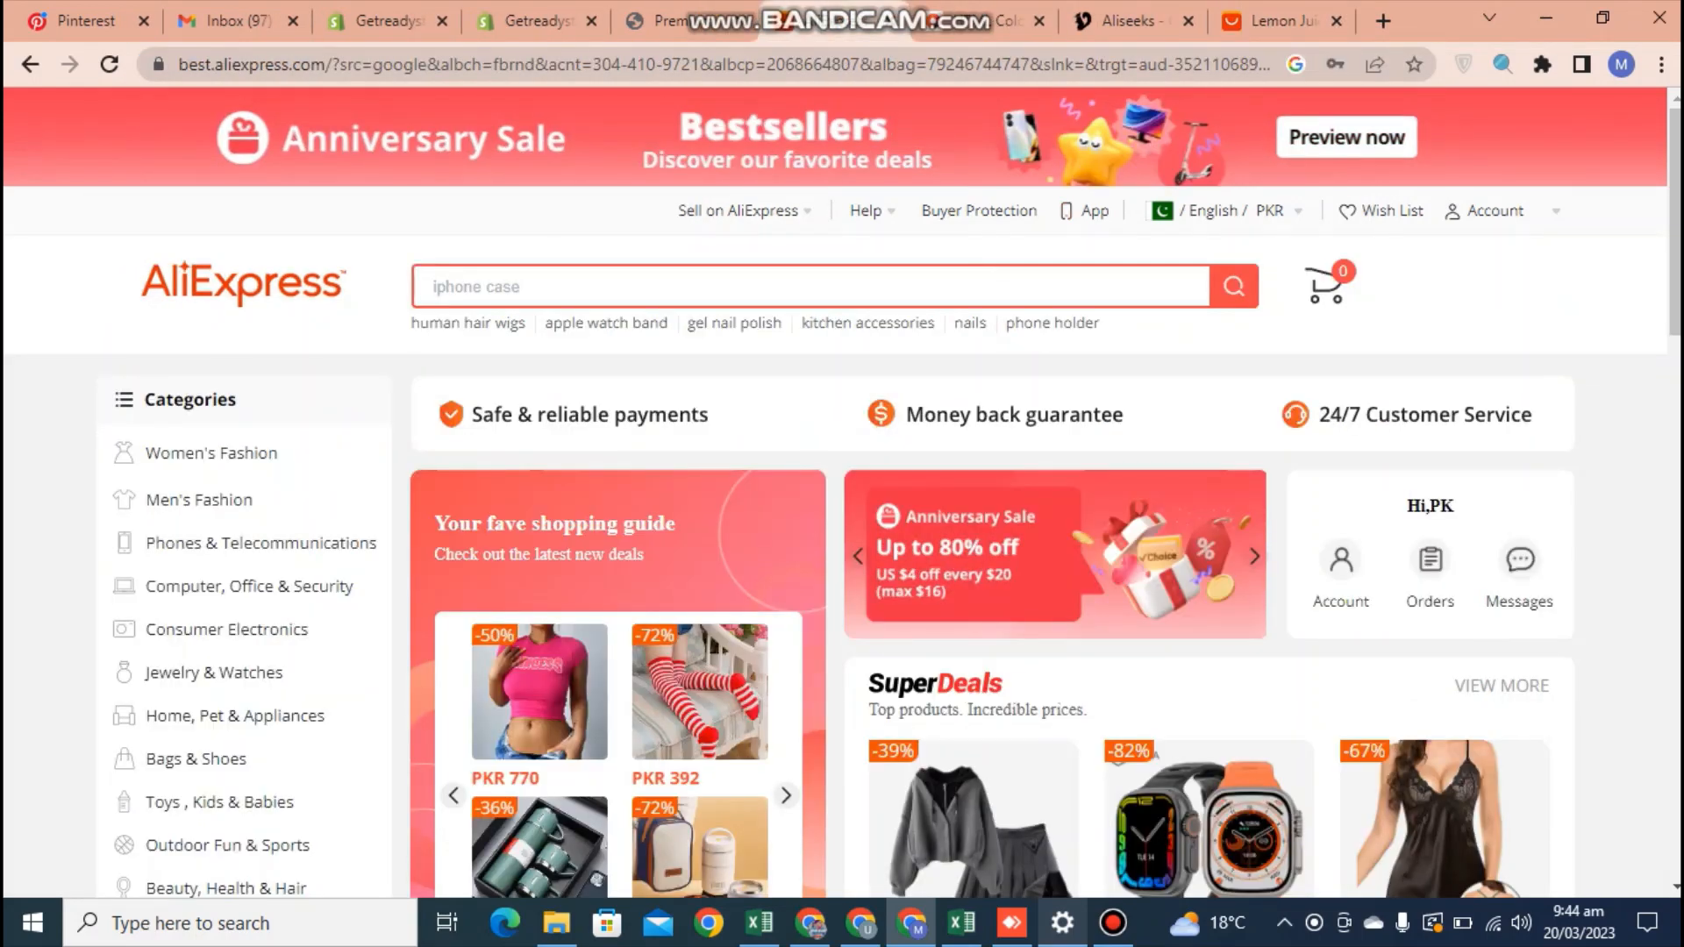
type("hair")
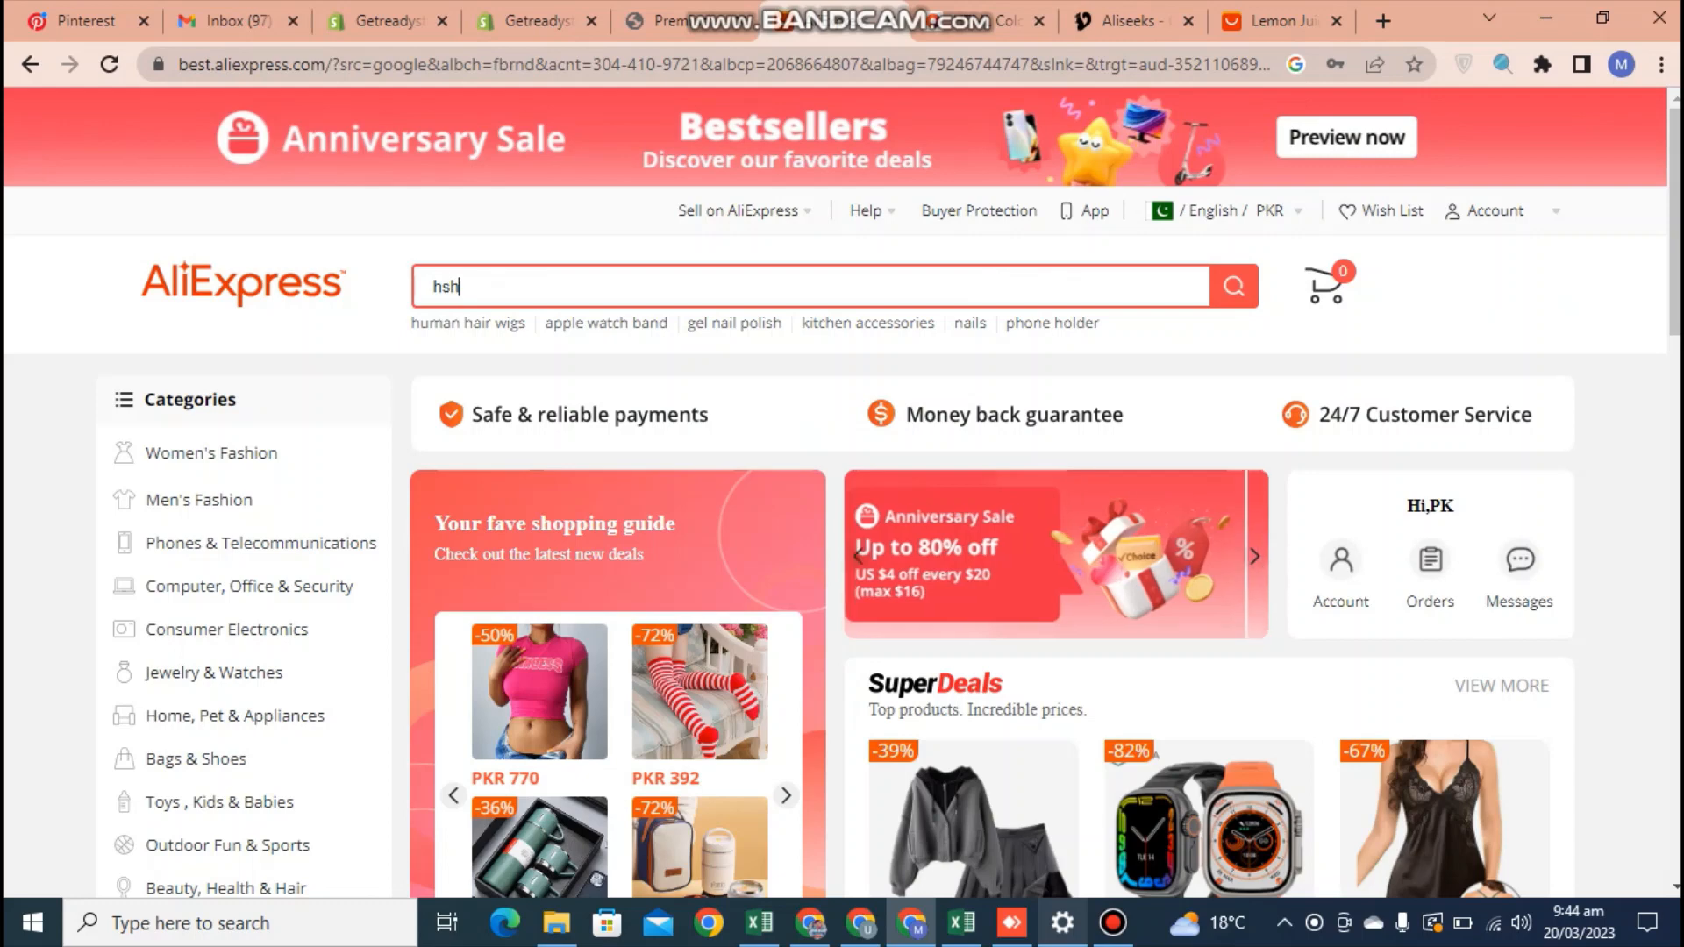
key("BackSpace")
key("BackSpace")
key("BackSpace")
key("BackSpace")
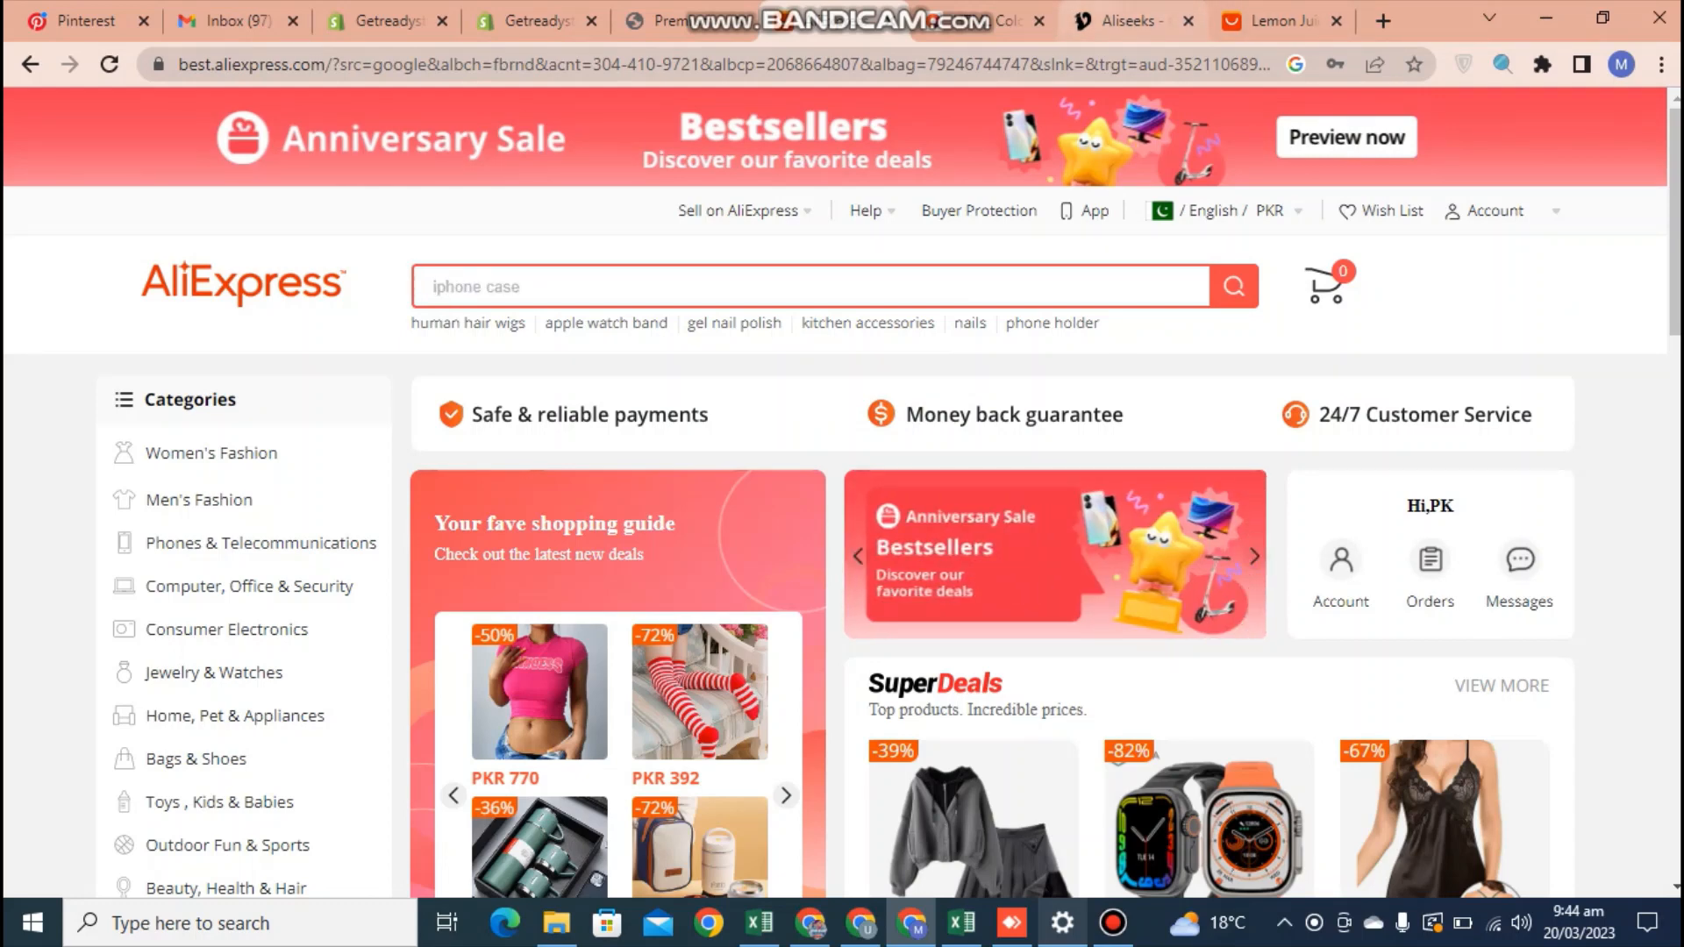
Open the KEMORELA 650ml Infuser Water Bottle from Aliseeks and enter its AliExpress URL as the product link in the review import form
left_click(1131, 21)
left_click(682, 395)
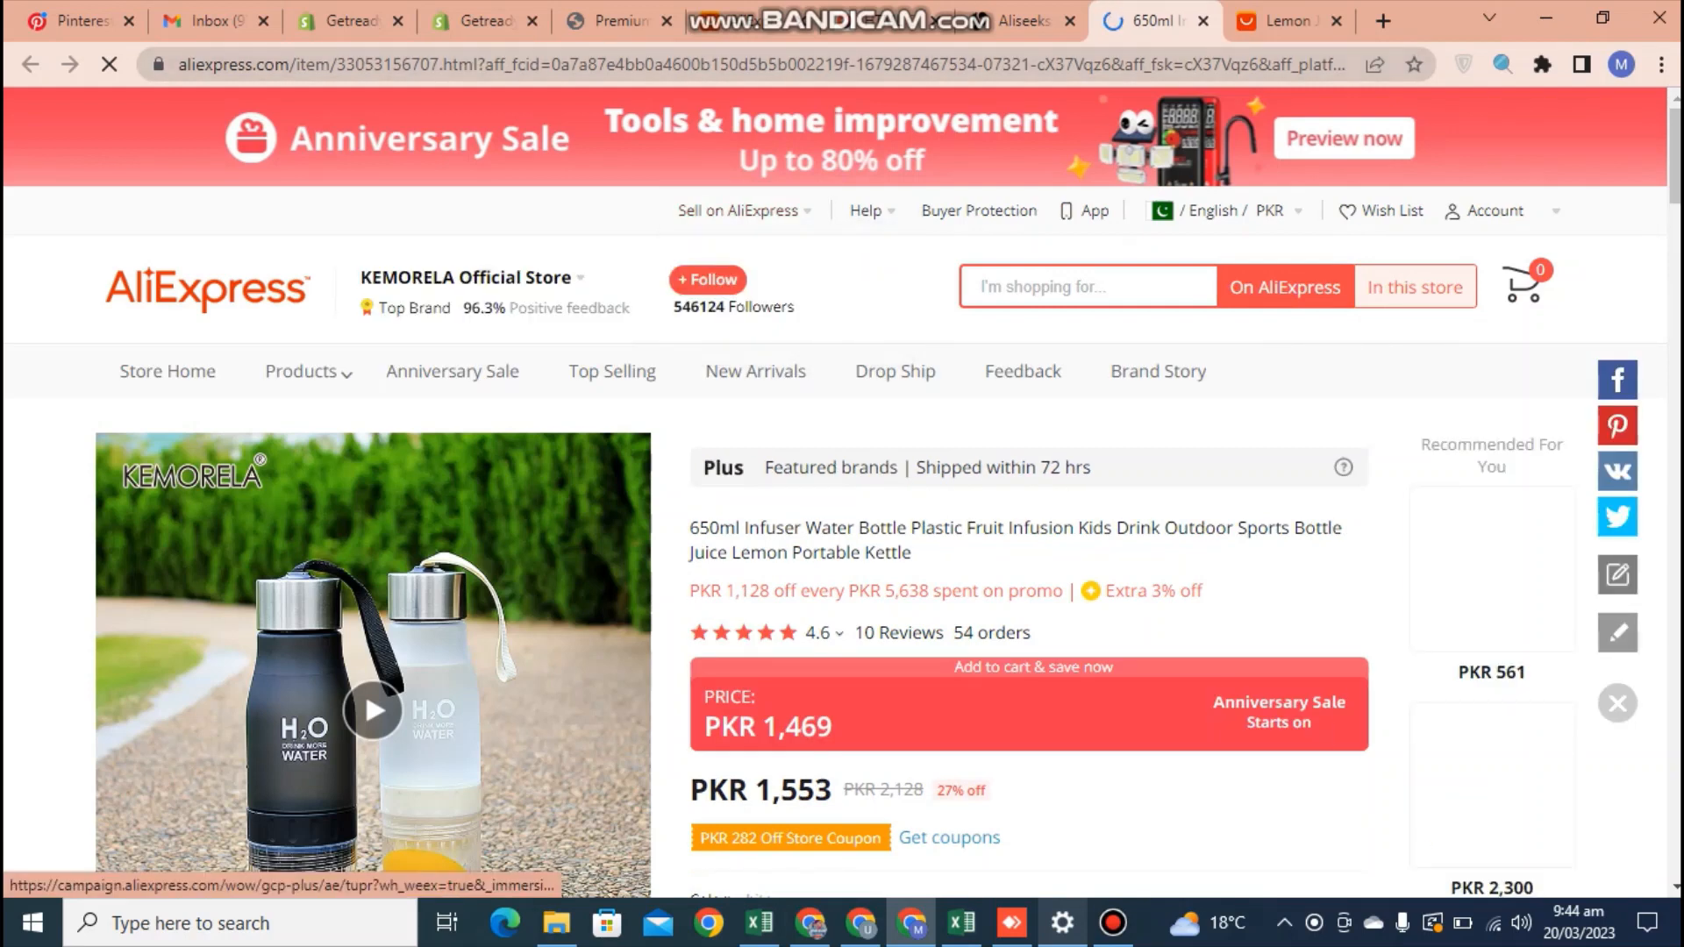
left_click(491, 66)
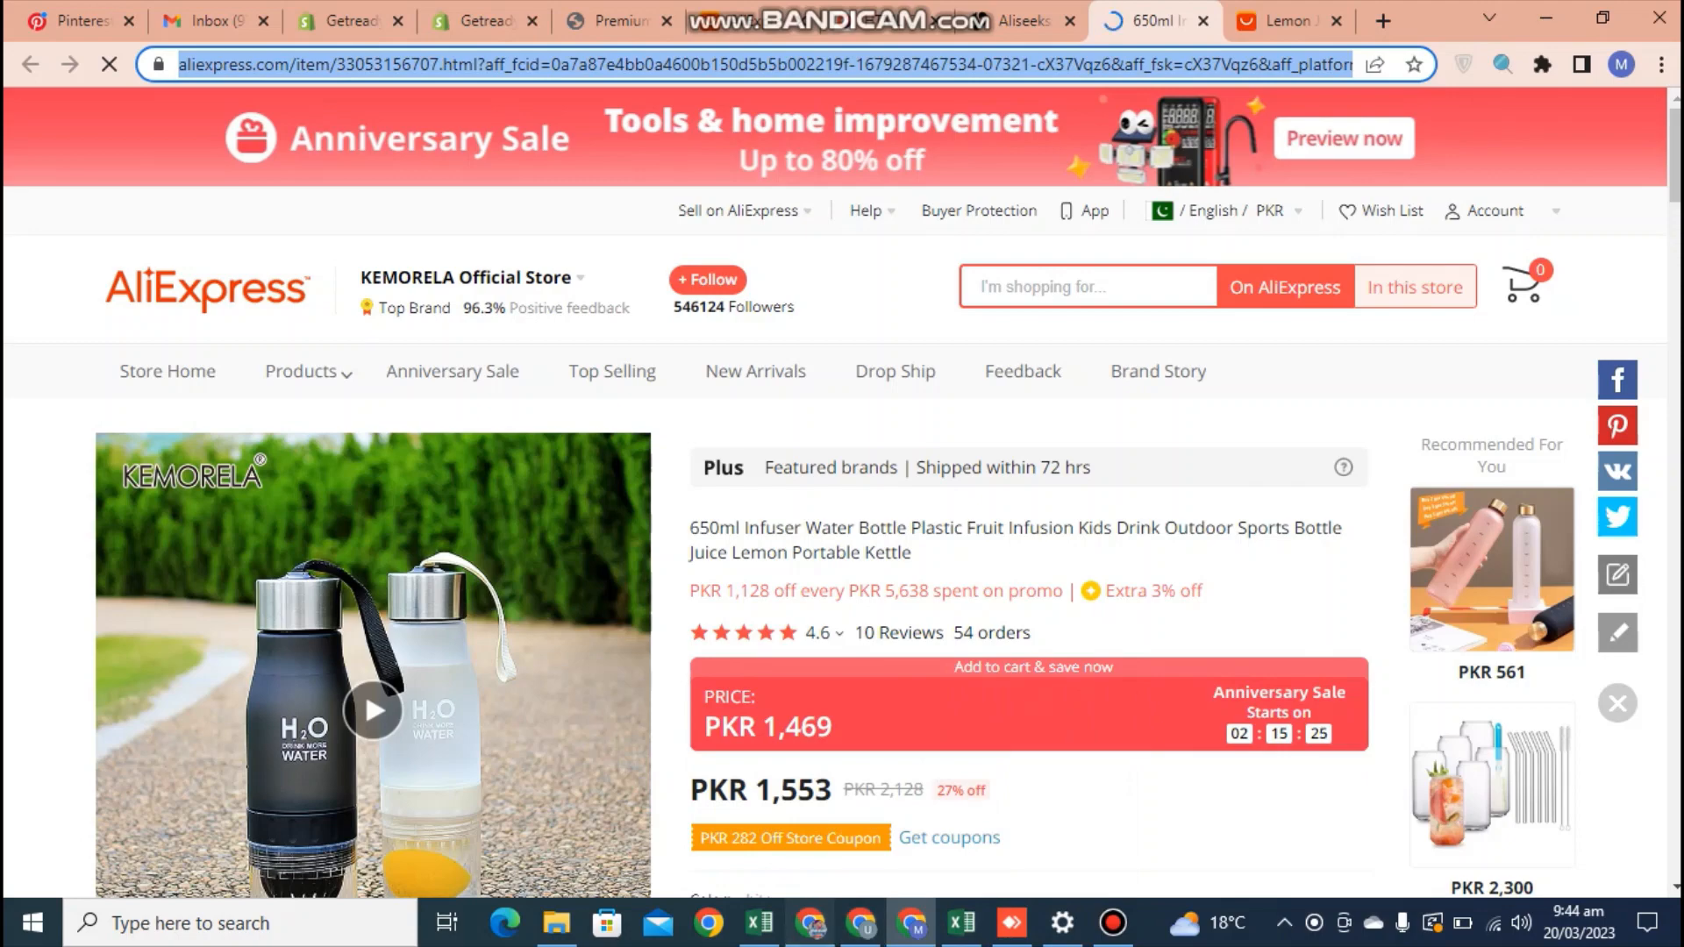
left_click(811, 923)
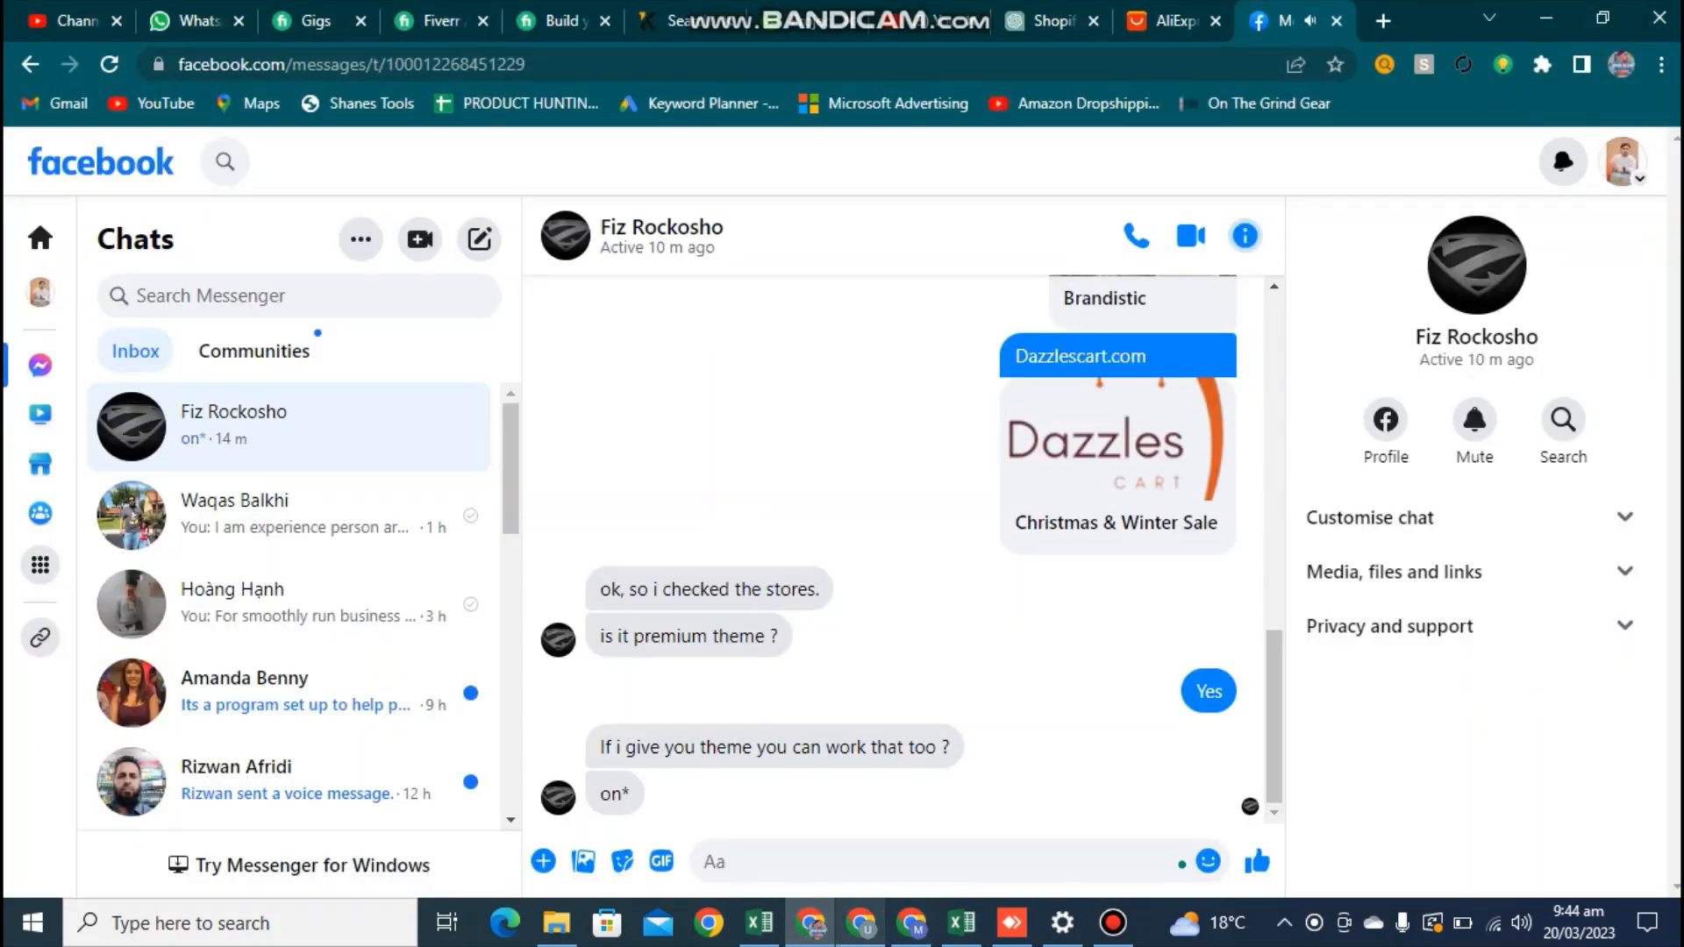
left_click(861, 922)
left_click(912, 923)
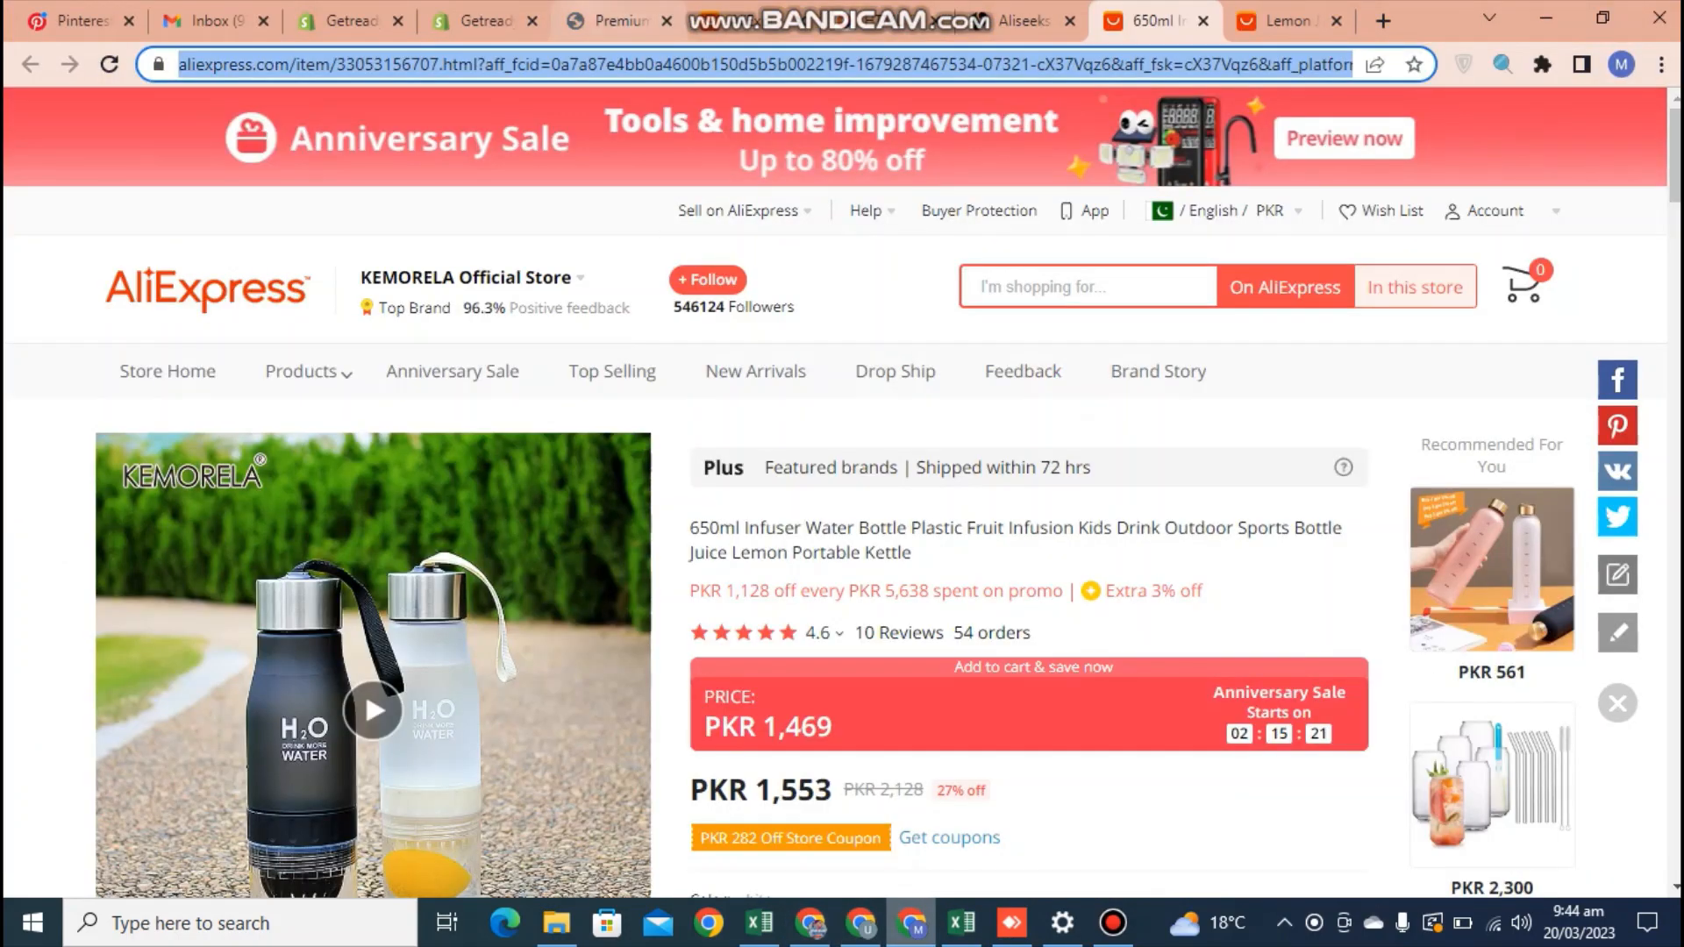
left_click(480, 21)
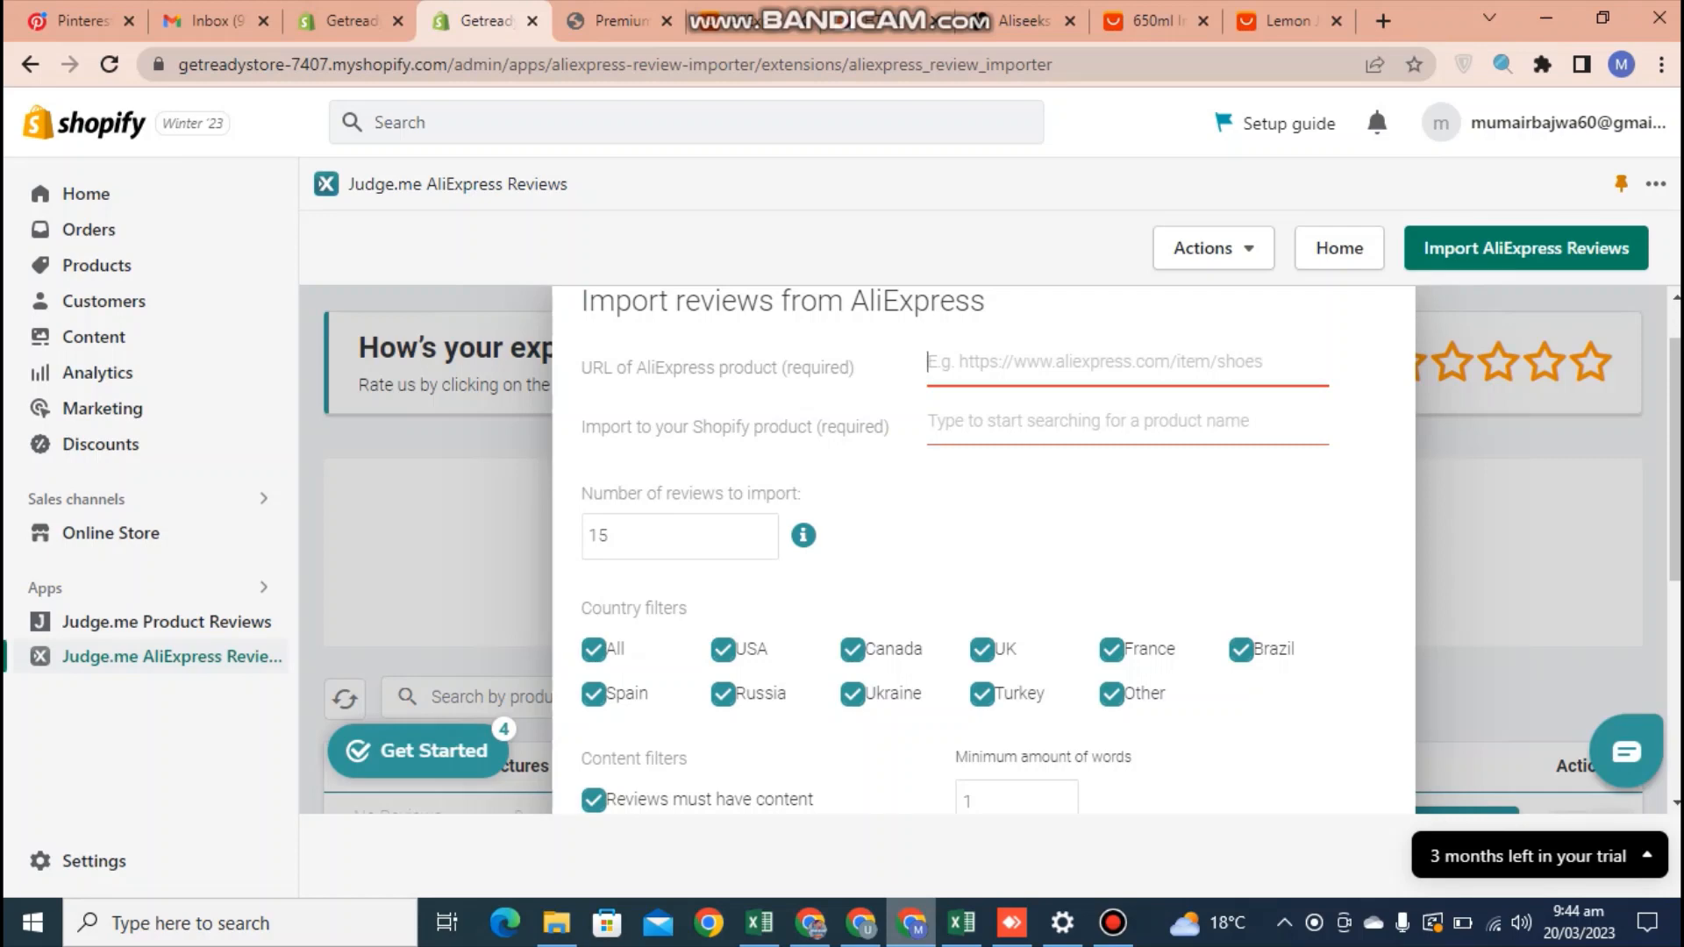
key("ctrl+v")
Check the store's Premium Soft Hip Support Pillow page and open the online store's home page from the Shopify admin
left_click(619, 21)
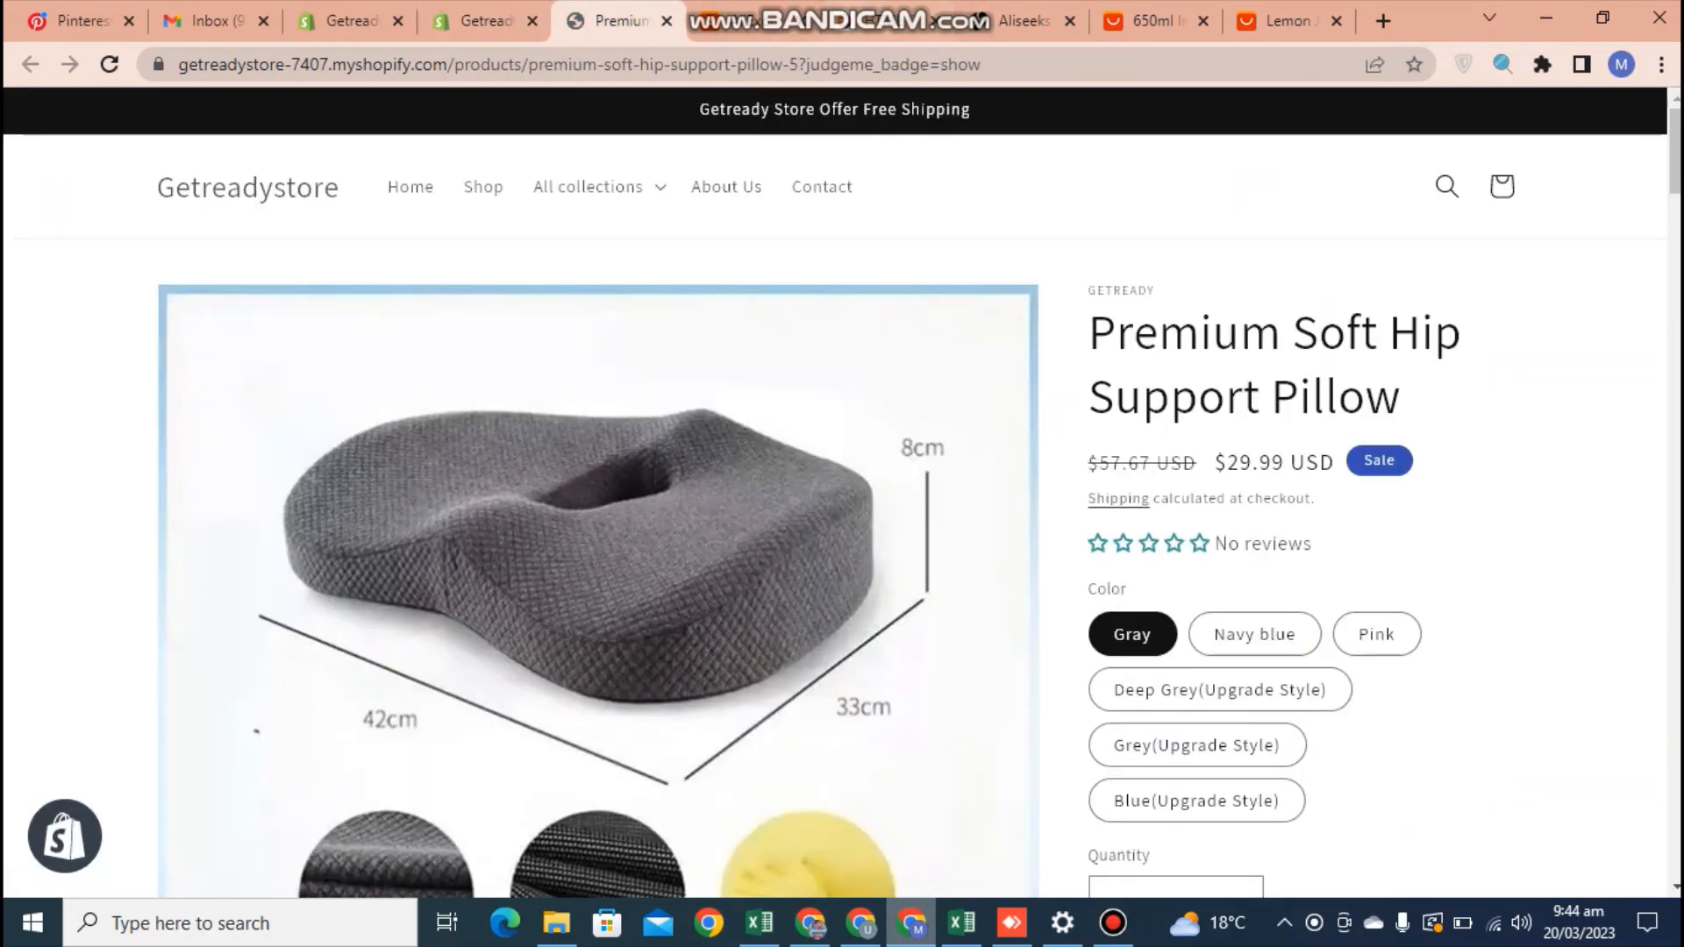
left_click(480, 21)
left_click(619, 21)
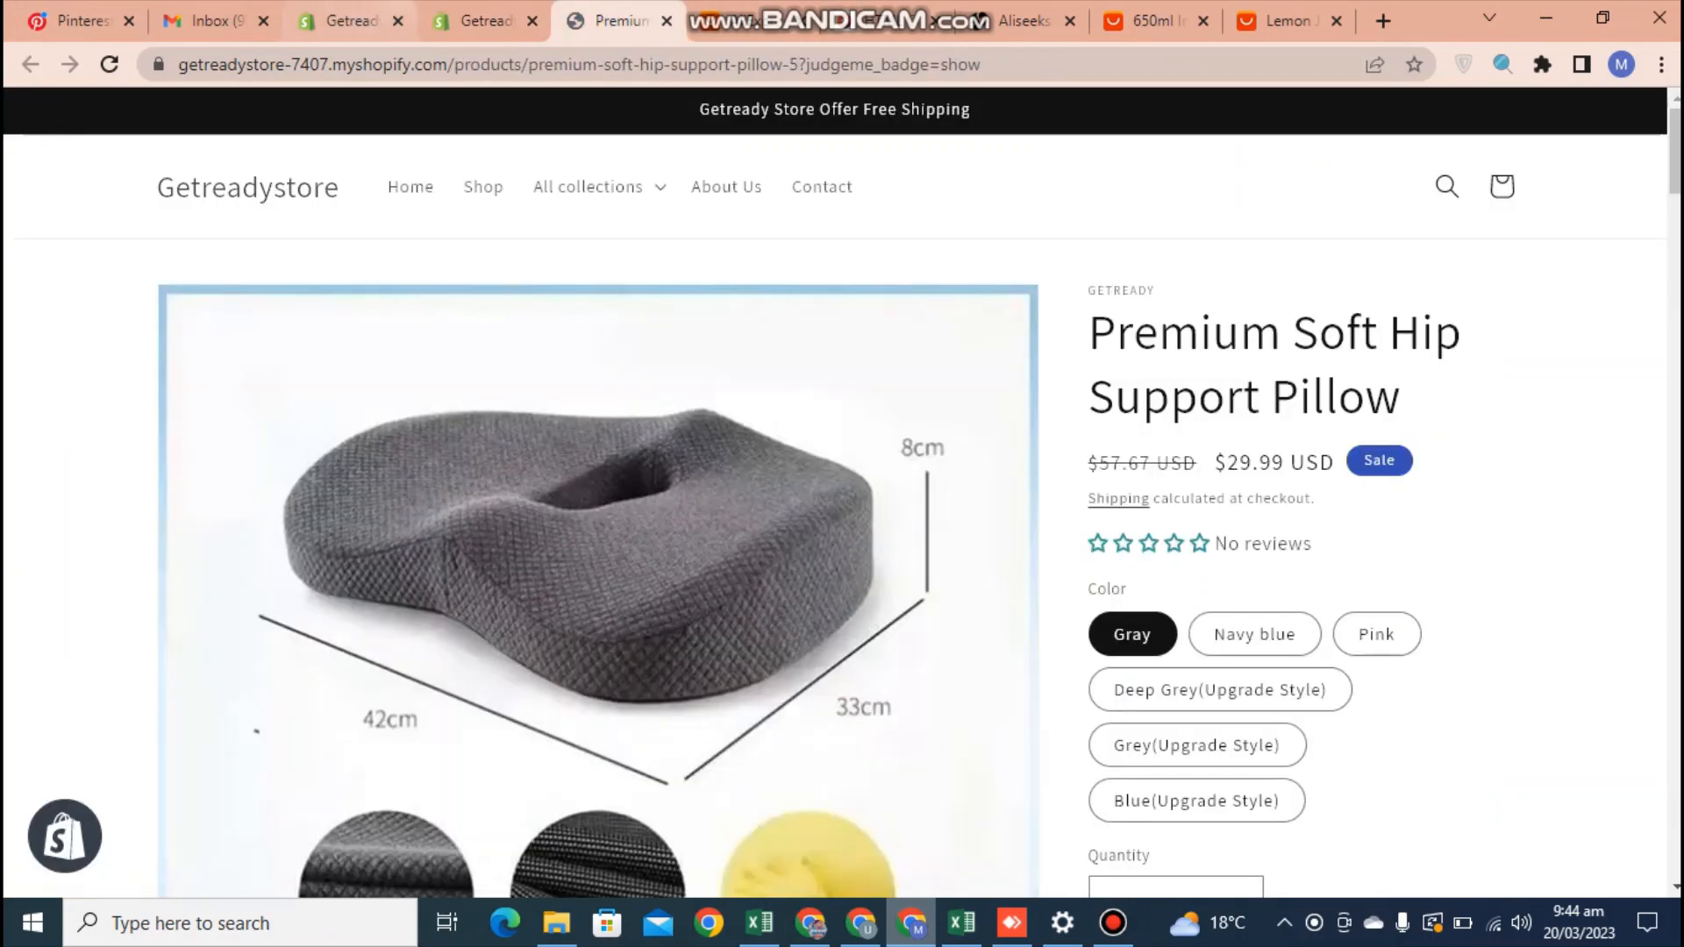
left_click(480, 21)
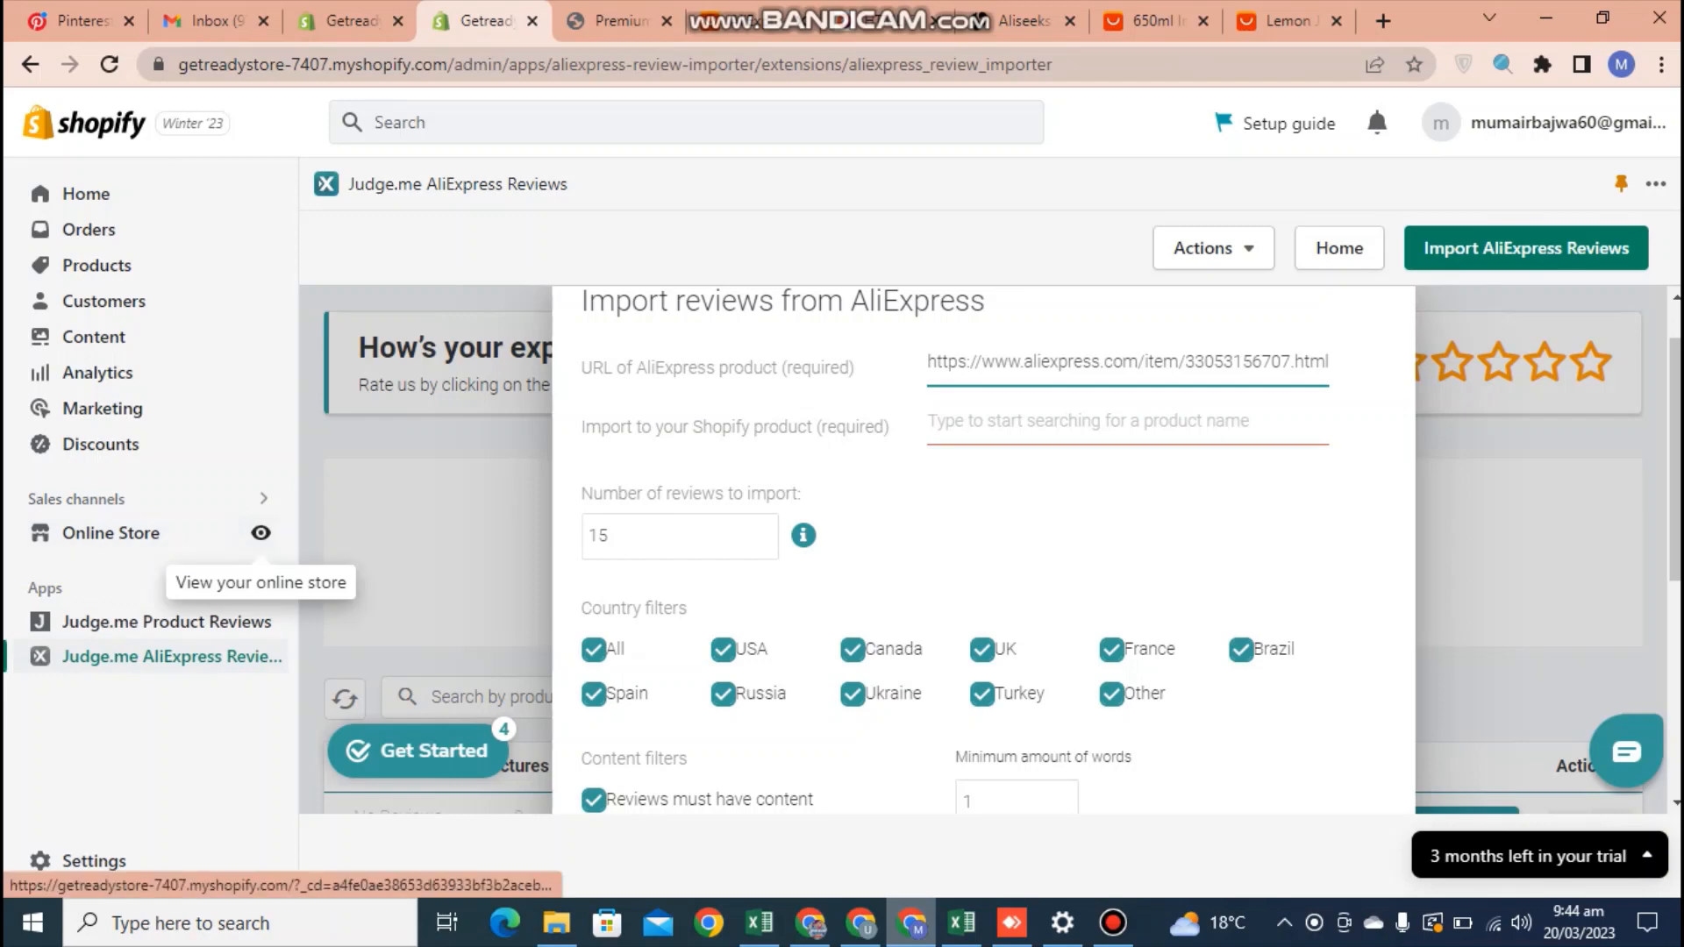
left_click(261, 533)
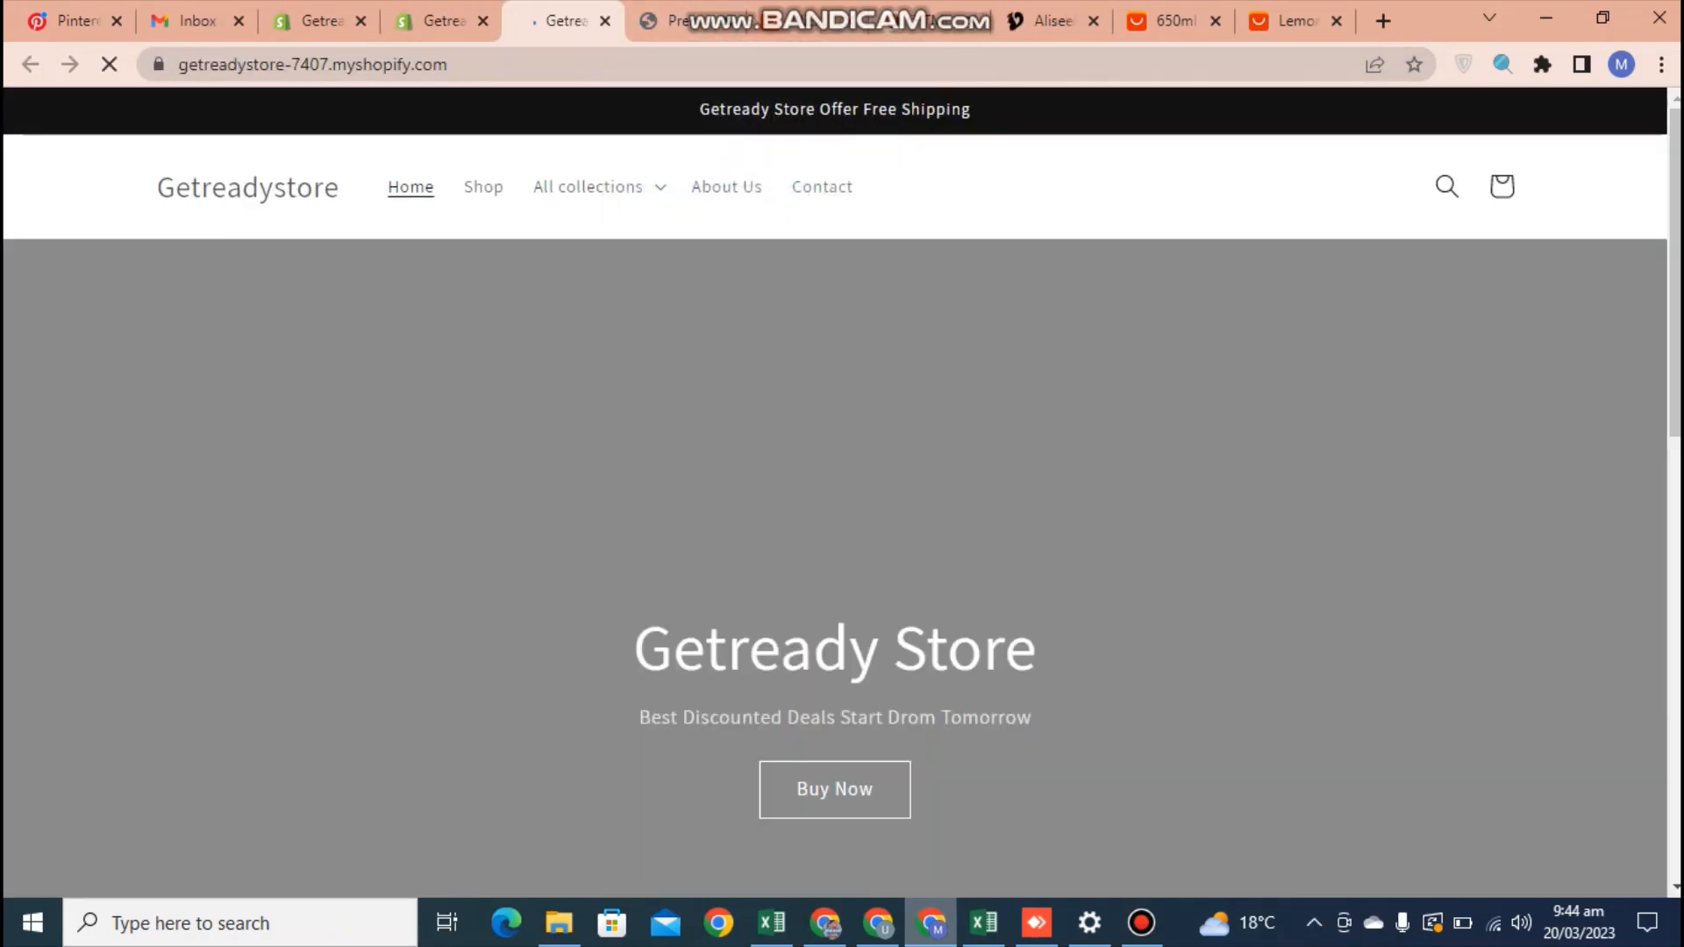
Copy the Colorful Frosted Lemon Cup title from its store page and enter it as the Shopify product in the review import form
scroll(842, 491, "down", 8)
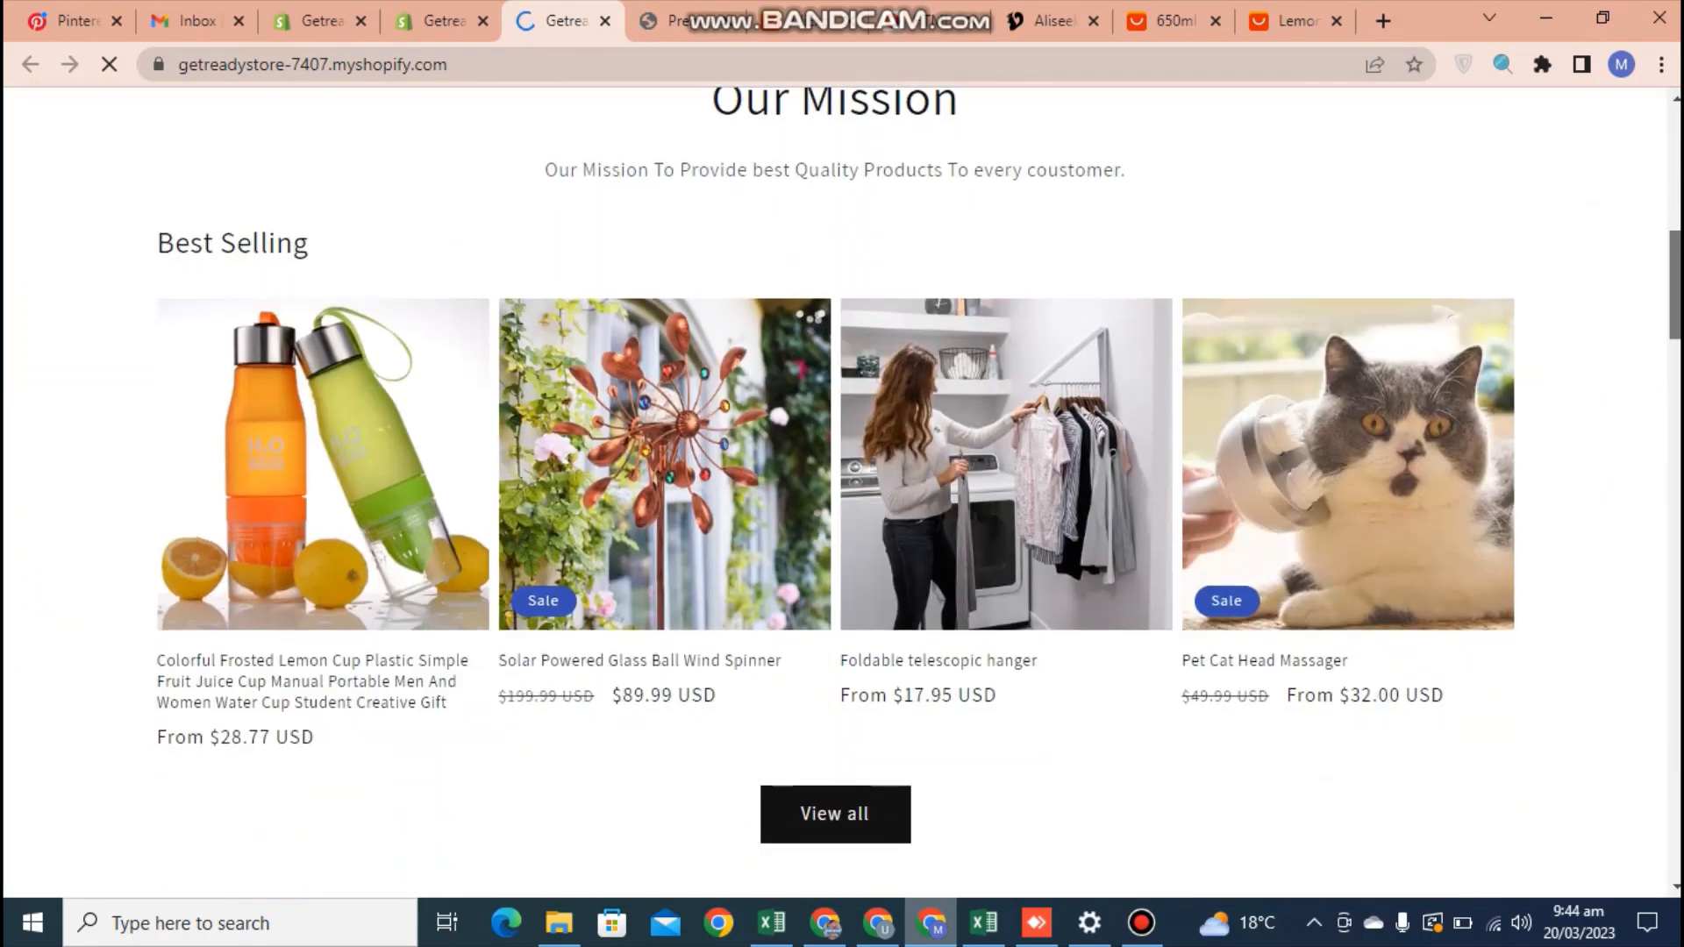
left_click(351, 508)
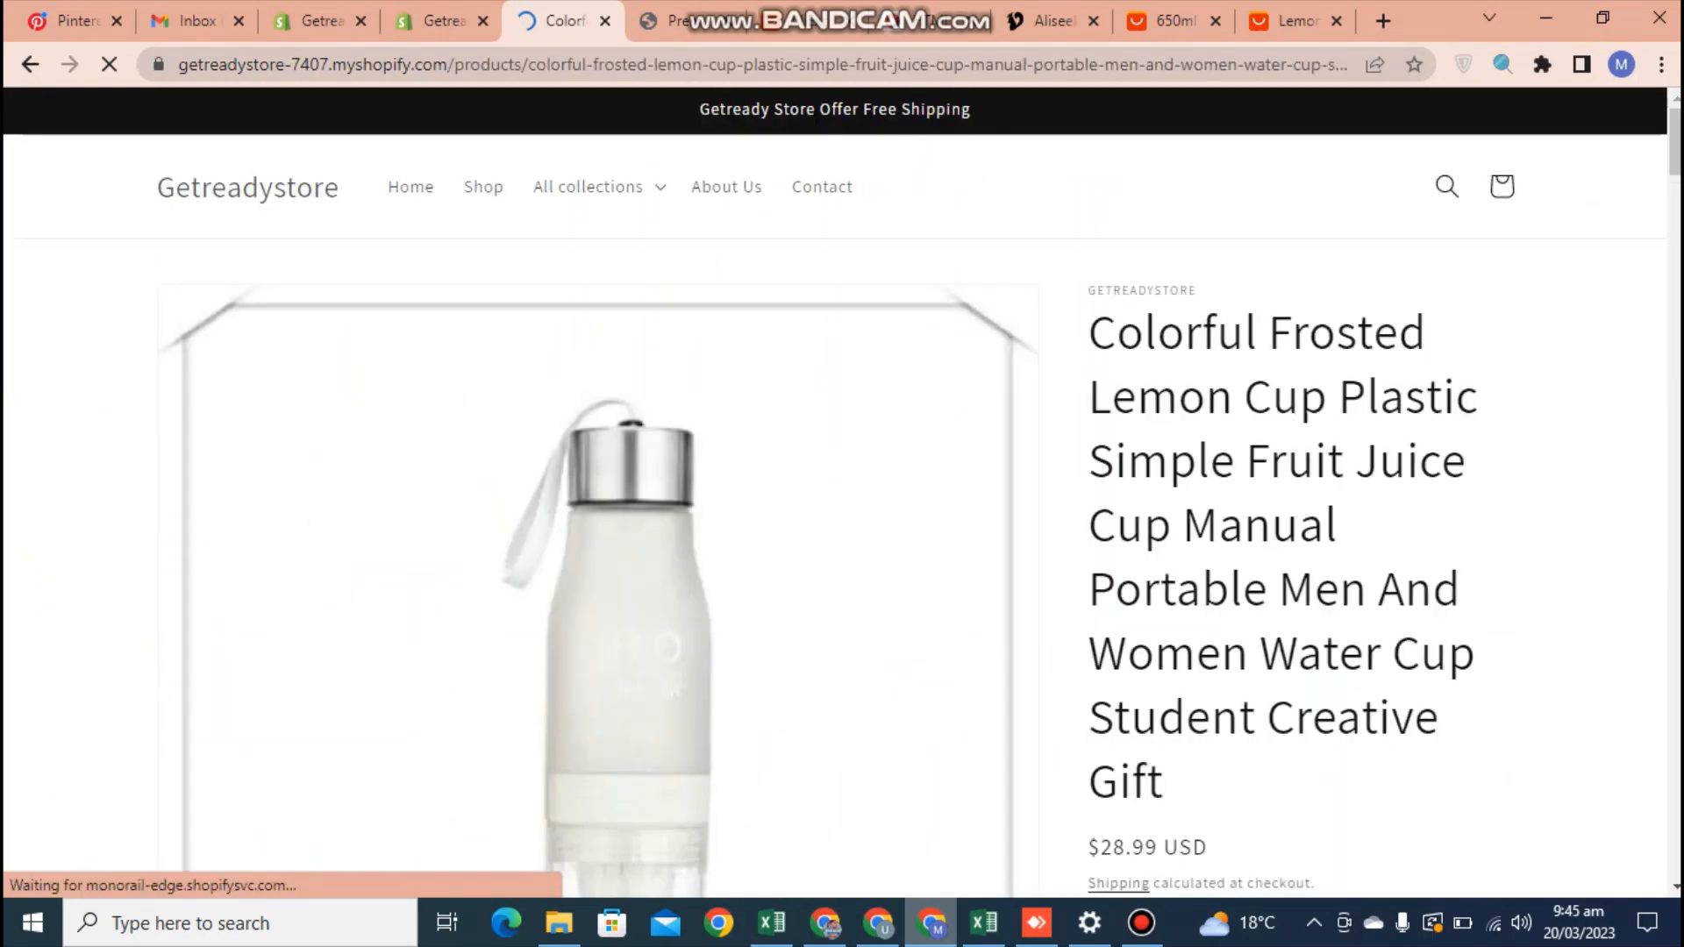
left_click_drag(1089, 333, 1163, 780)
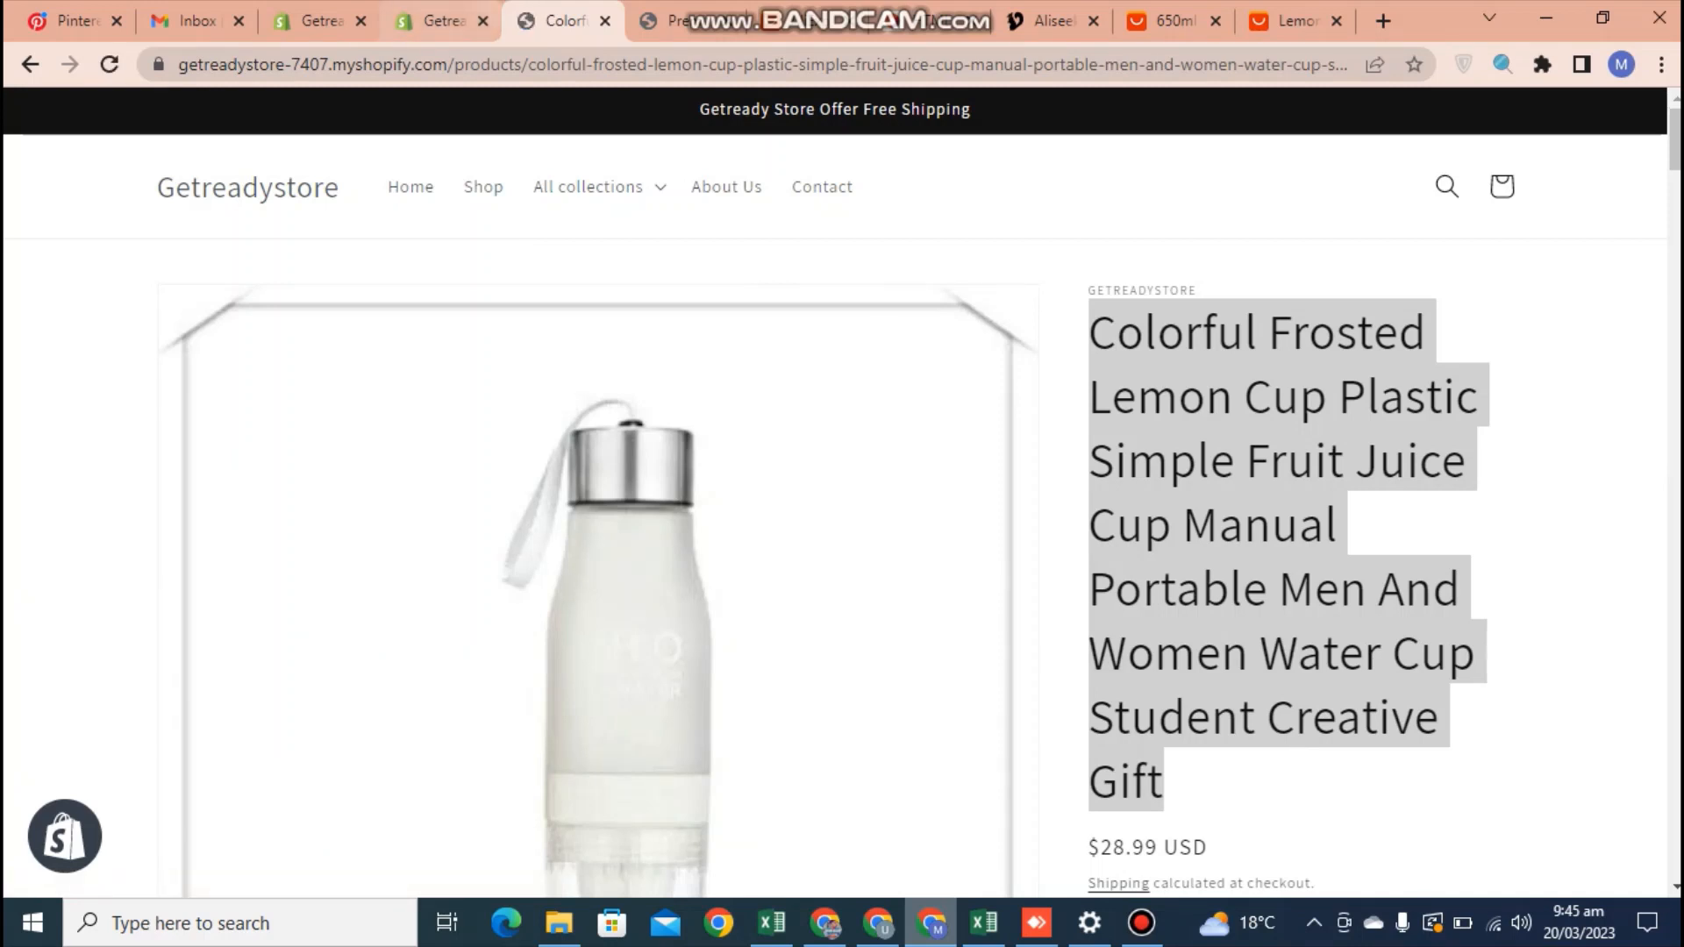
left_click(430, 20)
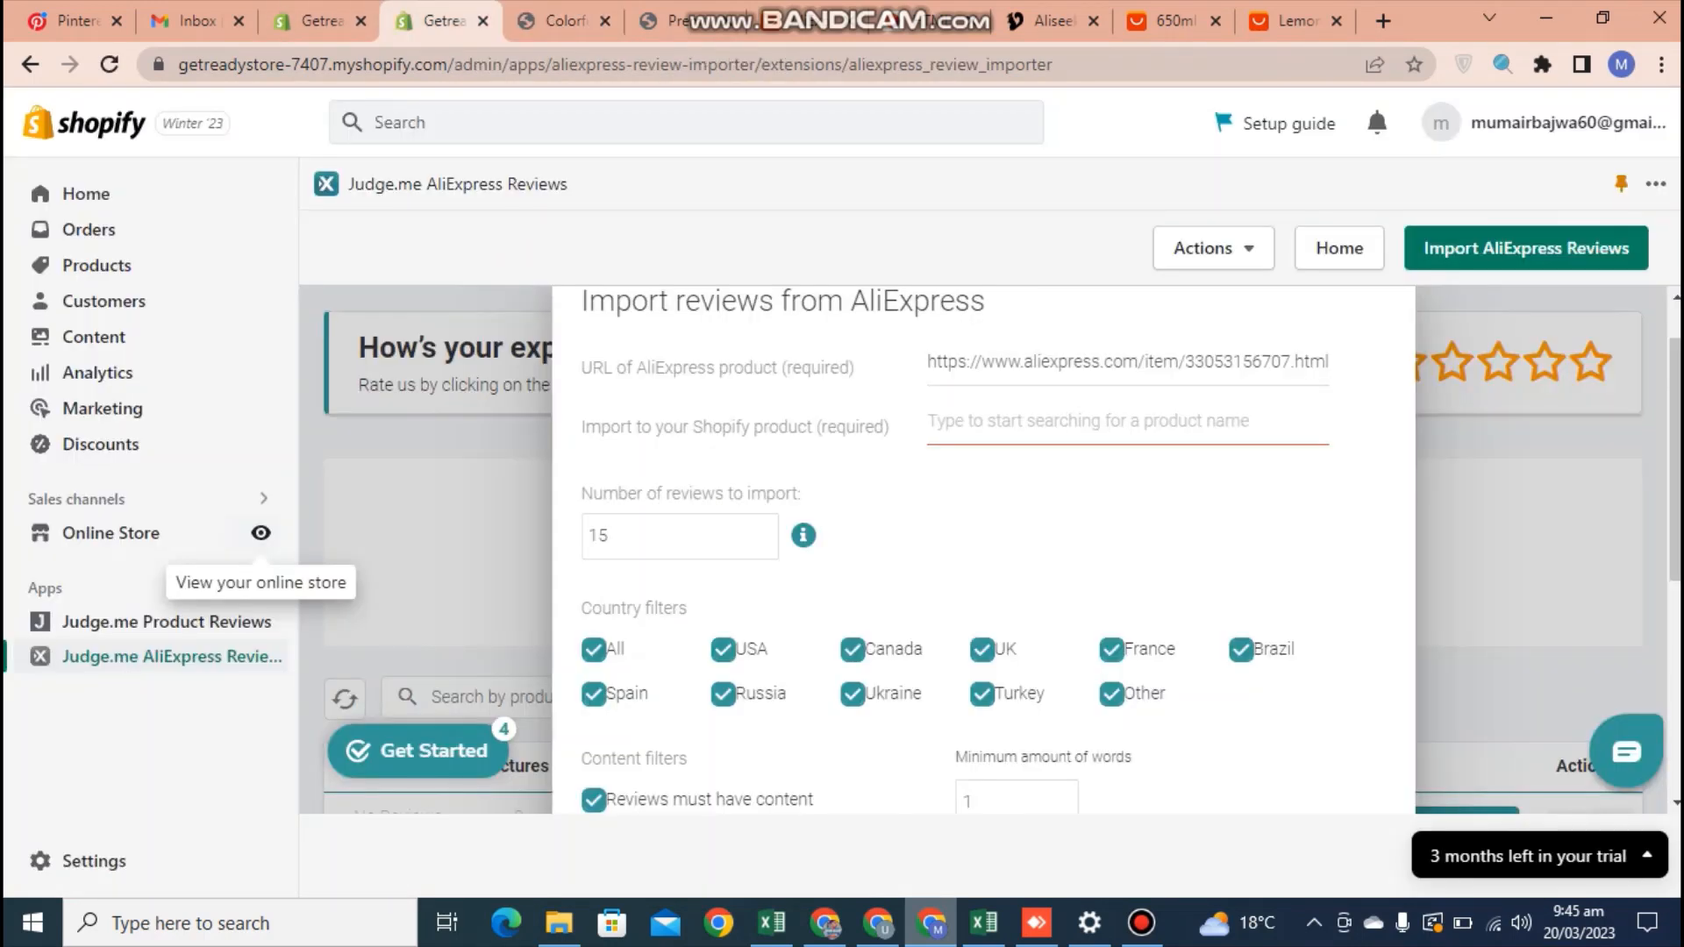
left_click(1128, 422)
key("ctrl+v")
Set the number of reviews to import to 10 and start the AliExpress review import with the other filters as they are
left_click(645, 536)
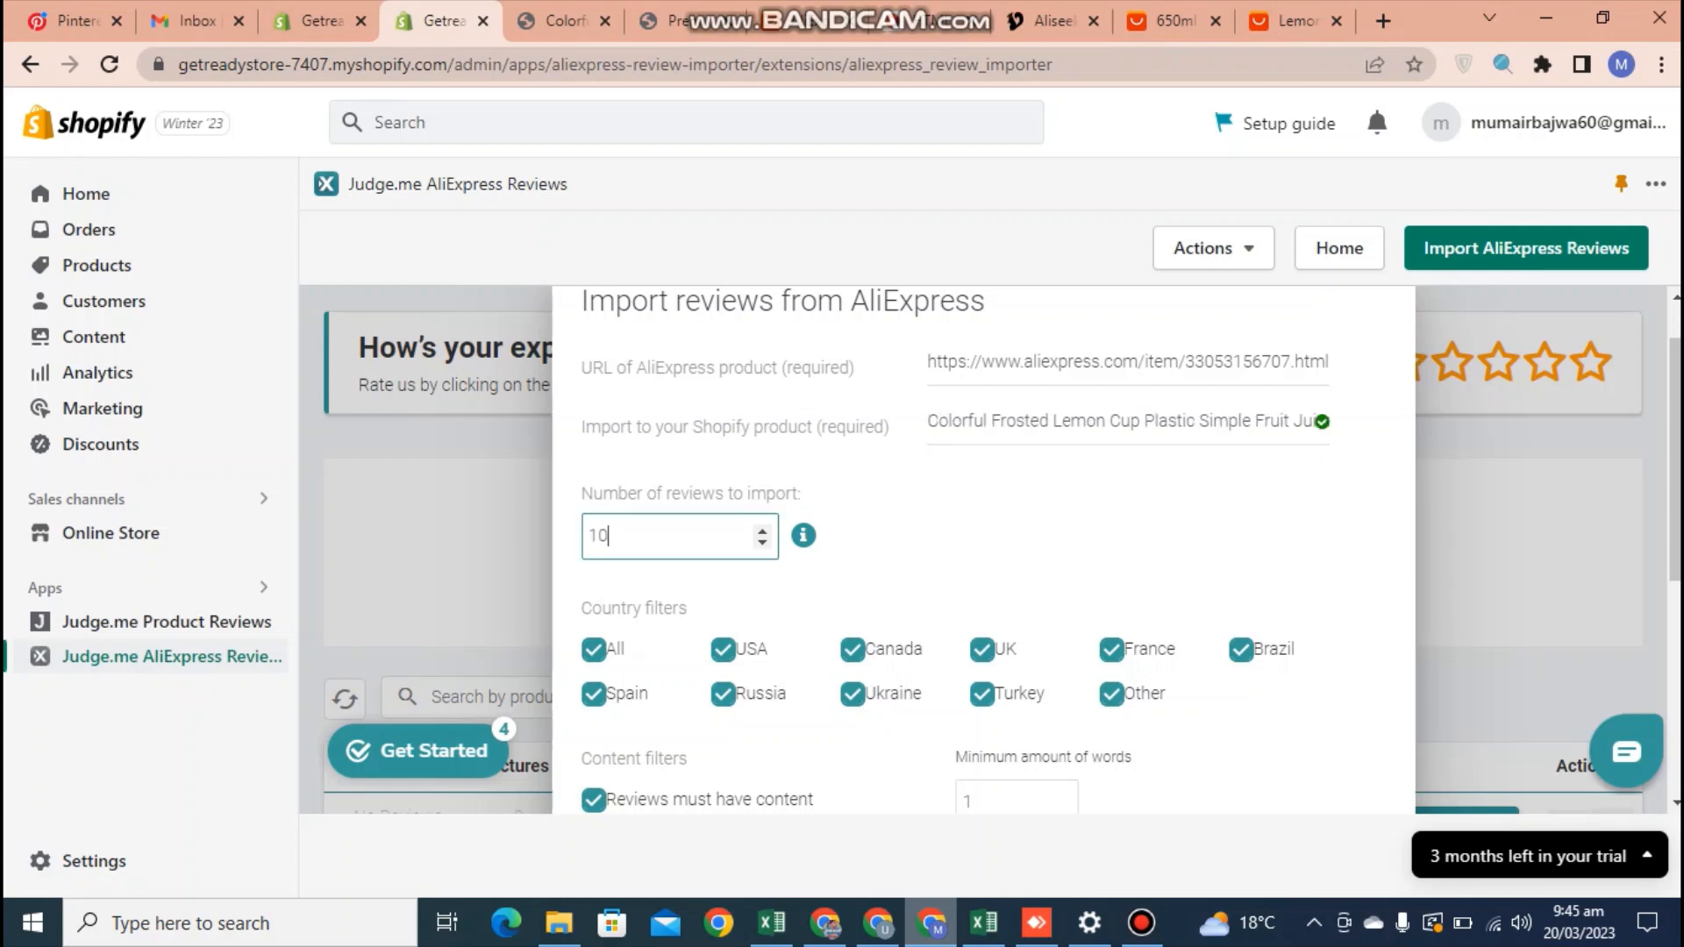
left_click(991, 545)
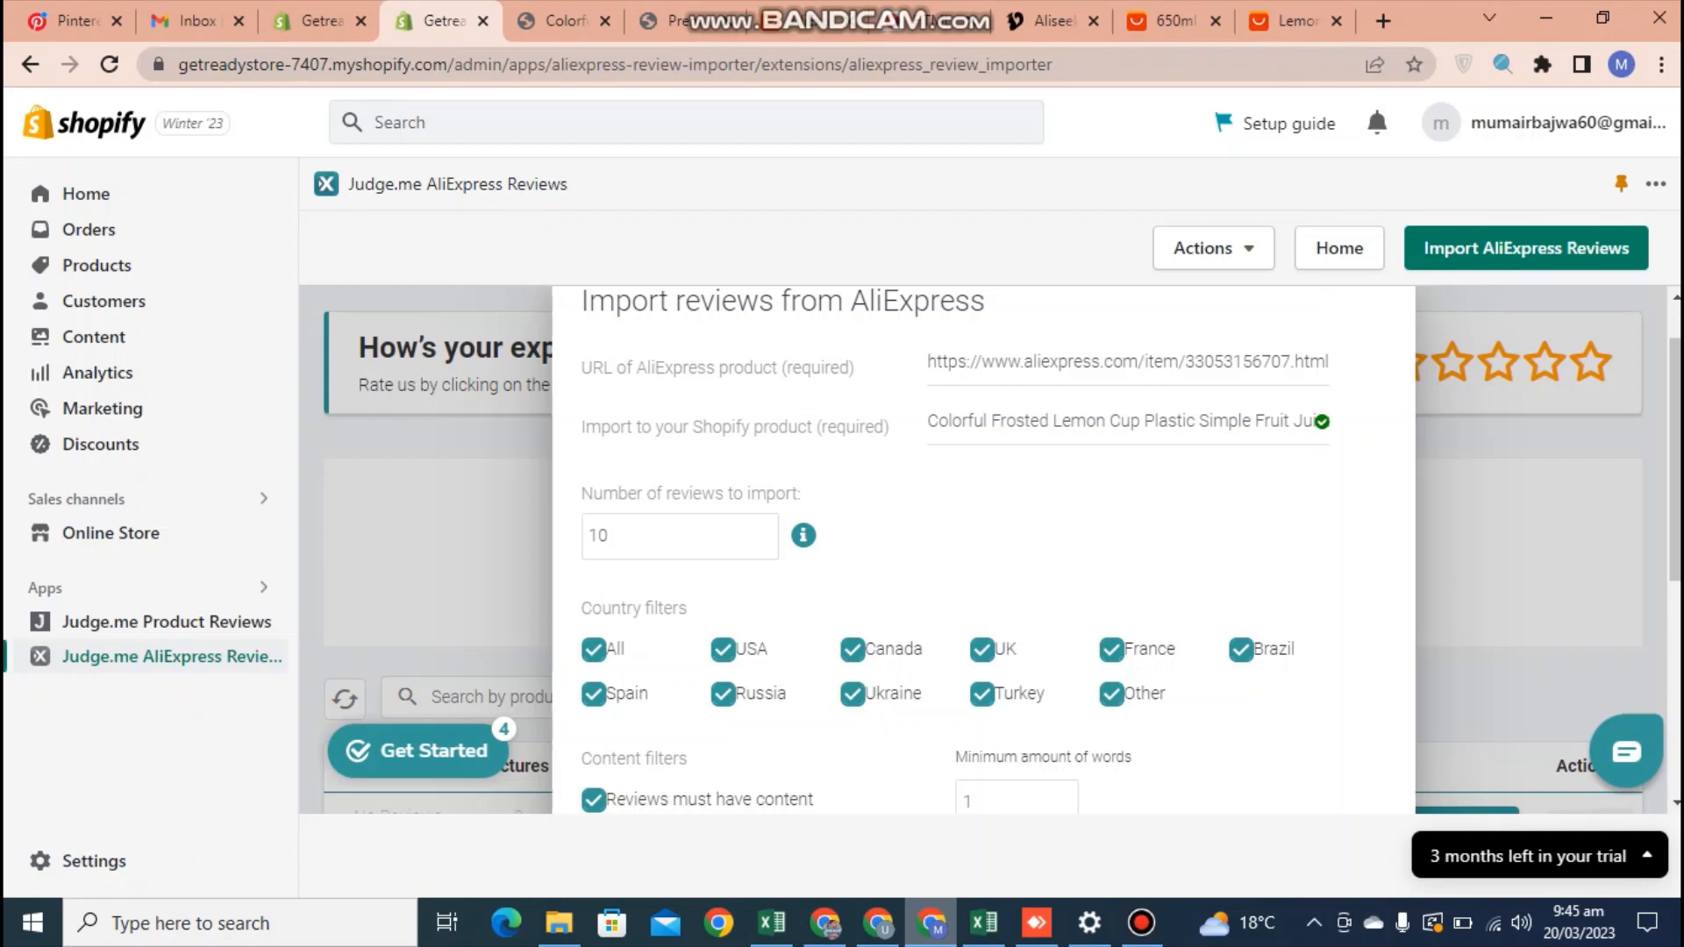
scroll(982, 543, "down", 3)
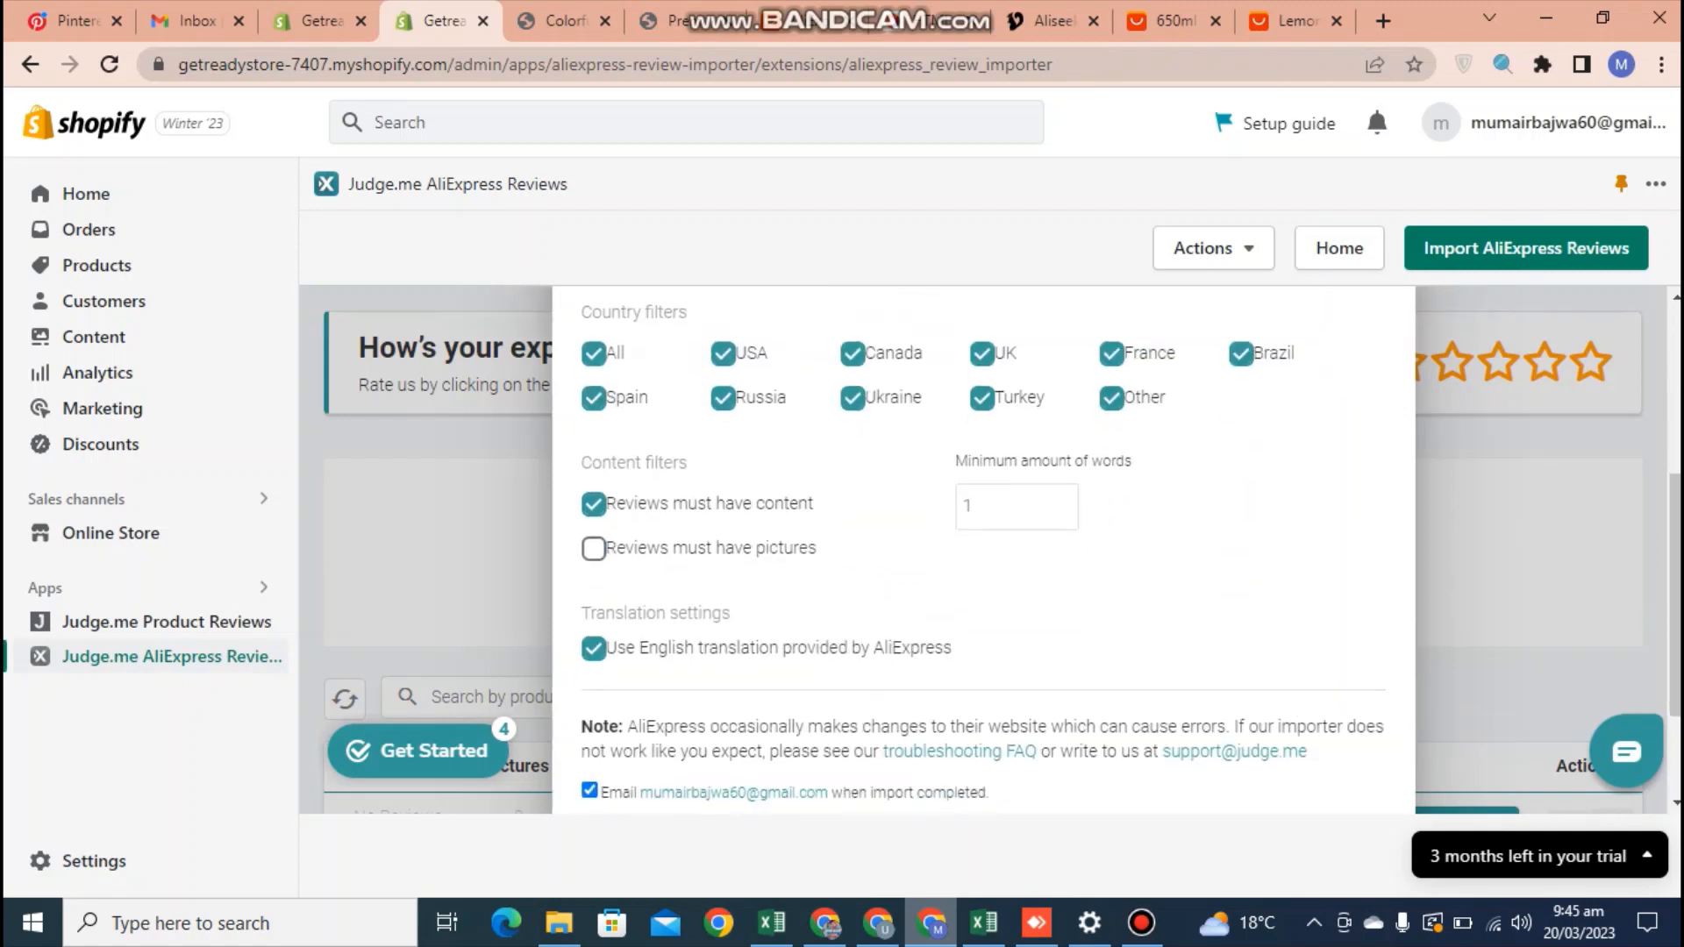
scroll(982, 544, "down", 2)
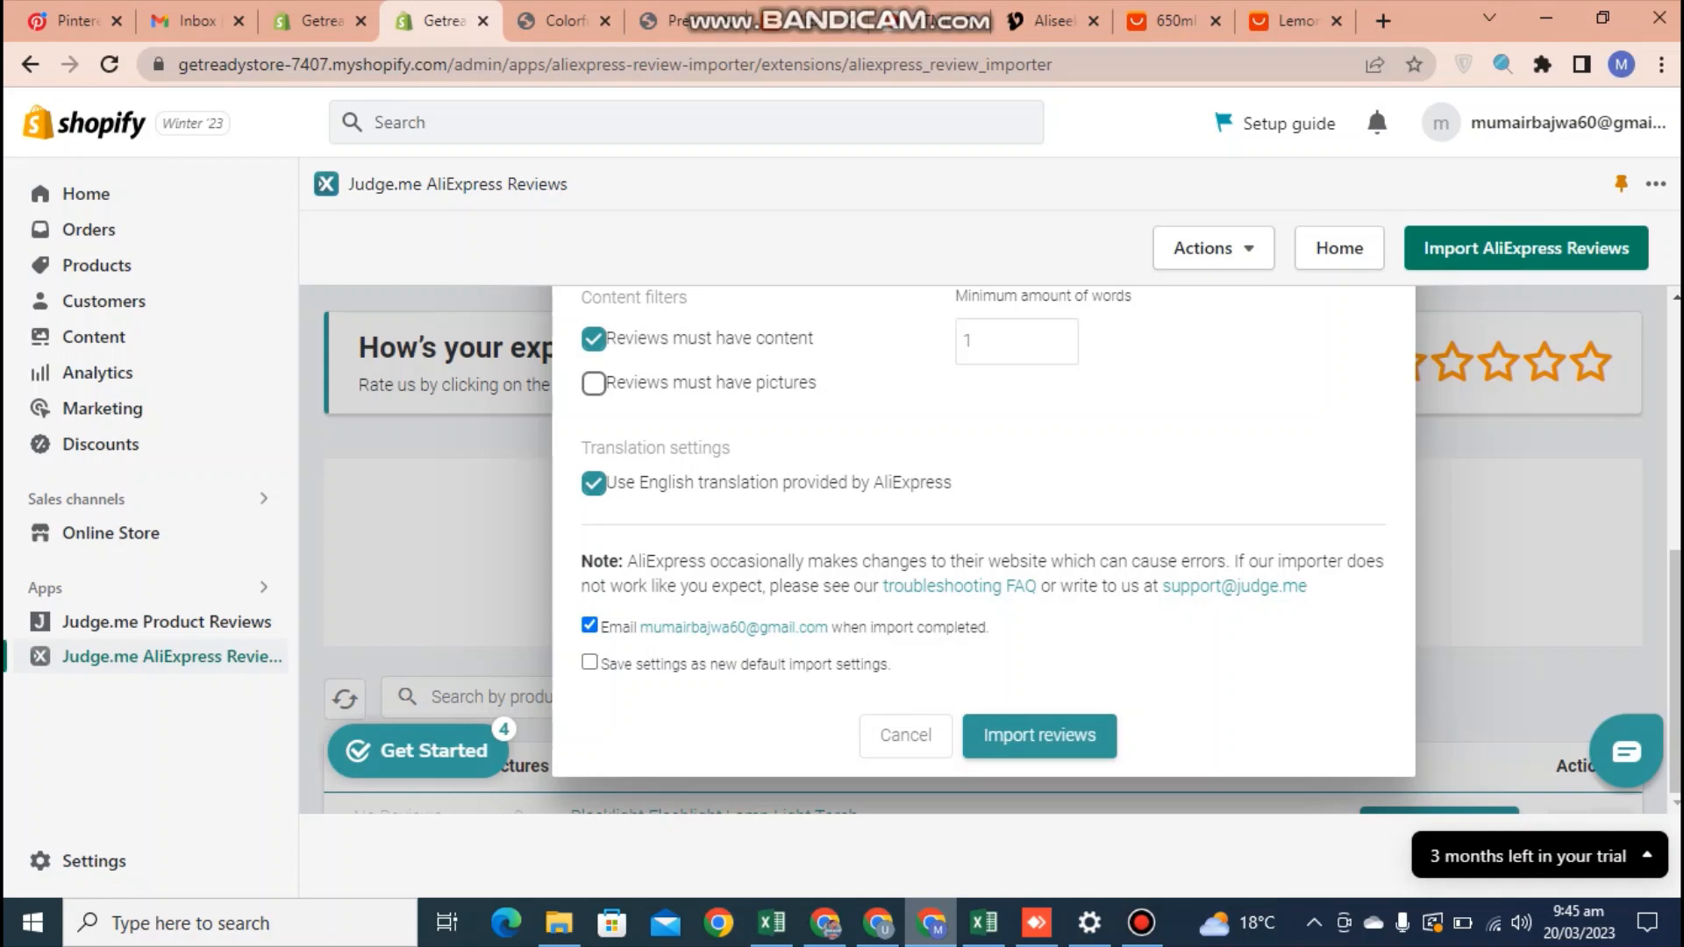
left_click(1039, 735)
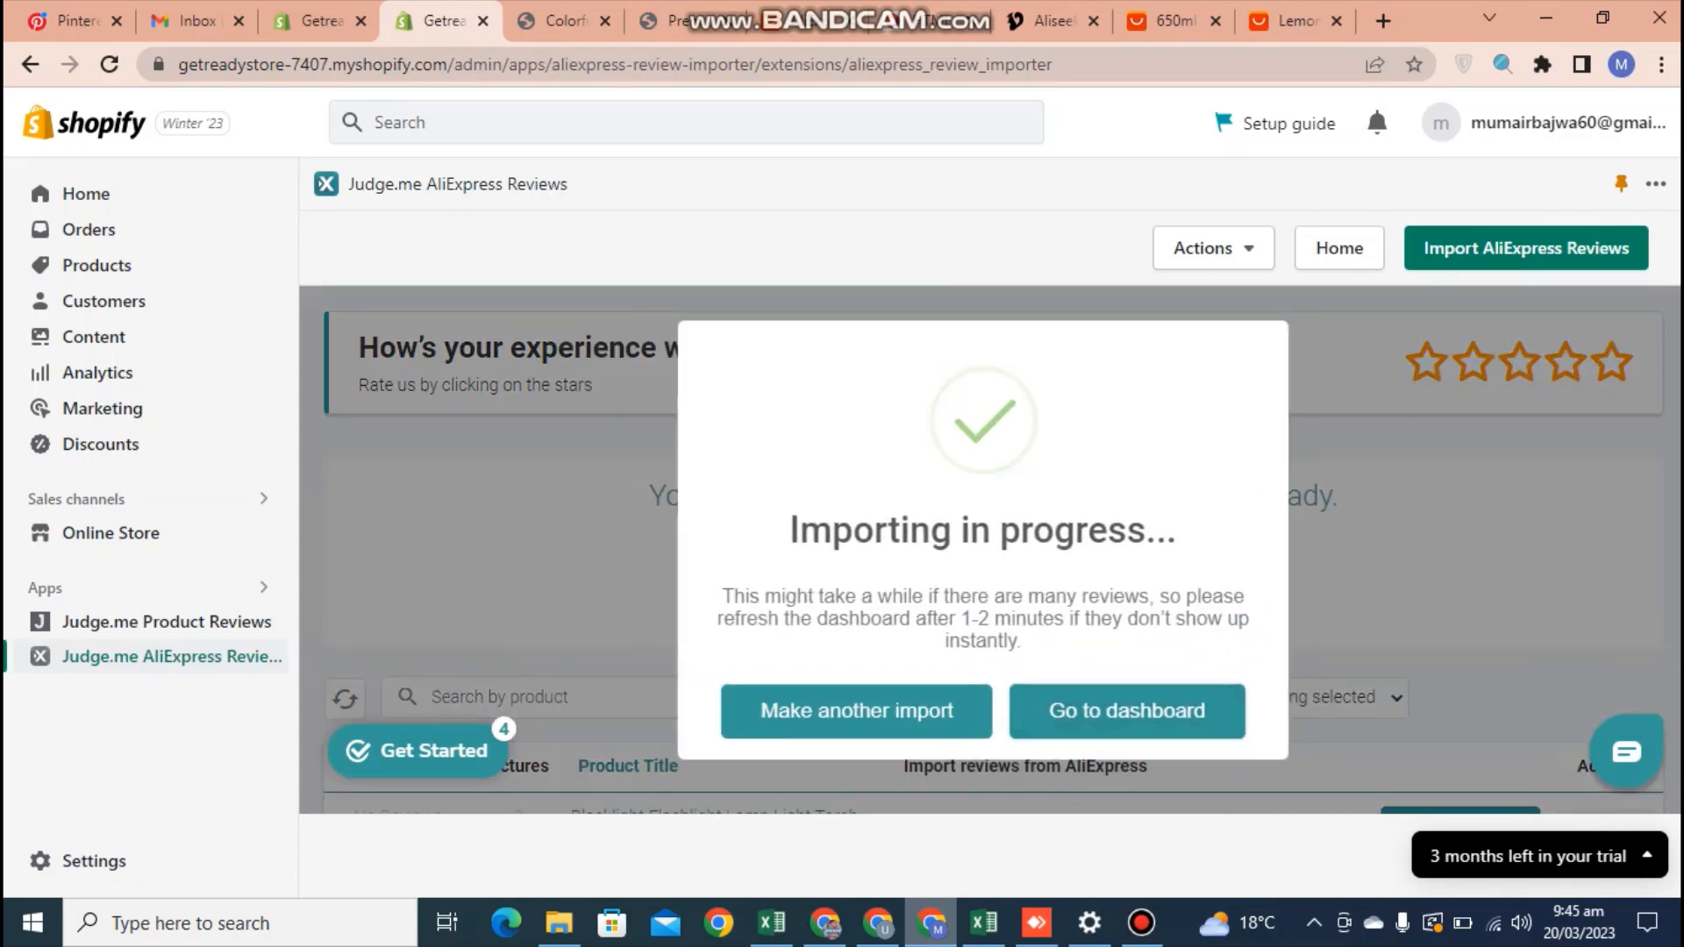
Reload the Colorful Frosted Lemon Cup store page and examine its star rating and Customer Reviews section
left_click(86, 194)
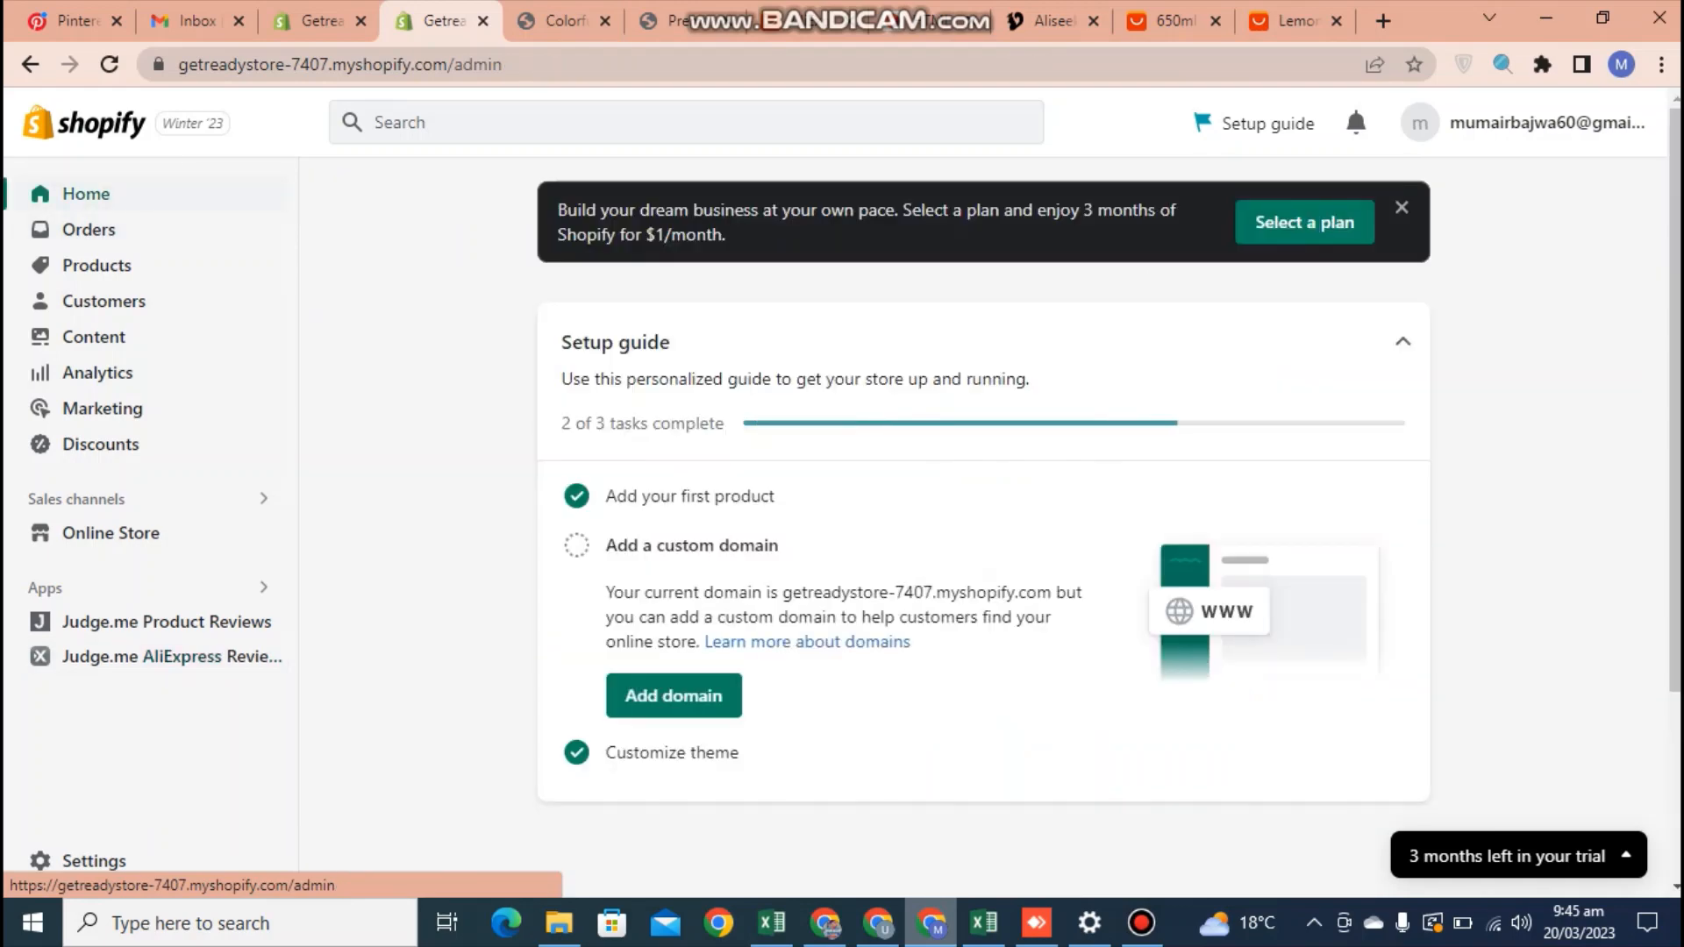
left_click(562, 21)
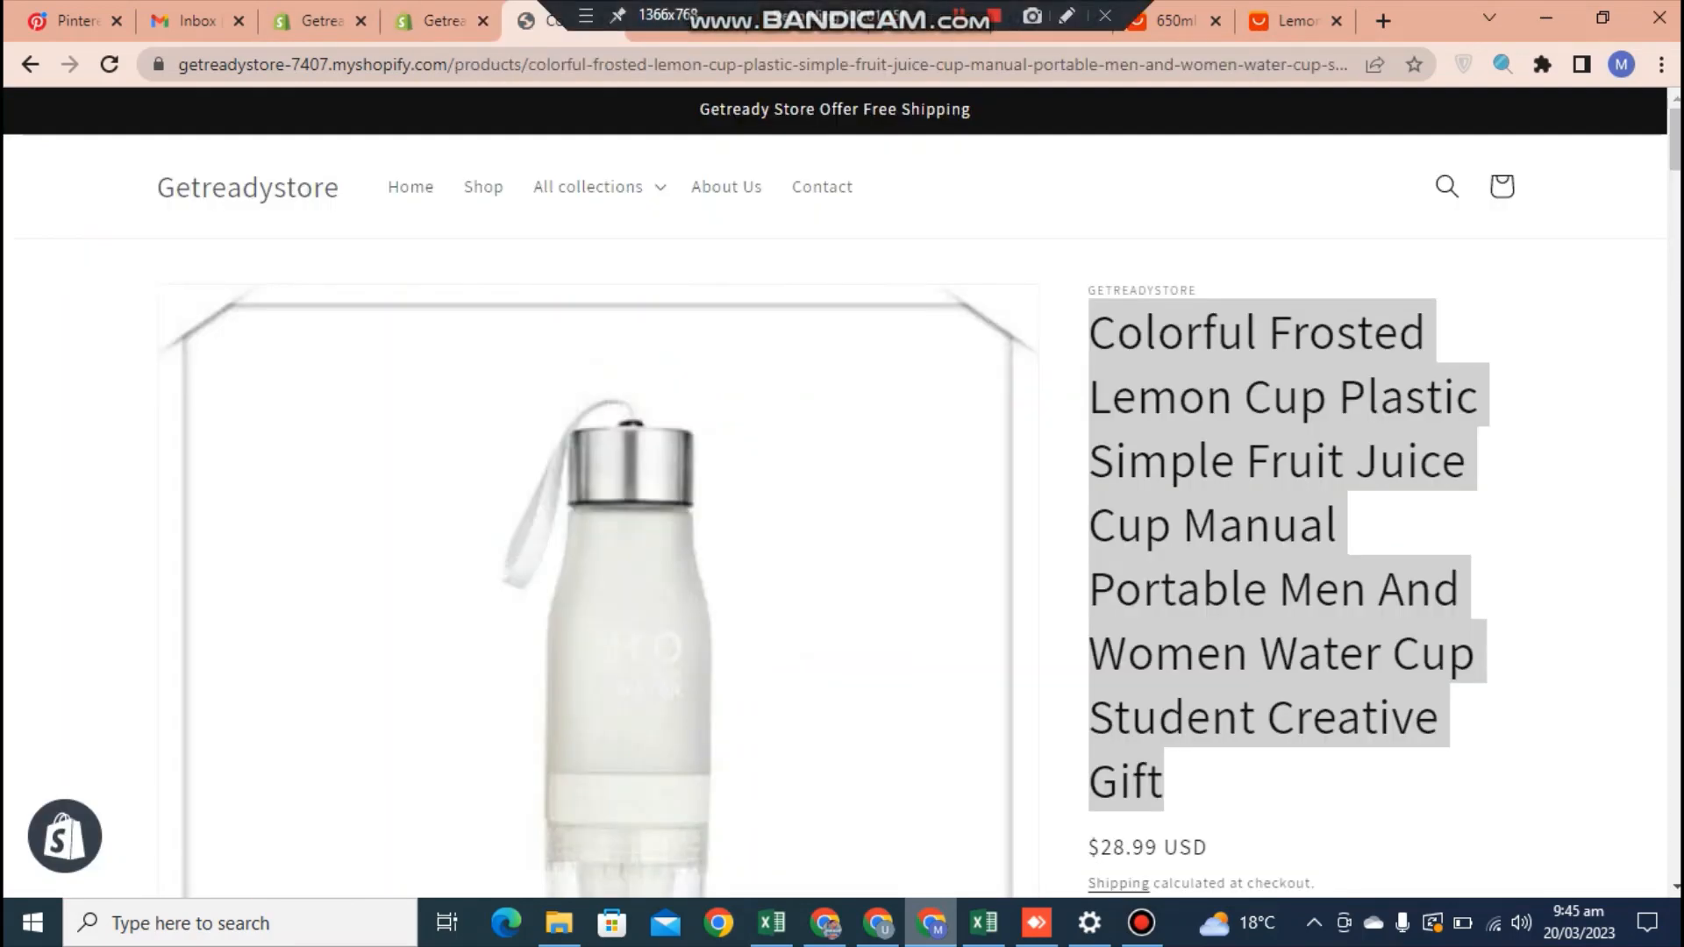
key("F5")
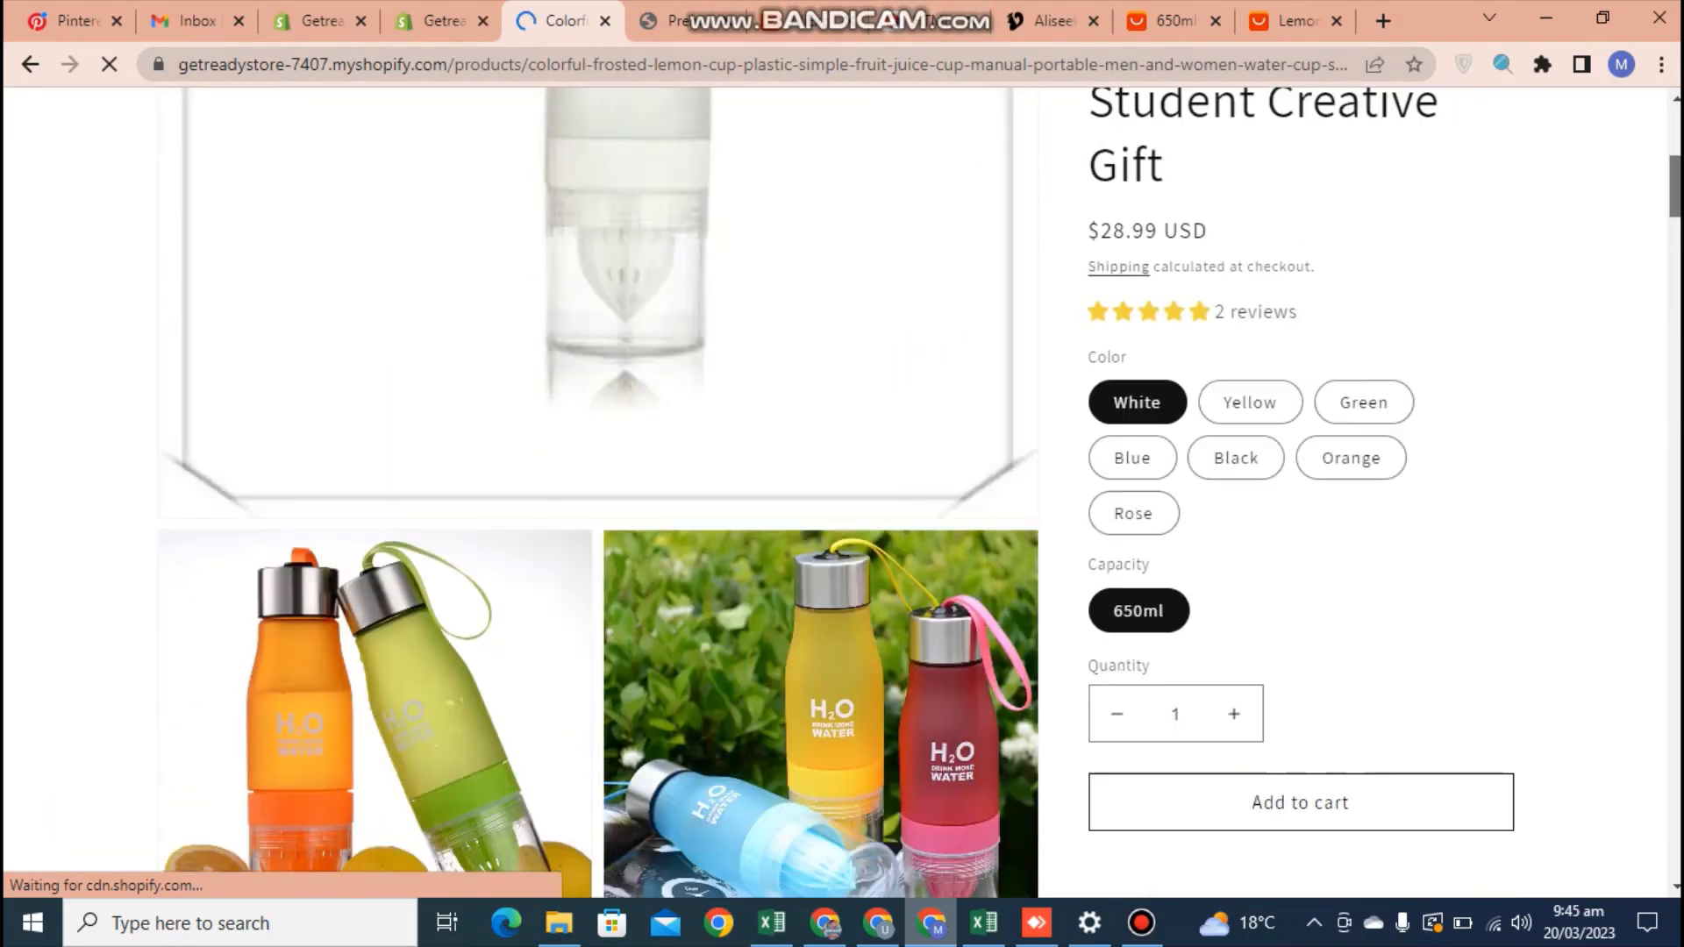
left_click(1236, 280)
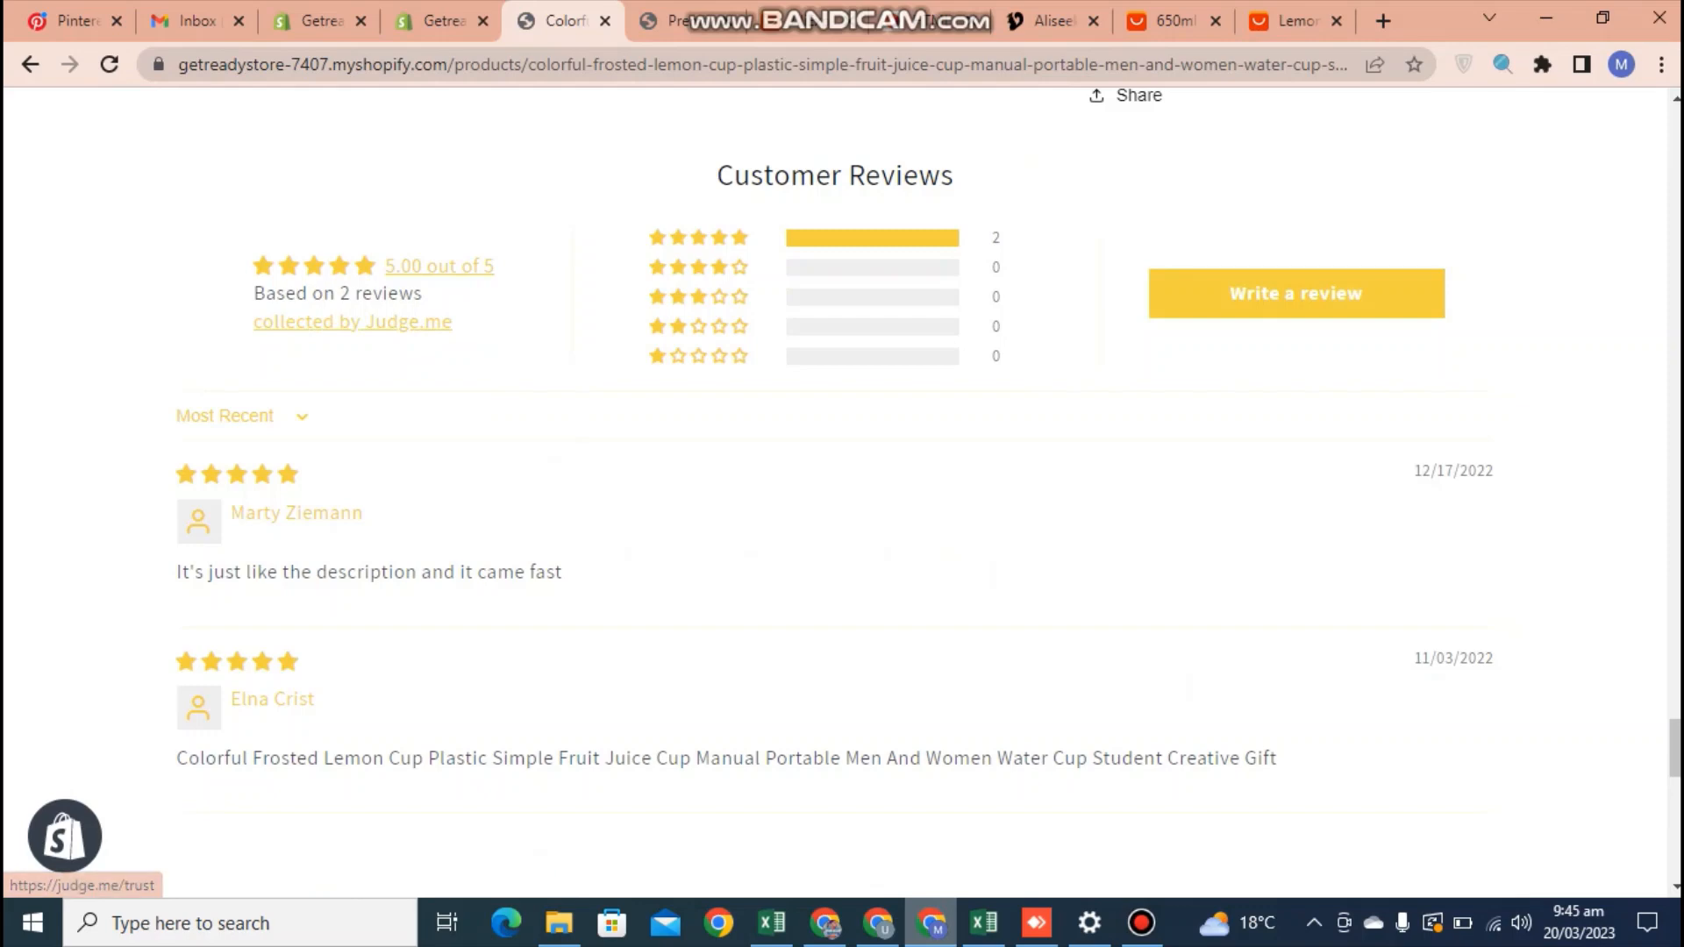
scroll(842, 491, "up", 15)
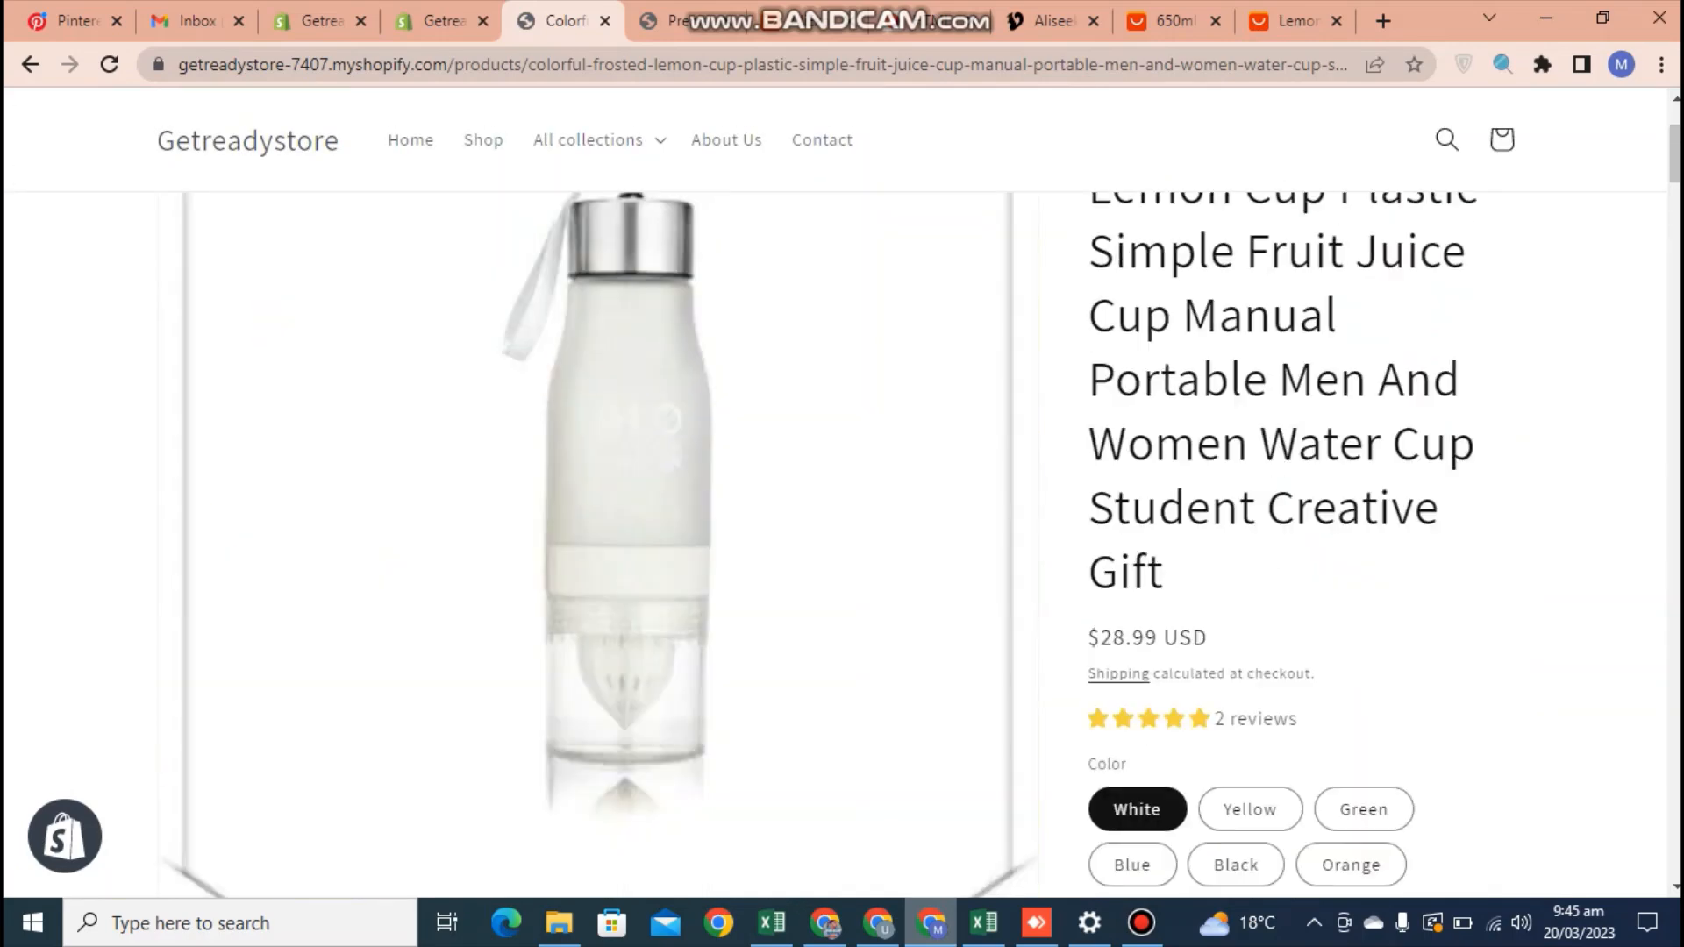
scroll(842, 491, "down", 7)
scroll(837, 493, "down", 1)
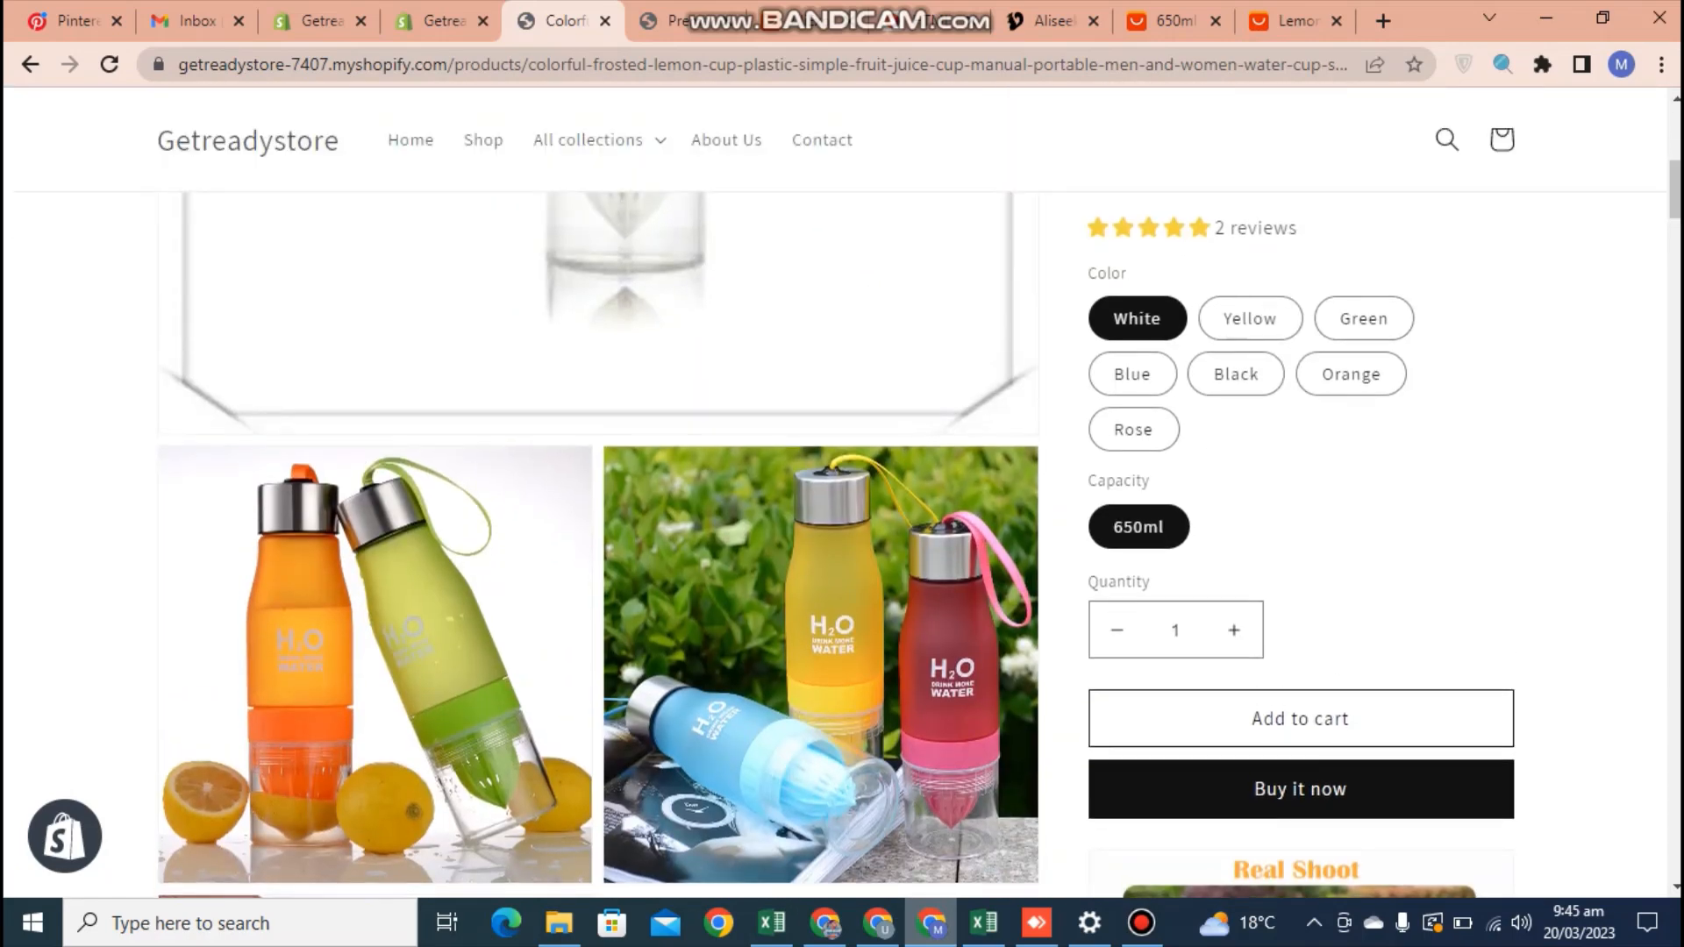
scroll(842, 492, "down", 12)
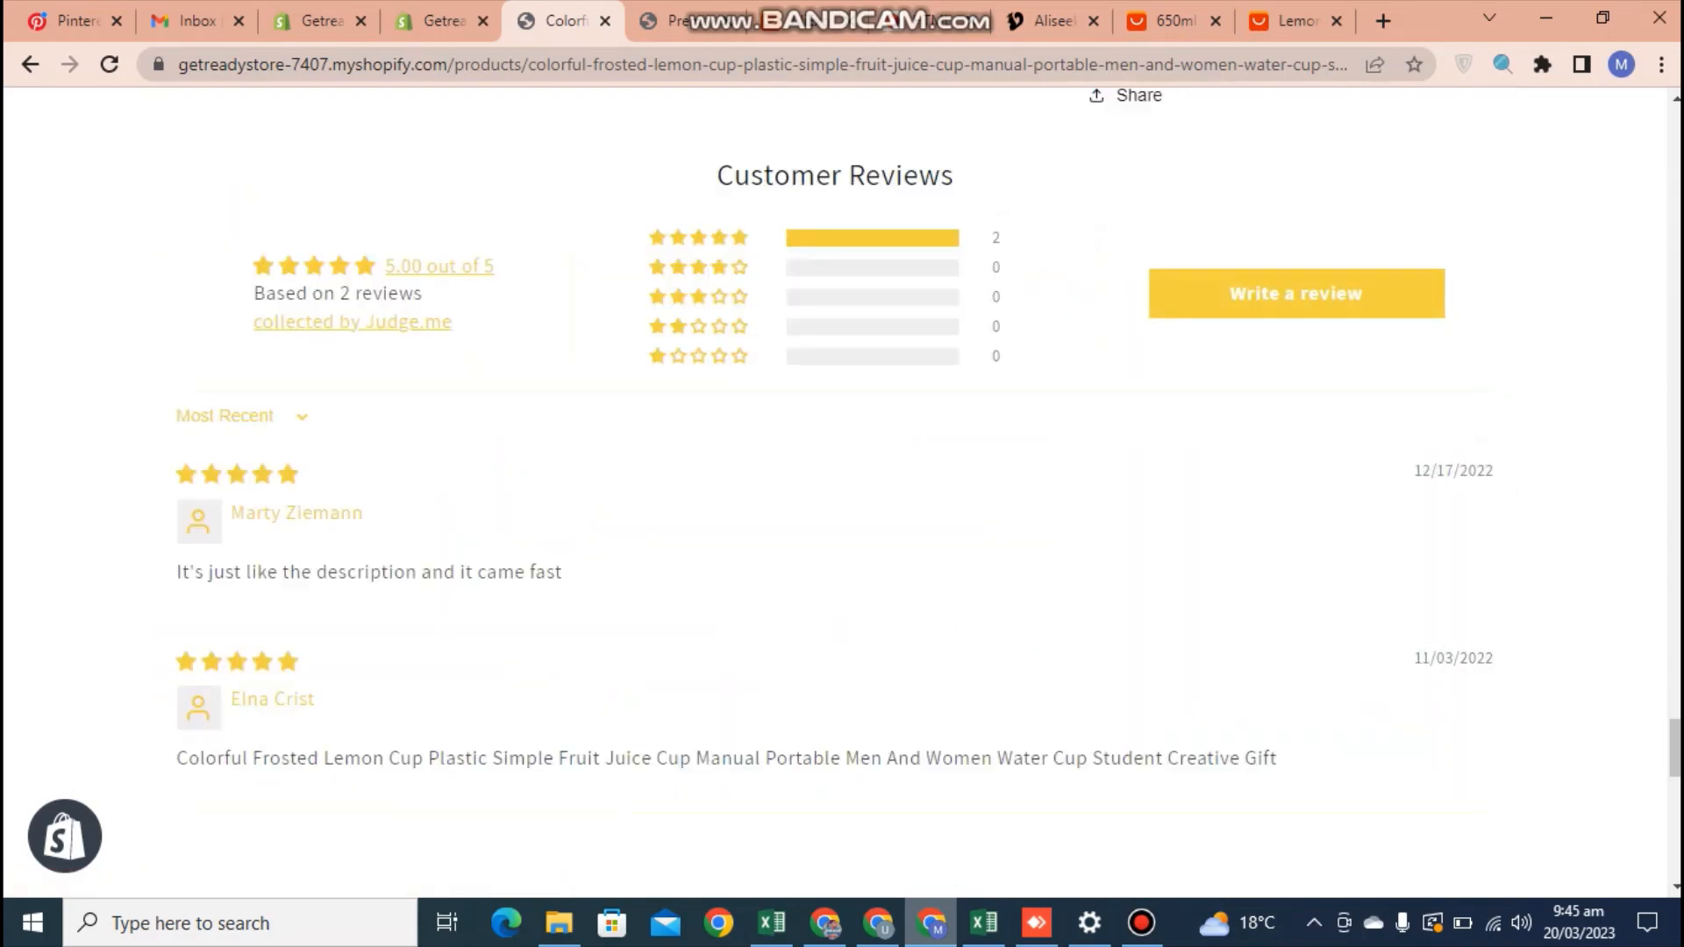
scroll(842, 492, "up", 15)
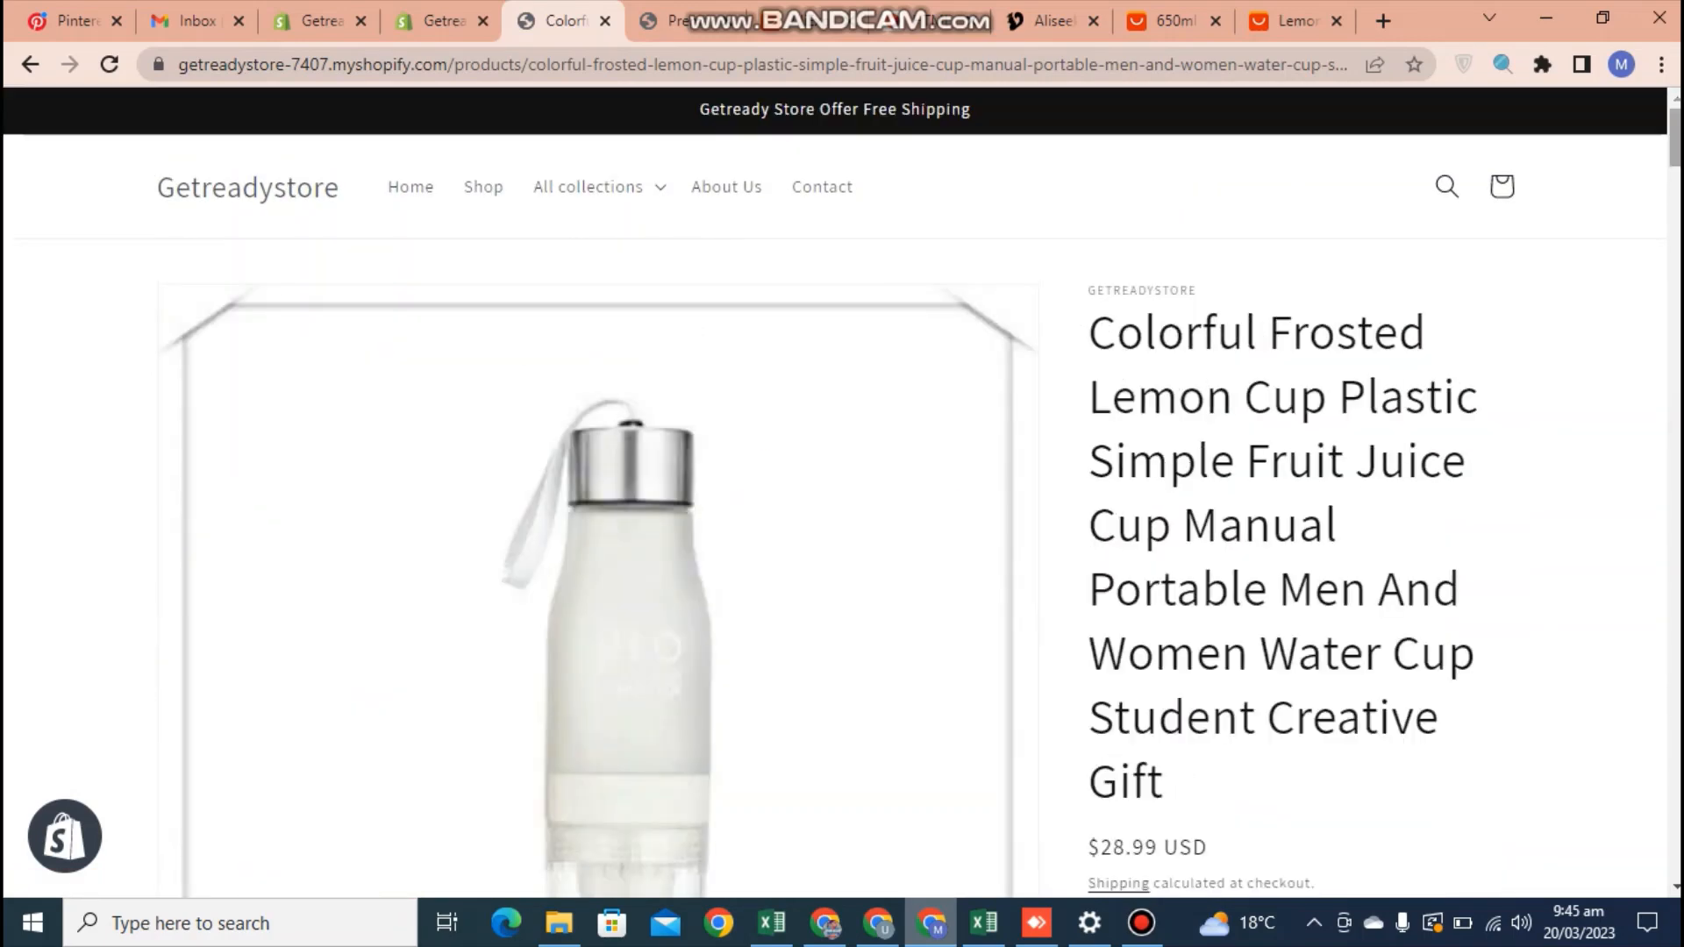
Open the current Dawn theme for customization and load its Default product template
left_click(434, 20)
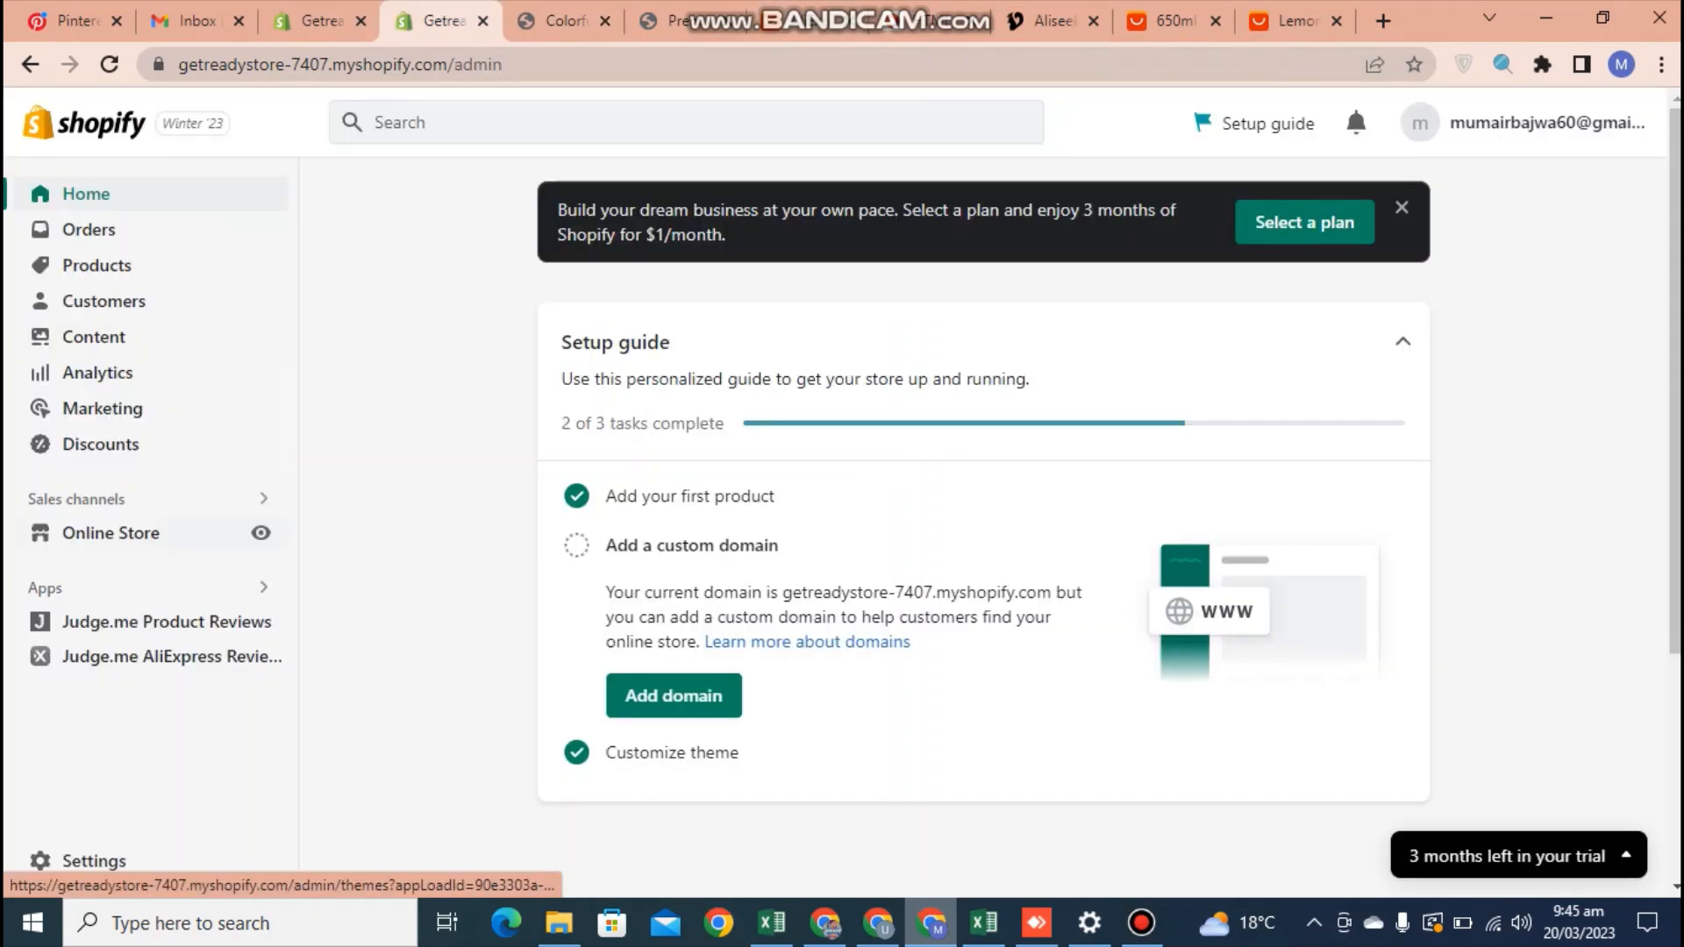
left_click(111, 532)
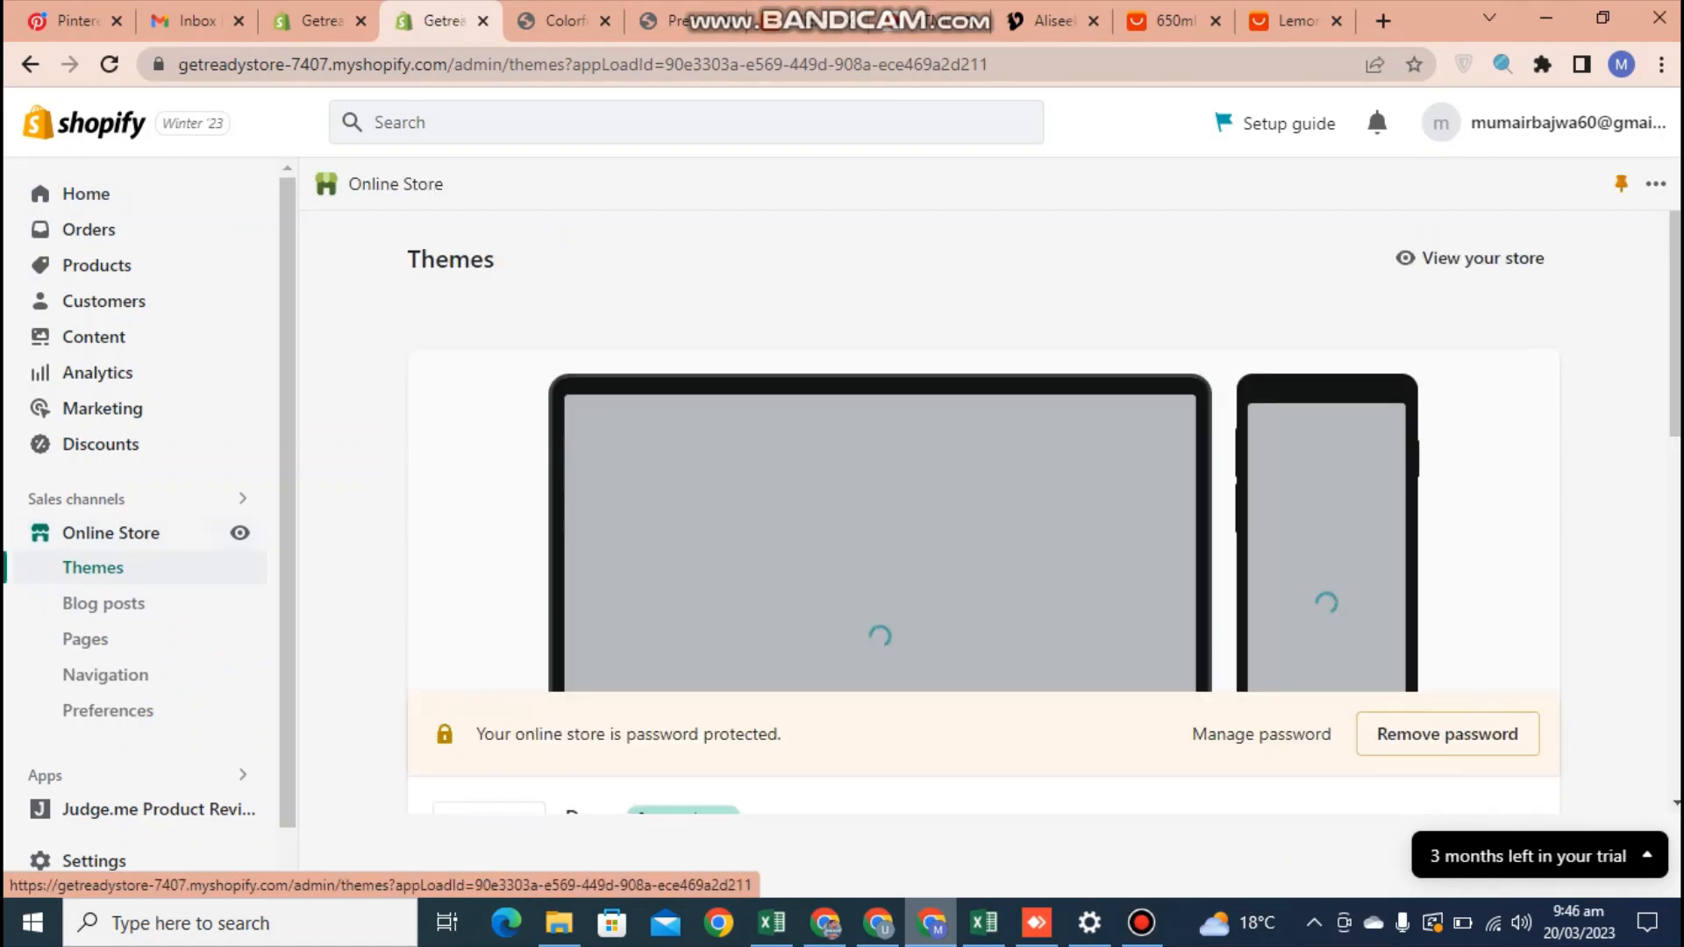
scroll(982, 491, "down", 3)
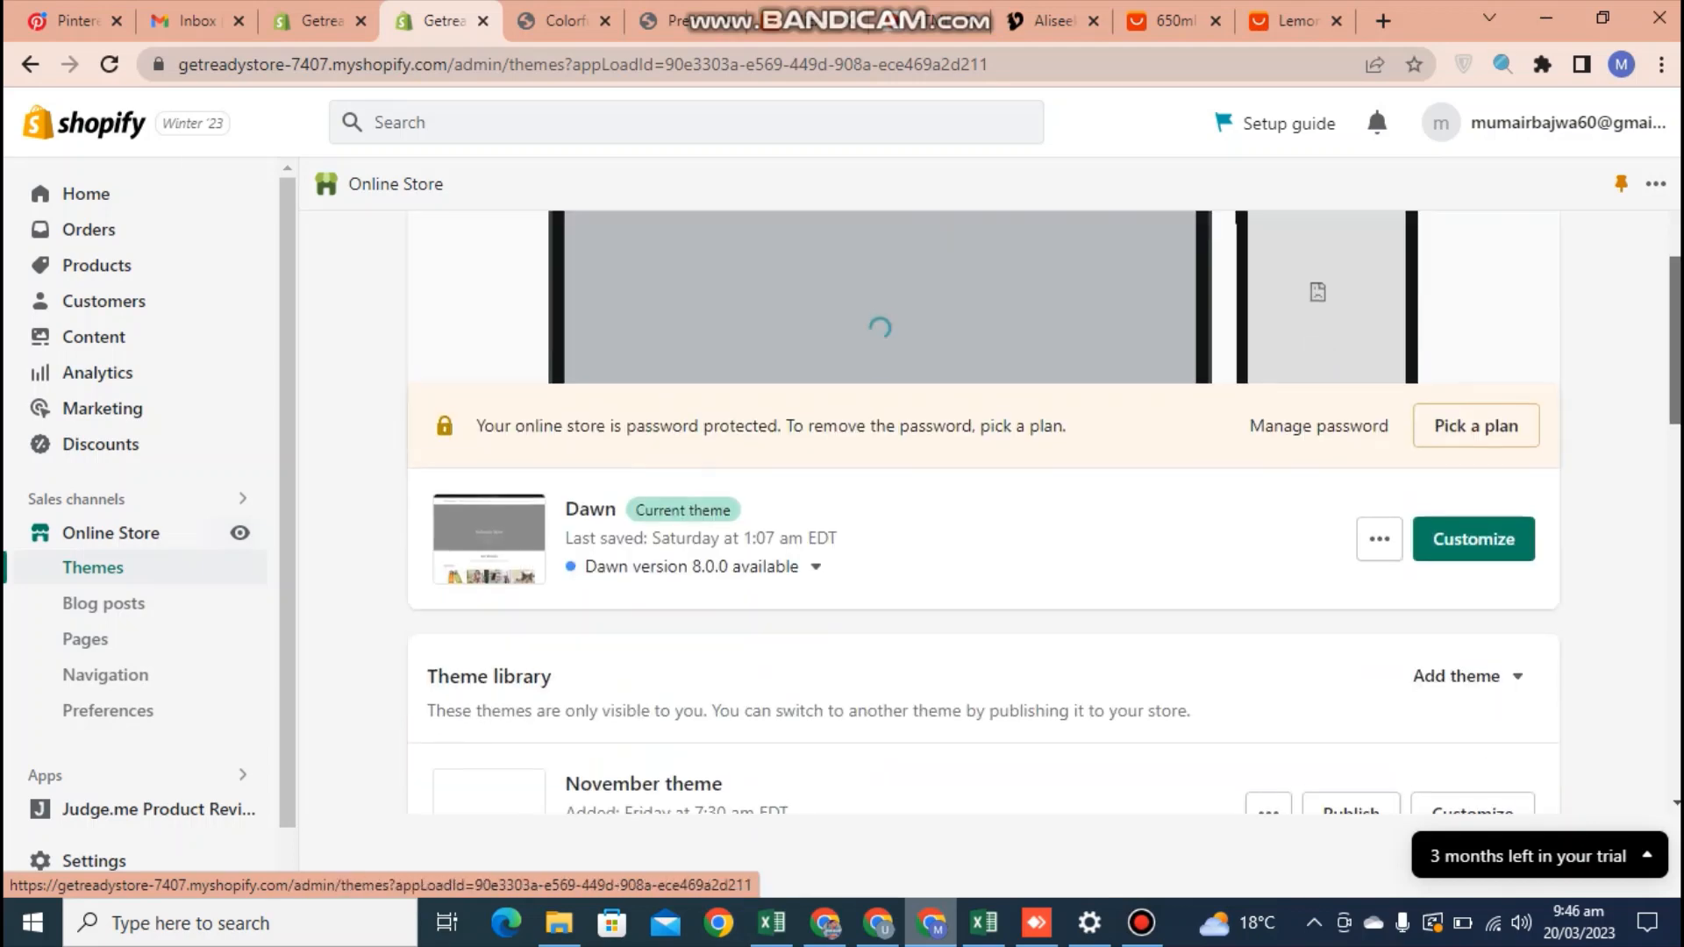
left_click(1473, 535)
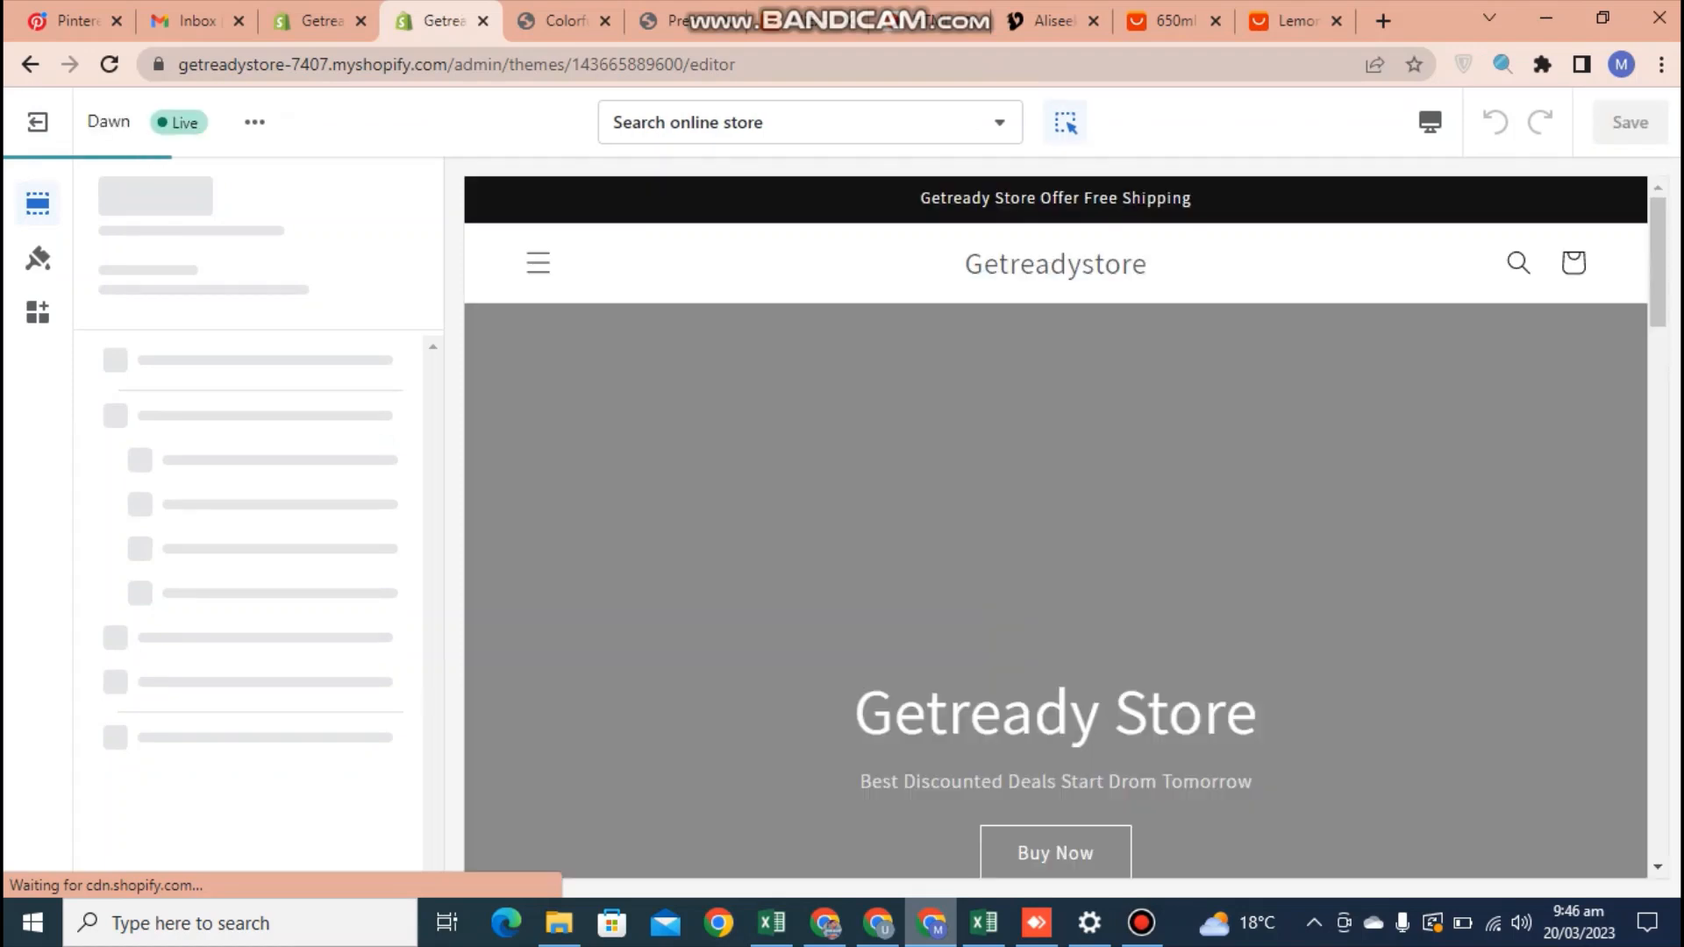
left_click(810, 122)
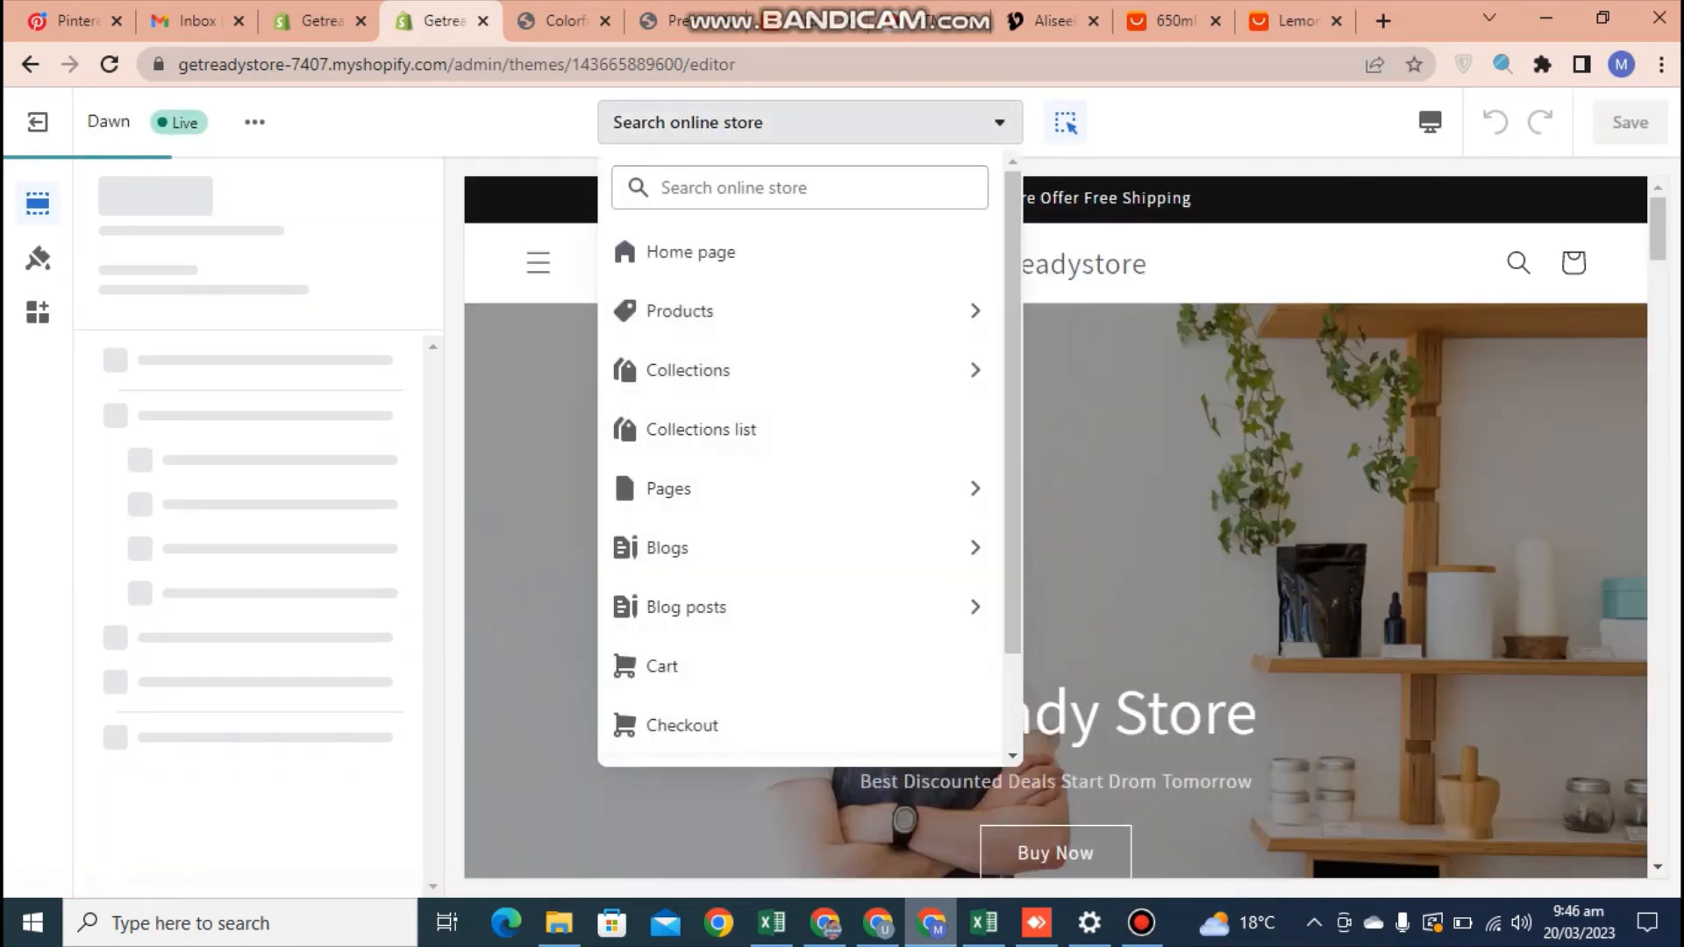
left_click(701, 312)
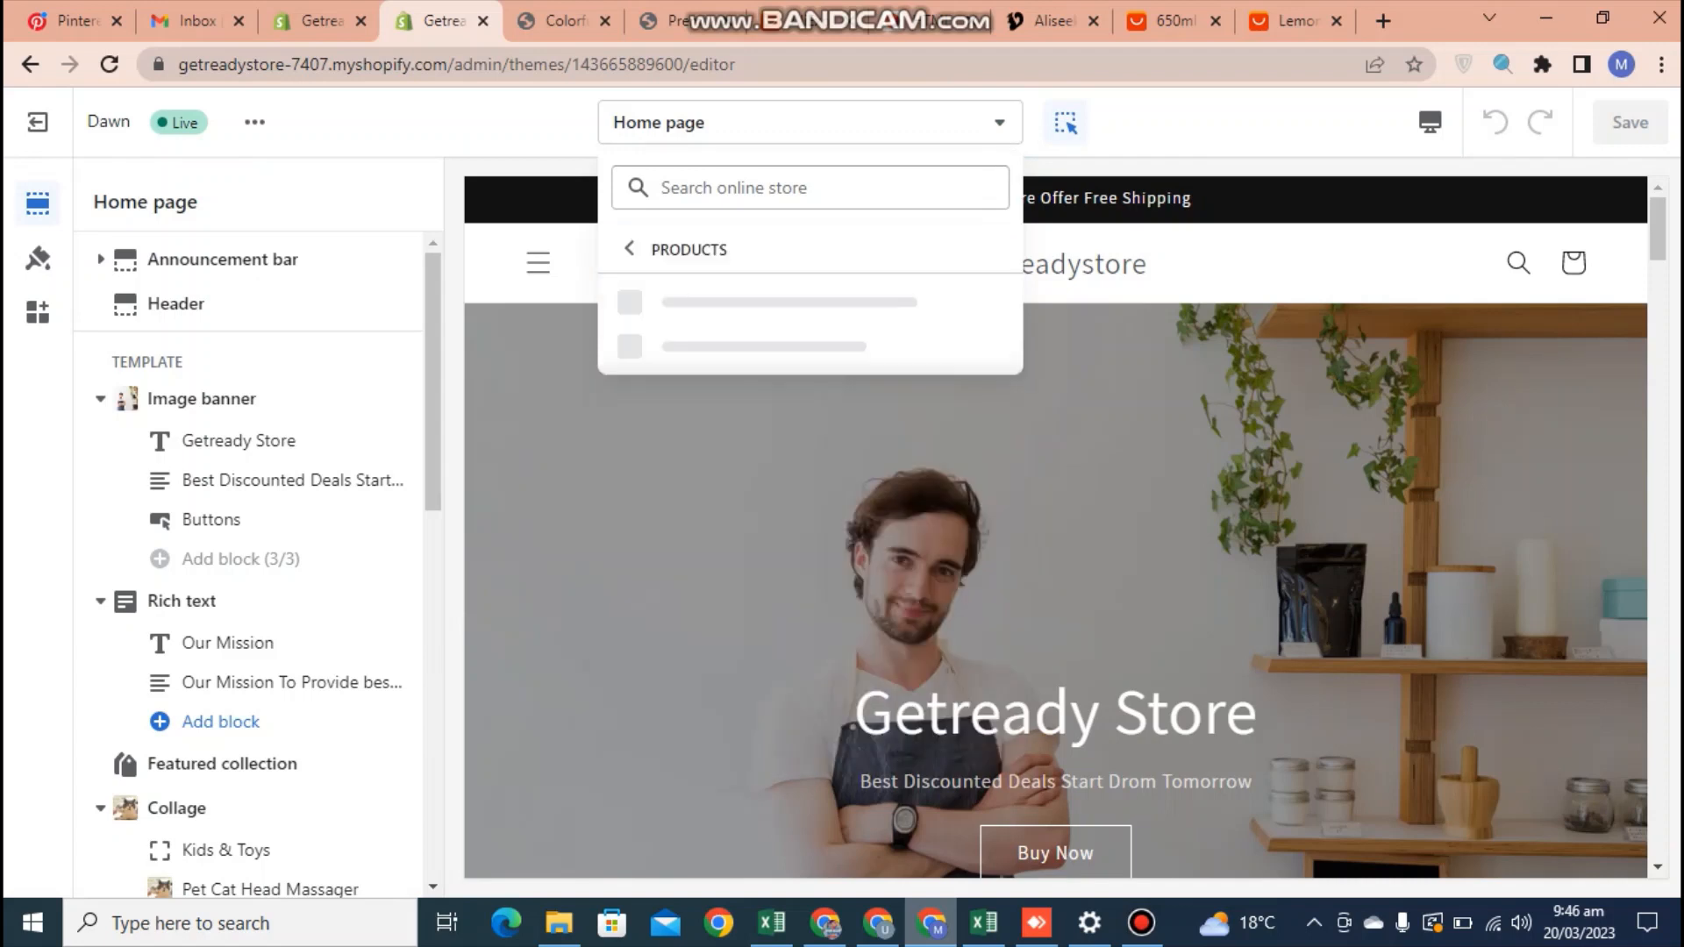
left_click(710, 295)
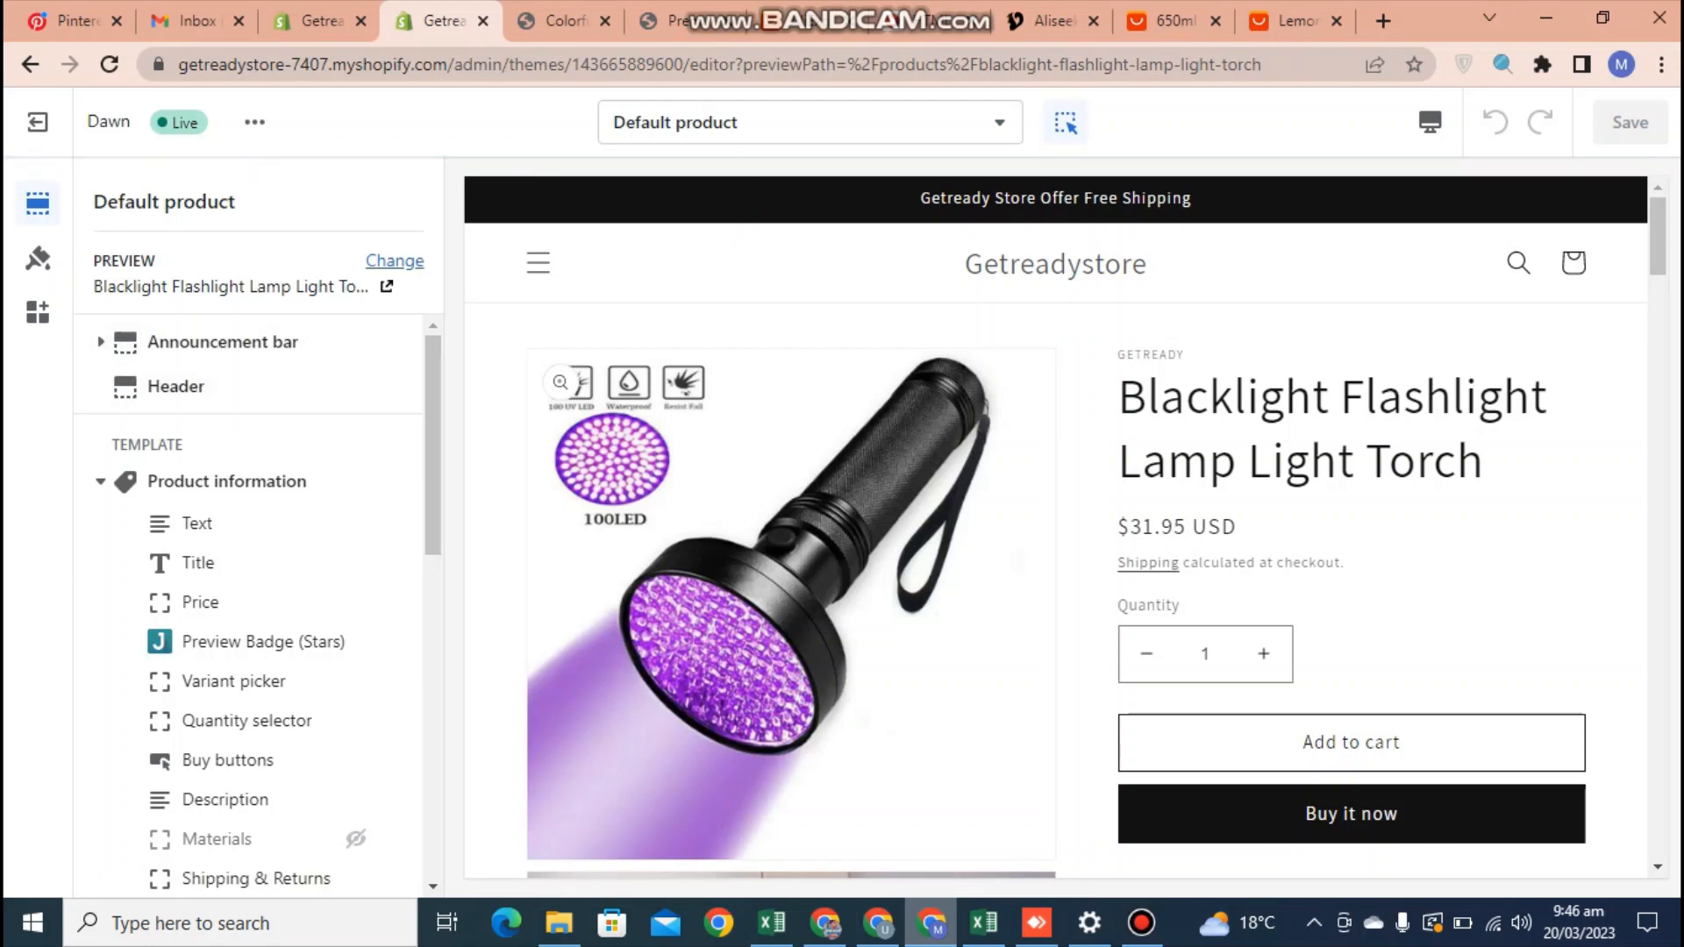
Change the template's preview product to the Colorful Frosted Lemon Cup
left_click(395, 260)
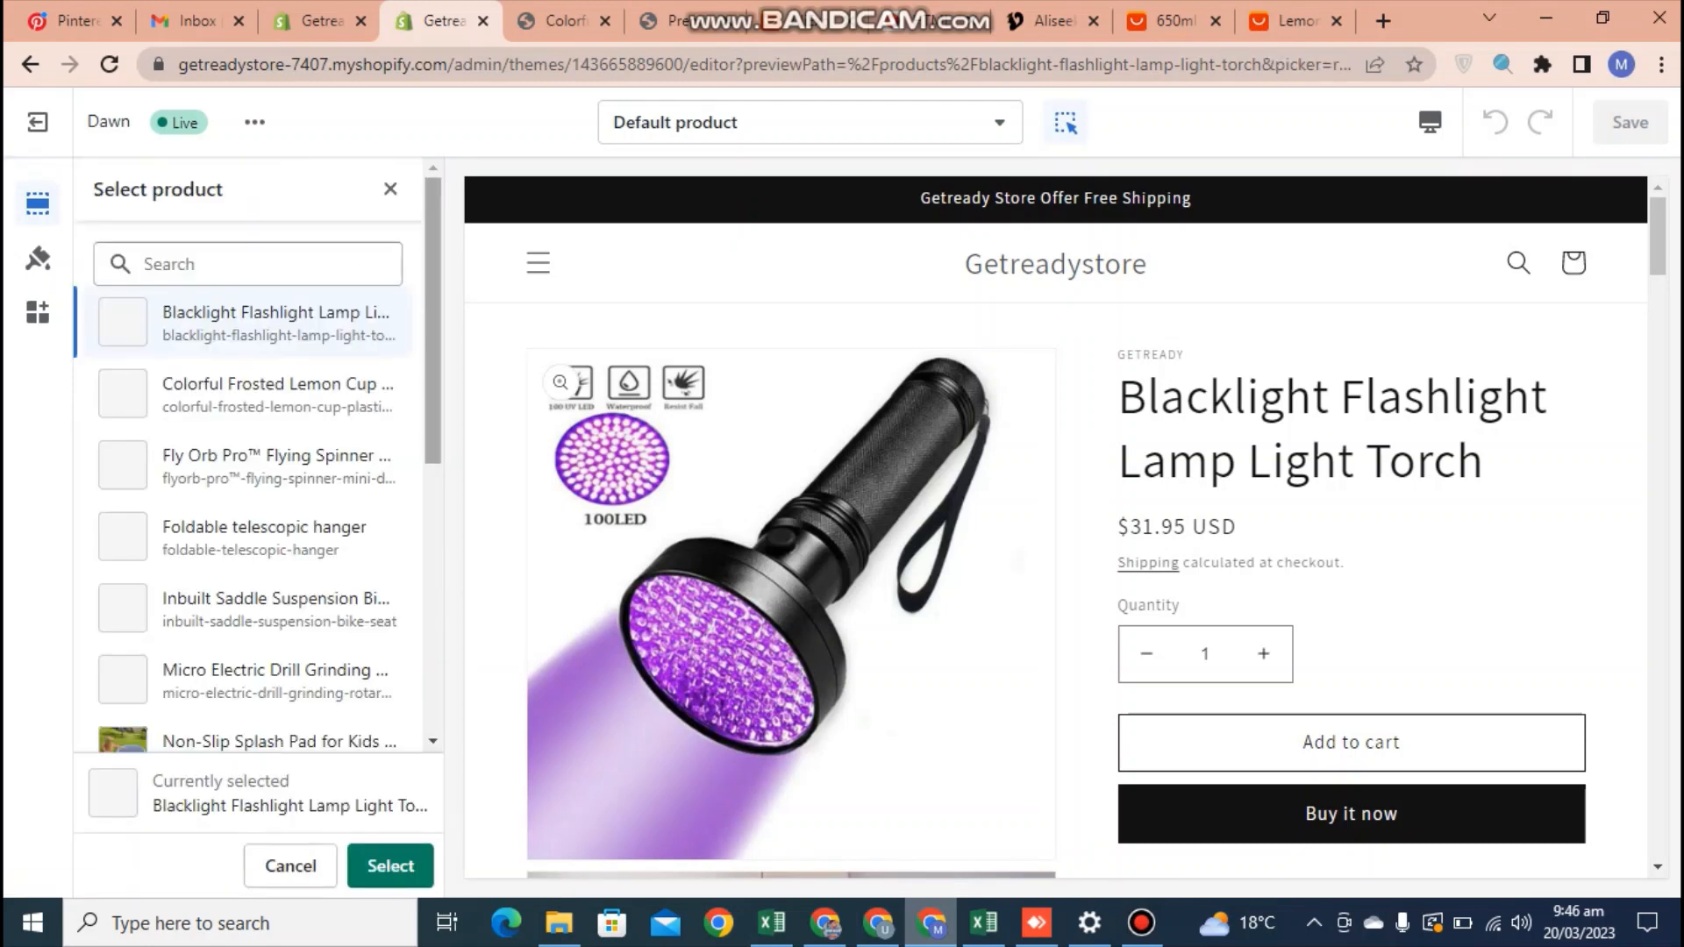
left_click_drag(433, 294, 433, 307)
left_click(277, 345)
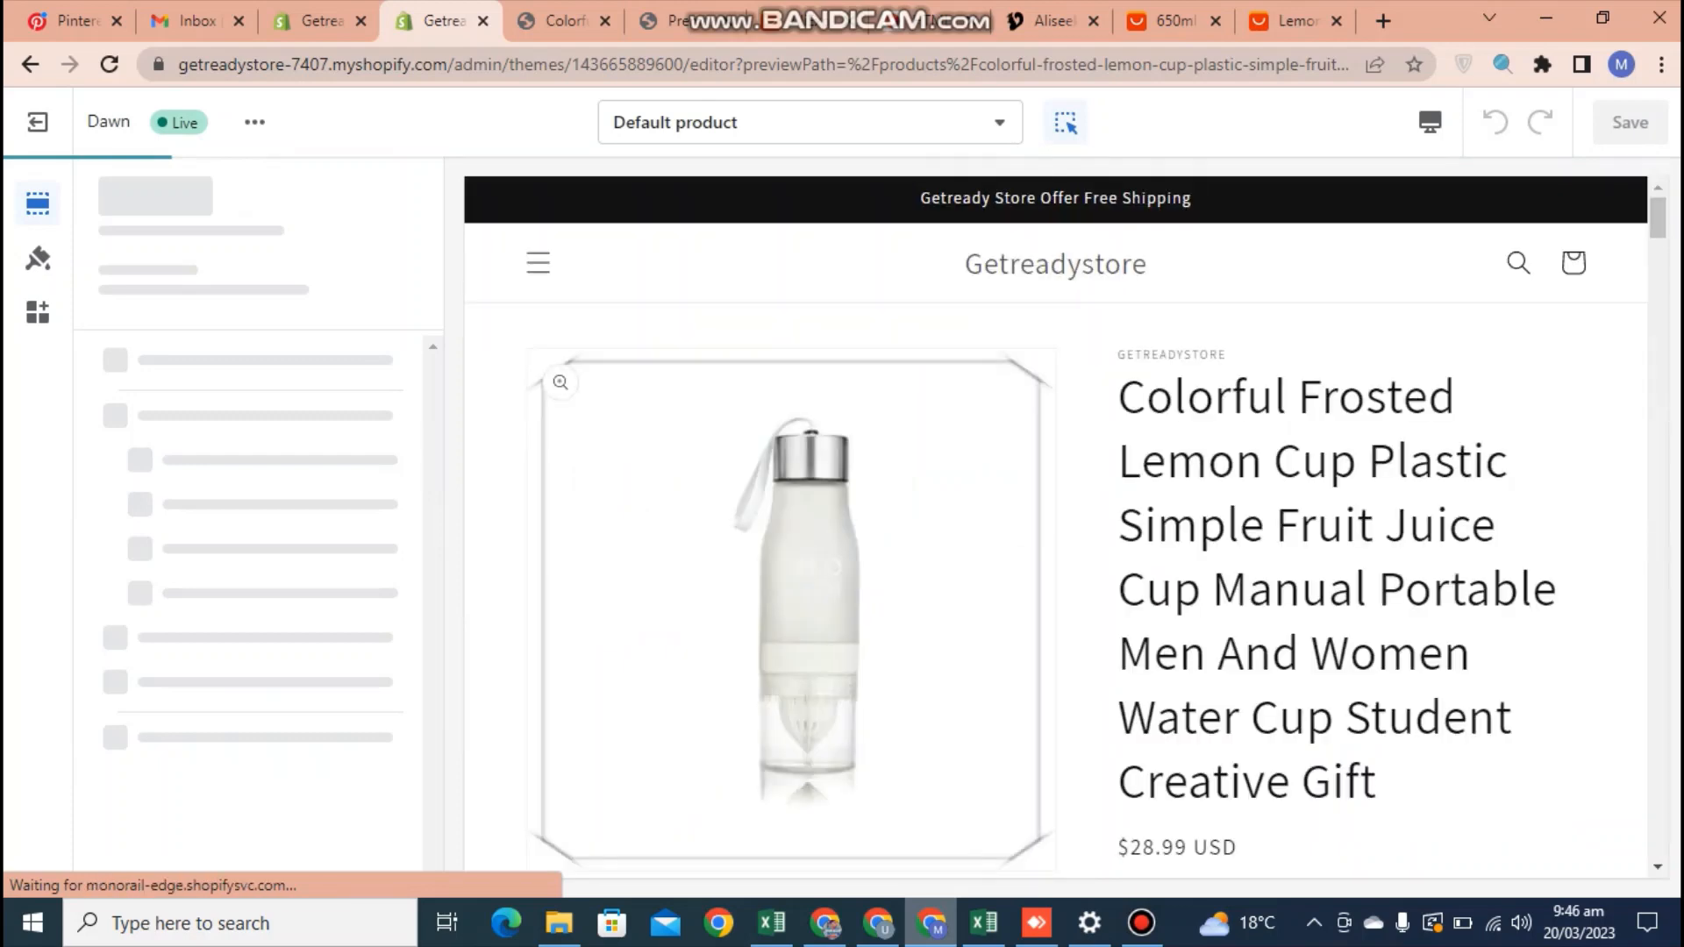
Add a Judge.me Review Widget block to Product information, hide the Apps section containing the other Review Widget, and save the template
left_click_drag(433, 421, 434, 506)
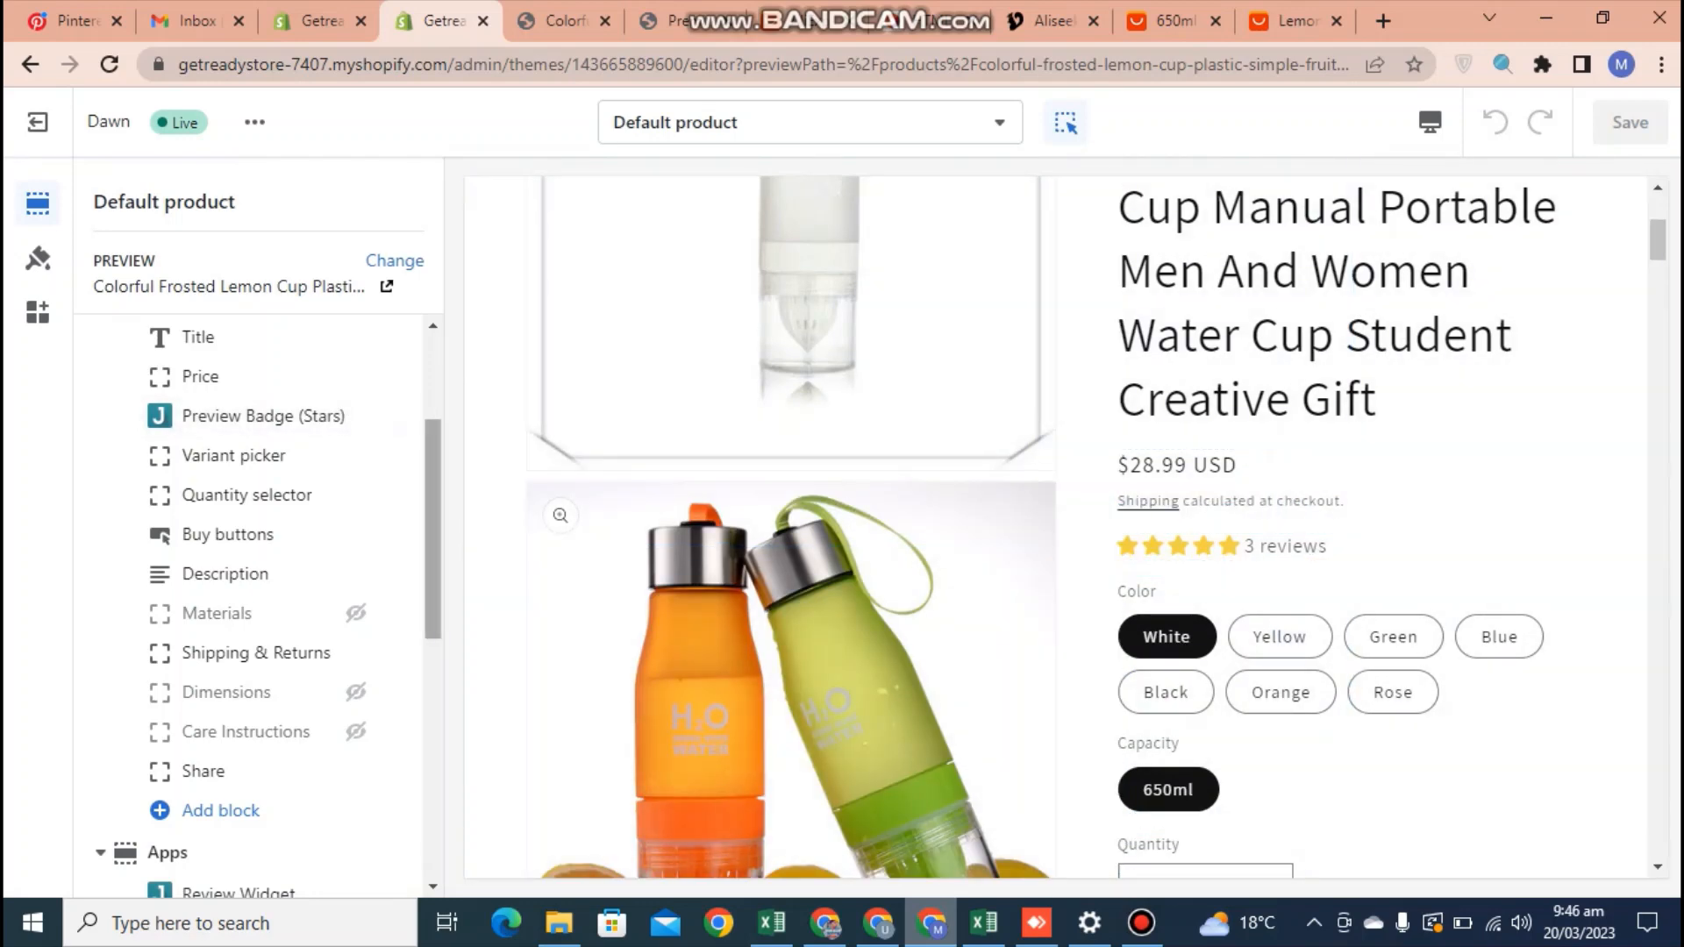
scroll(263, 605, "down", 4)
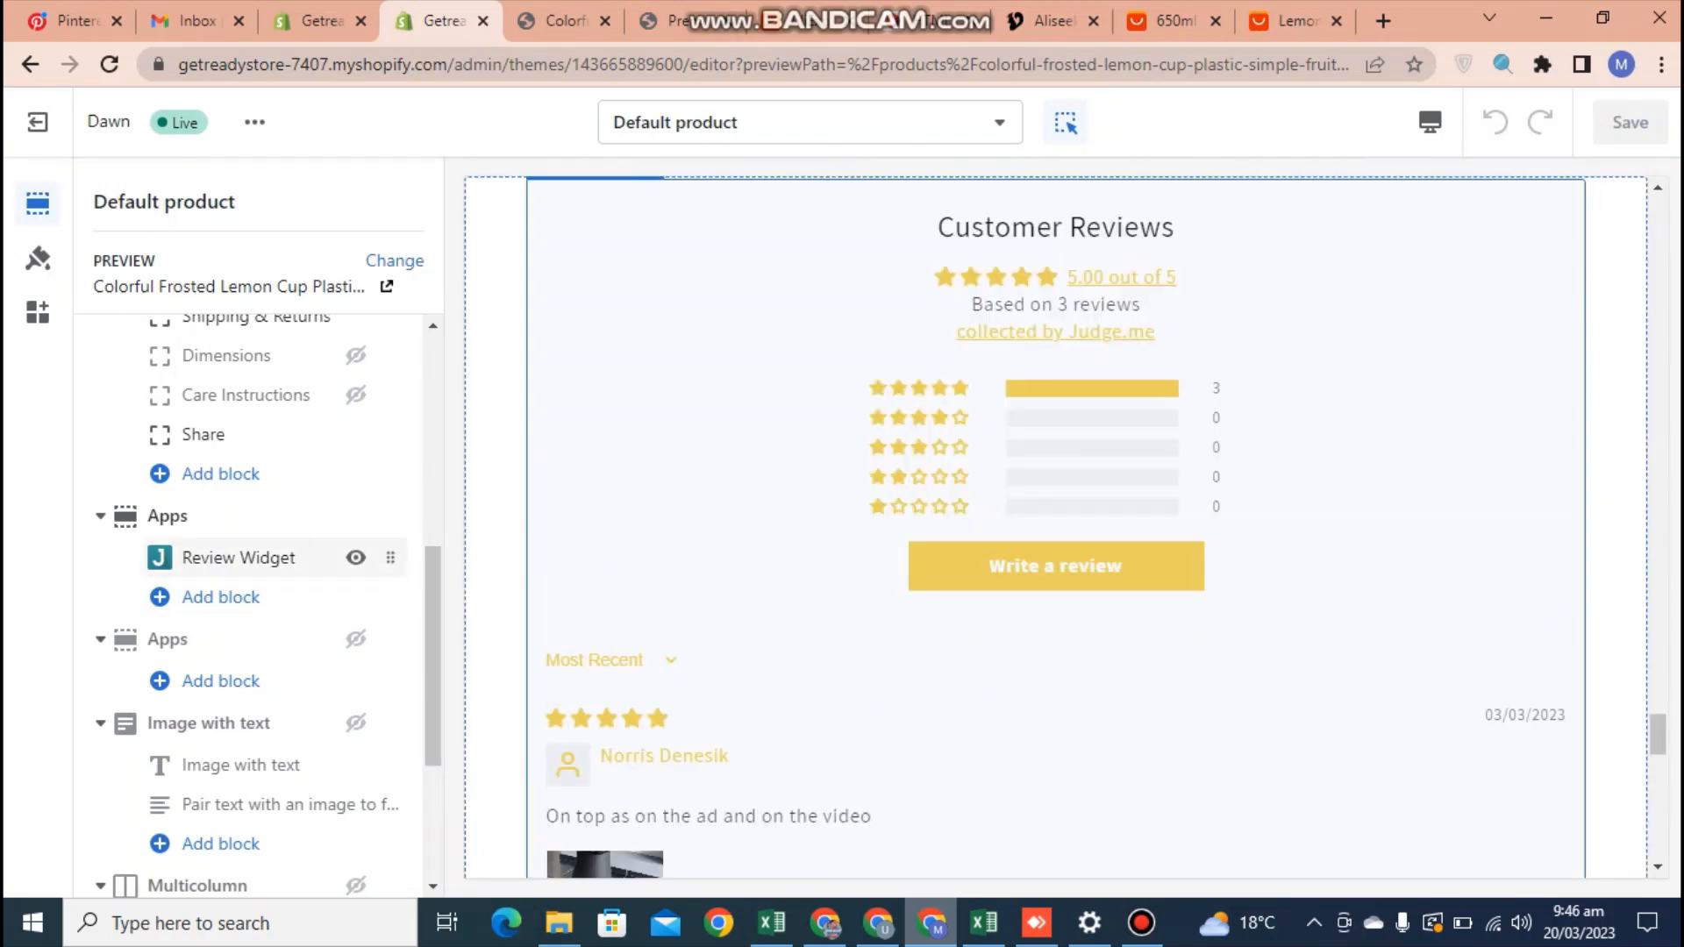
left_click(221, 474)
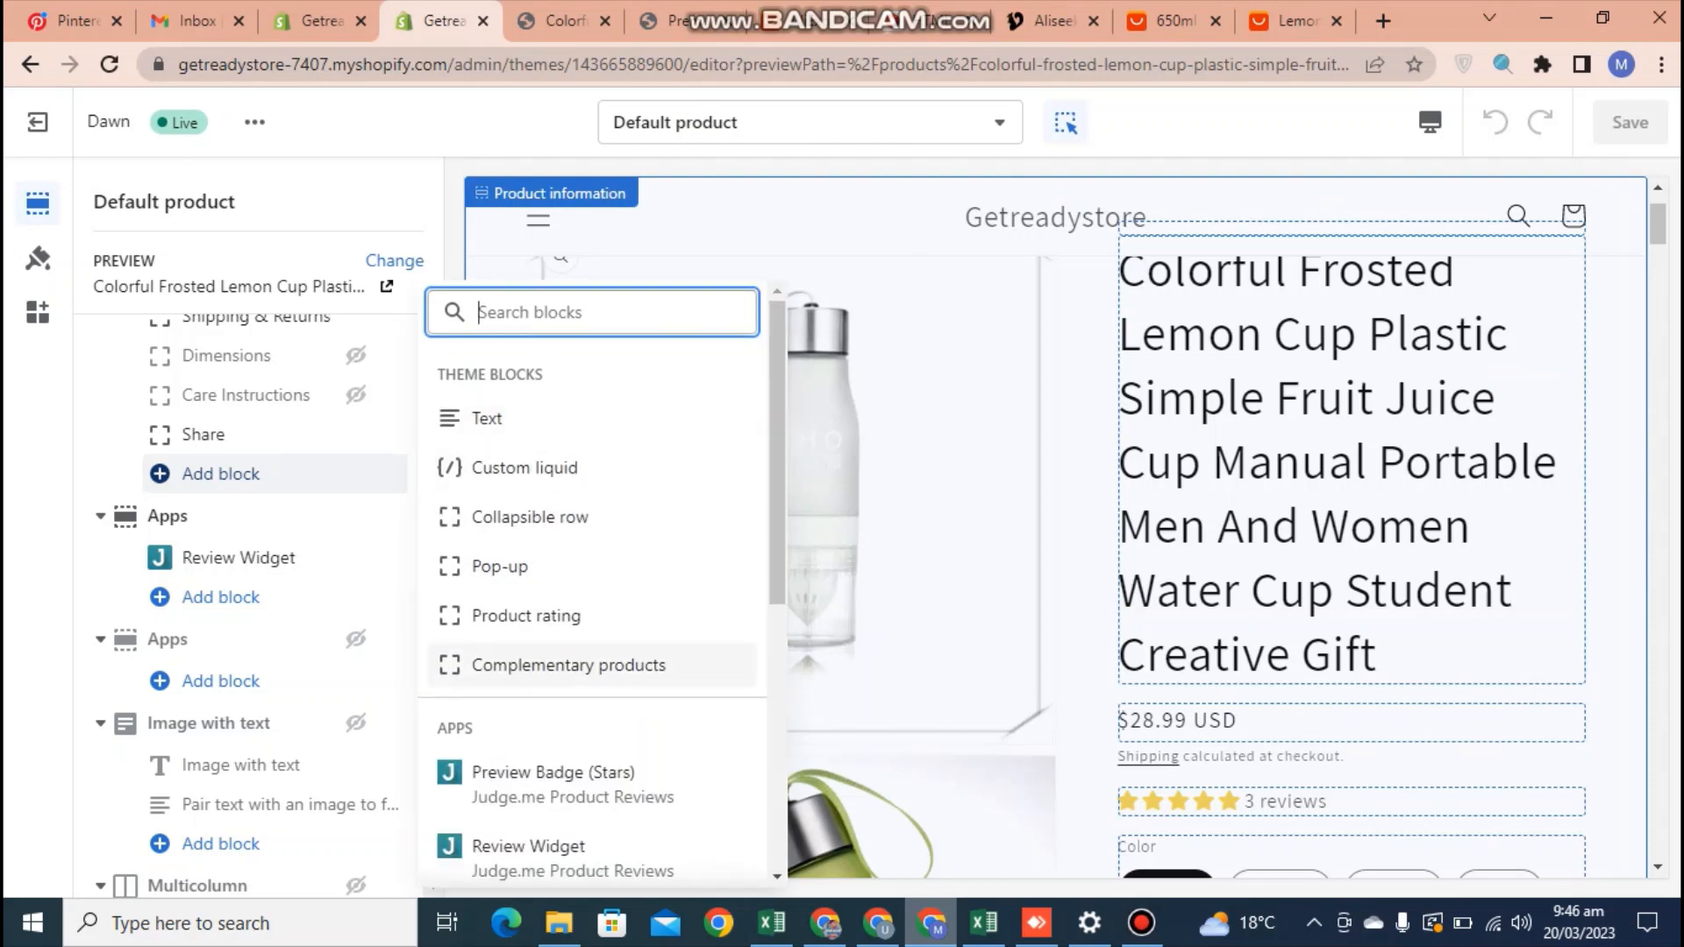
left_click(529, 847)
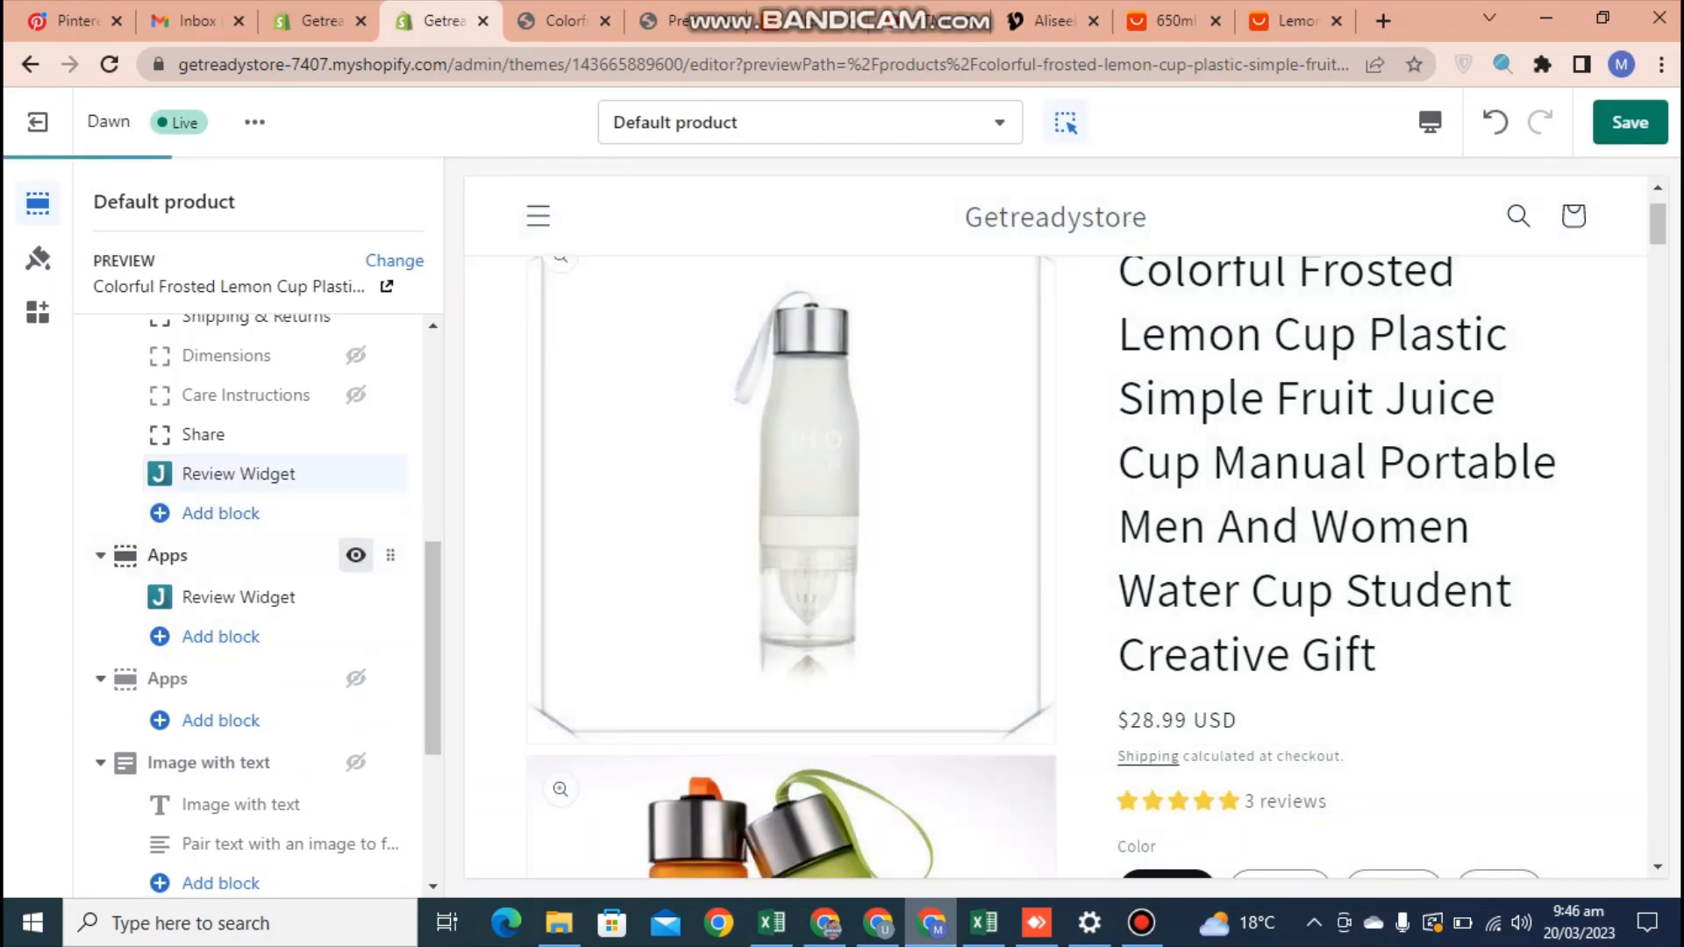
left_click(355, 555)
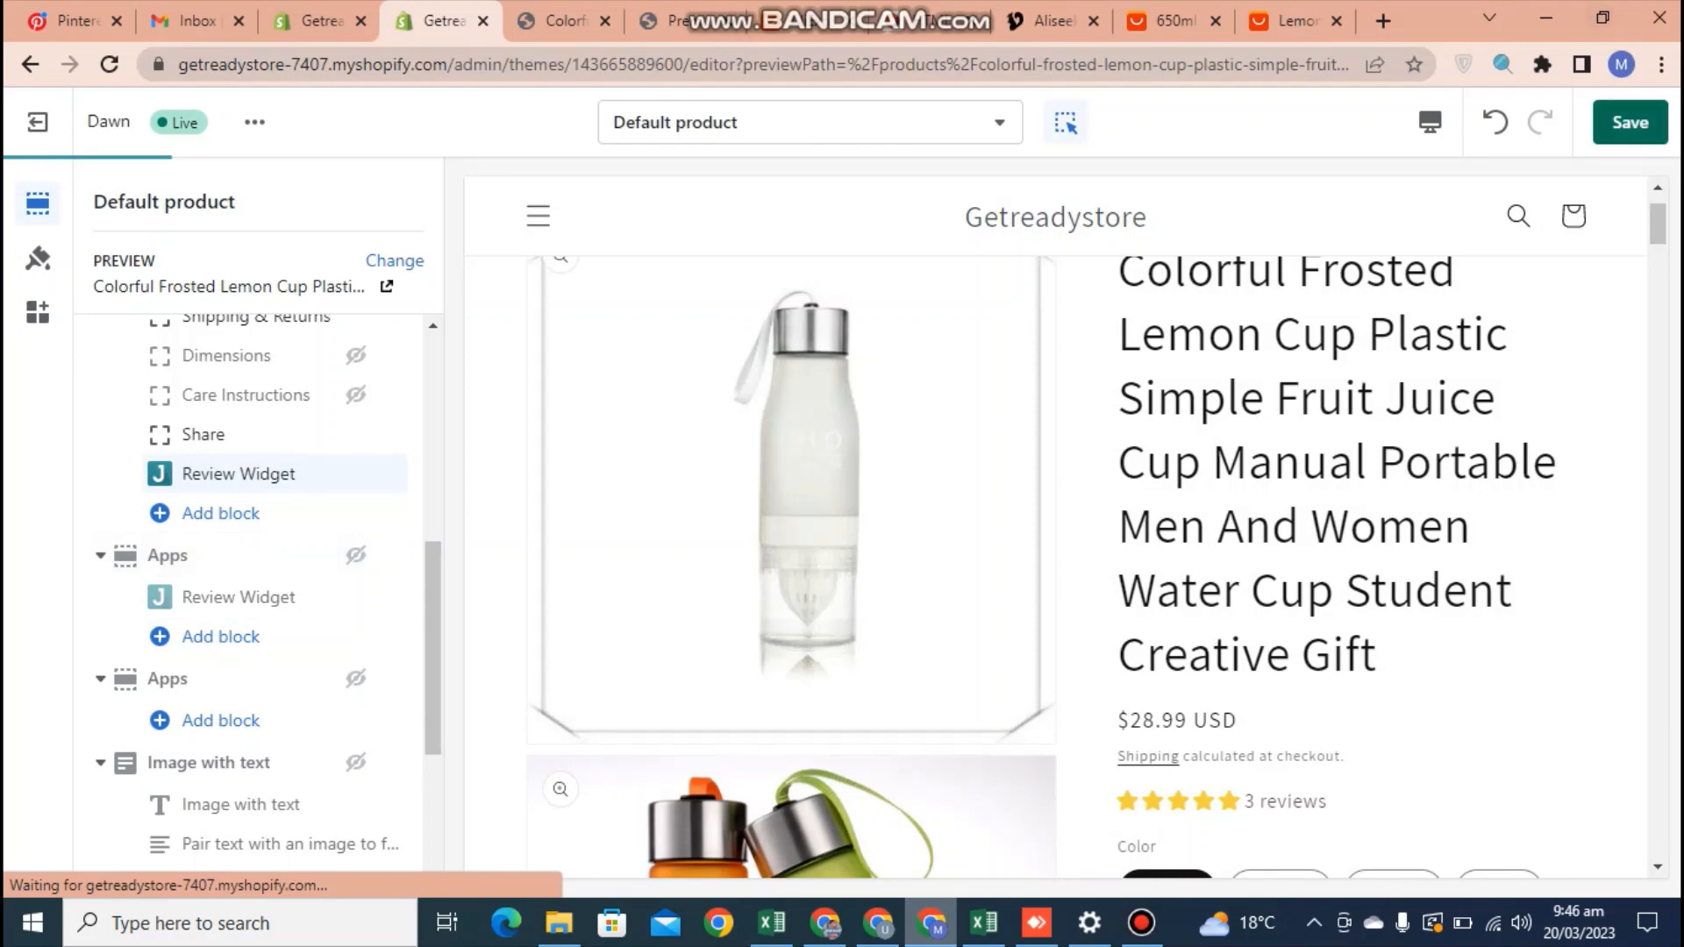
left_click(1629, 122)
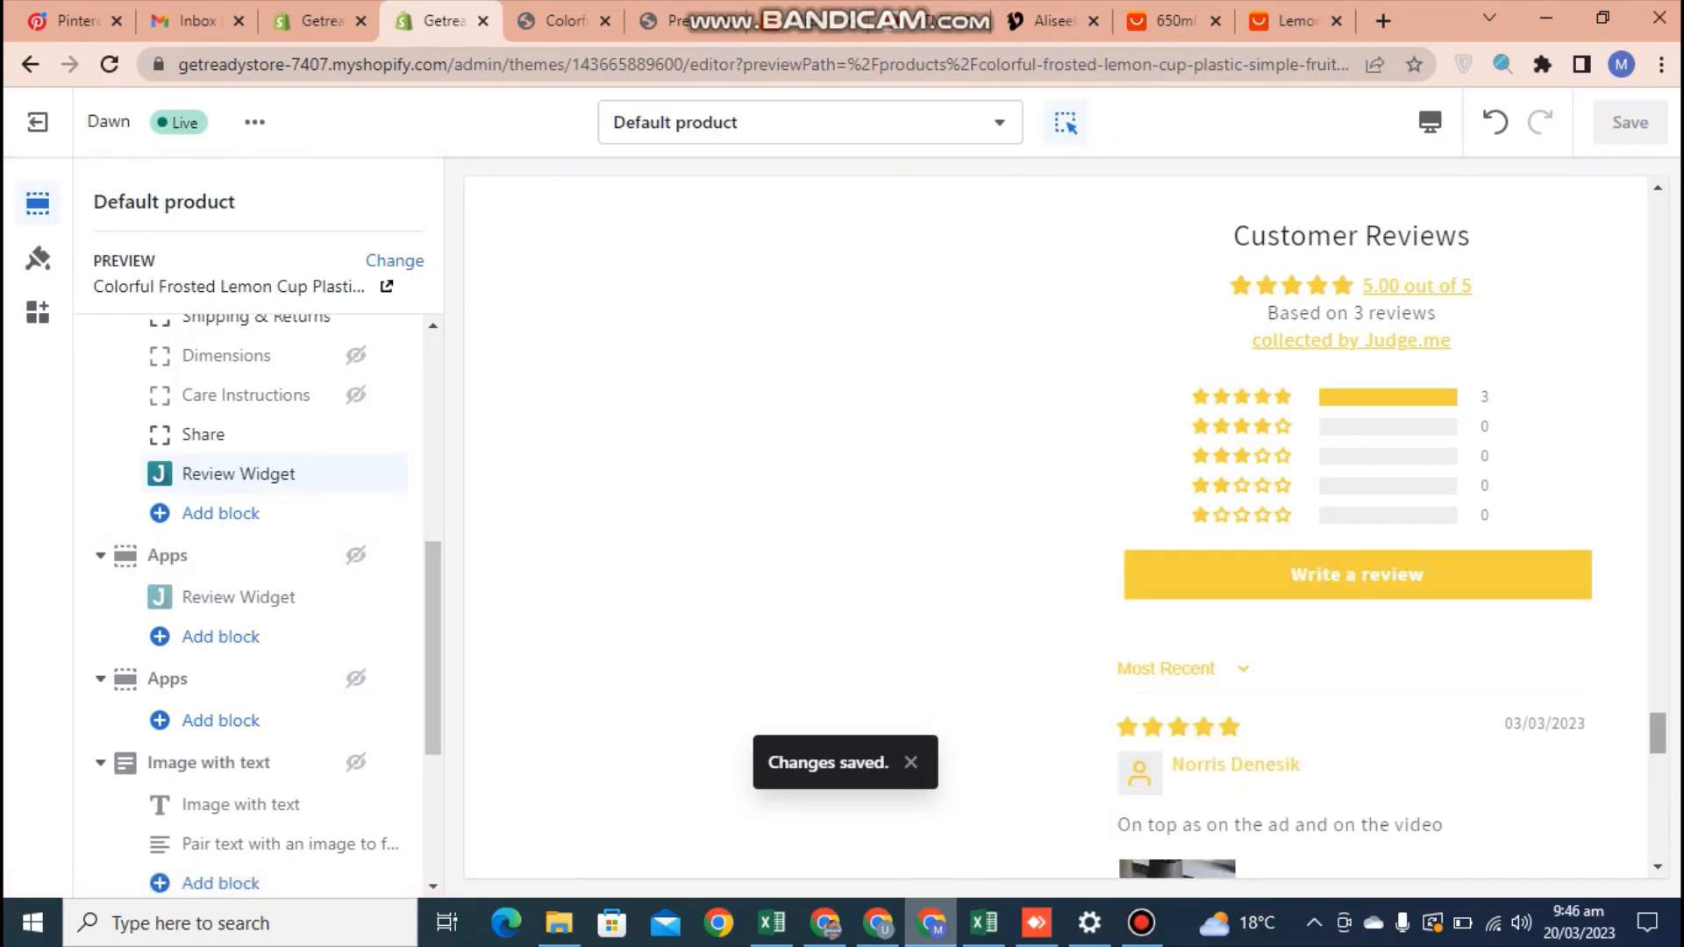
Return to the start of the product preview, exit the theme editor, and open the Judge.me Product Reviews app from the Shopify admin
left_click_drag(1658, 733, 1658, 218)
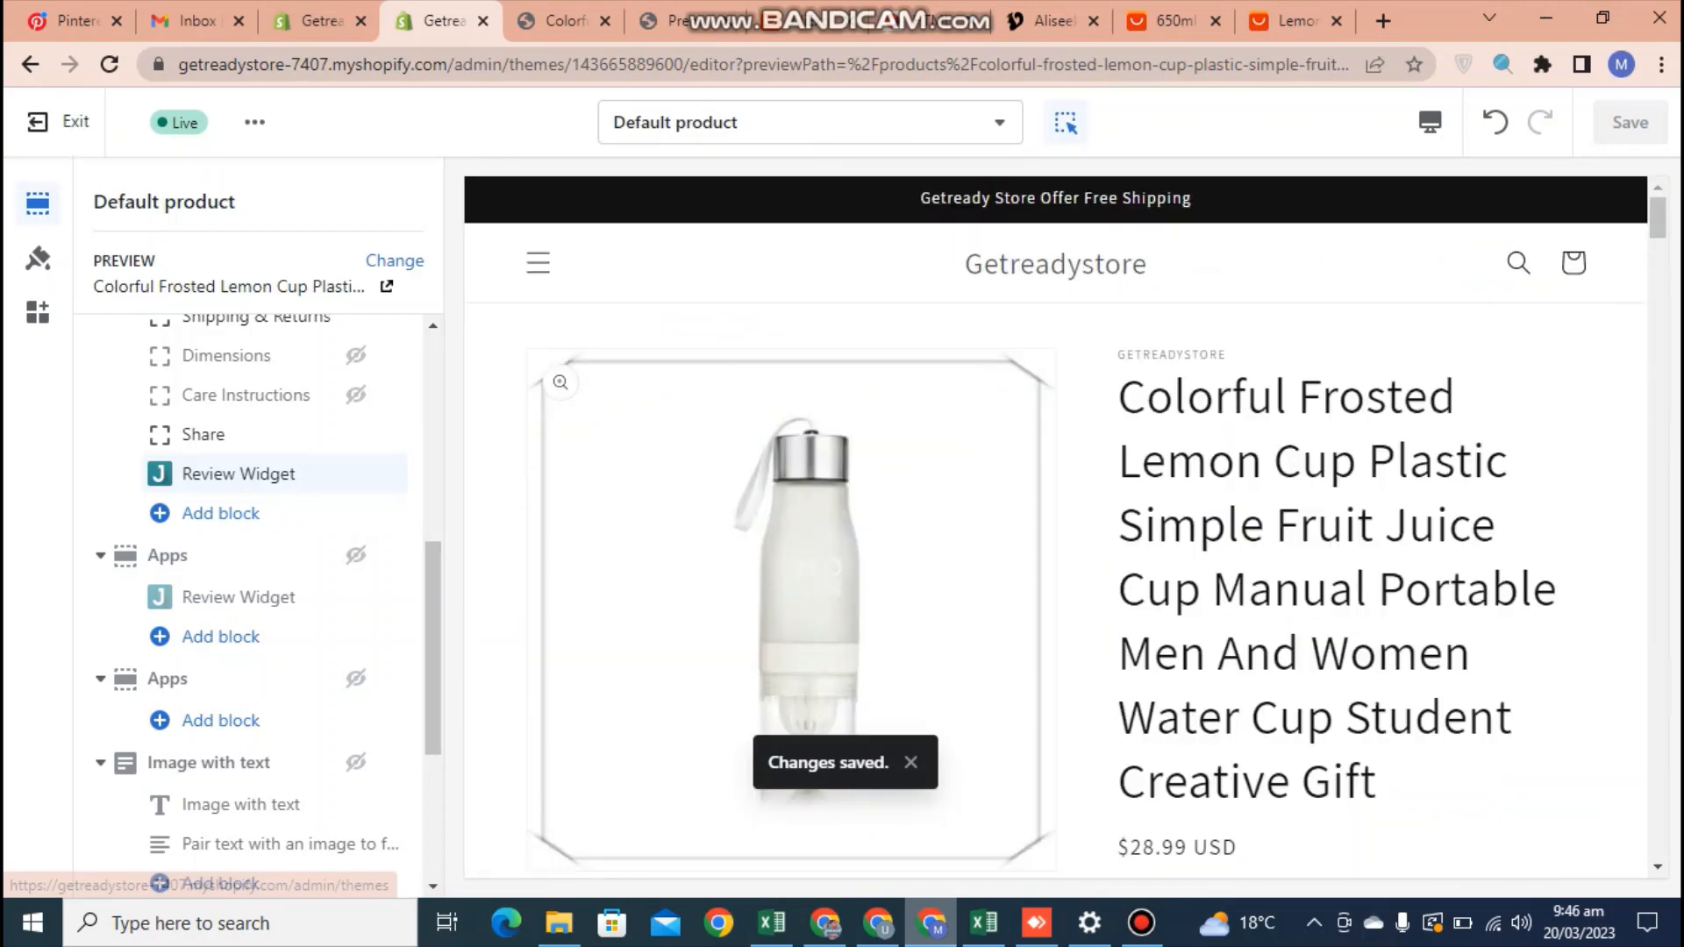
left_click(37, 122)
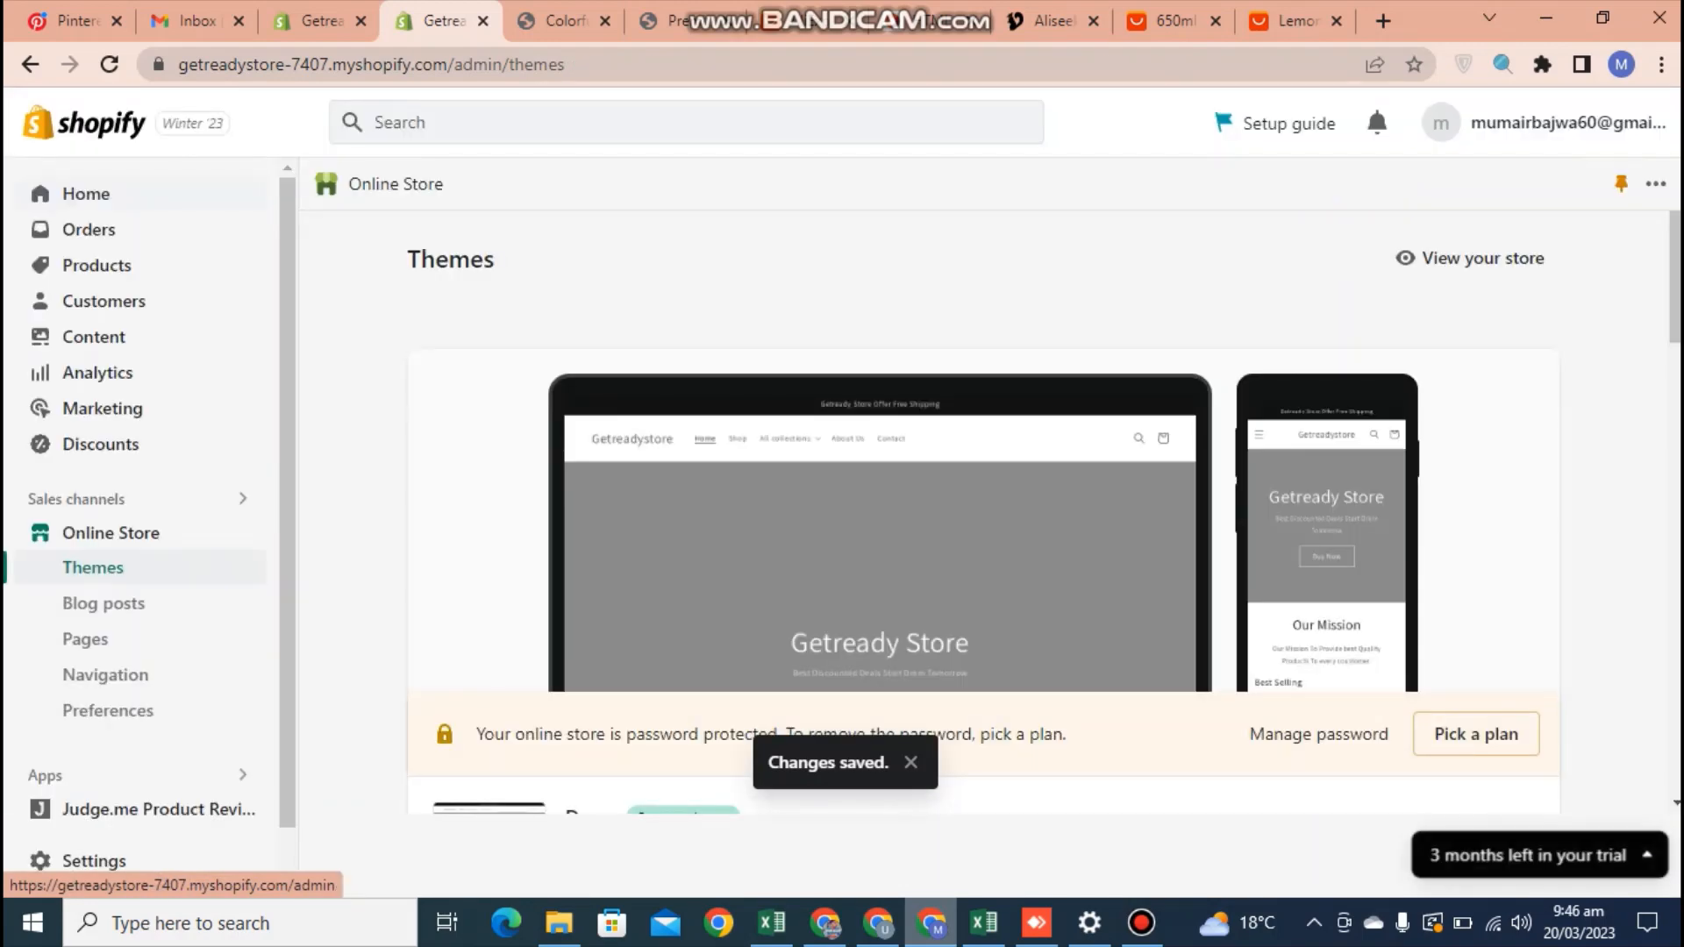
left_click(86, 194)
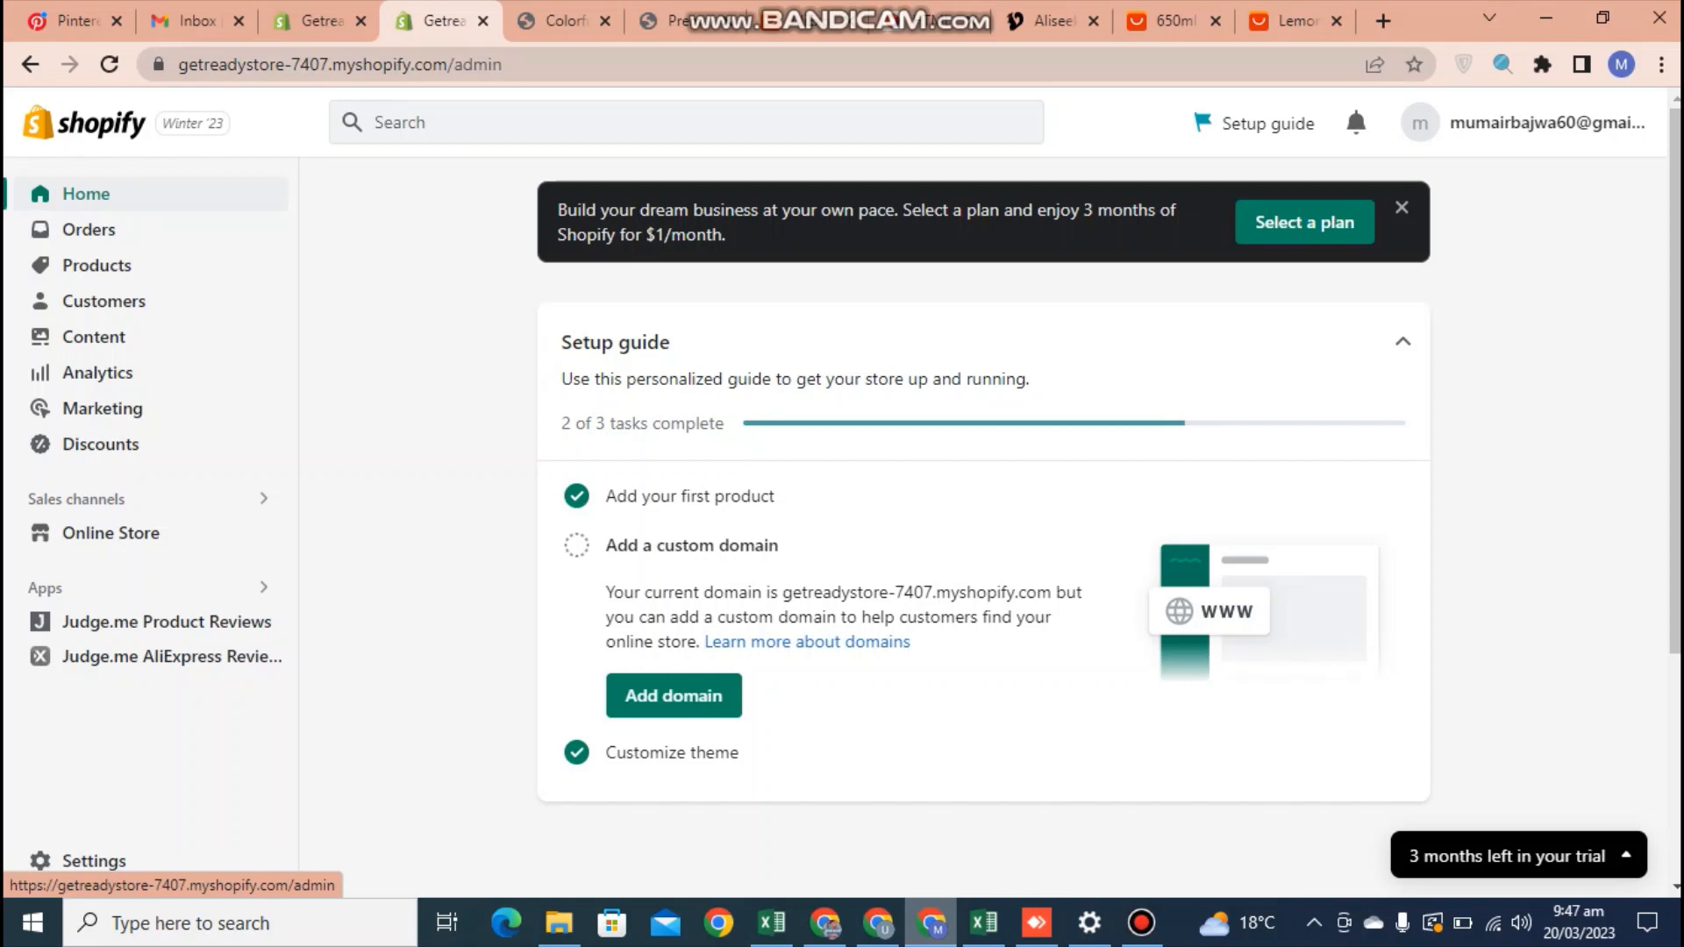
left_click(132, 621)
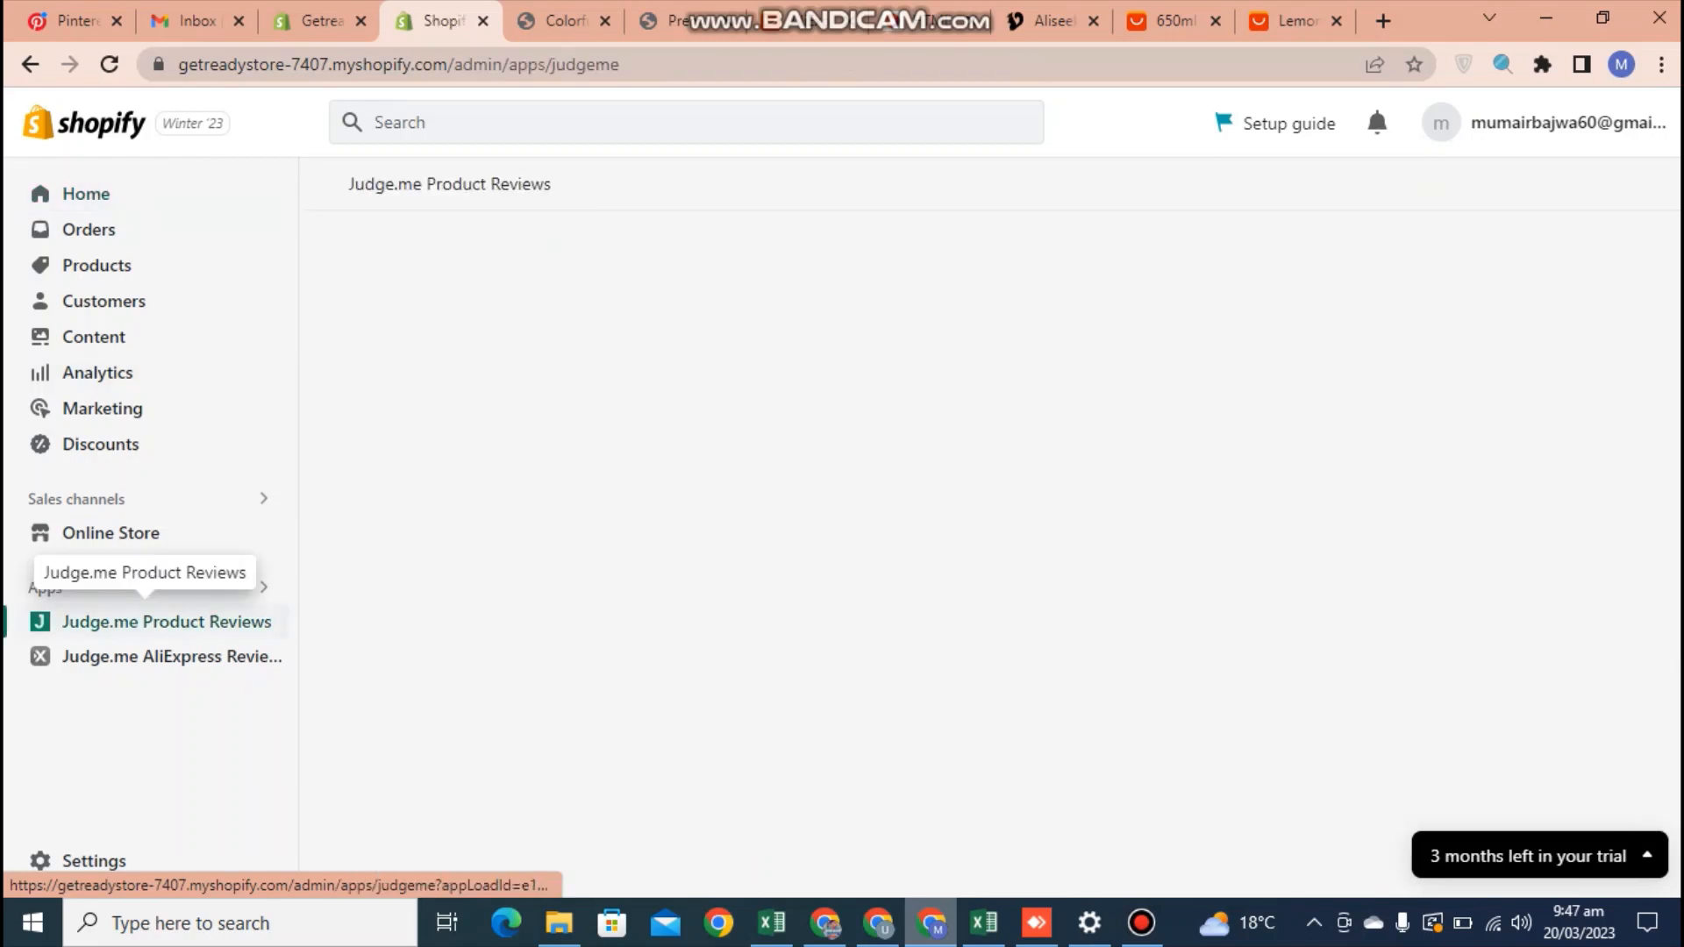